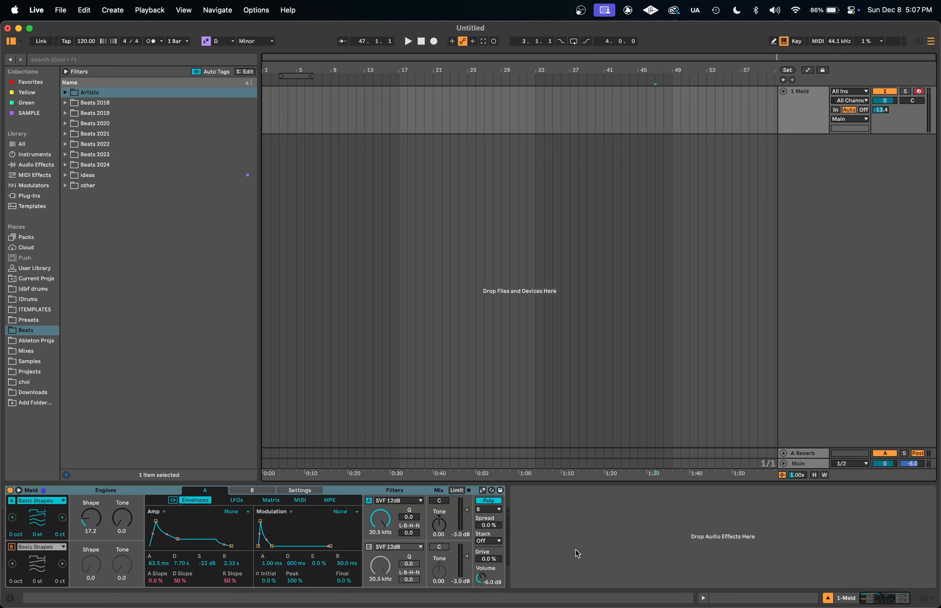
pyautogui.press('super+z')
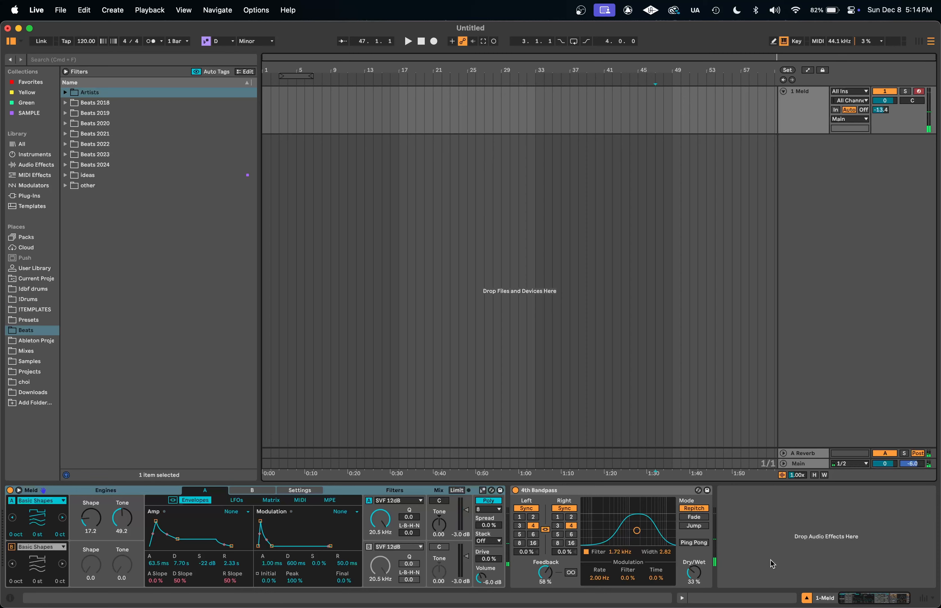
pyautogui.press('Right')
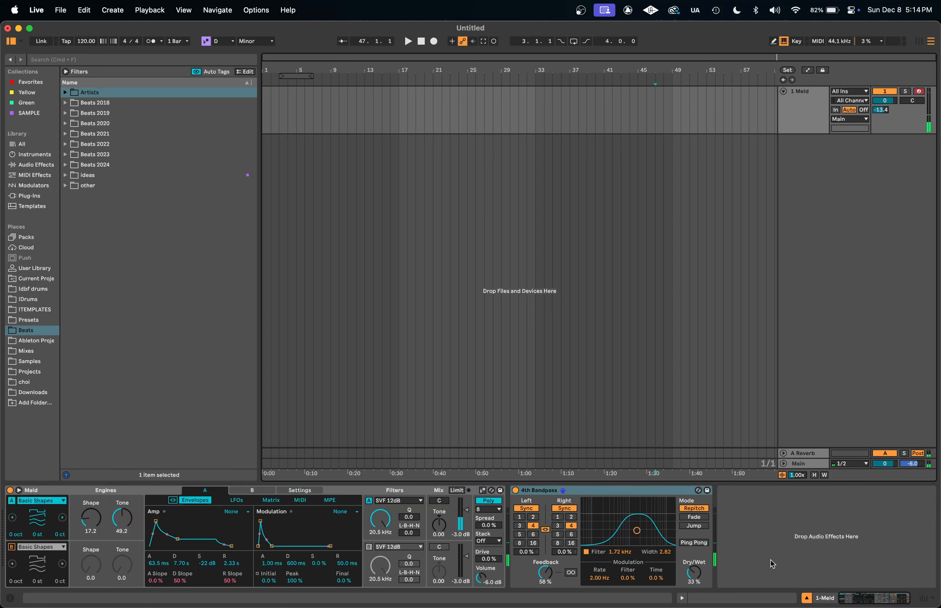
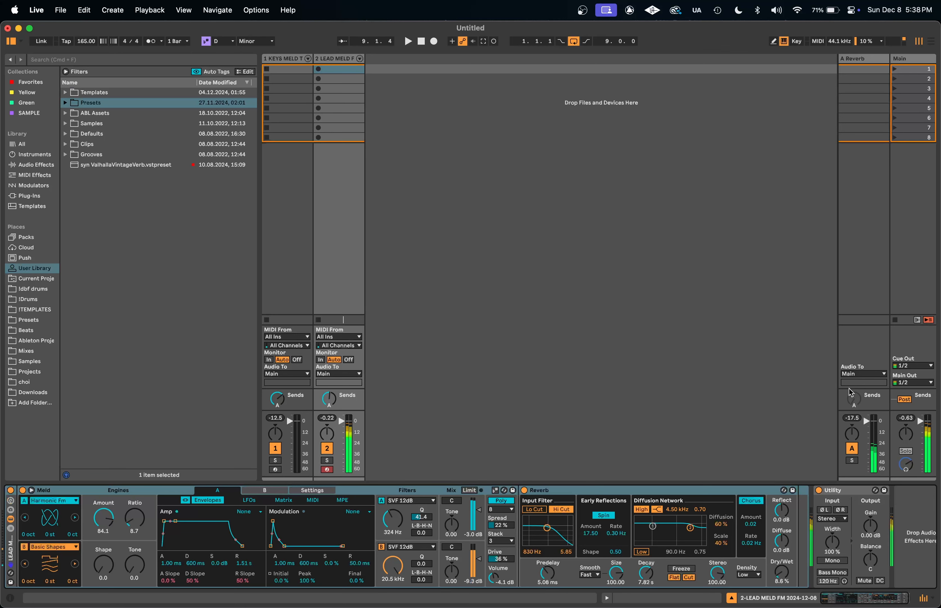
# Capture the just-played MIDI into a new clip on the keys track.
pyautogui.press('Left')
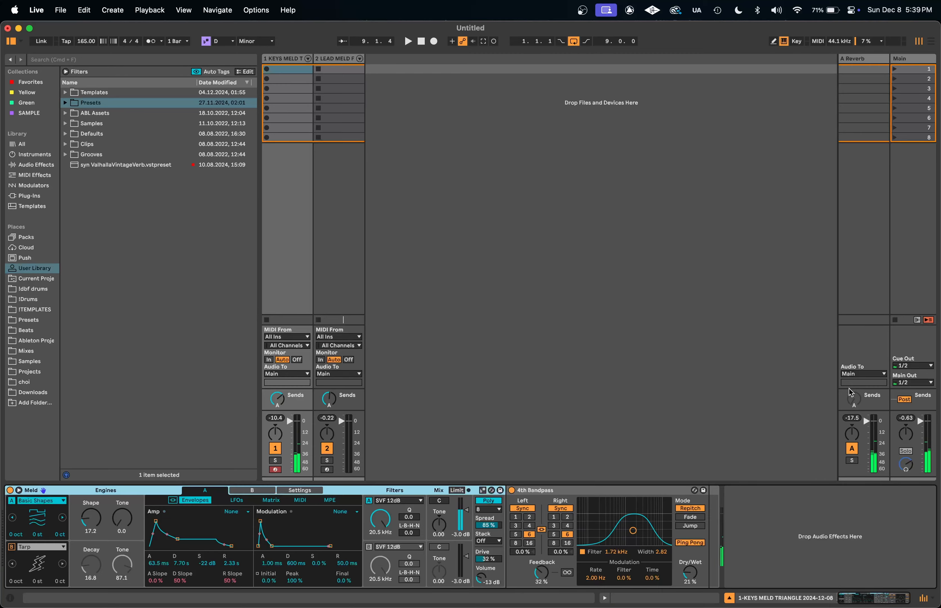
pyautogui.press('super+shift+c')
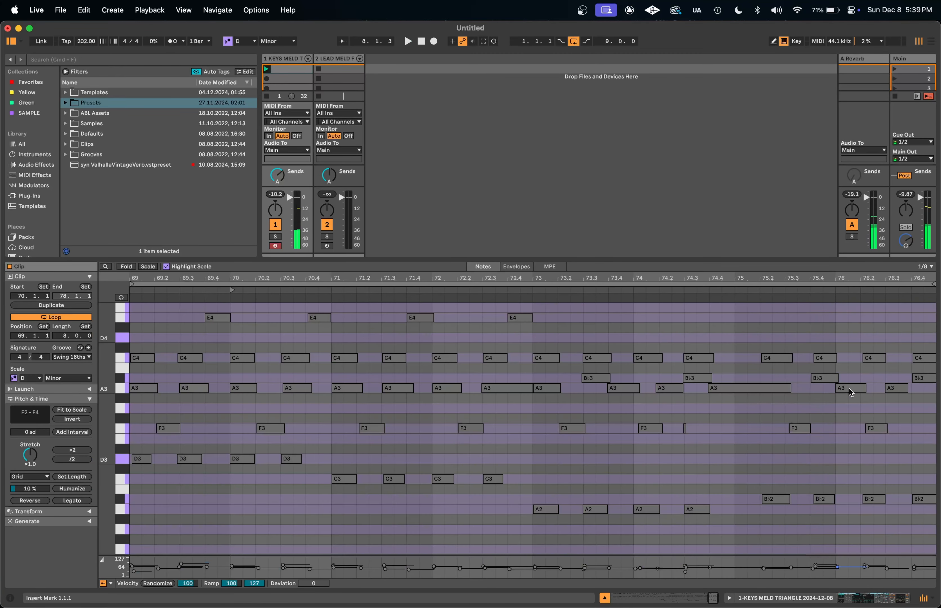
pyautogui.scroll(5, 850, 390)
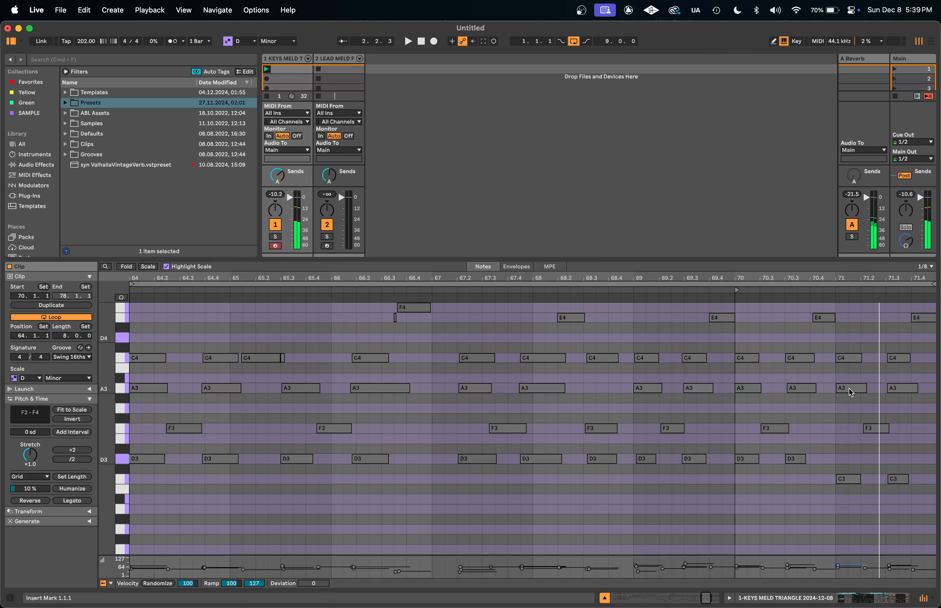
# Set the captured clip's start and loop position to 69.1.1 and audition the eight-bar phrase.
pyautogui.press('space')
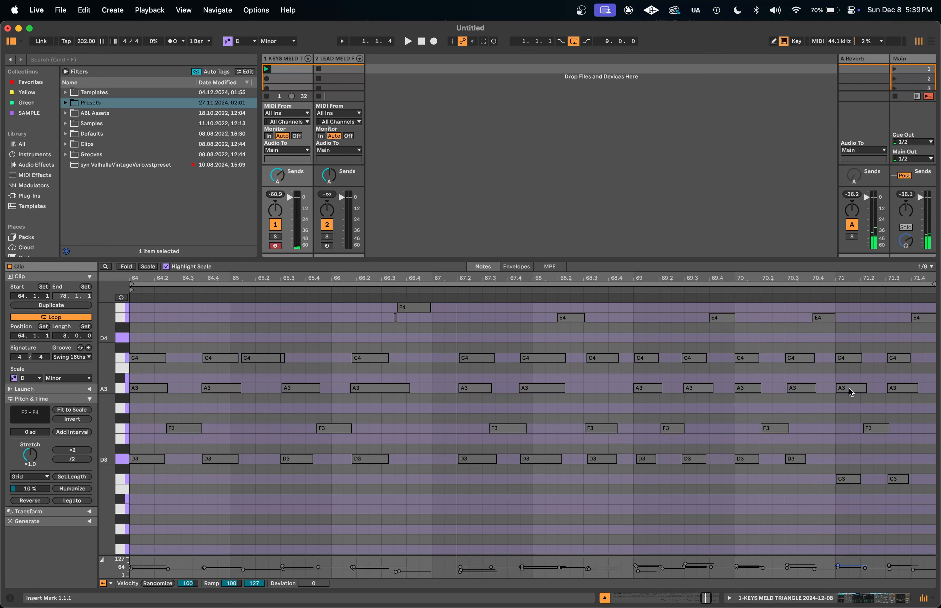
pyautogui.scroll(-5, 850, 390)
pyautogui.press('space')
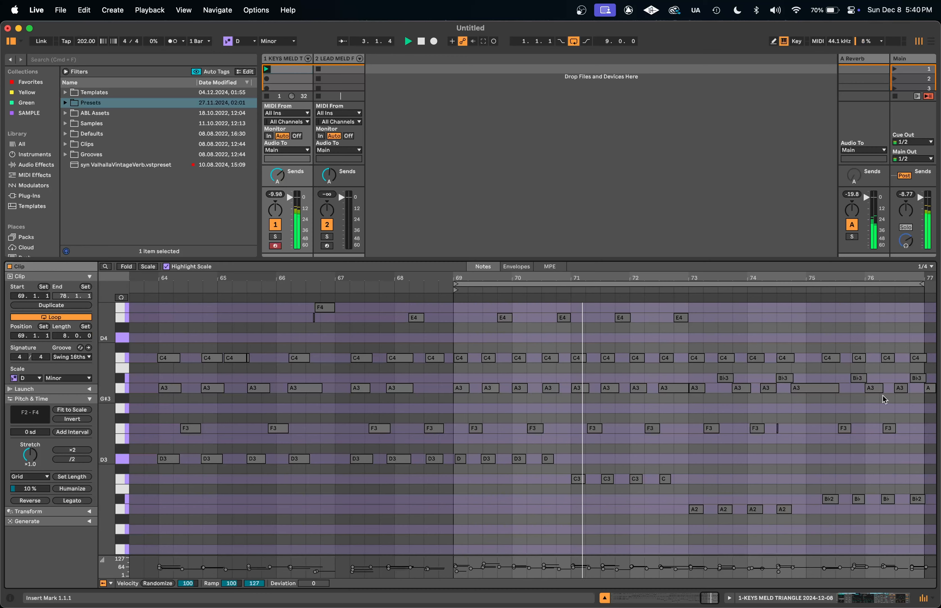
pyautogui.scroll(1, 863, 309)
pyautogui.scroll(3, 813, 443)
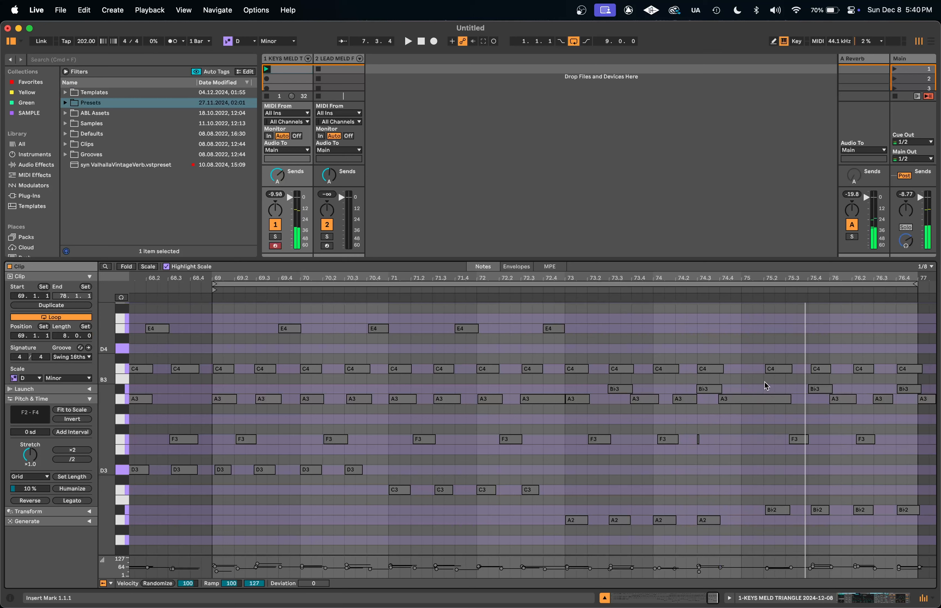
# Shorten the long A3 note before bar 75 and nudge all notes of the last two bars earlier to start on bar 75.
pyautogui.click(765, 400)
pyautogui.hotkey('shift', 'Left')
pyautogui.moveTo(769, 339); pyautogui.dragTo(935, 555)
pyautogui.press('Left')
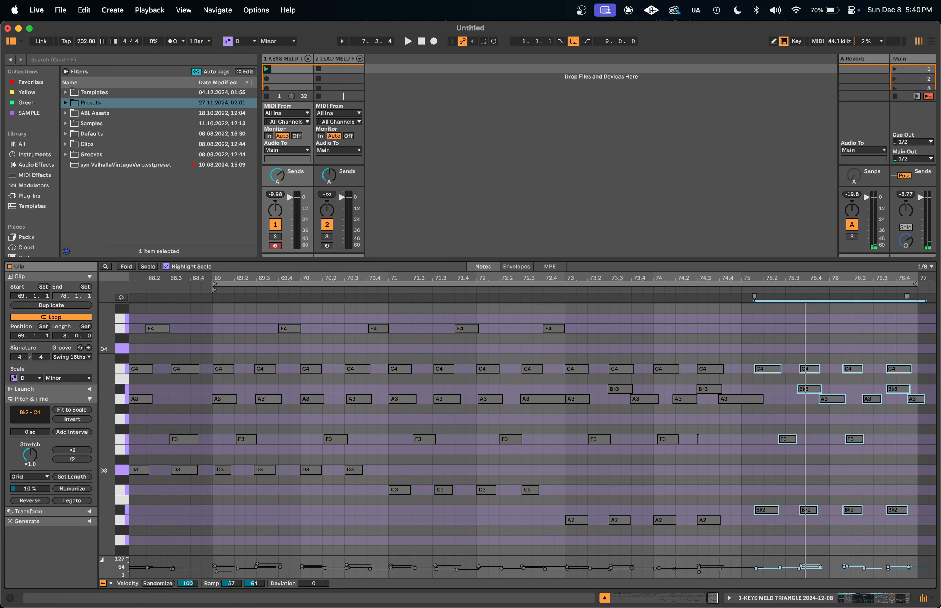
pyautogui.press('space')
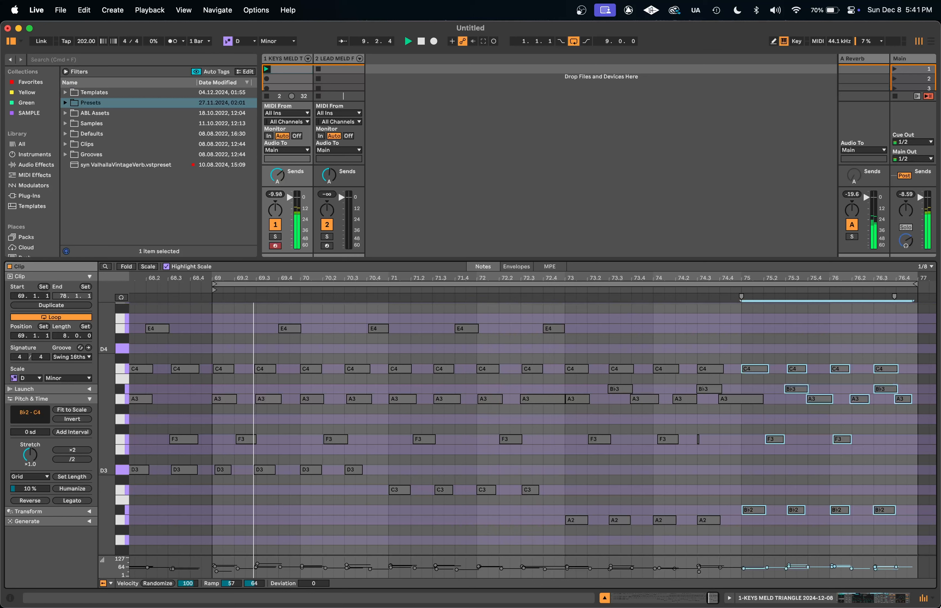
# Select the notes in bars 5 and 6, followed by every note in the eight-bar clip.
pyautogui.press('super+z')
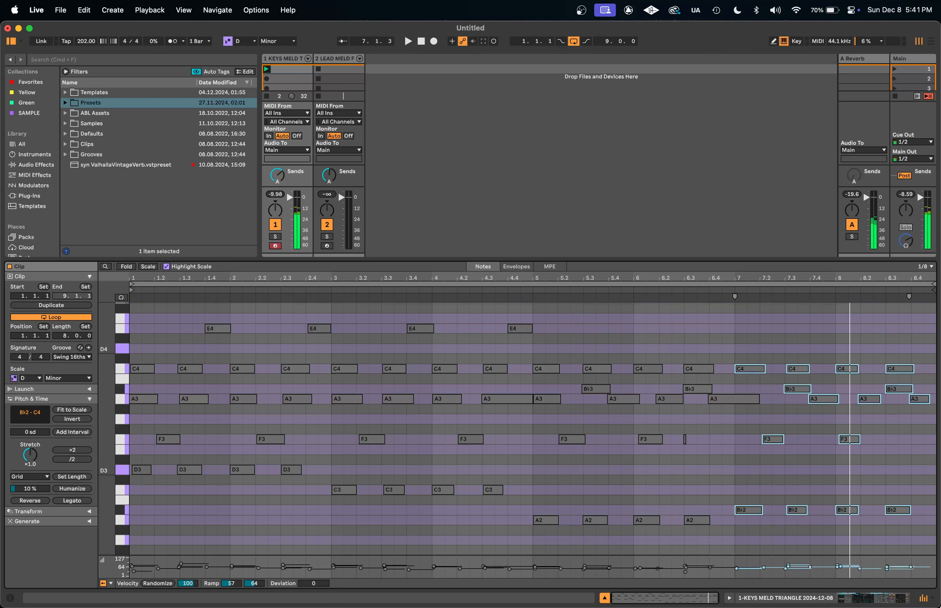
pyautogui.moveTo(535, 348); pyautogui.dragTo(732, 527)
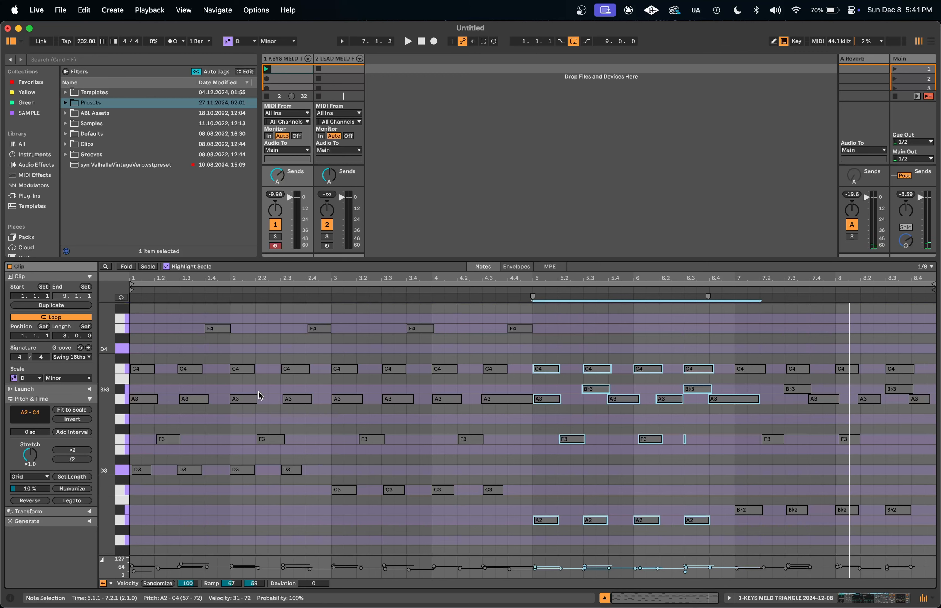
pyautogui.moveTo(131, 311); pyautogui.dragTo(938, 582)
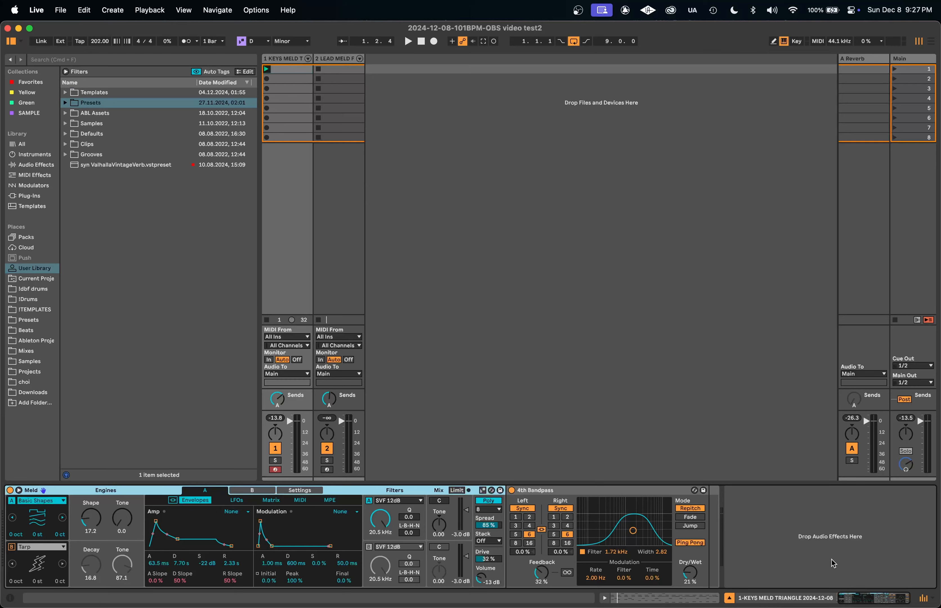
# Audition the eight-bar keys clip in the Arrangement view and duplicate it directly after itself.
pyautogui.press('Tab')
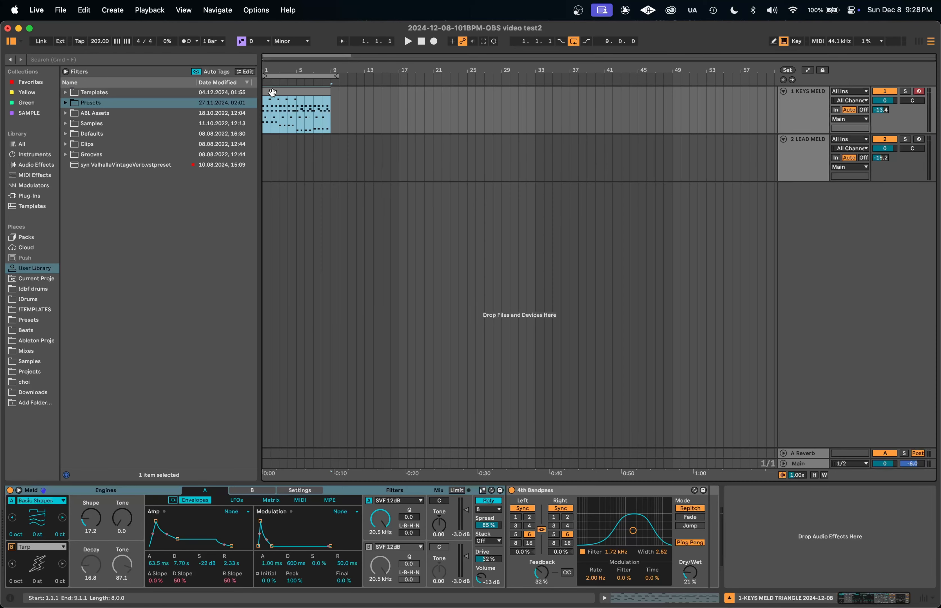
pyautogui.press('space')
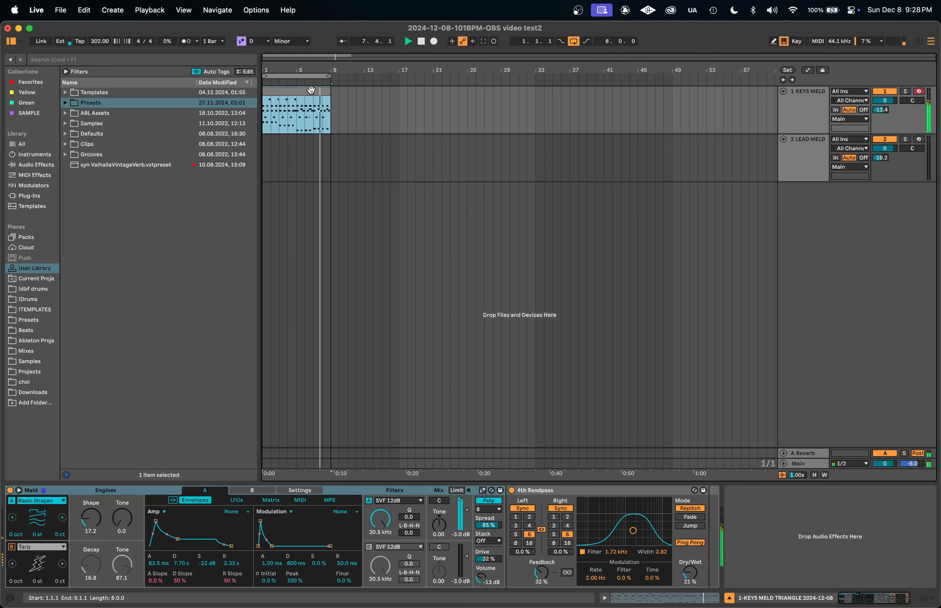
pyautogui.press('space')
pyautogui.press('super+d')
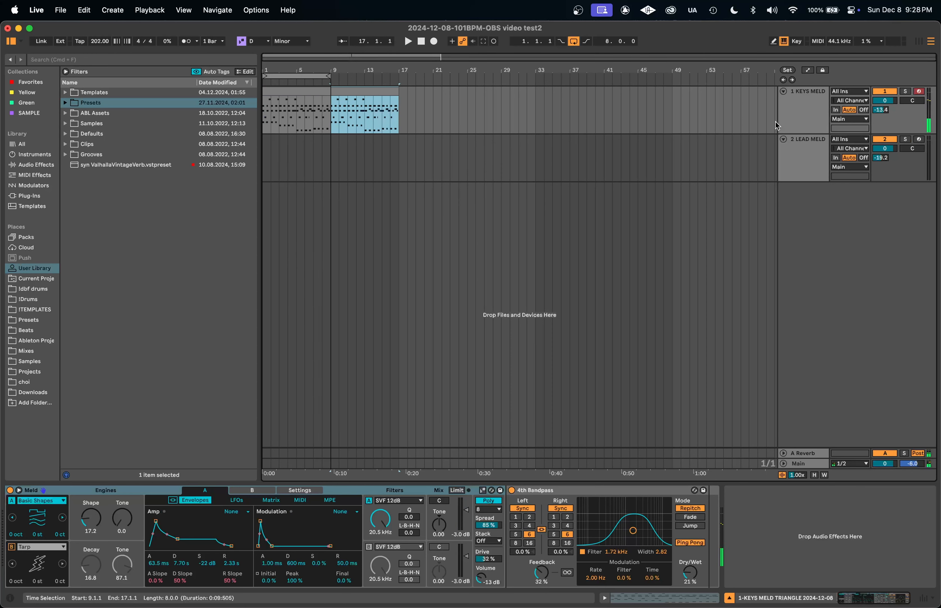
# Freeze the keys track and place its frozen clips as audio at bar 1 on a new audio track below it.
pyautogui.rightClick(815, 113)
pyautogui.click(737, 181)
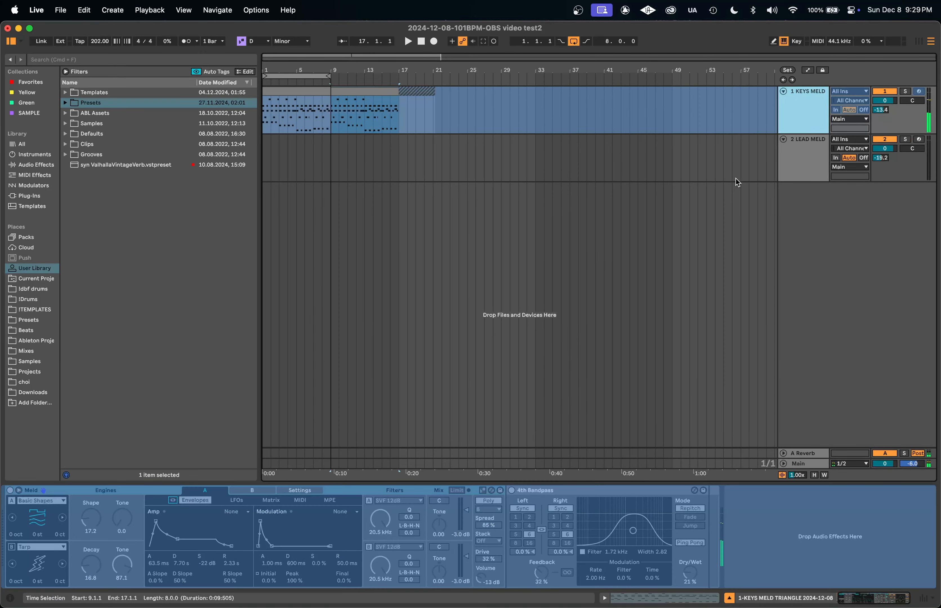
pyautogui.press('super+t')
pyautogui.moveTo(292, 114); pyautogui.dragTo(399, 144)
pyautogui.click(401, 152)
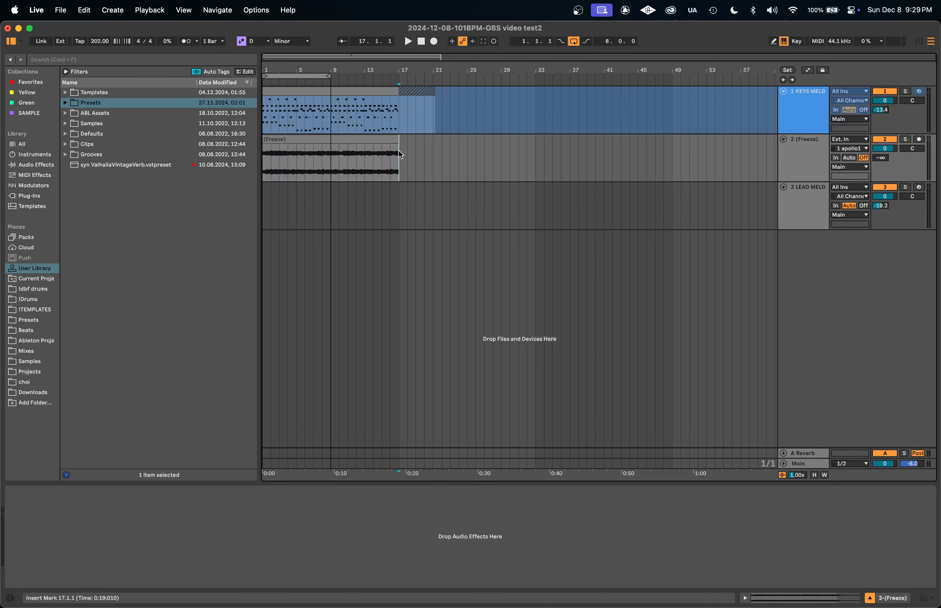
# Deactivate the keys track and insert 16 bars of silence twice to shift both the MIDI and audio clips to bar 33.
pyautogui.click(805, 115)
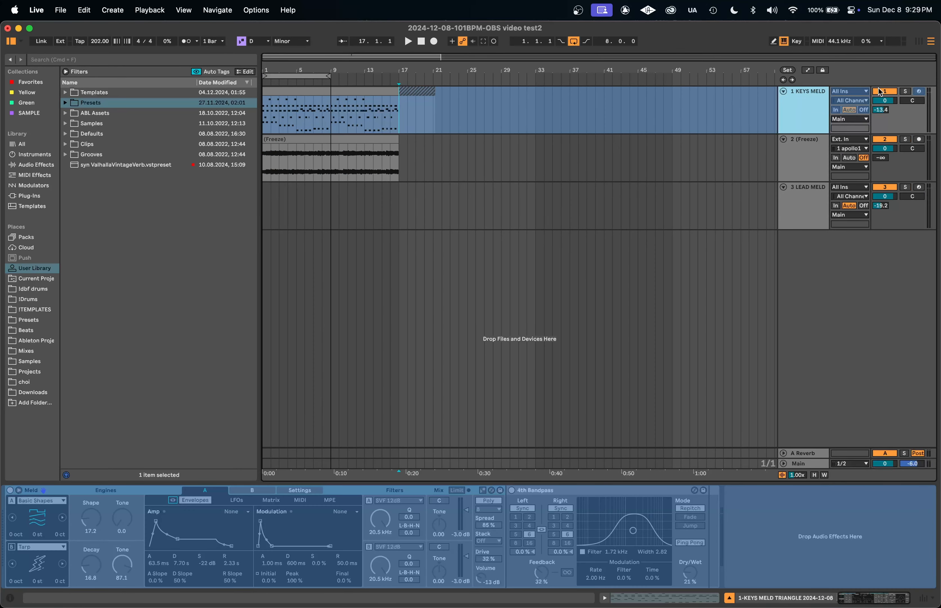
pyautogui.keyDown('shift'); pyautogui.click(365, 139); pyautogui.keyUp('shift')
pyautogui.press('super+i')
pyautogui.press('super+i')
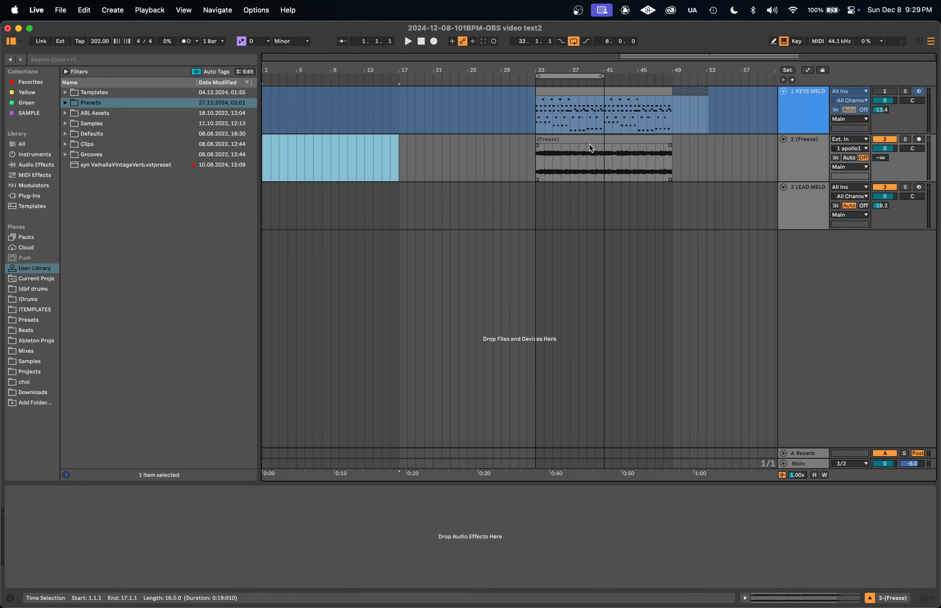
# Move the frozen audio clip back to bar 1 and paste a copy of it at bar 33.
pyautogui.moveTo(590, 139); pyautogui.dragTo(310, 138)
pyautogui.click(532, 157)
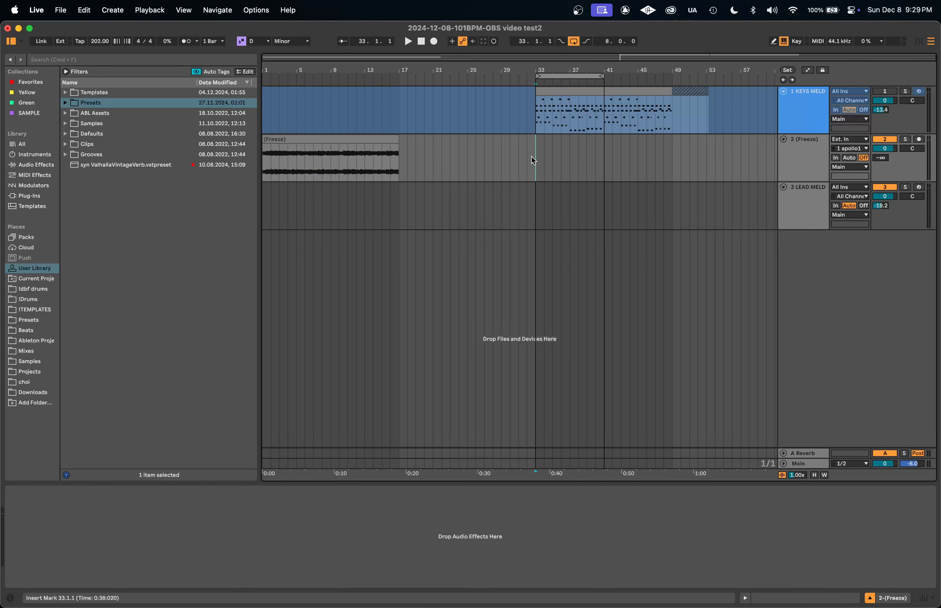
pyautogui.press('super+v')
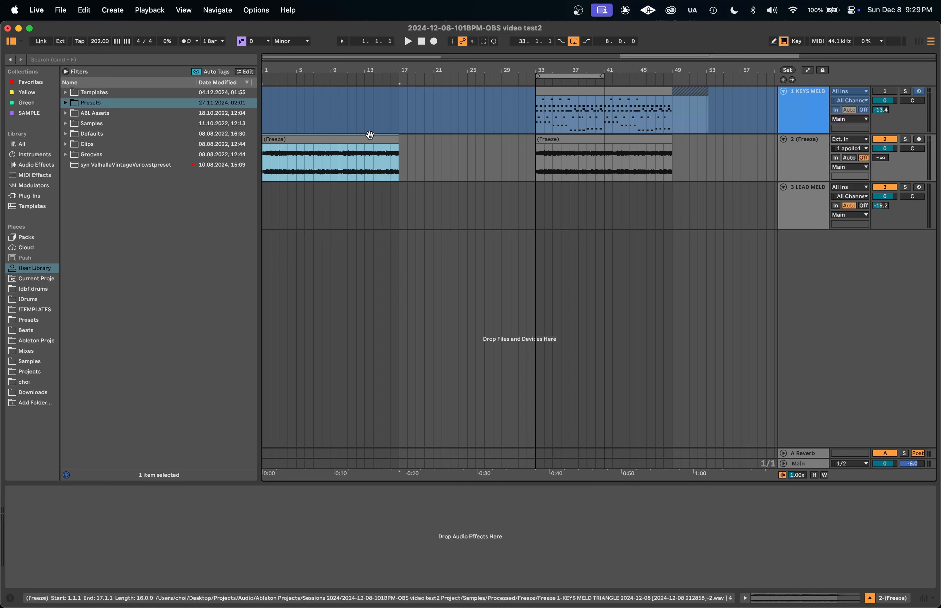
# Listen to the audio clip from bar 1 through bar 9 and examine the original MIDI phrase and its last bar.
pyautogui.press('space')
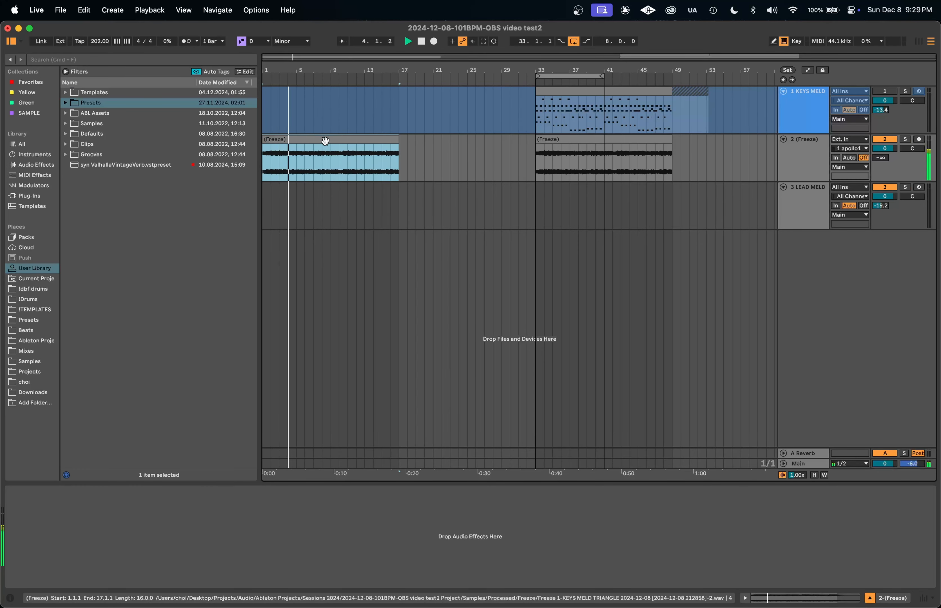
pyautogui.click(332, 155)
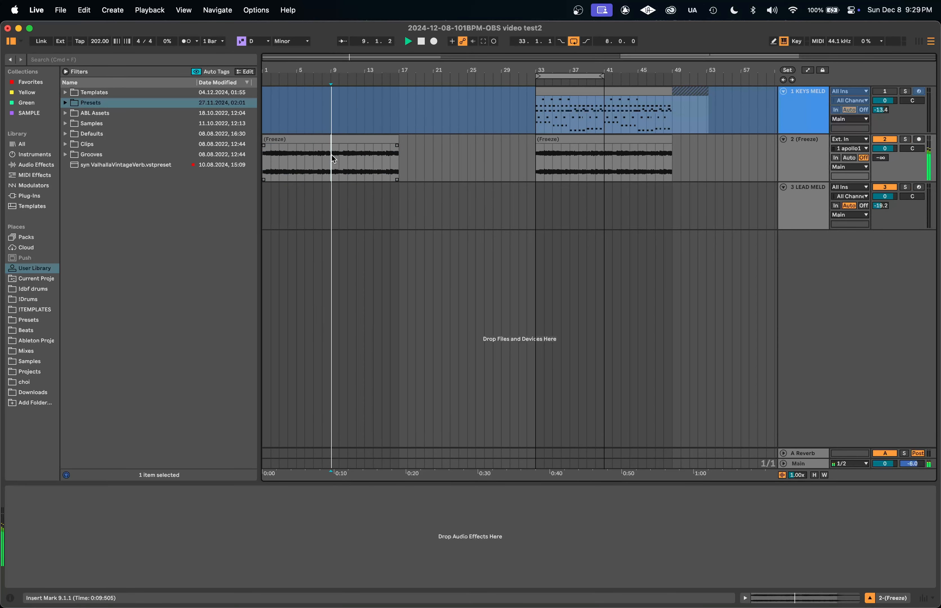
pyautogui.click(574, 138)
pyautogui.press('space')
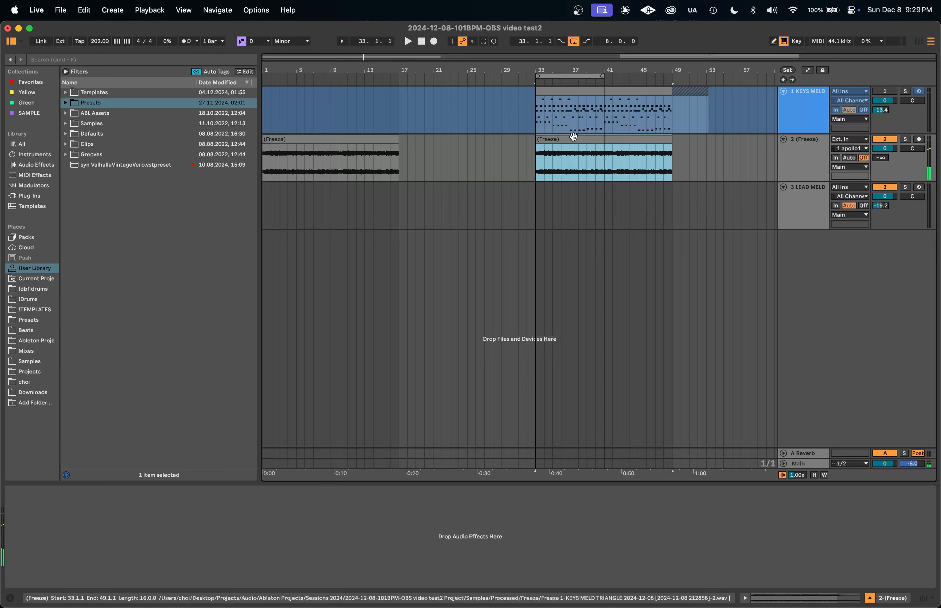
pyautogui.moveTo(537, 154); pyautogui.dragTo(535, 120)
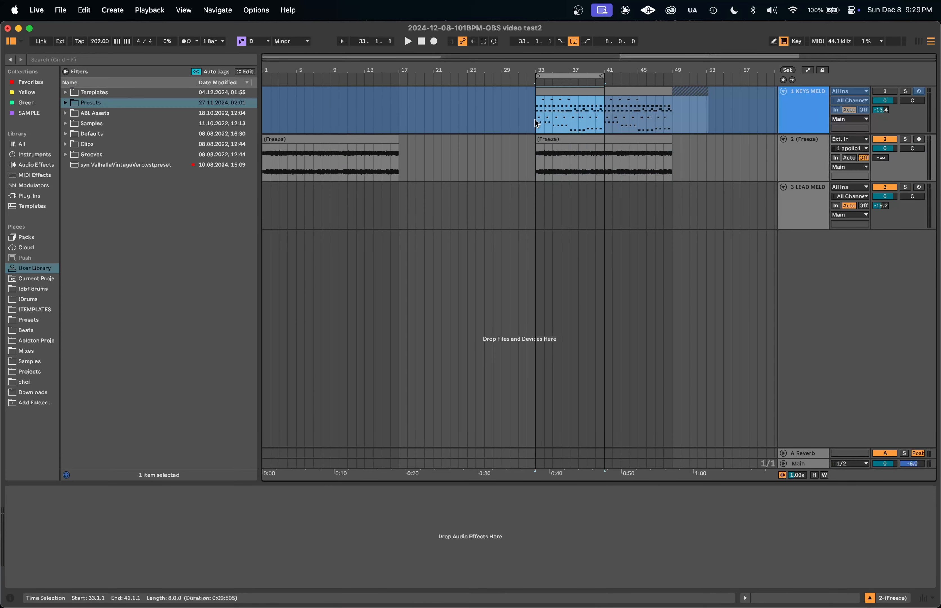
pyautogui.moveTo(604, 116); pyautogui.dragTo(596, 113)
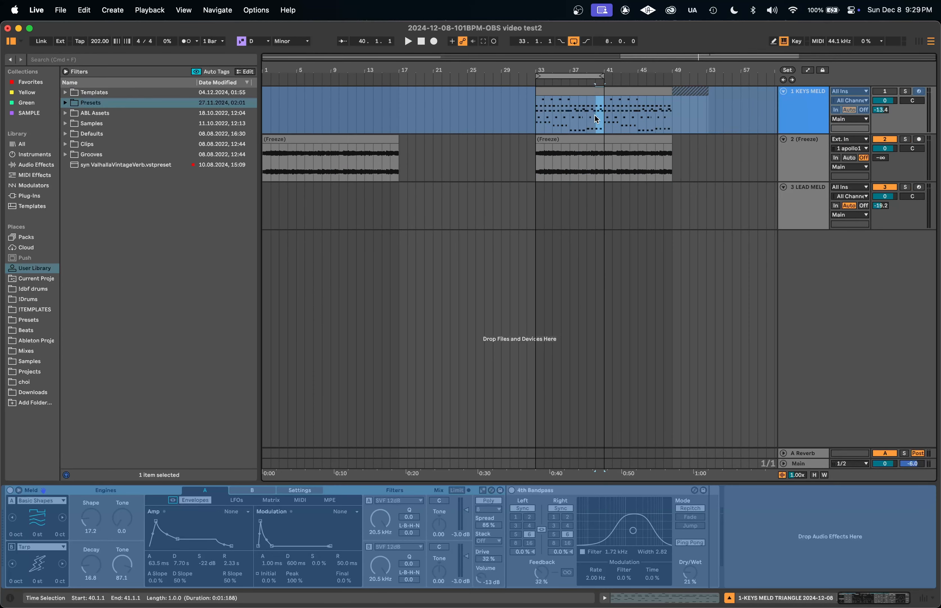
# Set the arrangement loop to the 16-bar audio clip at bar 1 and audition the transition into bar 9.
pyautogui.moveTo(342, 122); pyautogui.dragTo(351, 124)
pyautogui.click(328, 138)
pyautogui.press('super+l')
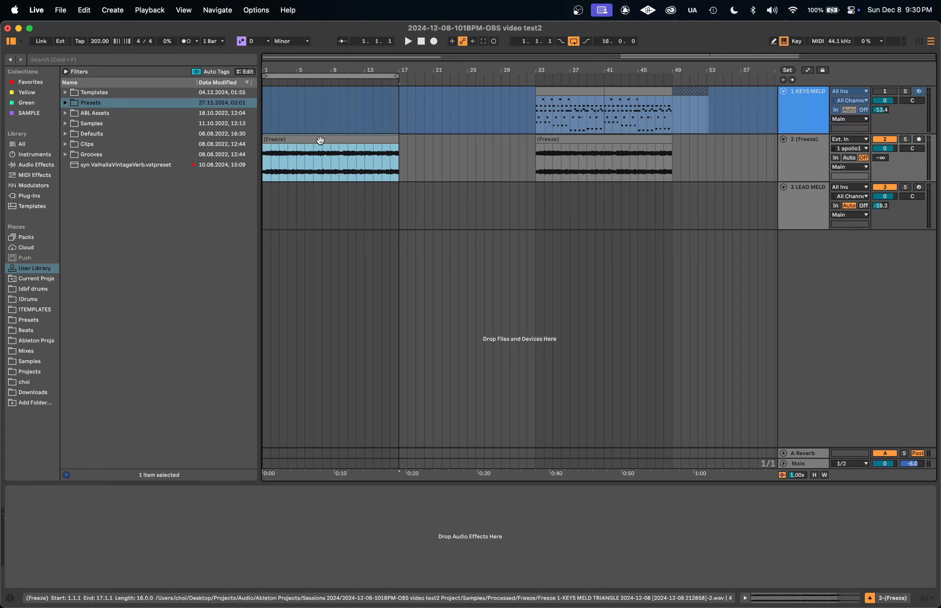
pyautogui.click(330, 171)
pyautogui.press('space')
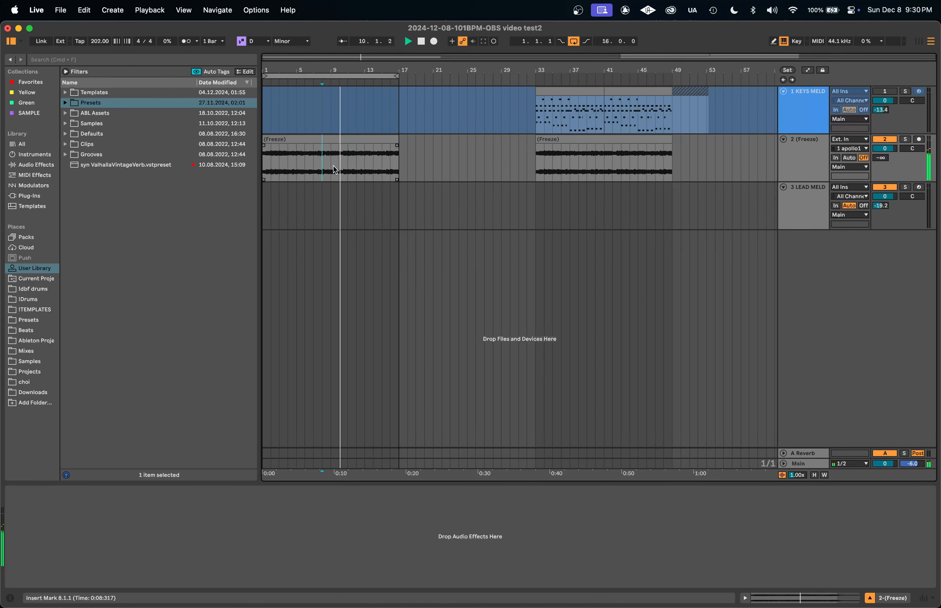
pyautogui.click(381, 163)
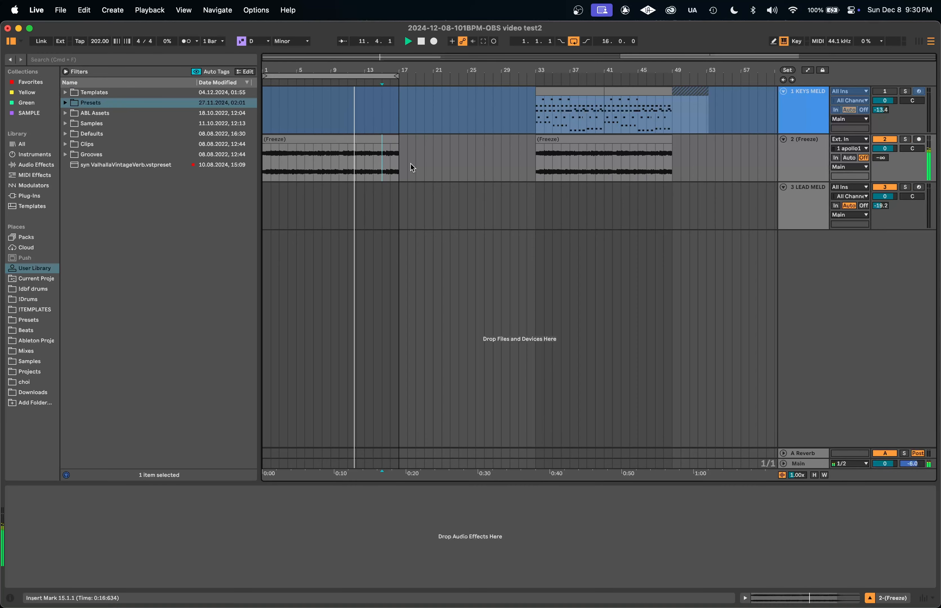
pyautogui.press('space')
# Move the audio clip to start at bar 9, fill the eight bars before it with a section of the same audio, and play it.
pyautogui.moveTo(392, 147); pyautogui.dragTo(460, 147)
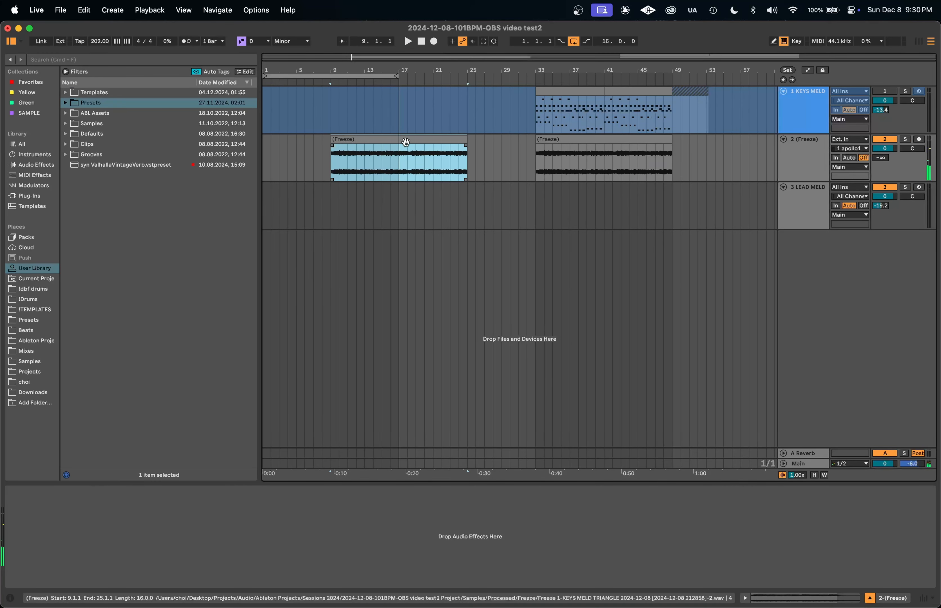
pyautogui.moveTo(396, 159); pyautogui.dragTo(266, 162)
pyautogui.press('space')
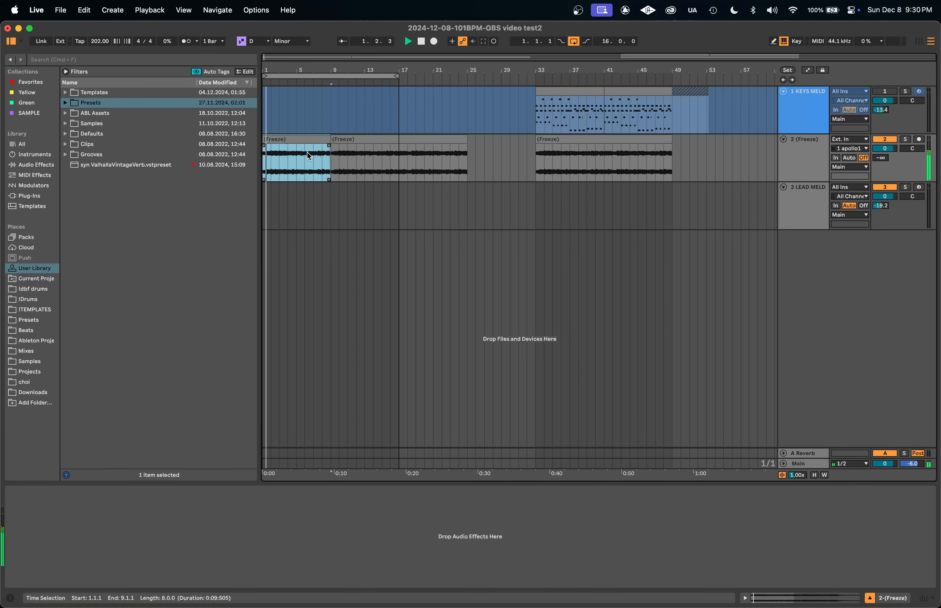
# Open the 16-bar frozen audio clip at bar 9 and set the arrangement loop to its length.
pyautogui.click(354, 142)
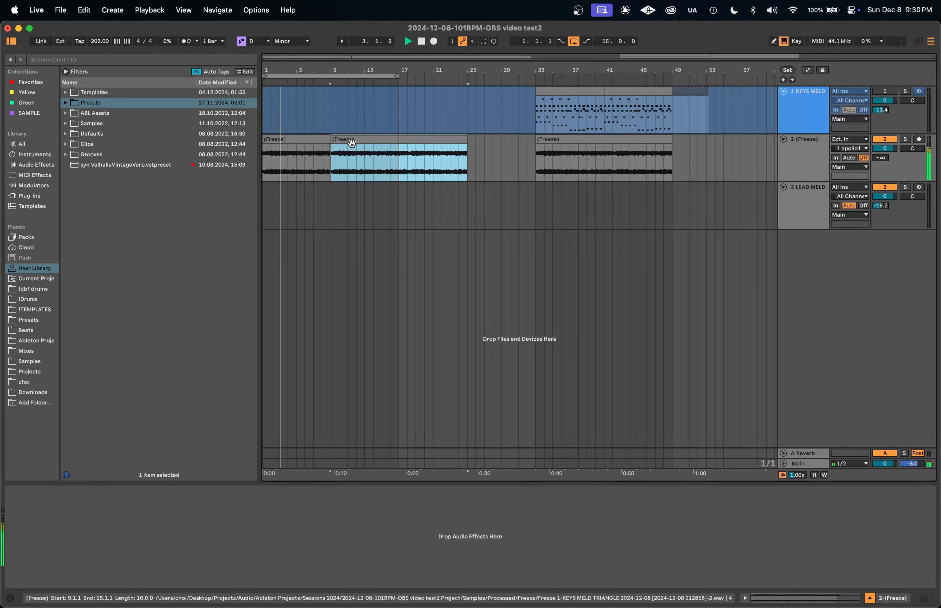
pyautogui.click(328, 162)
pyautogui.scroll(3, 325, 148)
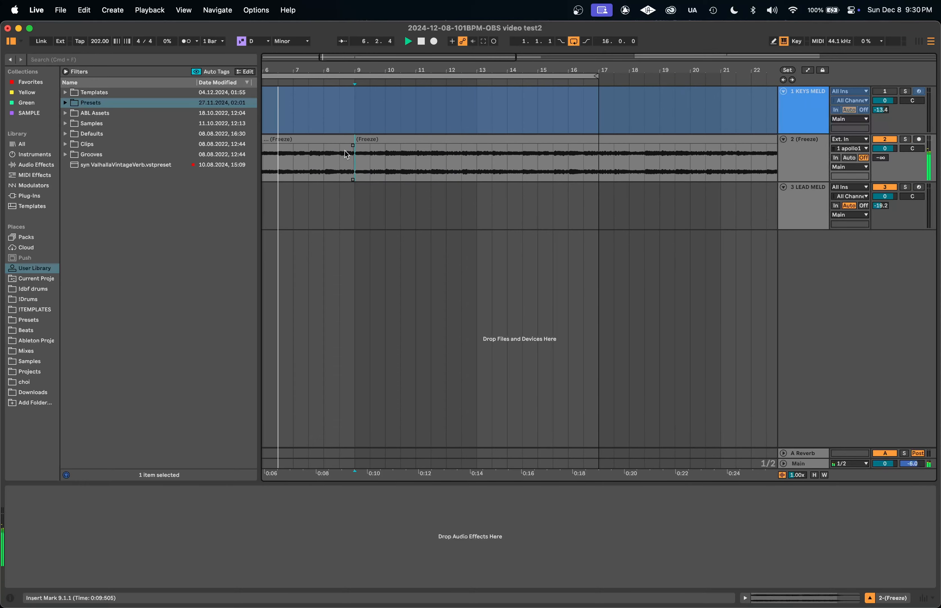
pyautogui.doubleClick(376, 141)
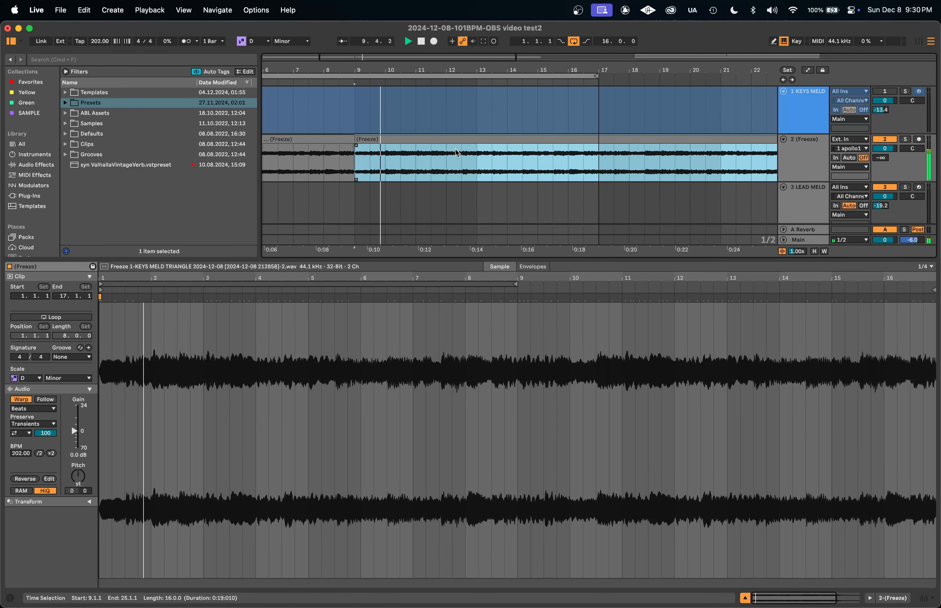
pyautogui.click(534, 175)
pyautogui.scroll(-3, 533, 175)
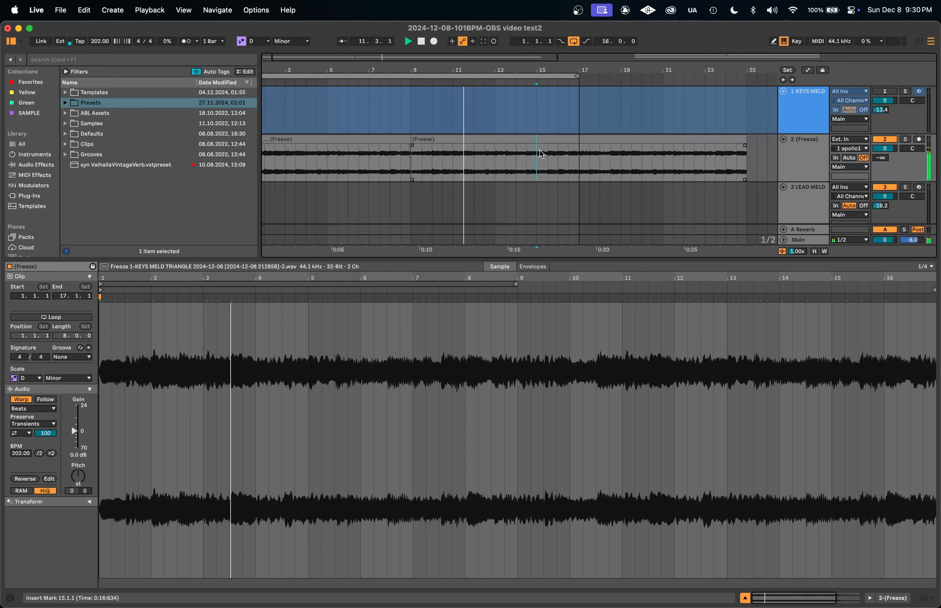
pyautogui.click(540, 137)
pyautogui.press('super+l')
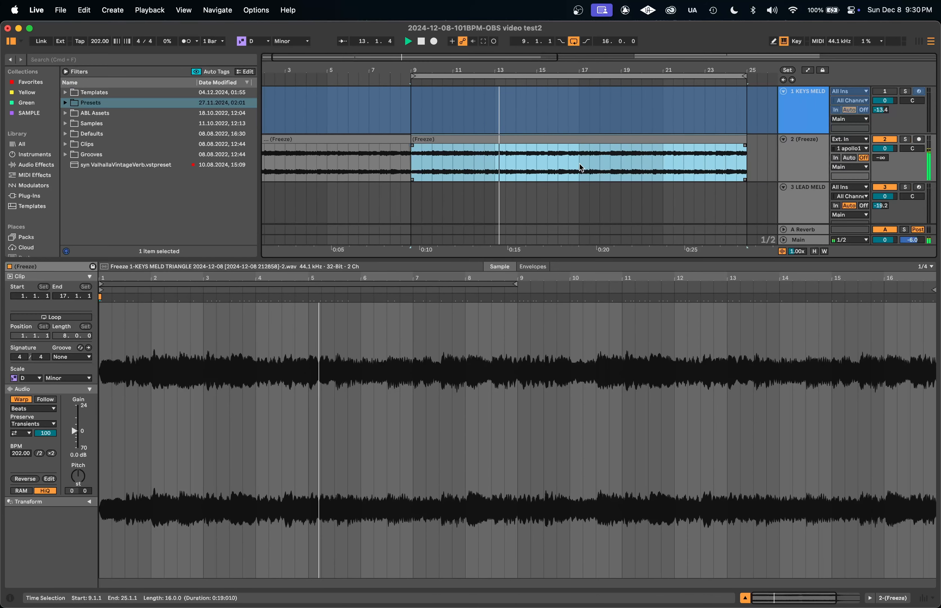
# Split the looped audio clip at bar 17 and set the second half's warp mode to Complex.
pyautogui.click(580, 165)
pyautogui.press('super+e')
pyautogui.click(600, 141)
pyautogui.hscroll(10, 554, 150)
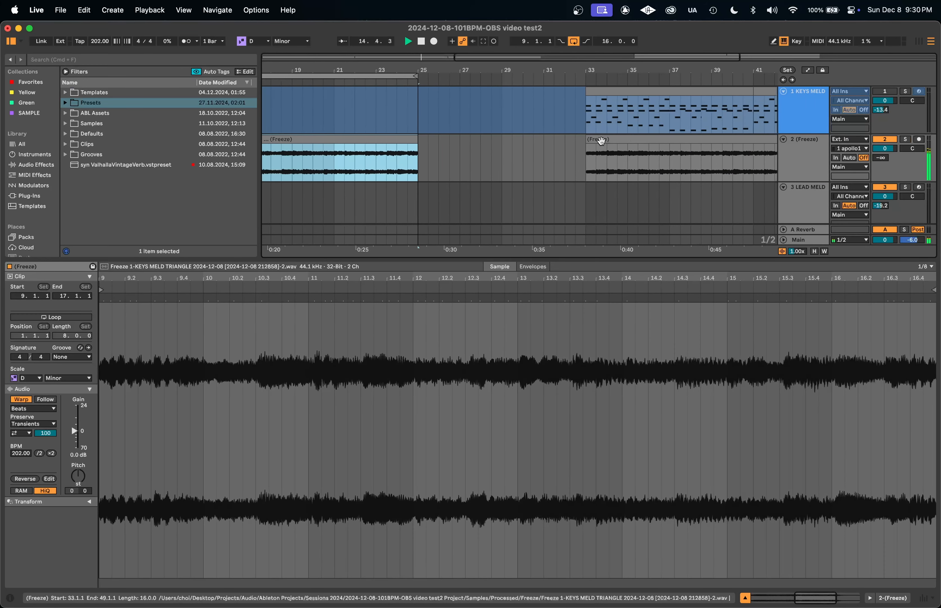
pyautogui.hscroll(-10, 484, 149)
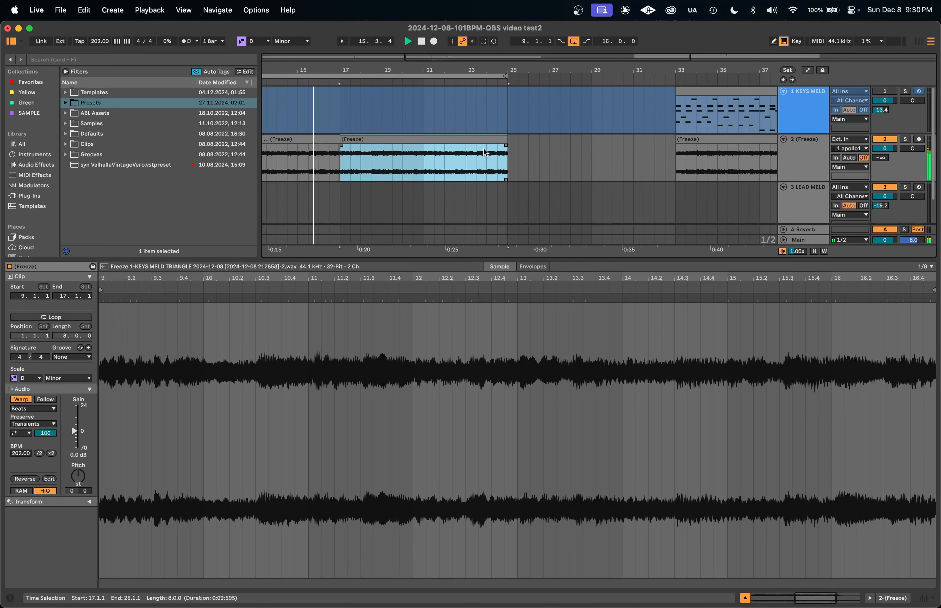
pyautogui.click(39, 408)
pyautogui.click(37, 450)
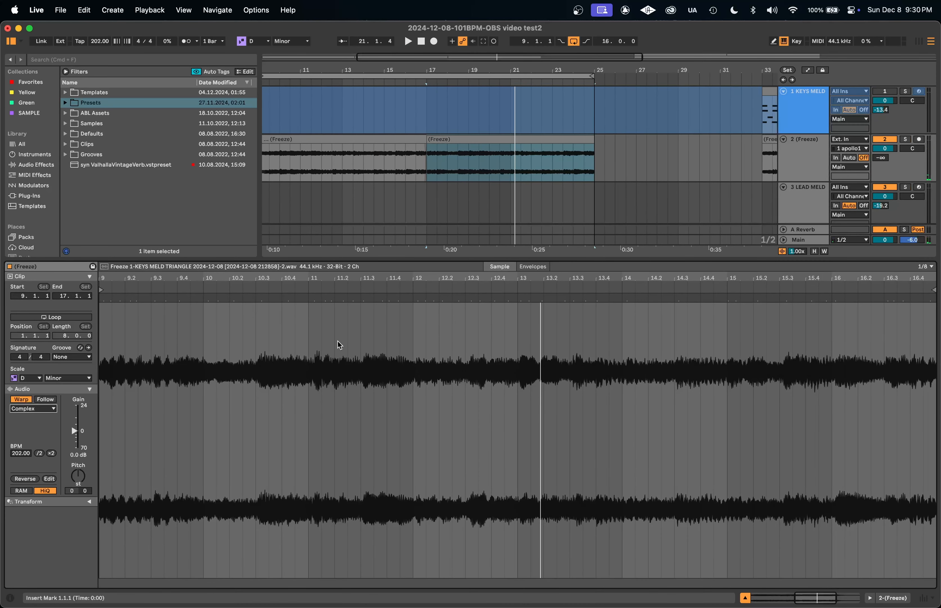
# Show the Transposition envelope of the clip at bar 17 and briefly audition its opening.
pyautogui.click(536, 267)
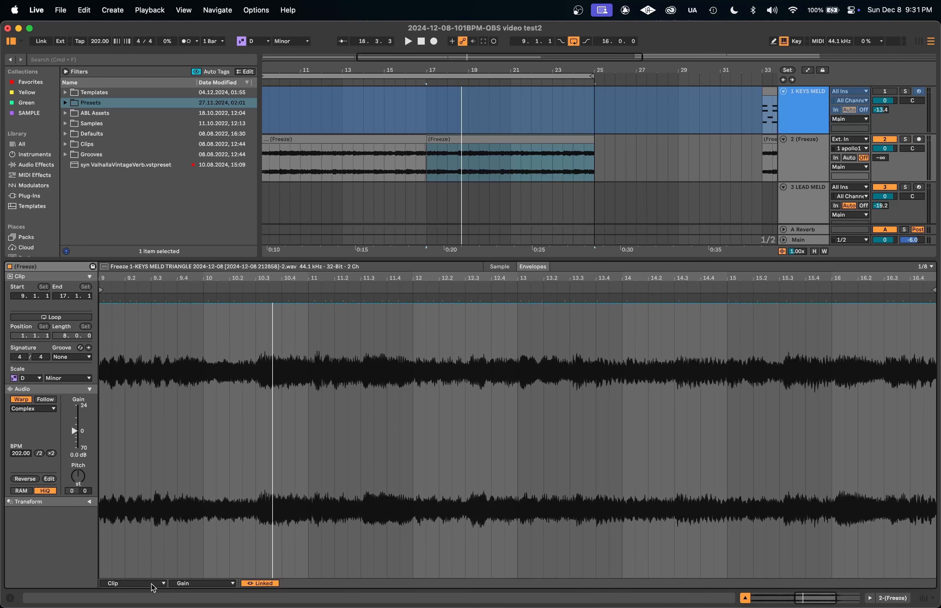
pyautogui.click(188, 584)
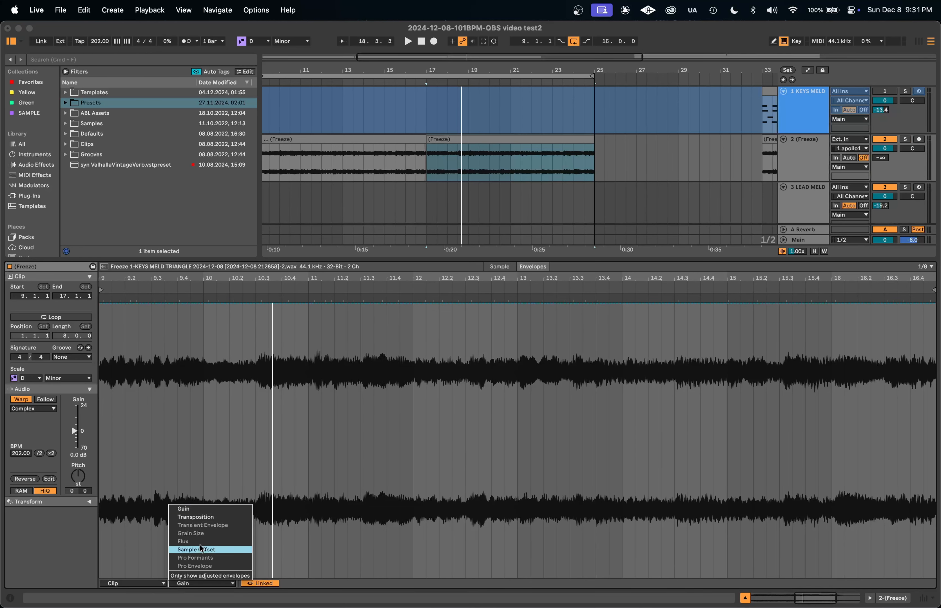
pyautogui.click(205, 519)
pyautogui.press('space')
pyautogui.press('space')
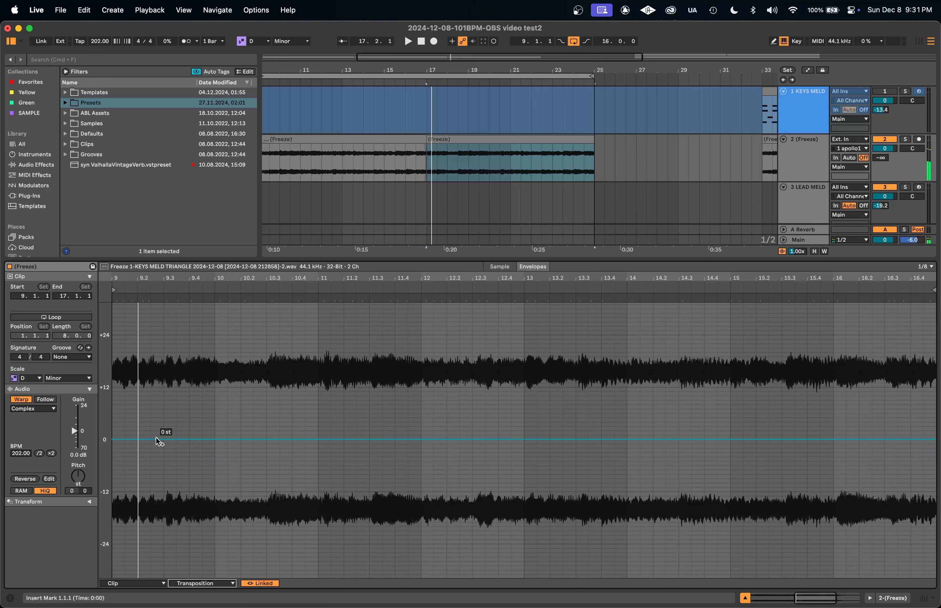
# Draw a curved transposition envelope rising to 0 st over the first beat of the bar 17 clip, and audition it.
pyautogui.moveTo(137, 439); pyautogui.dragTo(166, 457)
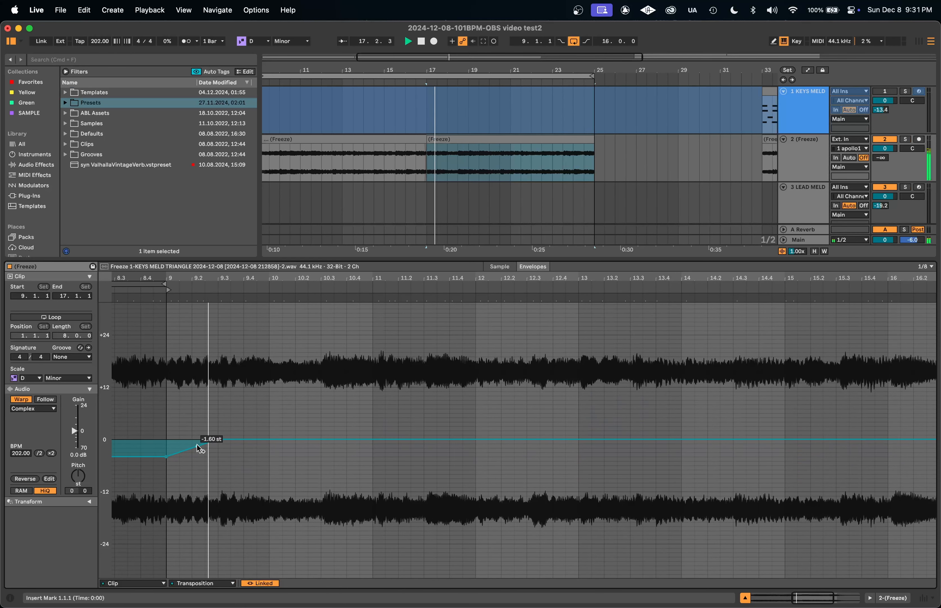
pyautogui.press('super+z')
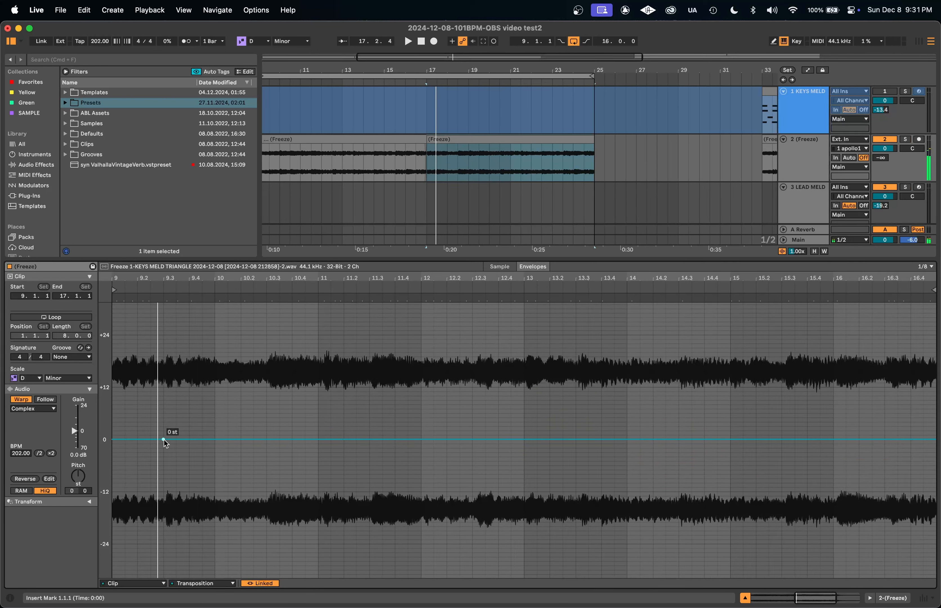
pyautogui.click(137, 439)
pyautogui.moveTo(132, 439); pyautogui.dragTo(173, 473)
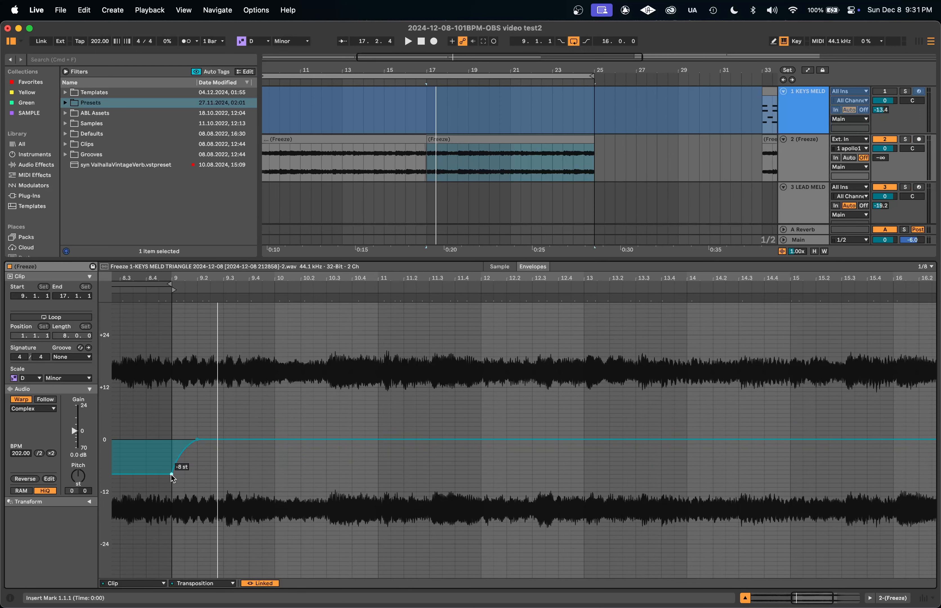
pyautogui.press('space')
pyautogui.hscroll(-2, 399, 176)
pyautogui.scroll(-1, 398, 176)
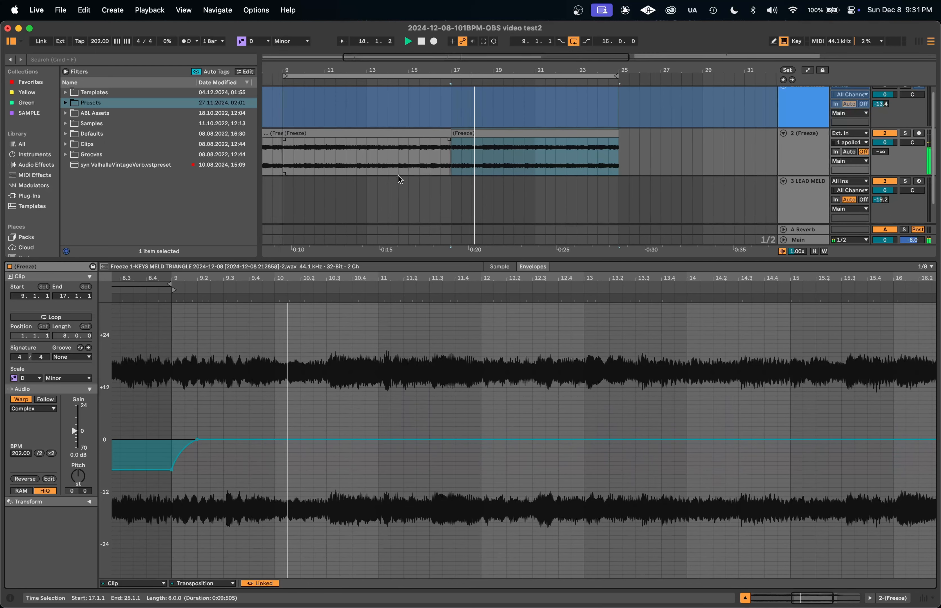
pyautogui.hscroll(-4, 398, 175)
pyautogui.click(407, 167)
pyautogui.click(616, 132)
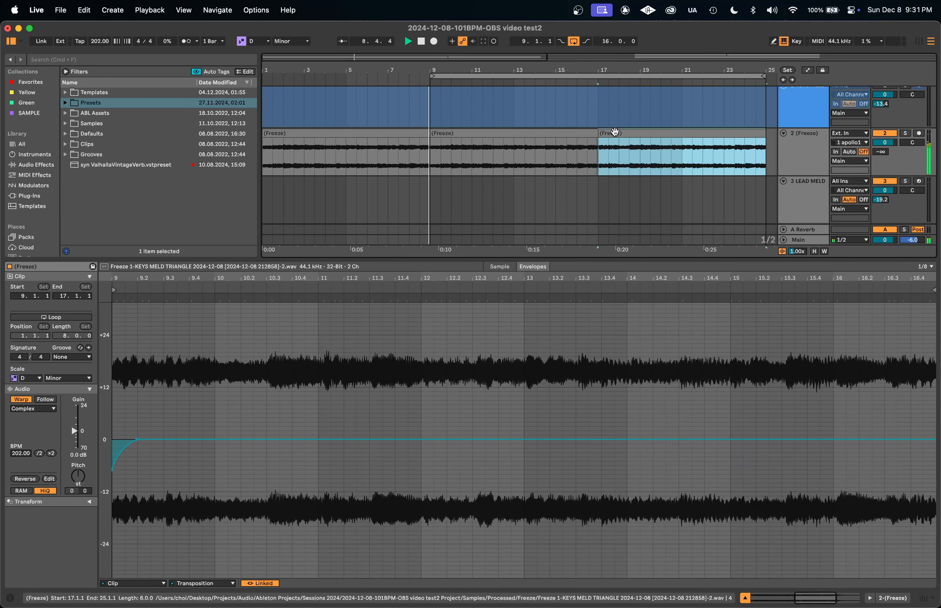
# Shorten the clip's opening pitch bend and add a curved bend down to -1 st over its last half bar.
pyautogui.moveTo(114, 474); pyautogui.dragTo(125, 440)
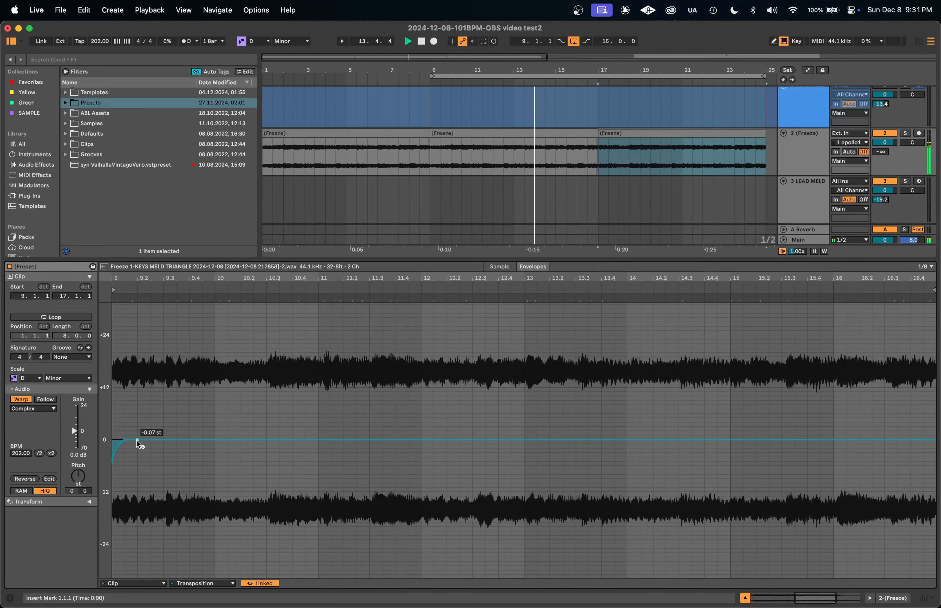
pyautogui.click(146, 440)
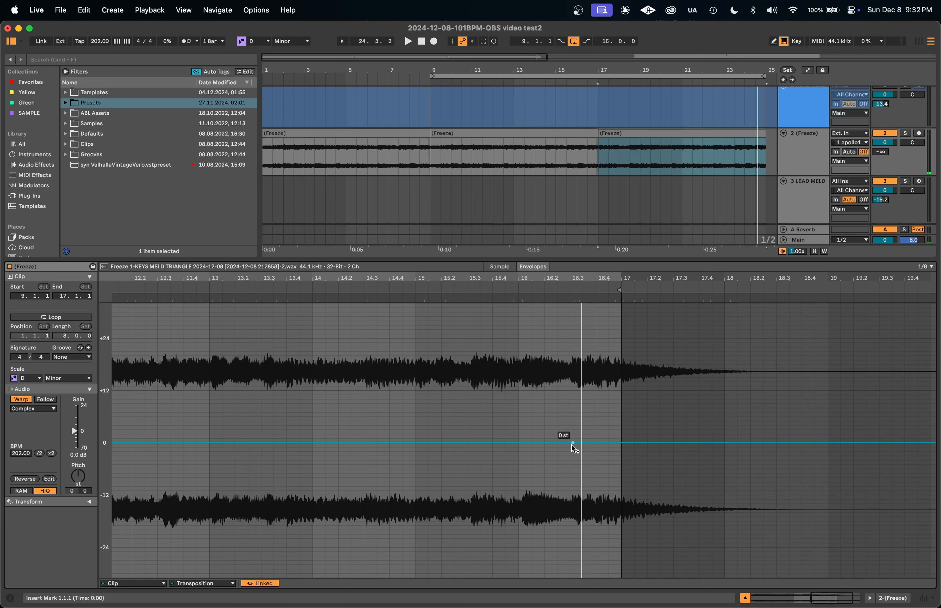
pyautogui.moveTo(621, 443); pyautogui.dragTo(621, 447)
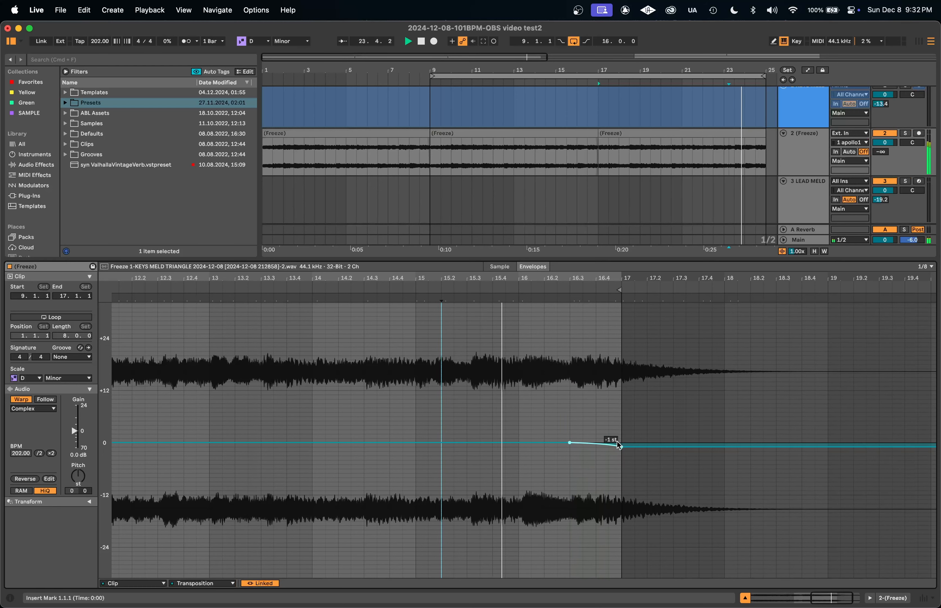
pyautogui.moveTo(570, 471); pyautogui.dragTo(644, 471)
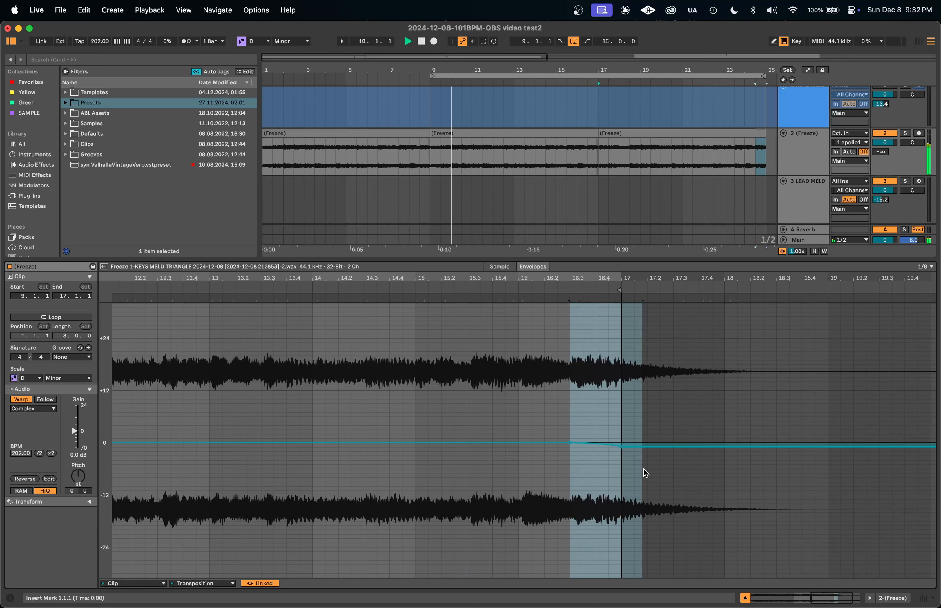
# Insert a new audio track below the frozen audio track.
pyautogui.click(806, 151)
pyautogui.press('super+t')
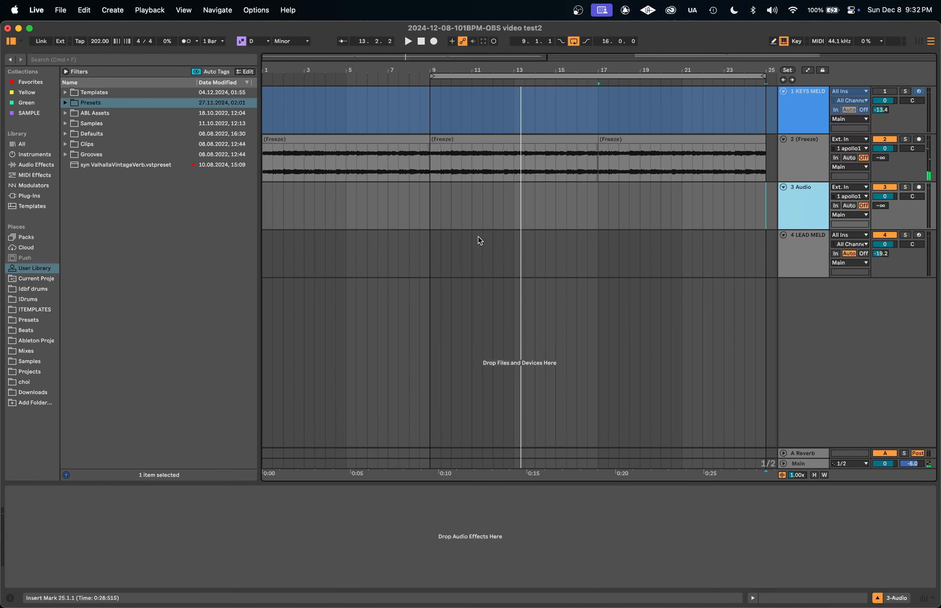
pyautogui.press('-')
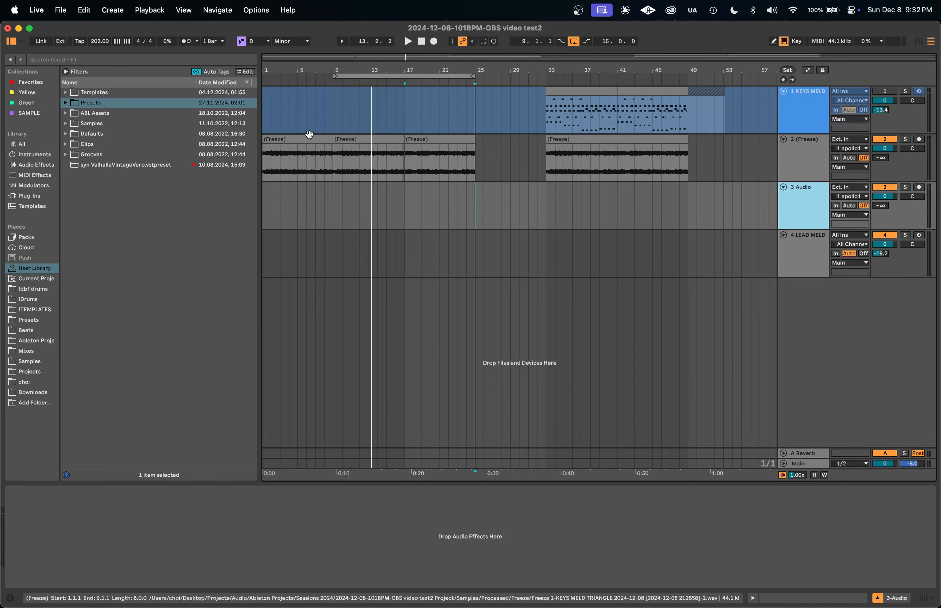
# Delete the spare frozen audio clip at bar 33 and the LEAD MELD track.
pyautogui.click(310, 135)
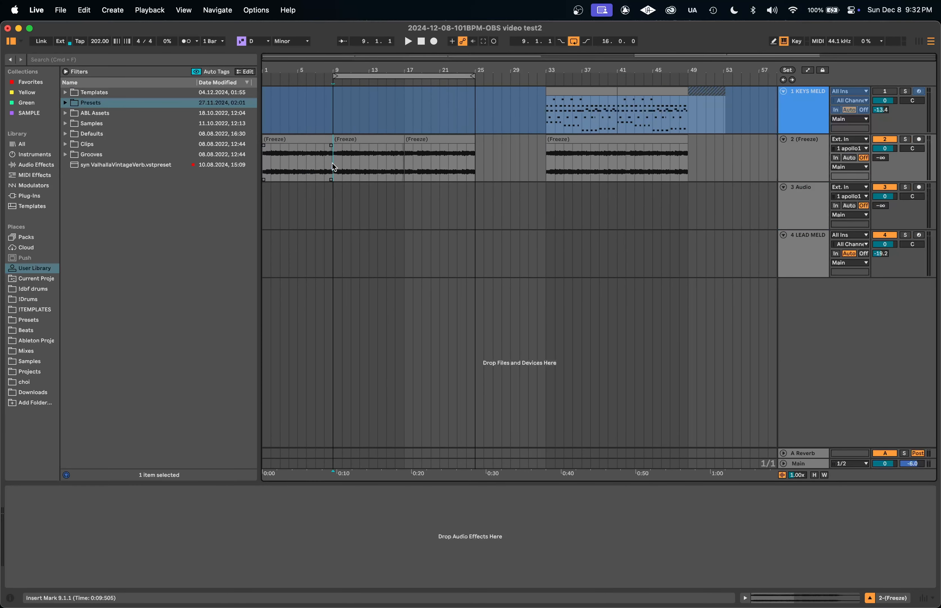
pyautogui.moveTo(335, 159); pyautogui.dragTo(456, 160)
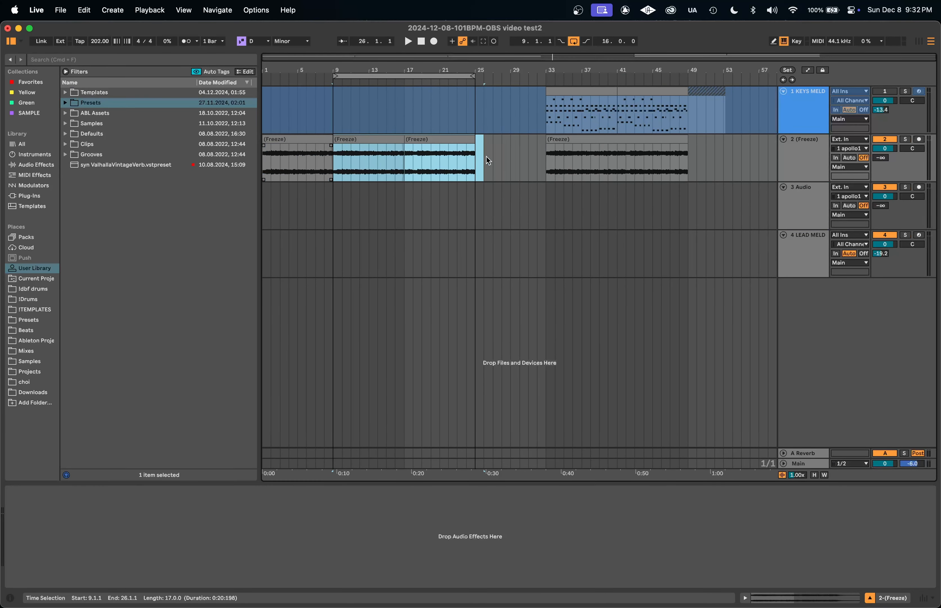
pyautogui.click(432, 206)
pyautogui.click(803, 238)
pyautogui.press('BackSpace')
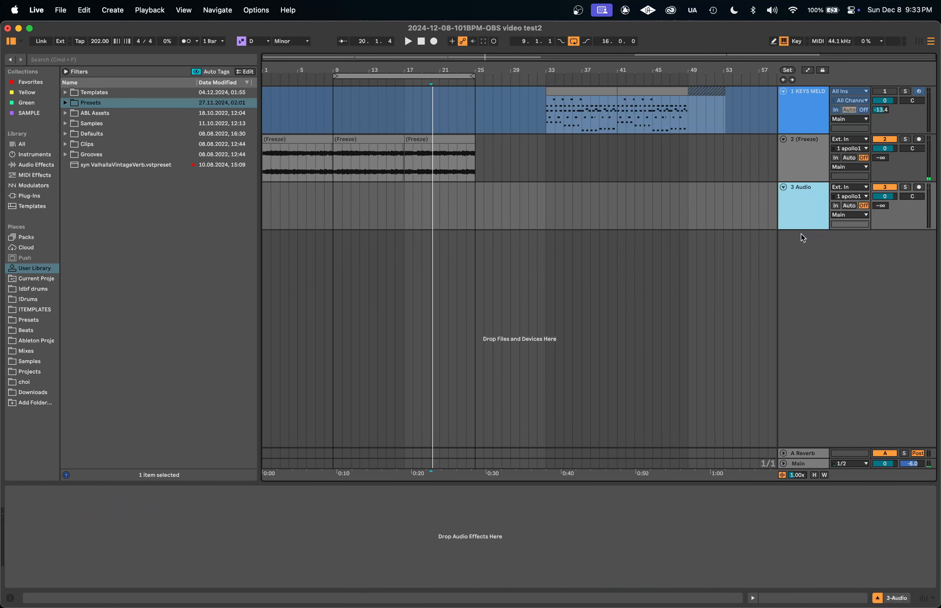
# Copy the two frozen clips between bars 9 and 25 to the new audio track and extend the first copy to bar 25.
pyautogui.click(439, 139)
pyautogui.keyDown('shift'); pyautogui.click(351, 137); pyautogui.keyUp('shift')
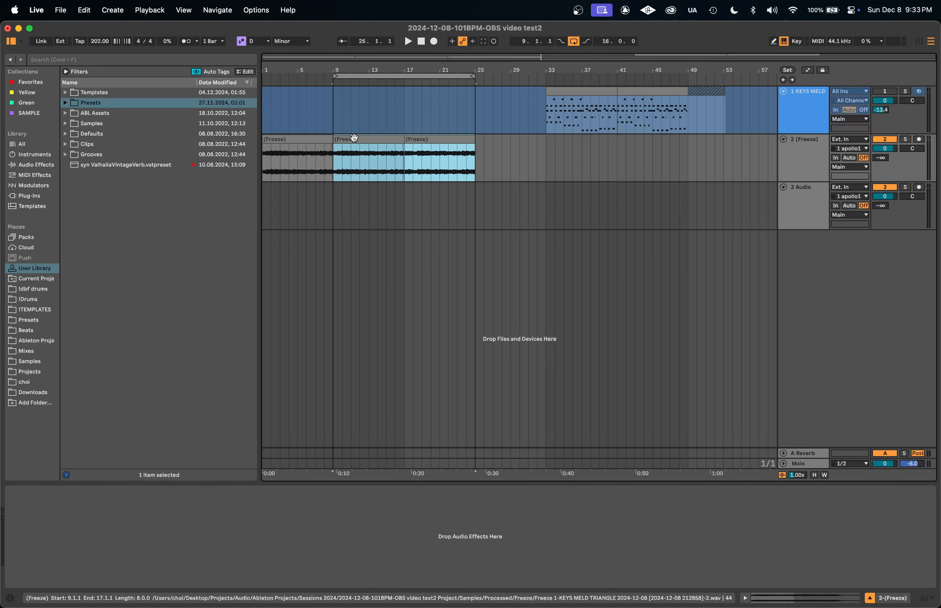
pyautogui.moveTo(354, 137); pyautogui.dragTo(355, 222)
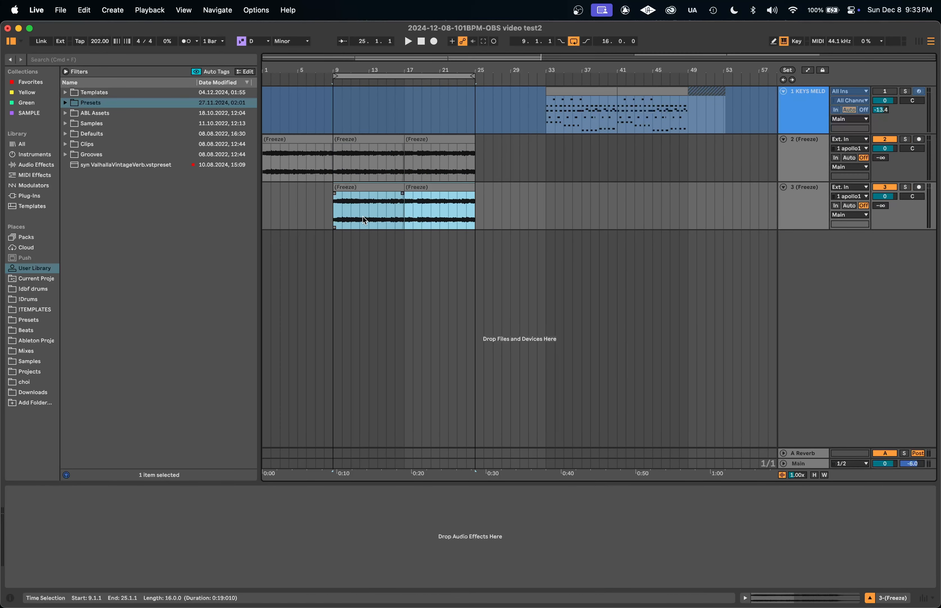
pyautogui.click(439, 187)
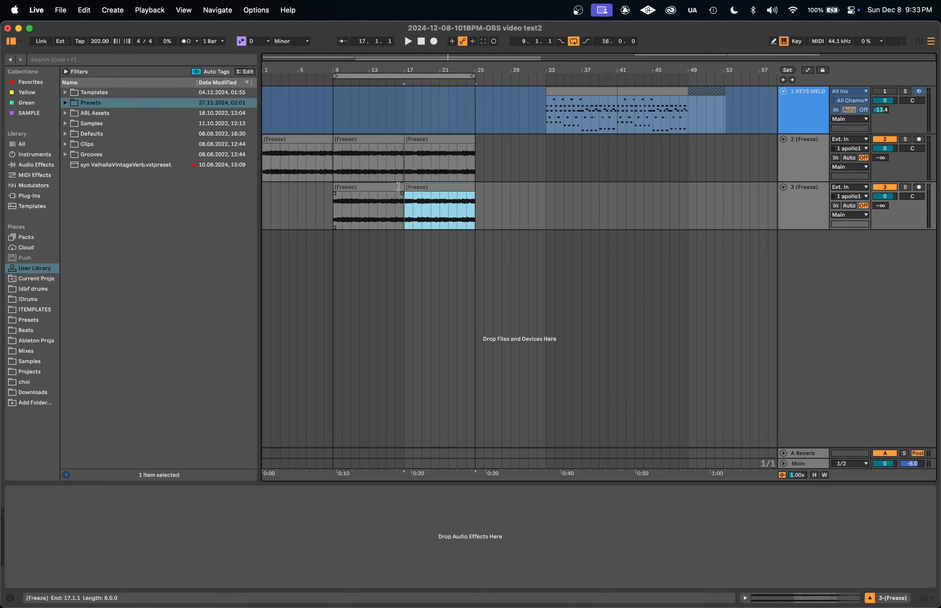
pyautogui.moveTo(399, 187); pyautogui.dragTo(475, 185)
# Transpose the extended 16-bar clip up 12 semitones and move its track above the other frozen audio track.
pyautogui.doubleClick(350, 182)
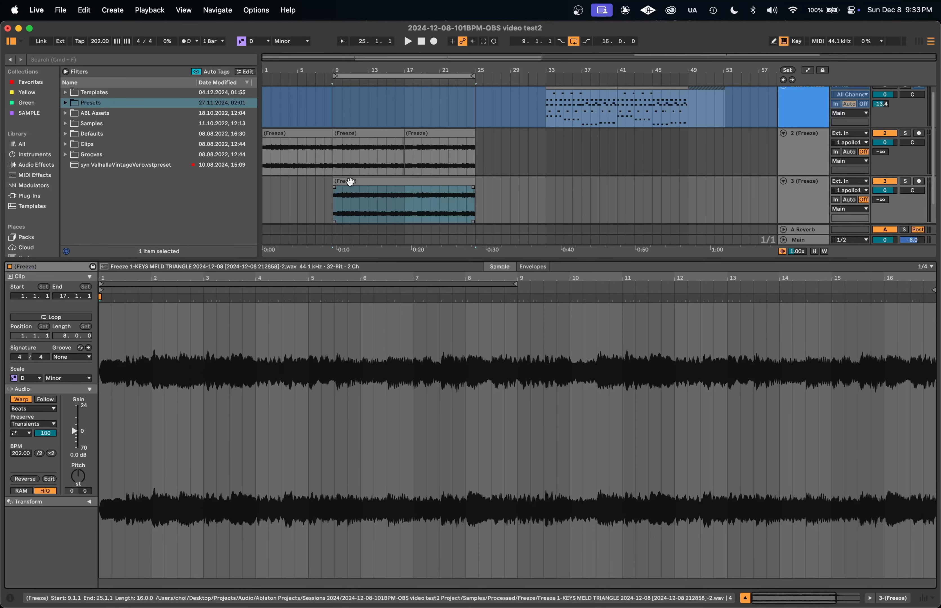
pyautogui.click(81, 476)
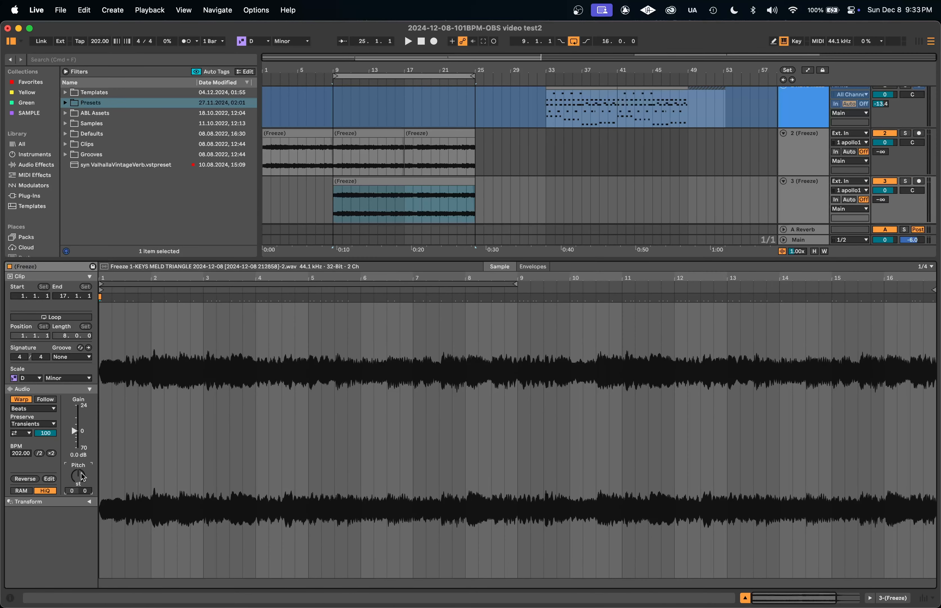
pyautogui.moveTo(81, 473); pyautogui.dragTo(81, 459)
pyautogui.moveTo(804, 192); pyautogui.dragTo(803, 142)
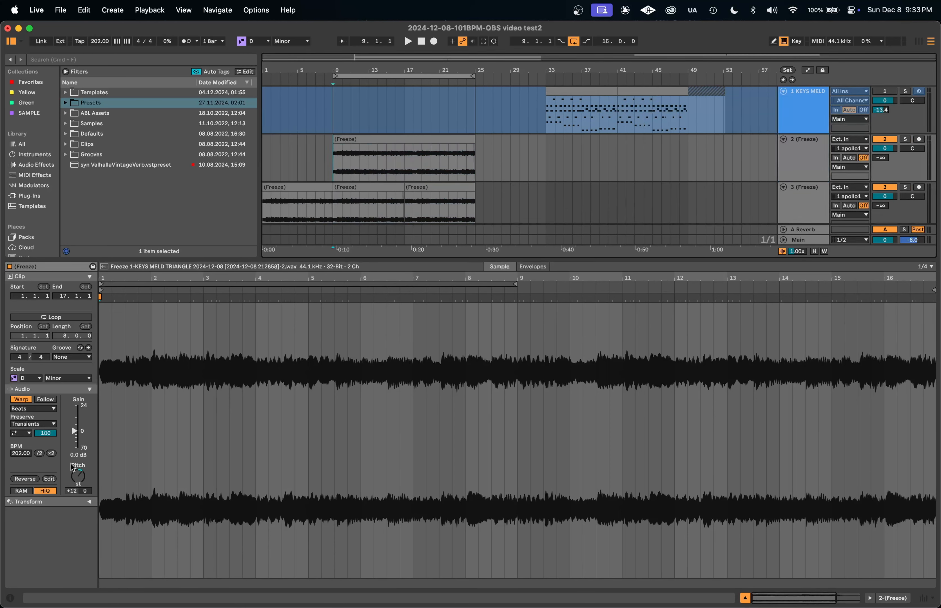
pyautogui.click(76, 476)
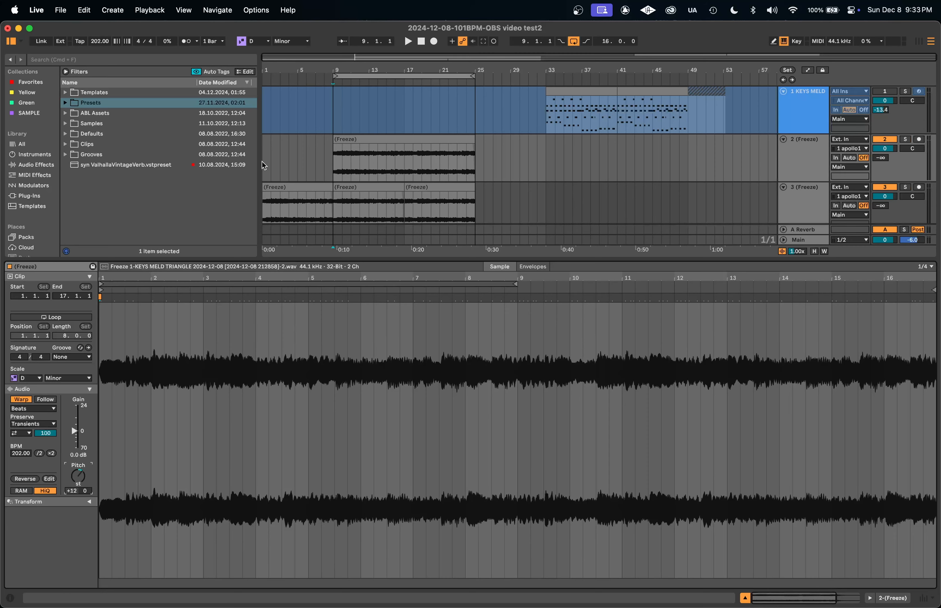
# Play the loop from bar 9, solo the transposed audio track and switch to Session view.
pyautogui.click(335, 197)
pyautogui.click(412, 191)
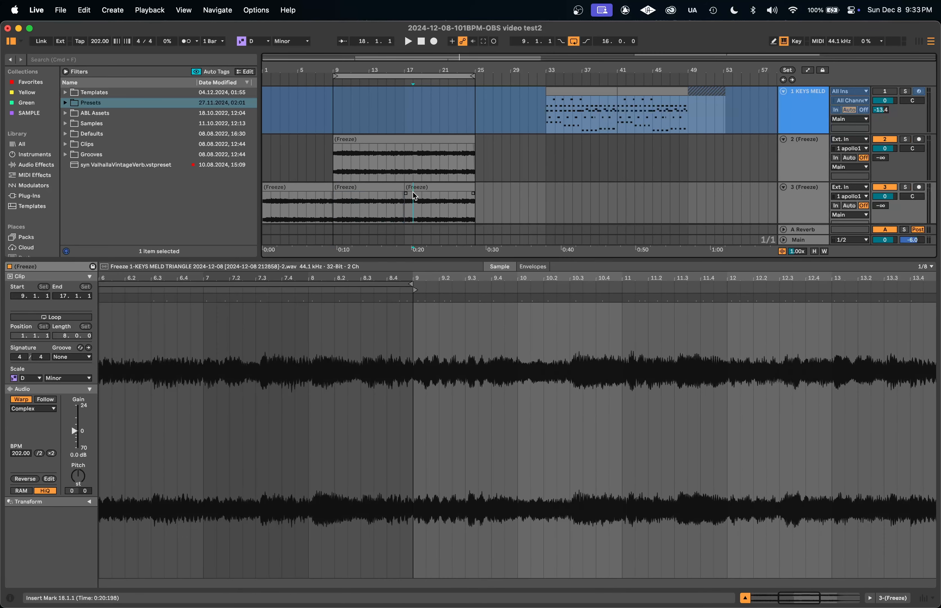
pyautogui.click(365, 154)
pyautogui.press('space')
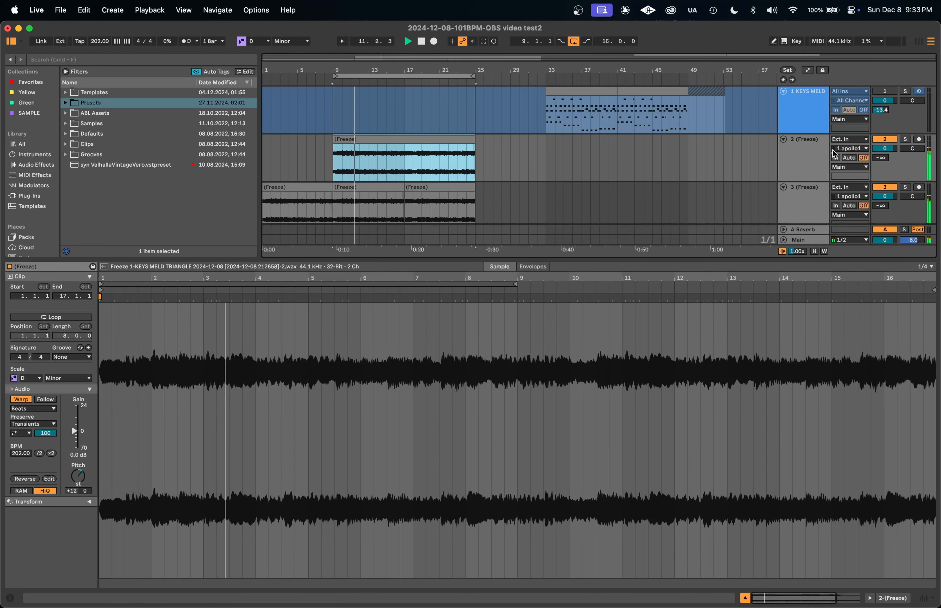
pyautogui.click(811, 158)
pyautogui.press('s')
pyautogui.press('Tab')
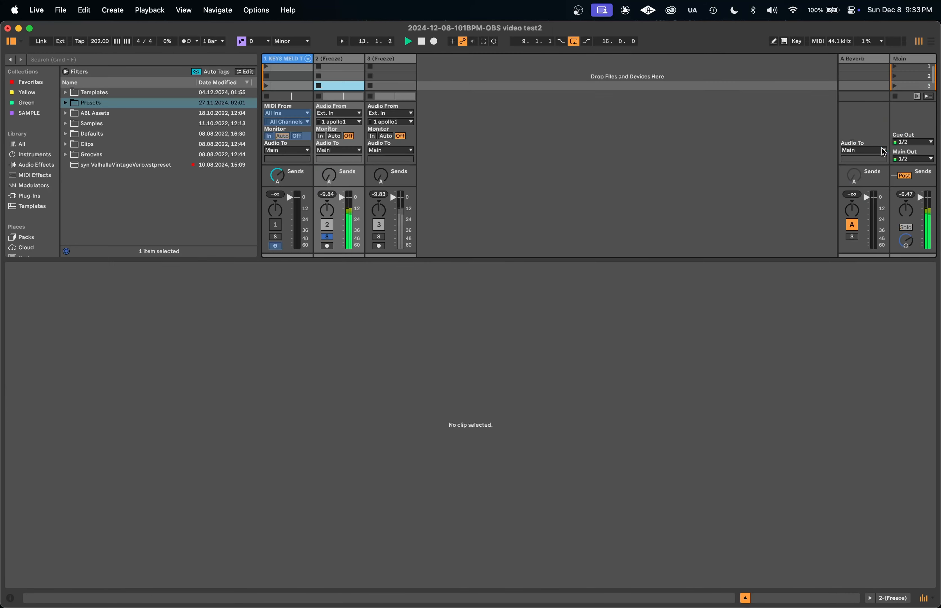
# In Arrangement view, lower the 2 (Freeze) track's volume to -10.7 dB and turn off its solo.
pyautogui.press('Tab')
pyautogui.moveTo(886, 152); pyautogui.dragTo(886, 174)
pyautogui.click(905, 139)
# Show the device area and add the Chorus-Ensemble effect to the 2 (Freeze) track.
pyautogui.hotkey('shift', 'Tab')
pyautogui.moveTo(514, 260); pyautogui.dragTo(514, 483)
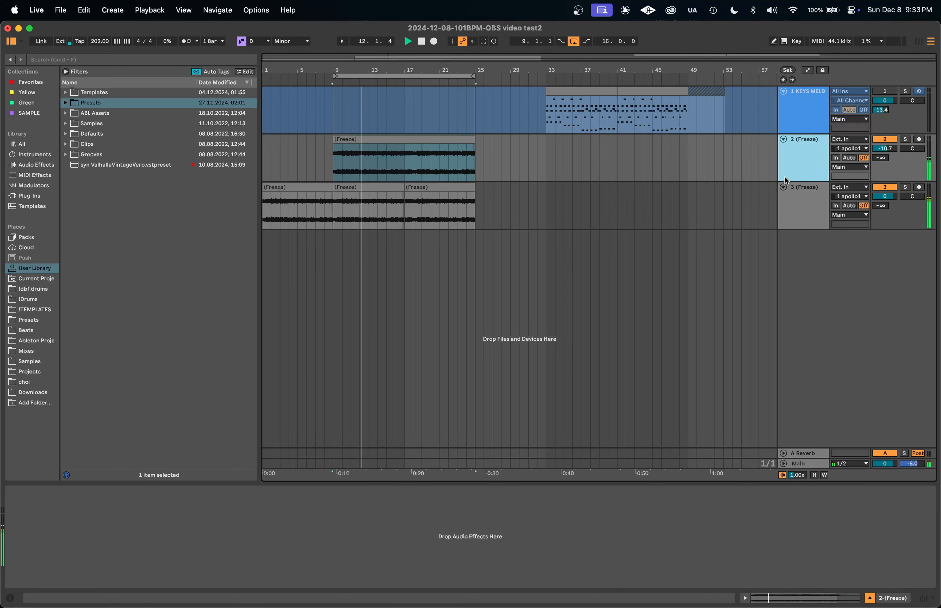
pyautogui.press('super+f')
pyautogui.write('mic')
pyautogui.press('super+a')
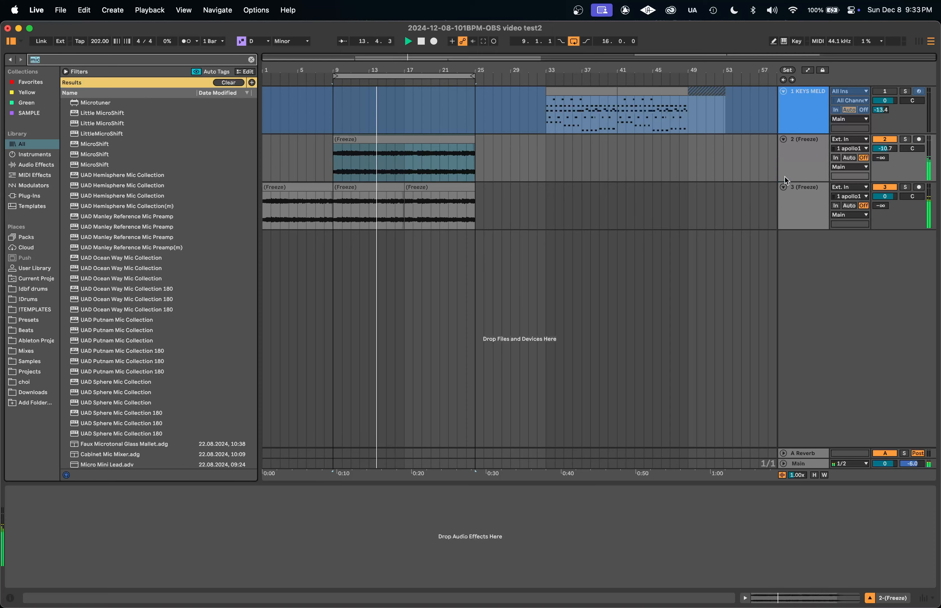
pyautogui.write('chorus')
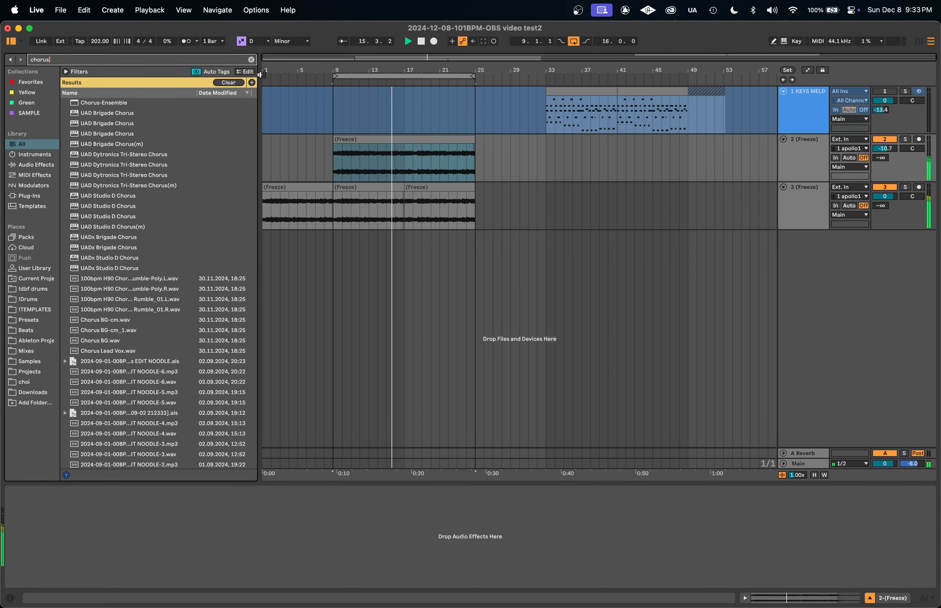
pyautogui.doubleClick(119, 104)
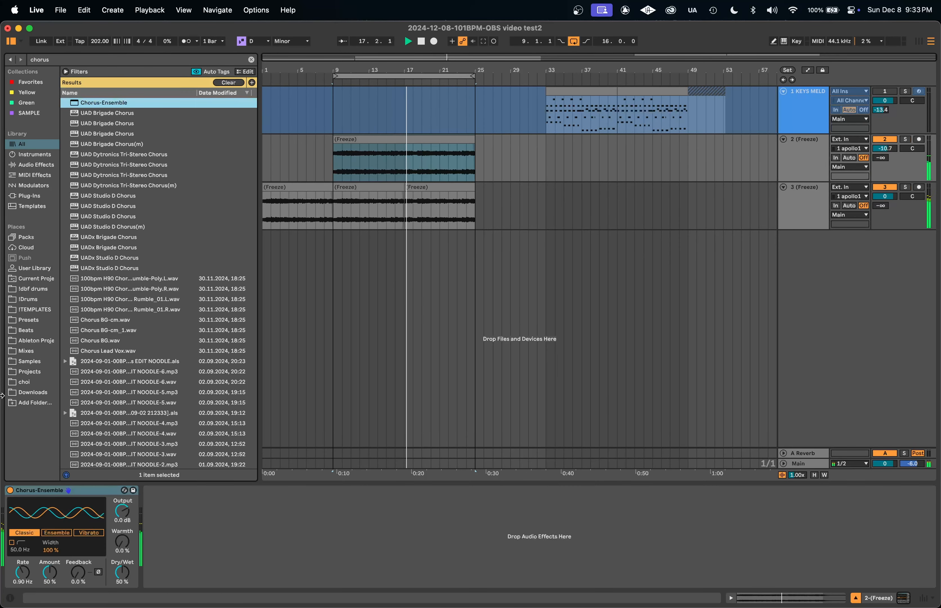
pyautogui.click(299, 169)
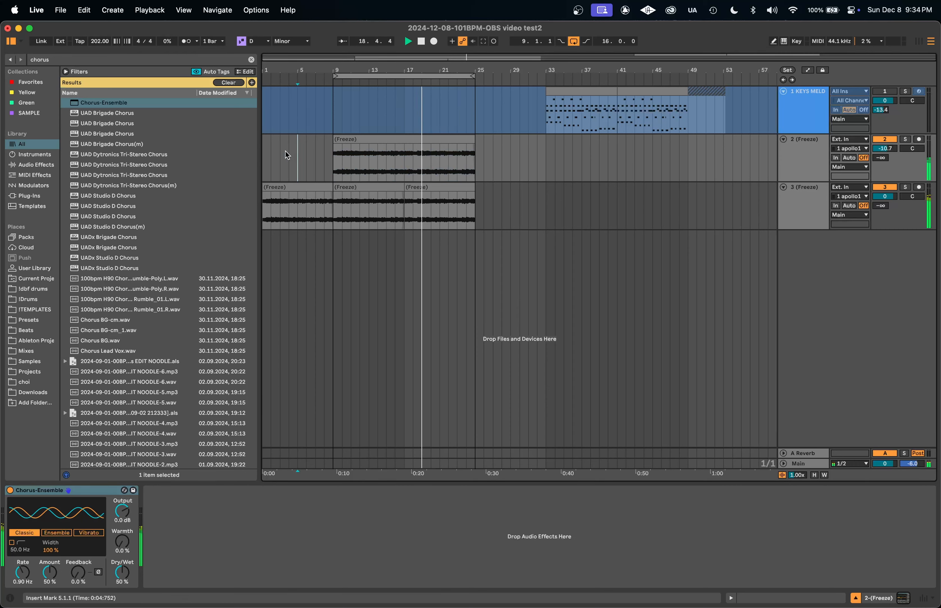
pyautogui.click(251, 59)
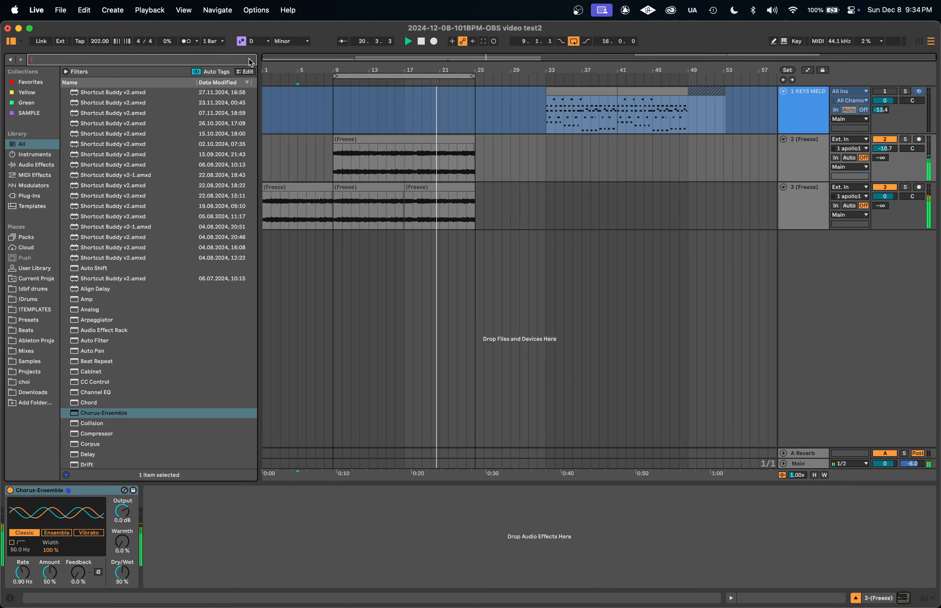
# Set the A Reverb send to -15 dB on the 2 (Freeze) track and to -16.2 dB on the 3 (Freeze) track.
pyautogui.click(880, 159)
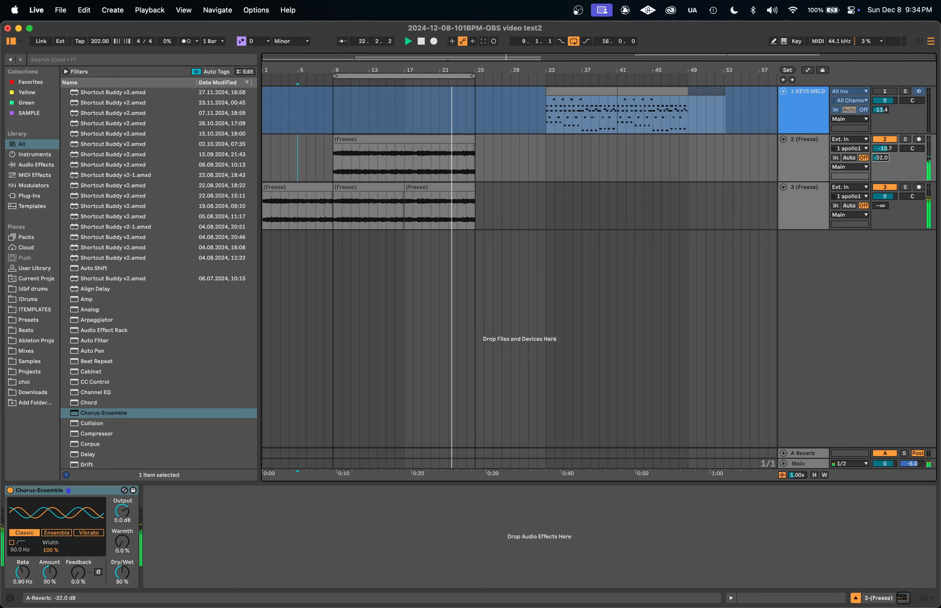
pyautogui.write('0')
pyautogui.press('Return')
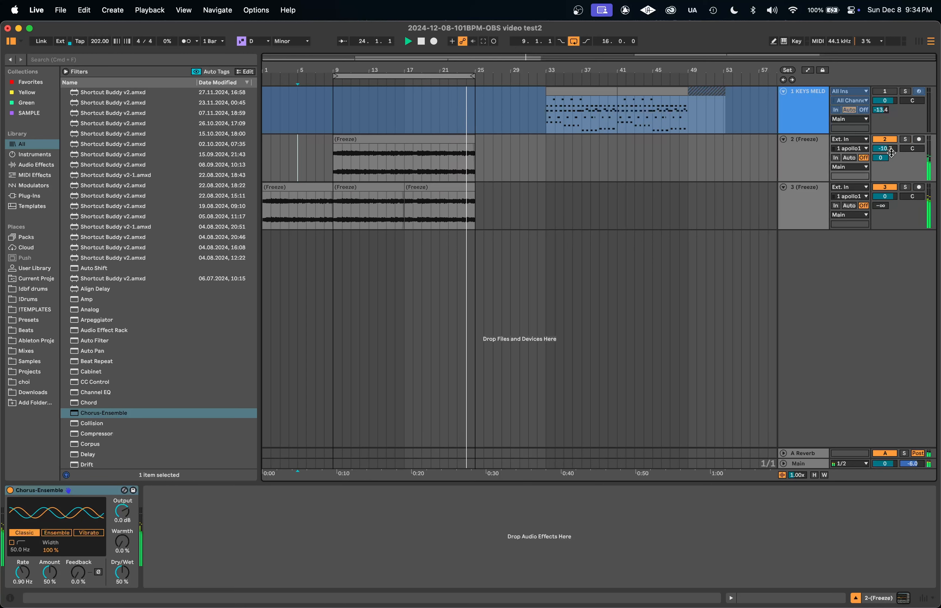
pyautogui.moveTo(884, 163); pyautogui.dragTo(884, 188)
pyautogui.click(880, 206)
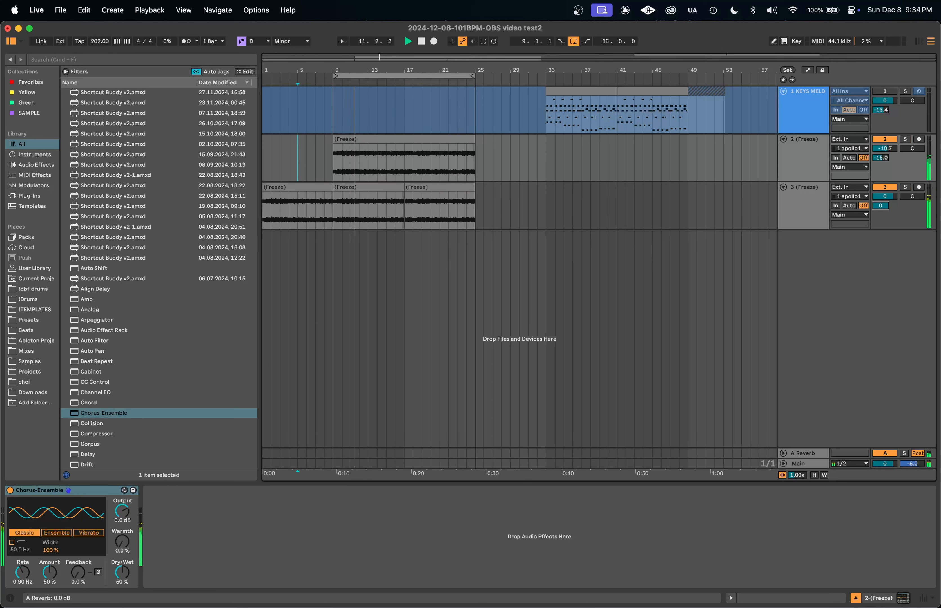
pyautogui.write('-9')
pyautogui.press('Return')
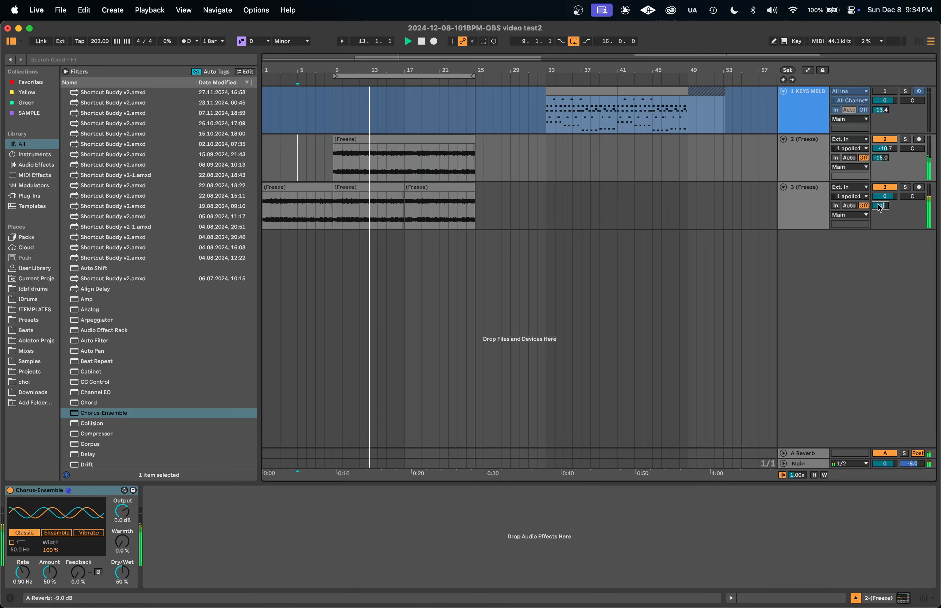
pyautogui.moveTo(880, 208); pyautogui.dragTo(880, 220)
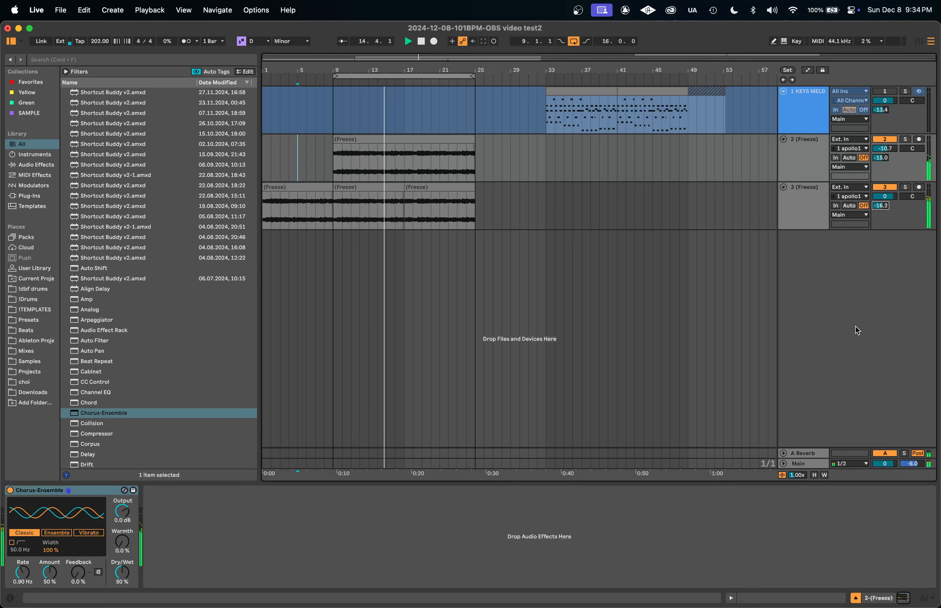
# Trim the 2 (Freeze) track's reverb send to -15.3 dB and compare the mix with the A Reverb return off and on.
pyautogui.click(798, 454)
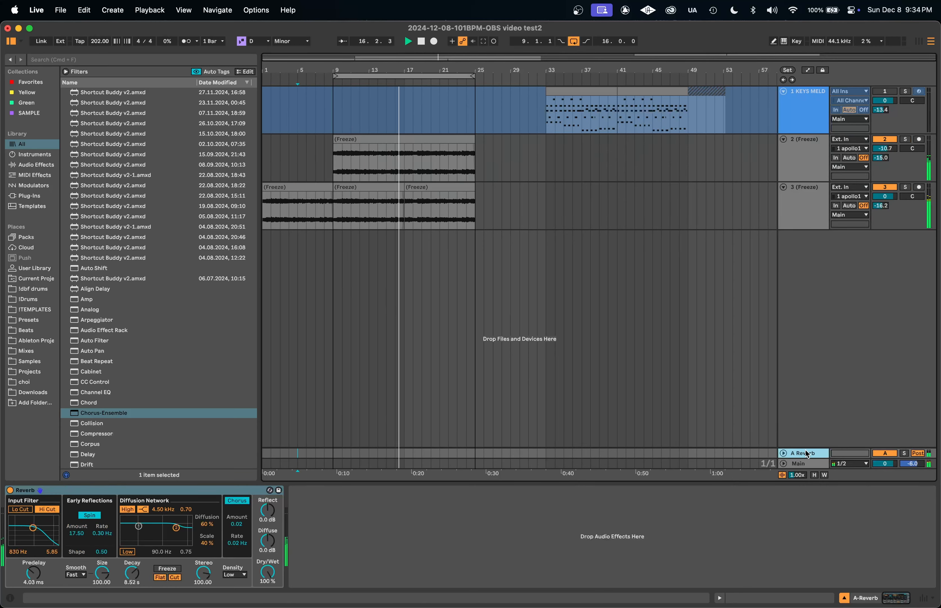
pyautogui.moveTo(882, 158); pyautogui.dragTo(881, 159)
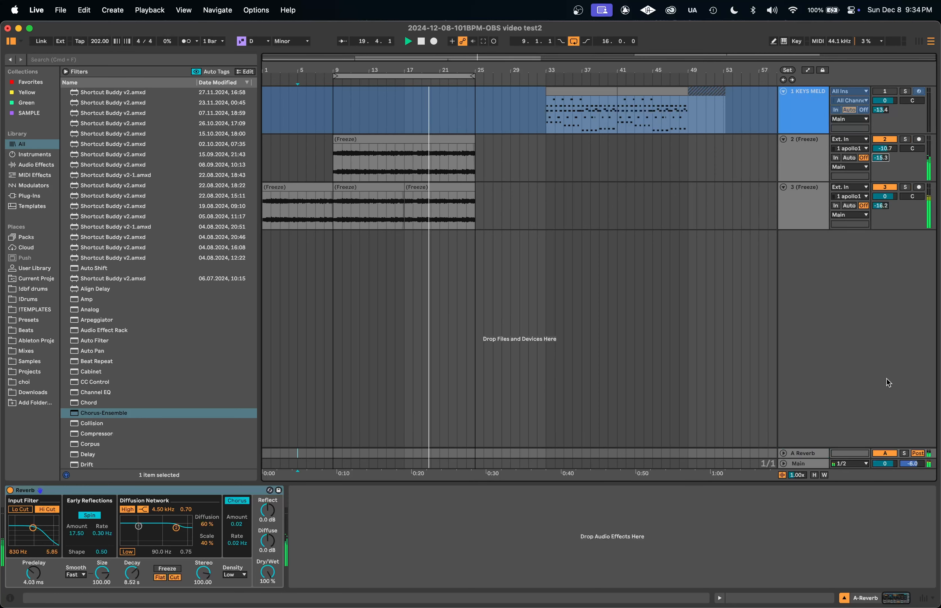
pyautogui.click(886, 454)
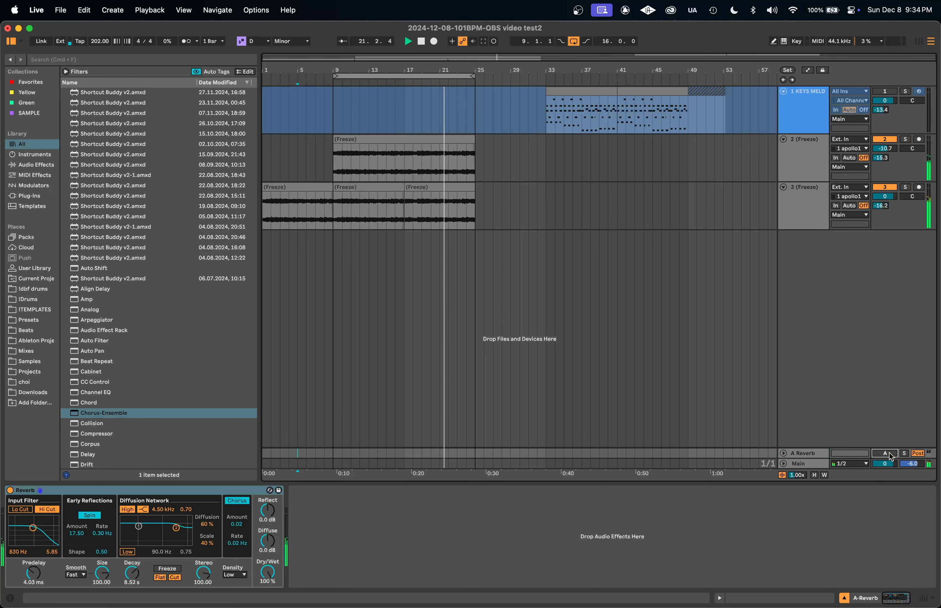
pyautogui.click(889, 456)
pyautogui.click(818, 207)
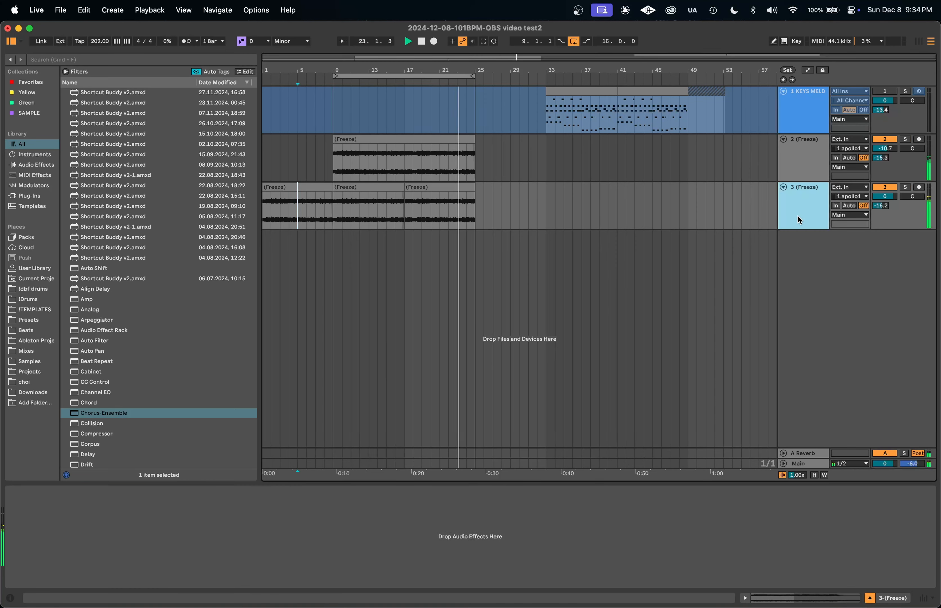
# Play the 3 (Freeze) clips from bar 1 and lower the 2 (Freeze) track's volume to -12.2 dB.
pyautogui.press('space')
pyautogui.click(267, 211)
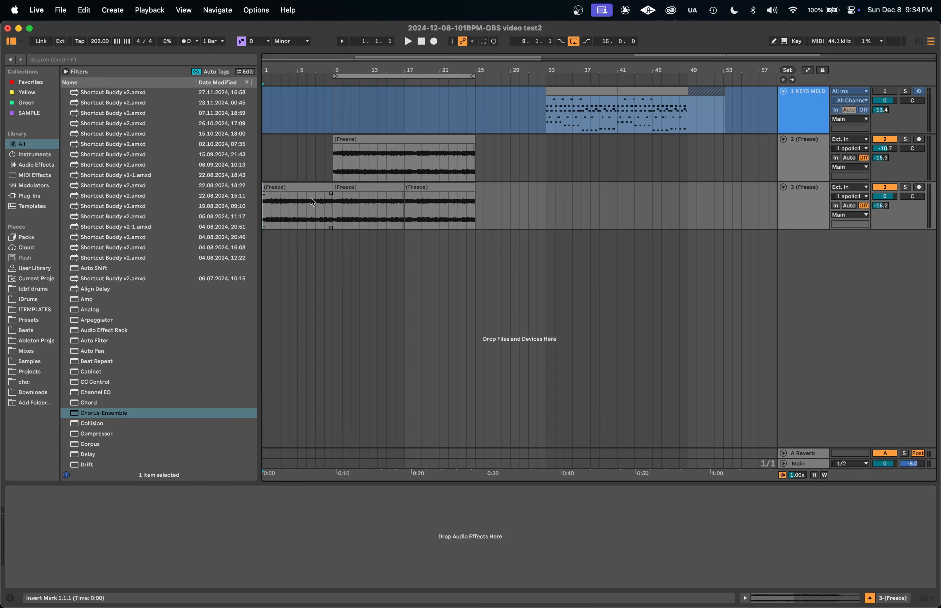
pyautogui.moveTo(329, 204); pyautogui.dragTo(408, 204)
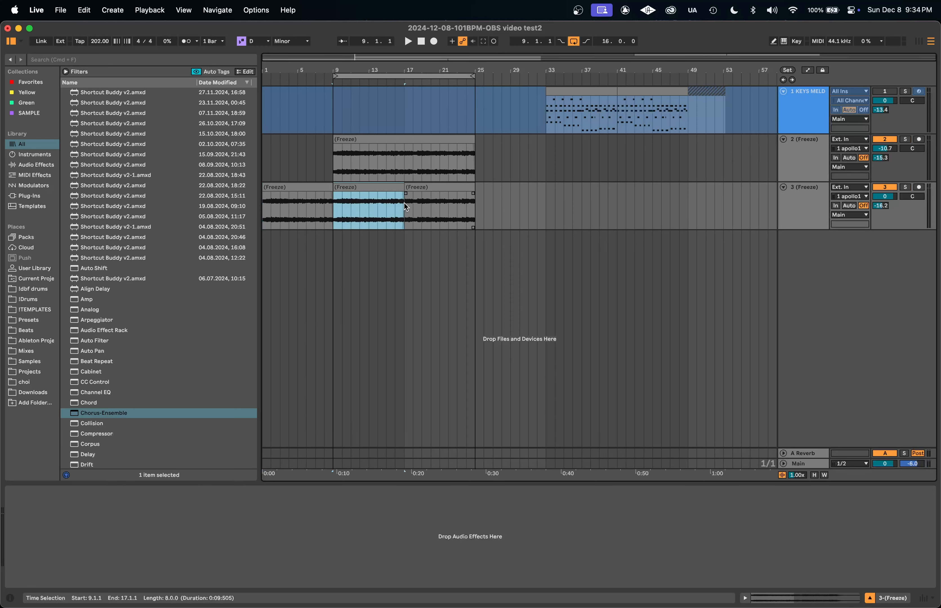
pyautogui.moveTo(264, 204); pyautogui.dragTo(476, 200)
pyautogui.press('space')
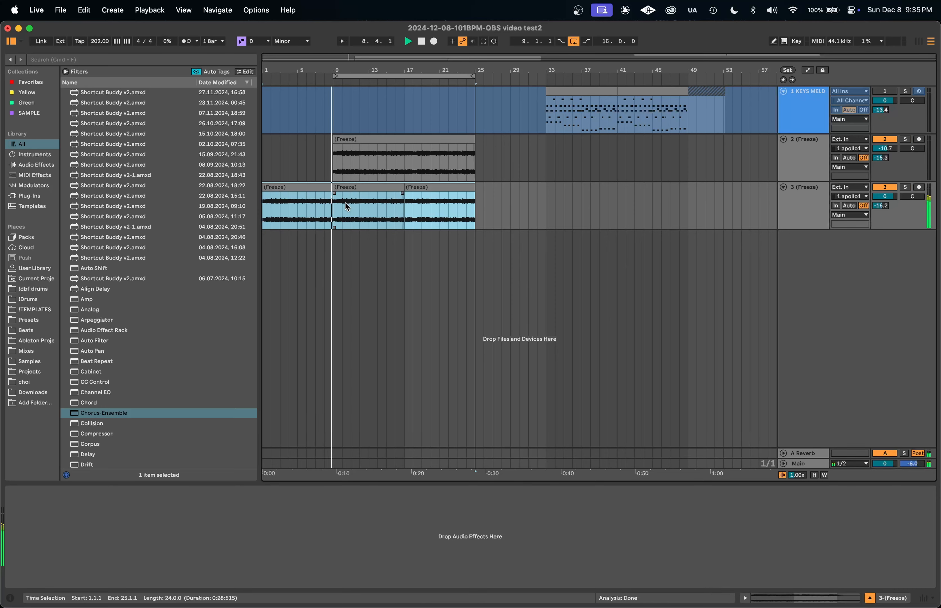
pyautogui.click(331, 215)
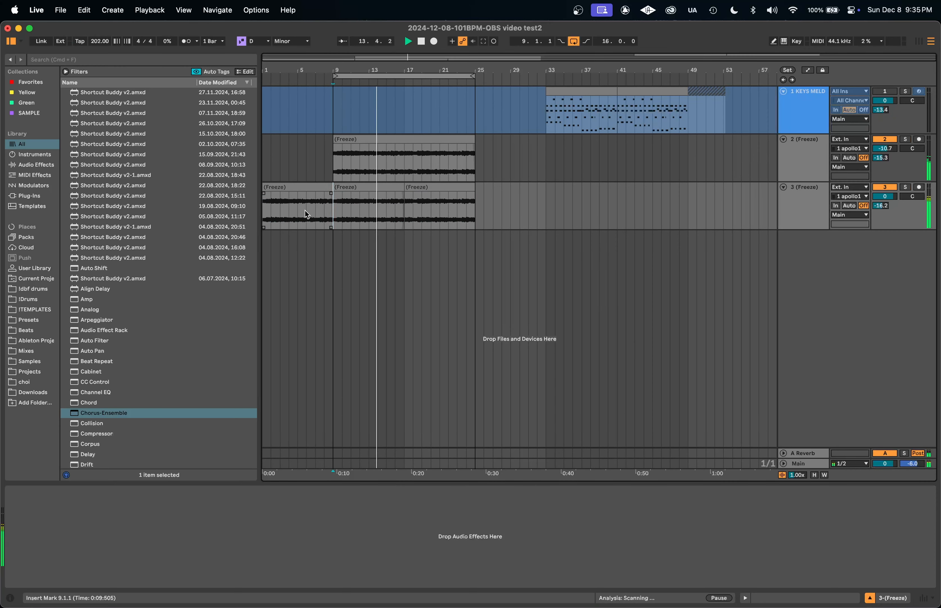
pyautogui.moveTo(881, 151); pyautogui.dragTo(881, 157)
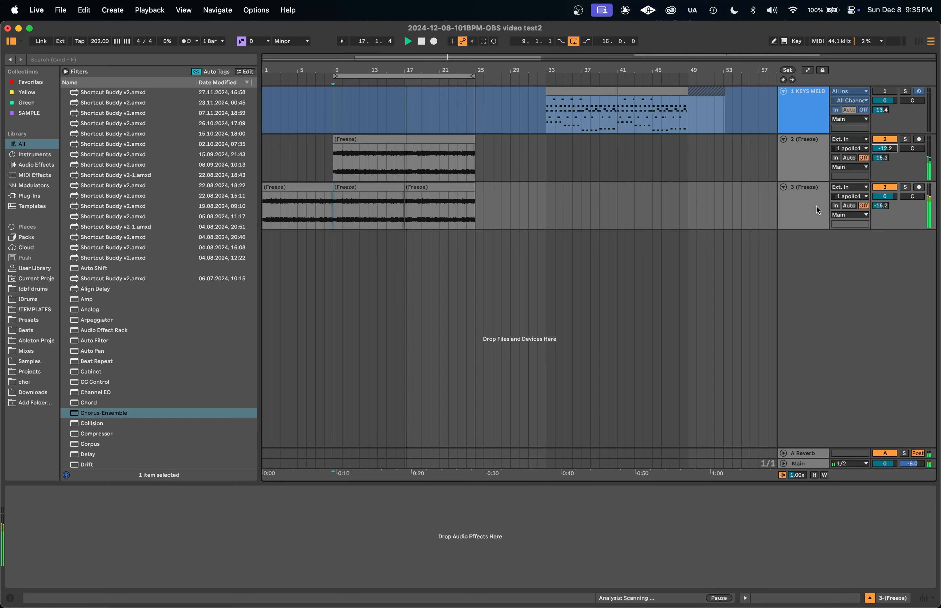
# Split the 2 (Freeze) clip at bar 17, deactivate its bar 9 to 17 half and play from bar 1.
pyautogui.click(404, 163)
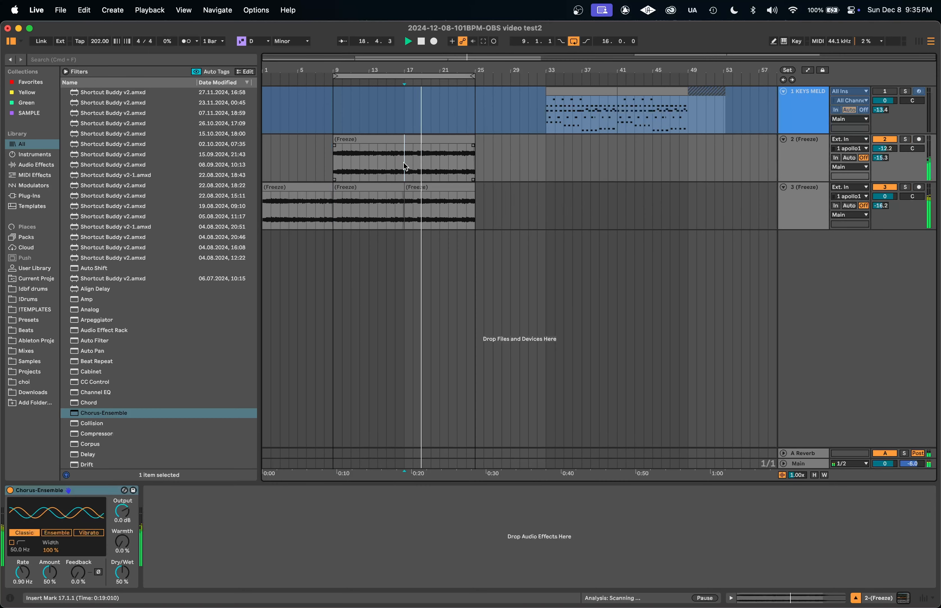
pyautogui.press('super+e')
pyautogui.click(378, 140)
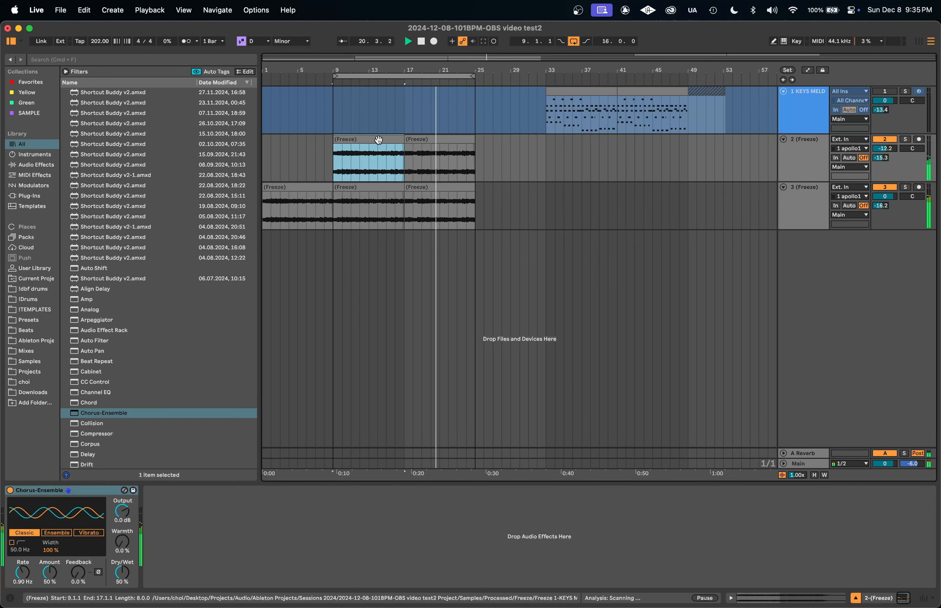
pyautogui.click(375, 153)
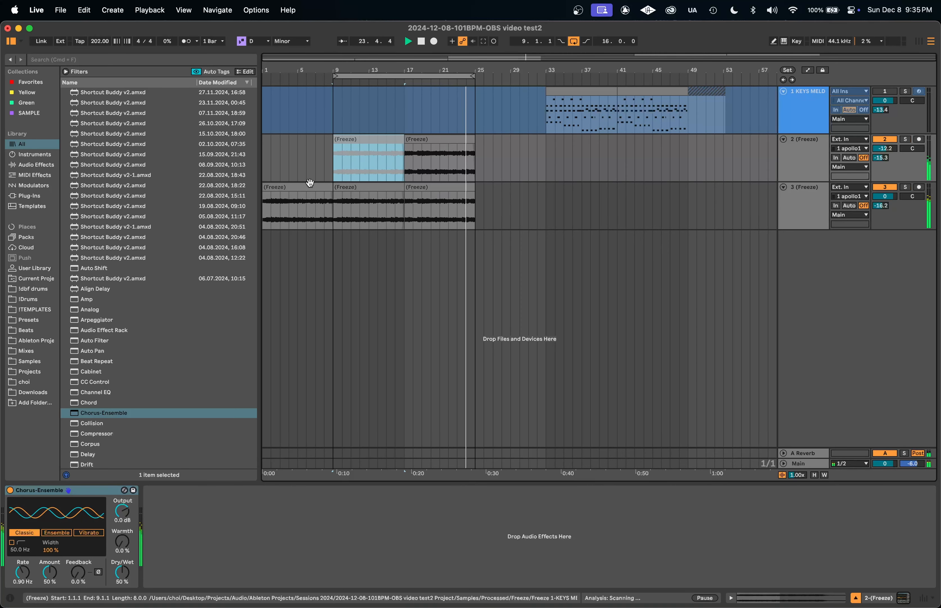
pyautogui.click(264, 171)
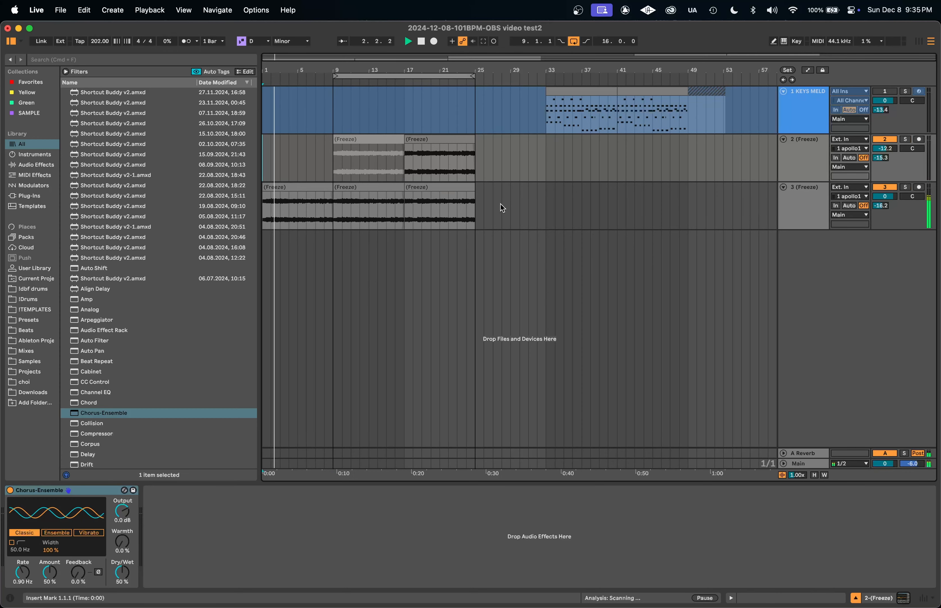
# Split the first 3 (Freeze) clip at 8.4.4 and deactivate the short slice just before bar 9.
pyautogui.scroll(5, 332, 190)
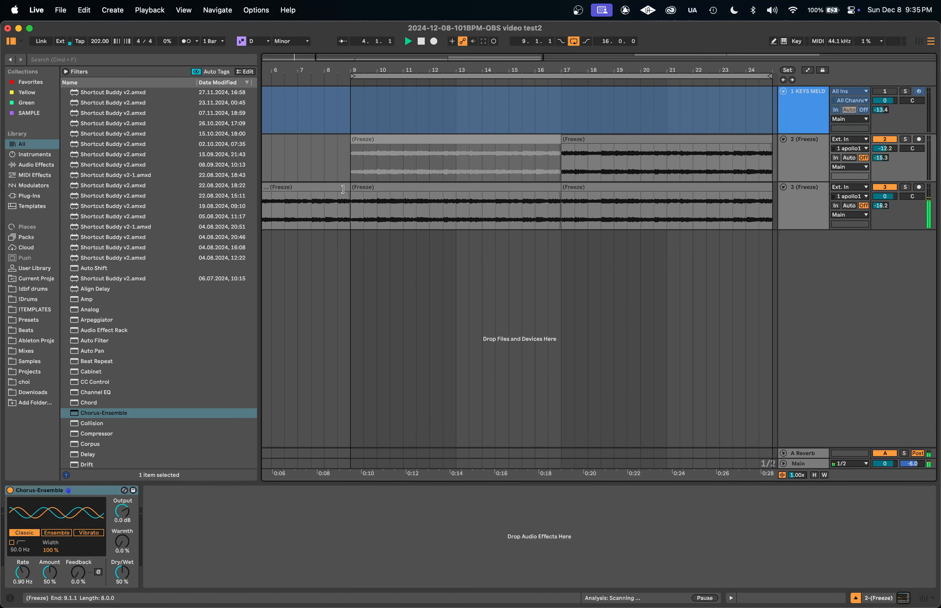
pyautogui.click(350, 202)
pyautogui.scroll(5, 350, 203)
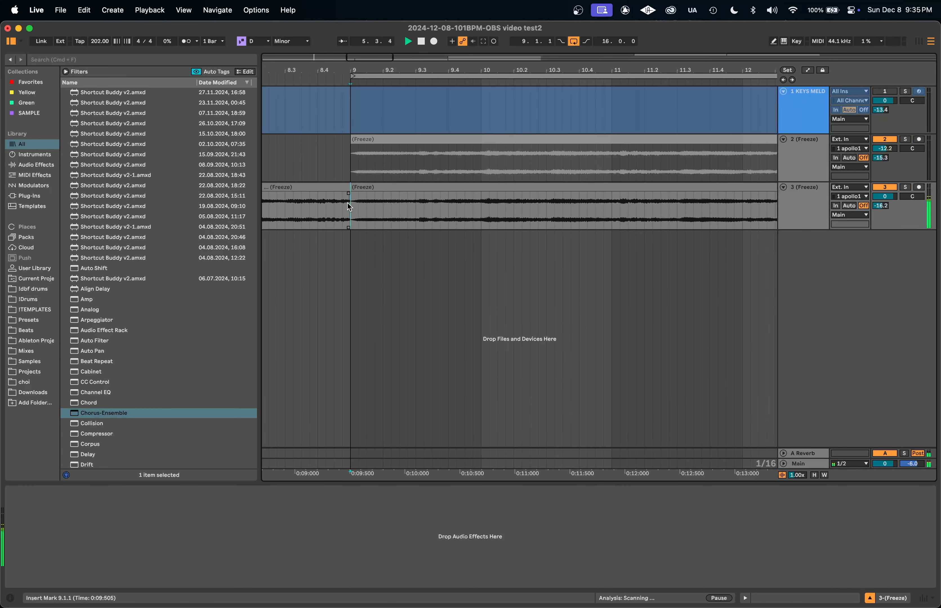
pyautogui.click(365, 217)
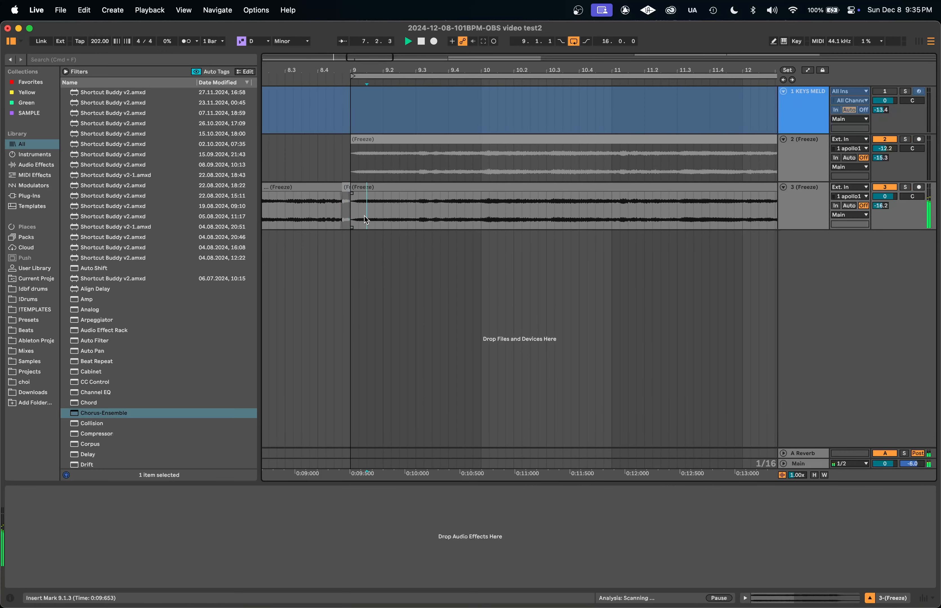
# Delete the deactivated slice before bar 9 on 3 (Freeze) and set the 2 (Freeze) track's volume to -11.1 dB.
pyautogui.scroll(-2, 365, 217)
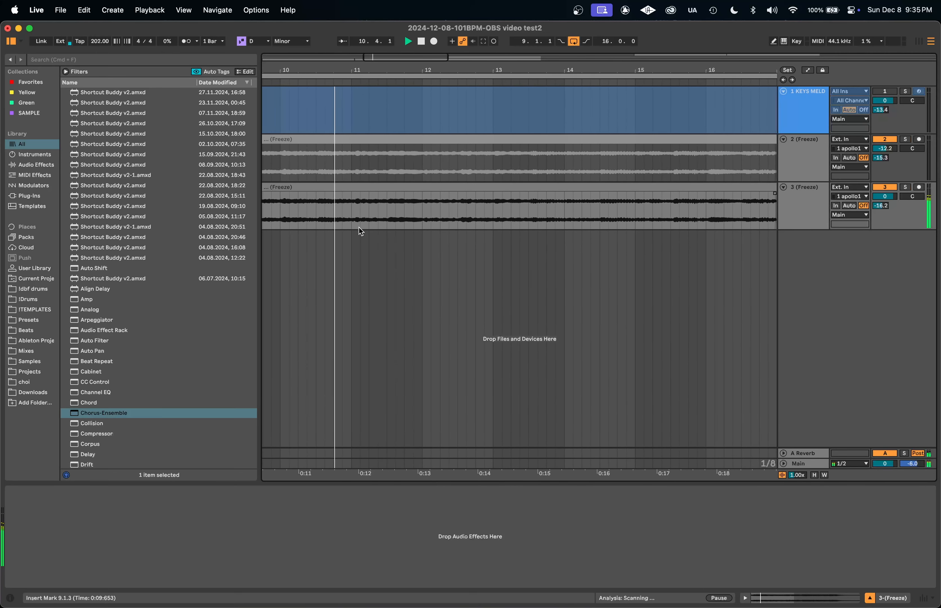
pyautogui.scroll(-3, 358, 227)
pyautogui.scroll(5, 297, 206)
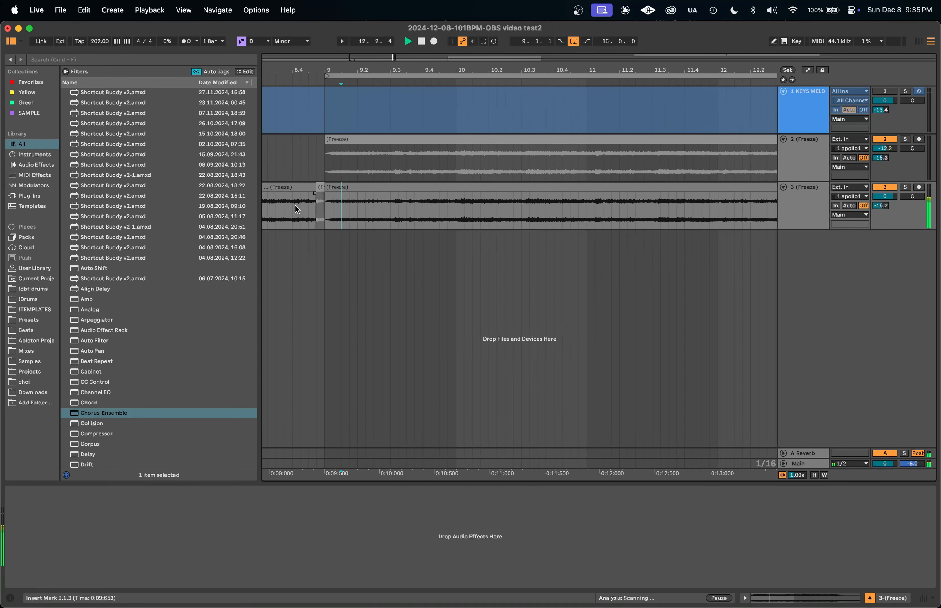
pyautogui.click(327, 187)
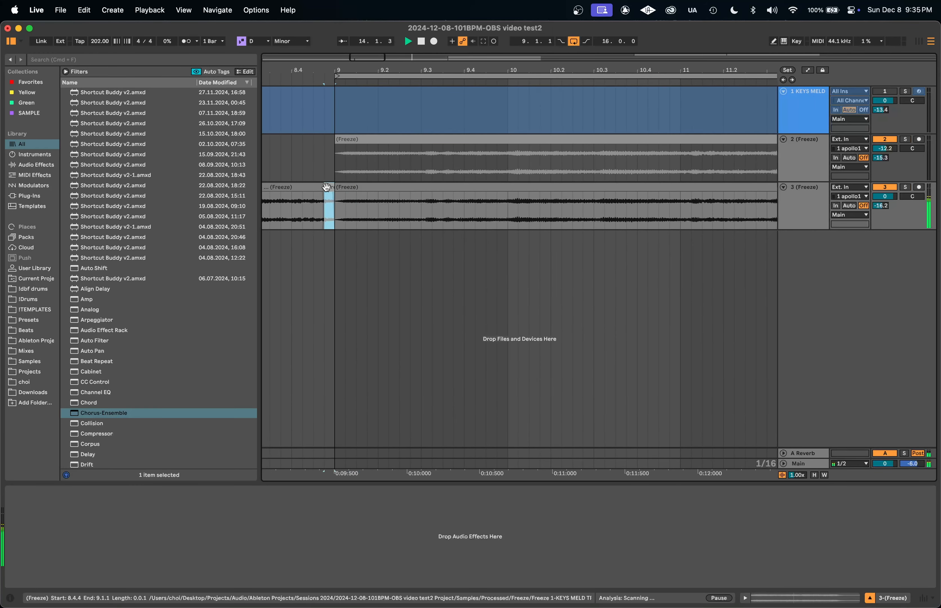
pyautogui.scroll(-4, 324, 191)
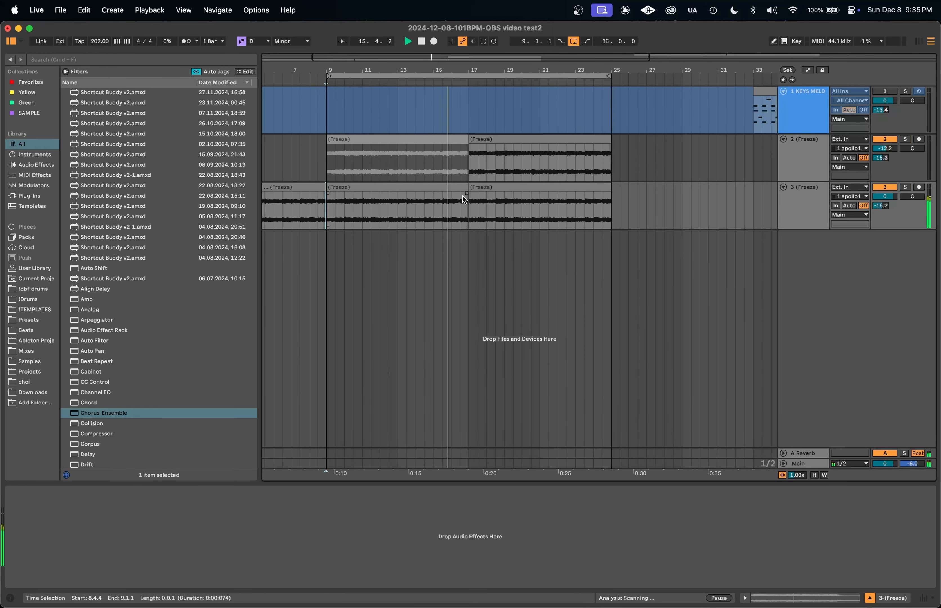
pyautogui.scroll(6, 464, 204)
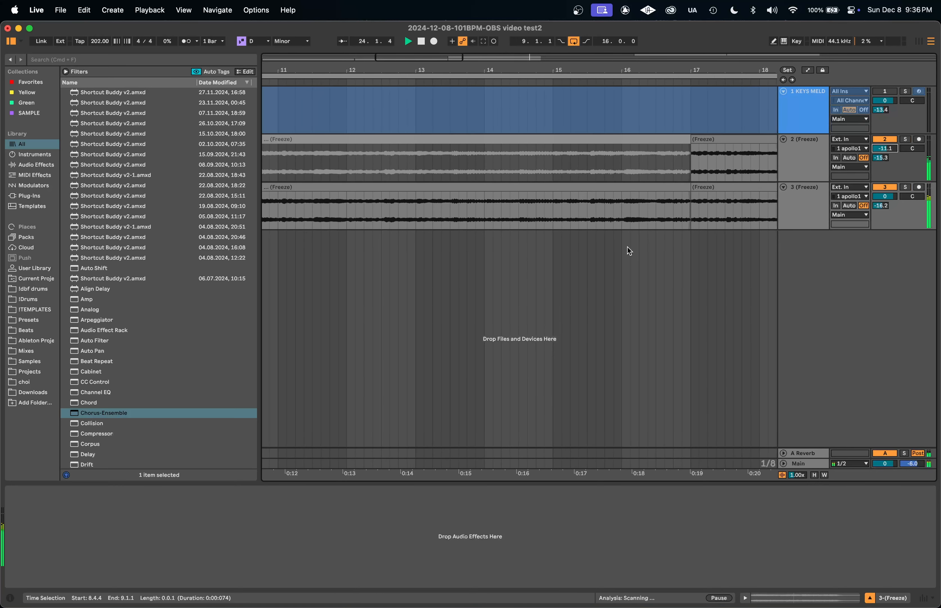
# Select bars 25 to 33 on 3 (Freeze) and double the loop from bar 9 to 32 bars, shifting the KEYS MELD clips to bar 49.
pyautogui.scroll(-8, 629, 250)
pyautogui.hscroll(2, 629, 250)
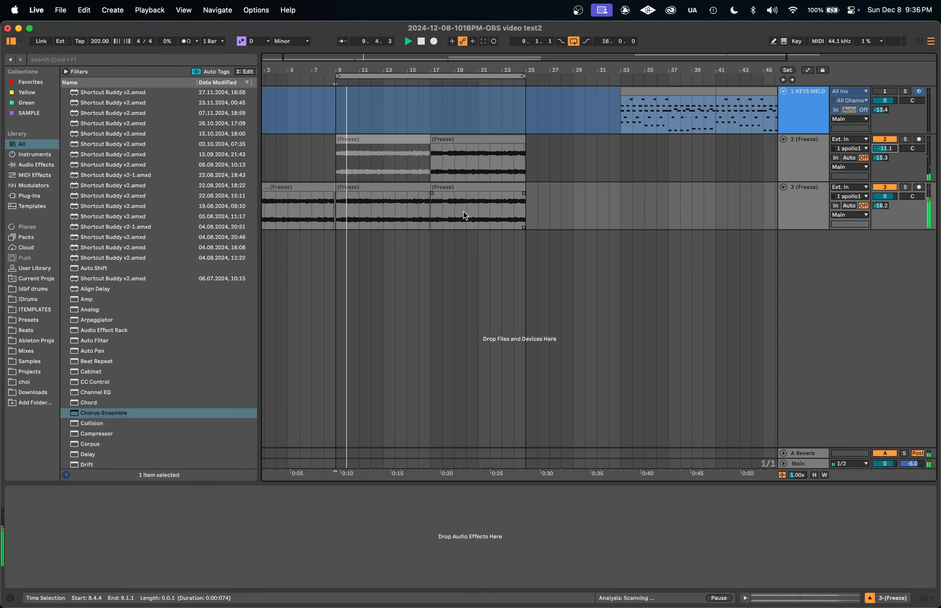
pyautogui.moveTo(525, 214); pyautogui.dragTo(616, 210)
pyautogui.scroll(-2, 617, 210)
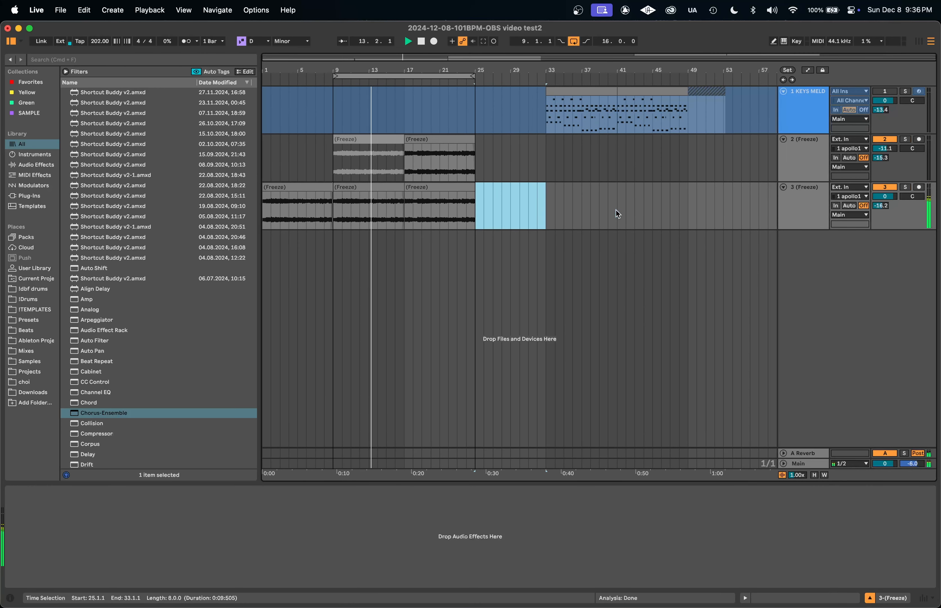
pyautogui.press('super+Up')
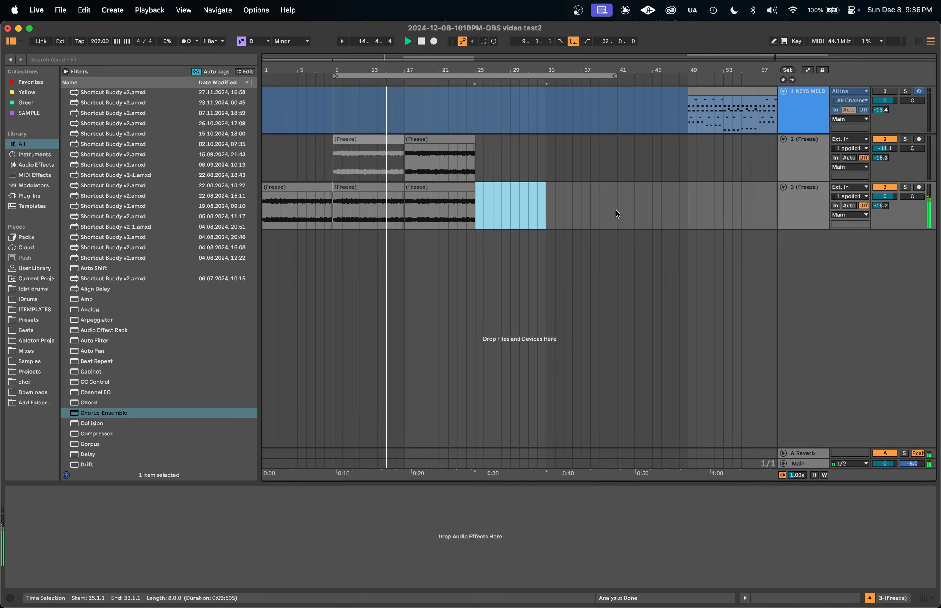
# Duplicate bars 9 to 25 of the 2 (Freeze) and 3 (Freeze) tracks so the copies fill bars 25 to 41.
pyautogui.click(448, 170)
pyautogui.keyDown('shift'); pyautogui.click(334, 200); pyautogui.keyUp('shift')
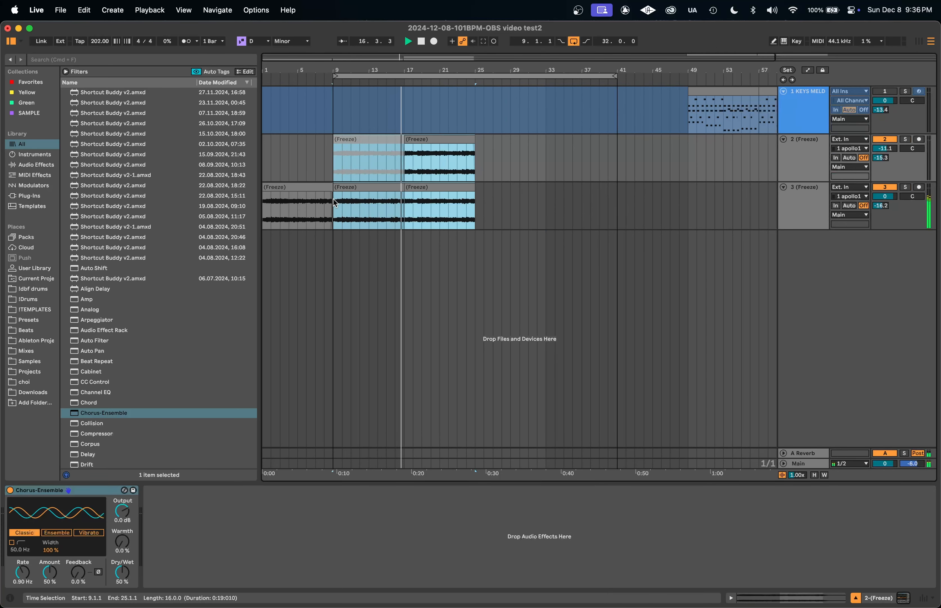
pyautogui.press('super+d')
pyautogui.click(297, 222)
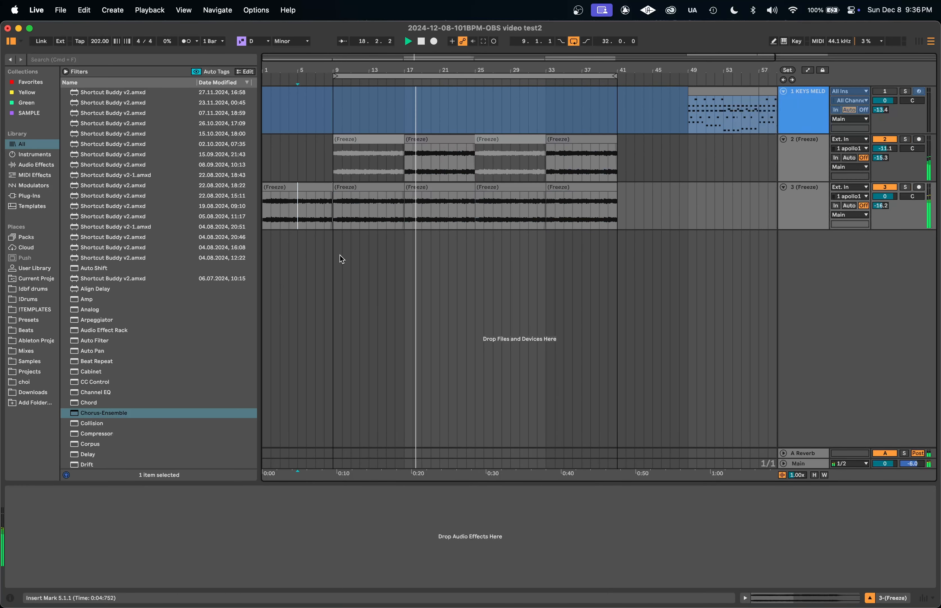
pyautogui.click(474, 211)
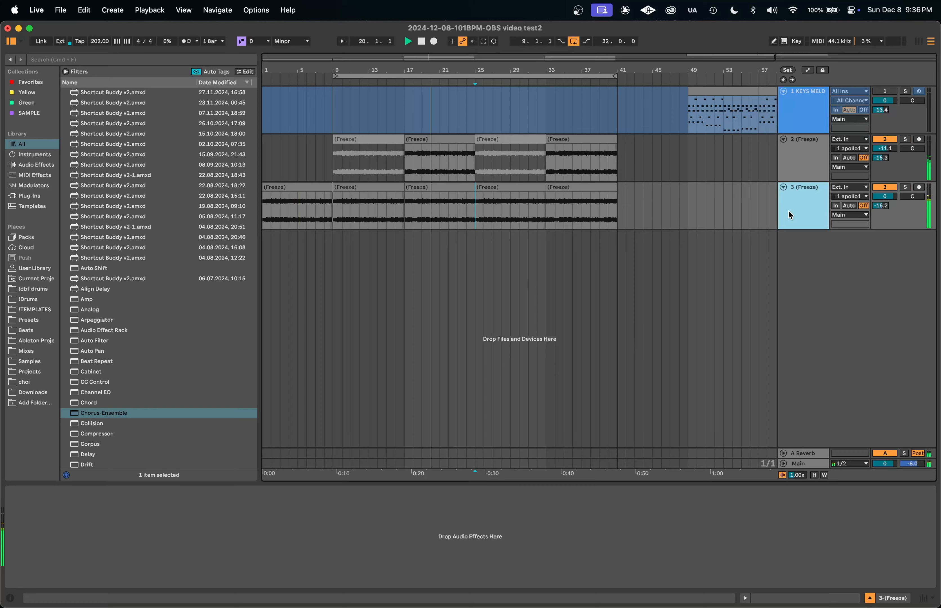
# Duplicate the 1 KEYS MELD track and unfreeze the copy.
pyautogui.click(798, 112)
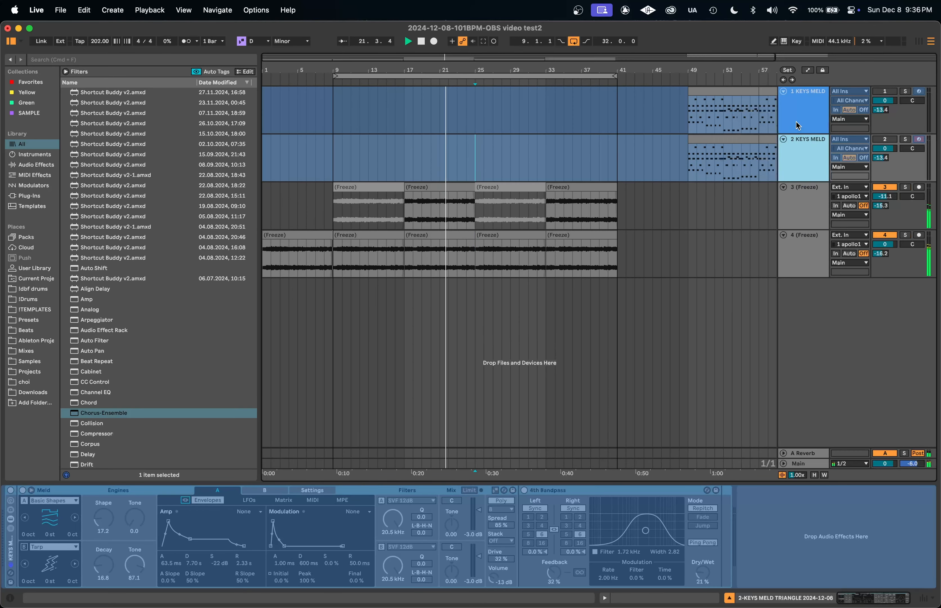
pyautogui.press('super+d')
pyautogui.rightClick(811, 164)
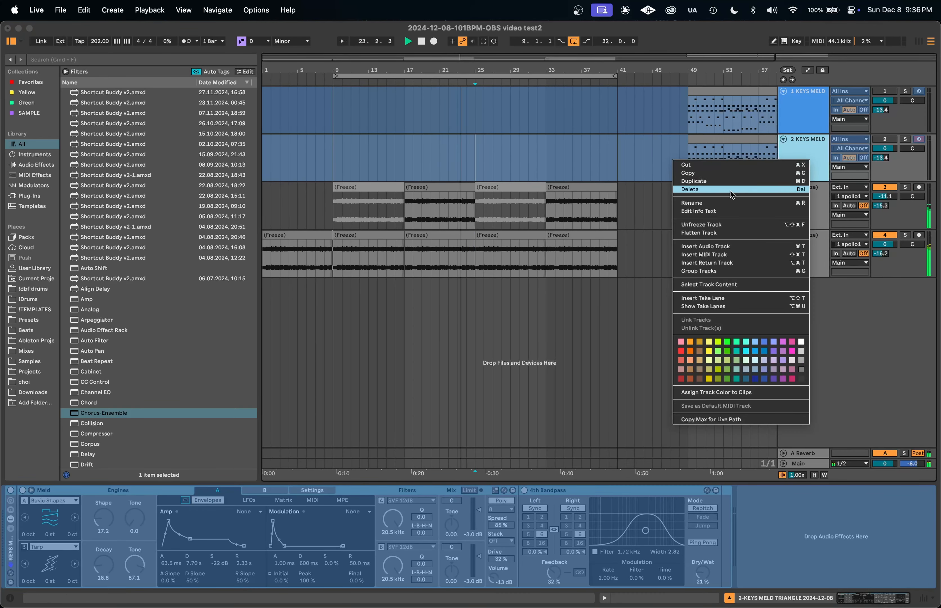
pyautogui.click(720, 225)
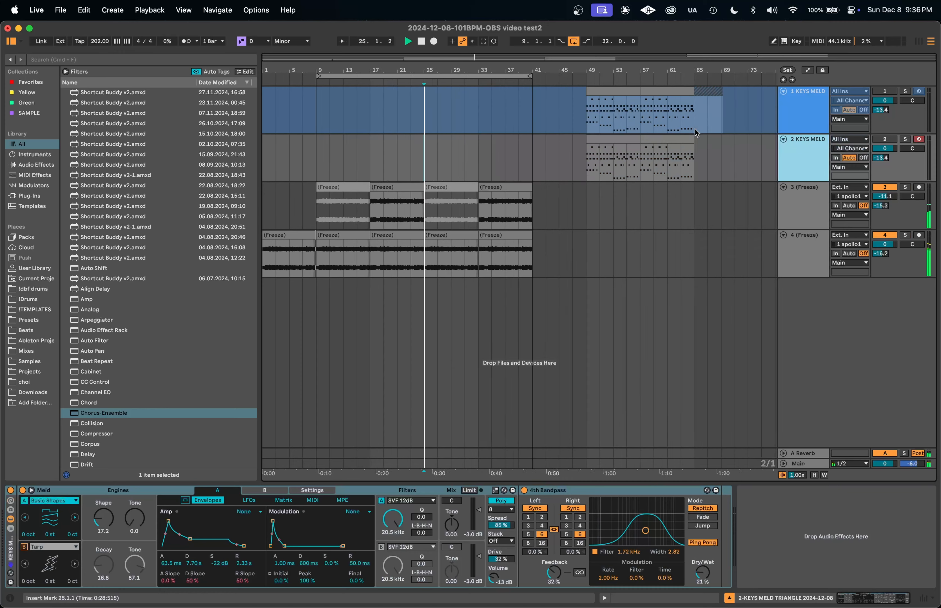
# Delete the MIDI clips on the 2 KEYS MELD copy and activate that track.
pyautogui.moveTo(544, 174); pyautogui.dragTo(737, 173)
pyautogui.press('Delete')
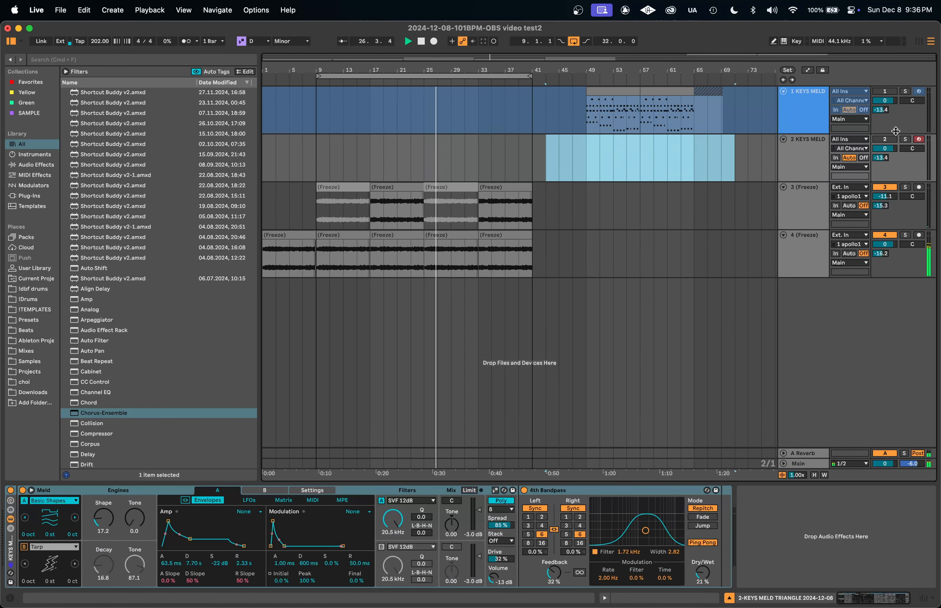
pyautogui.click(887, 141)
# Loop bars 25 to 41 on the 2 KEYS MELD track and capture the played melody as a MIDI clip, restarting playback.
pyautogui.moveTo(411, 173)
pyautogui.mouseDown()
pyautogui.moveTo(506, 173)
pyautogui.moveTo(421, 171)
pyautogui.mouseUp()
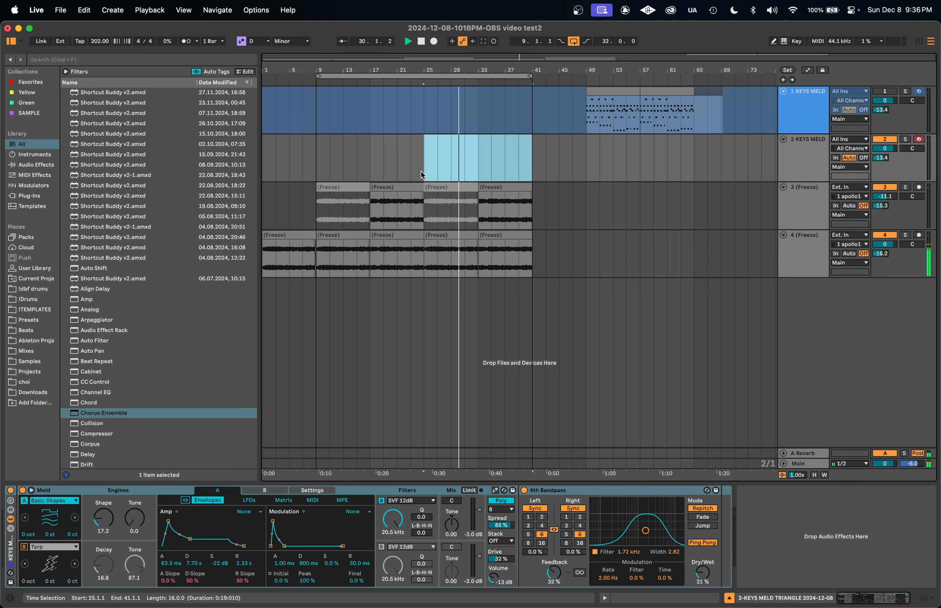
pyautogui.press('super+l')
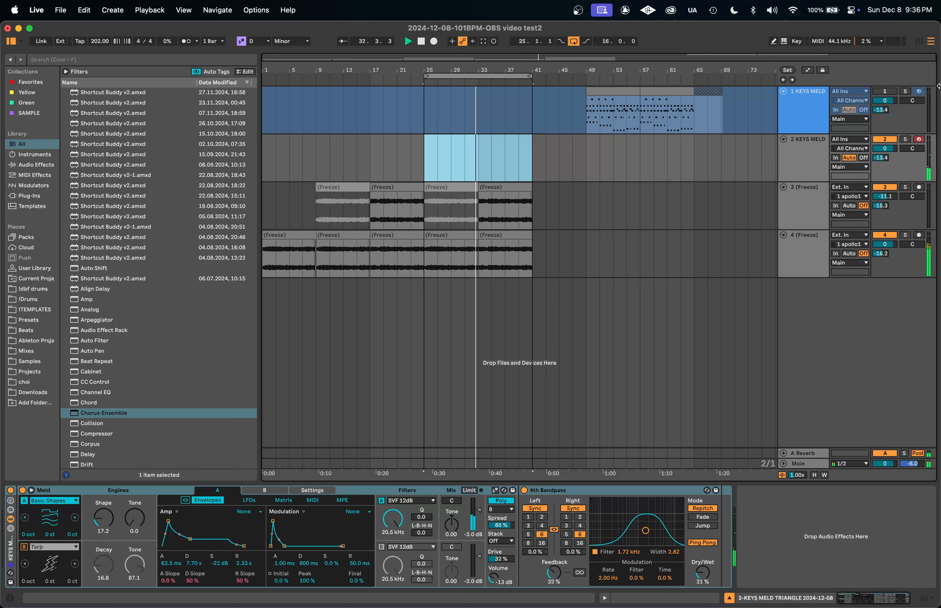
pyautogui.press('shift+super+c')
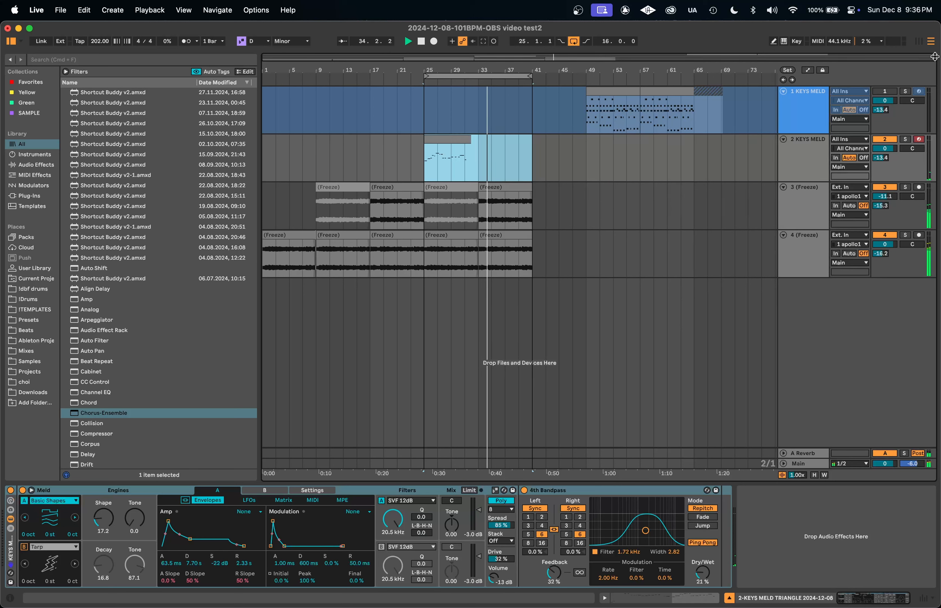
pyautogui.press('space')
pyautogui.press('space')
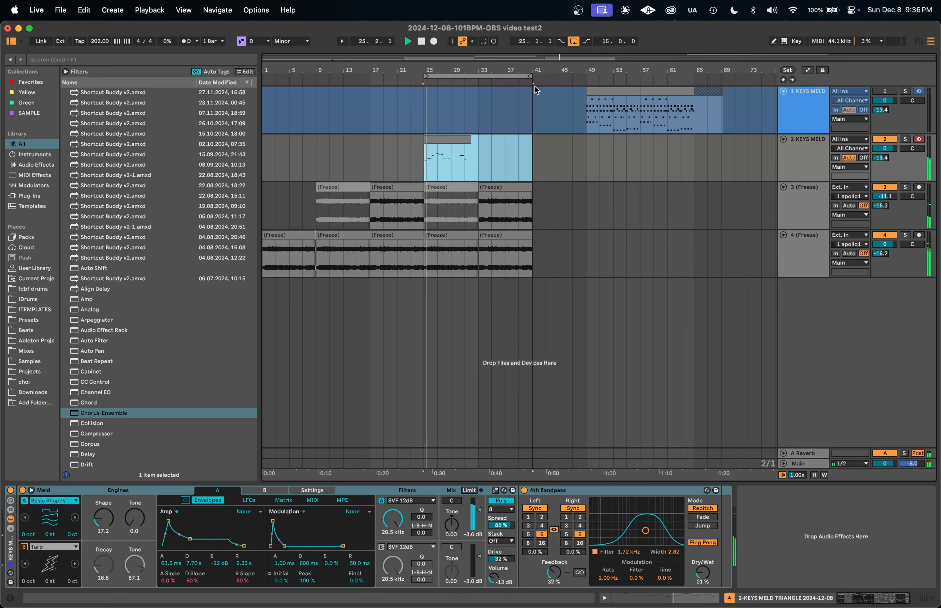
# Extend the captured clip on 2 KEYS MELD to bar 33 and consolidate it into an 8-bar clip.
pyautogui.click(419, 141)
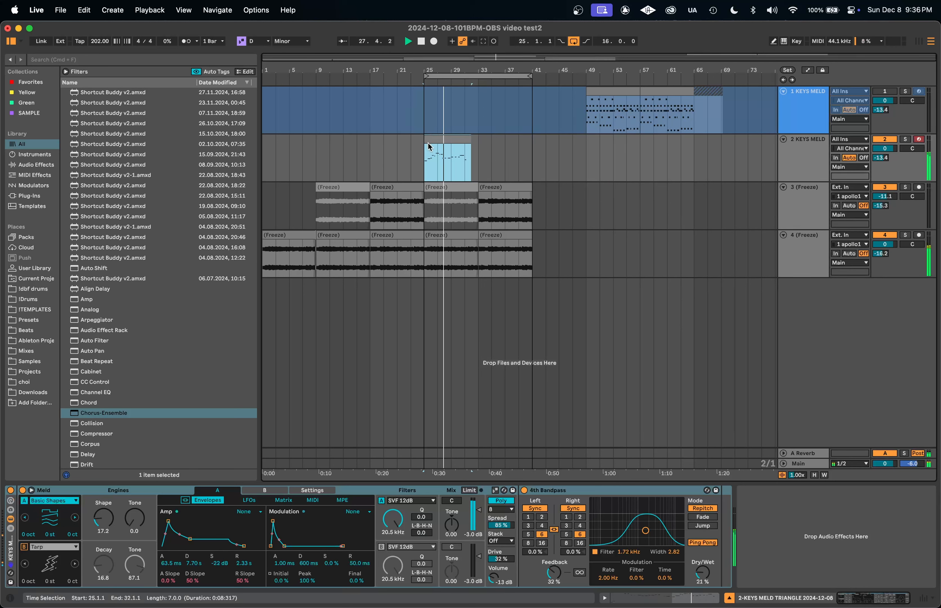
pyautogui.doubleClick(469, 140)
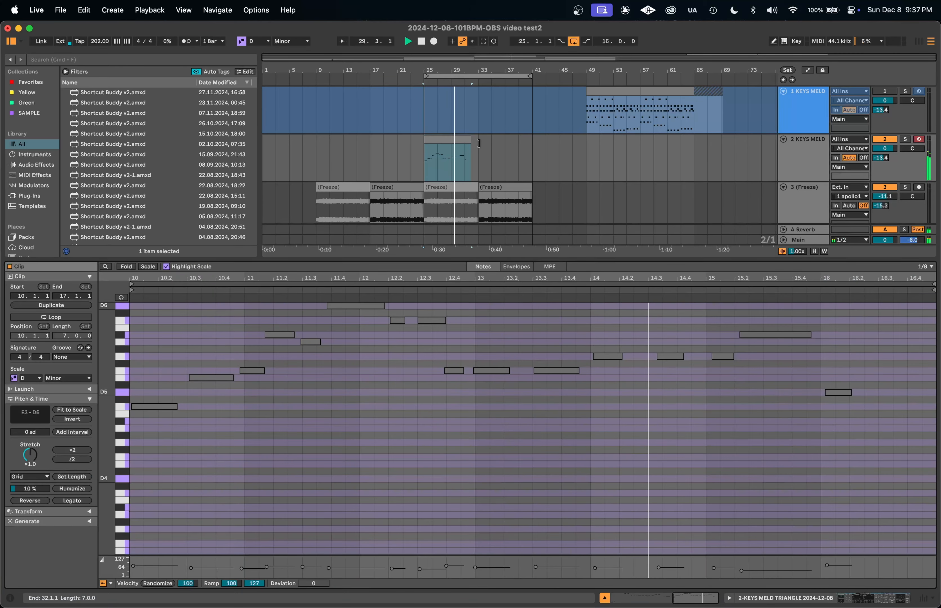
pyautogui.moveTo(469, 140); pyautogui.dragTo(480, 144)
pyautogui.click(480, 144)
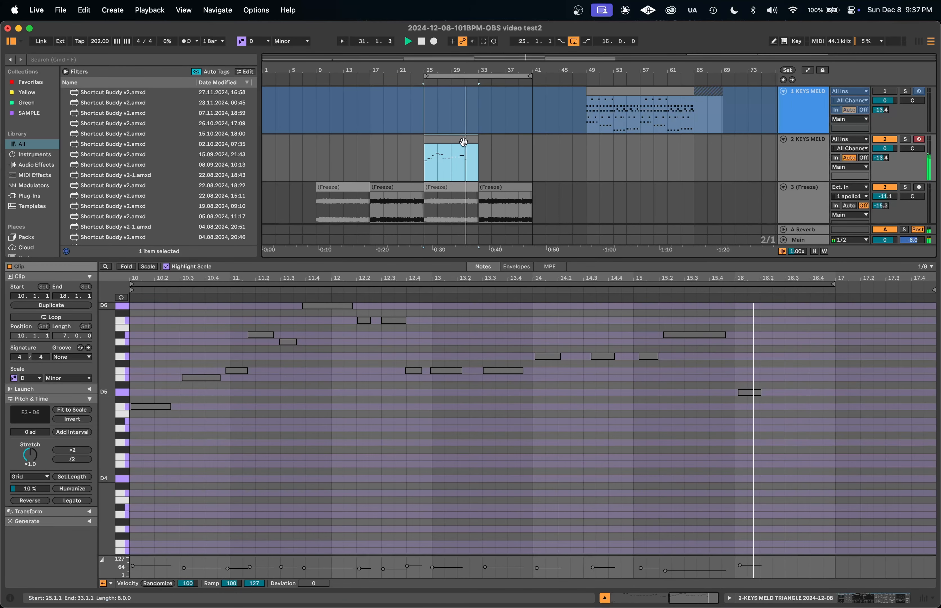
pyautogui.press('super+shift+j')
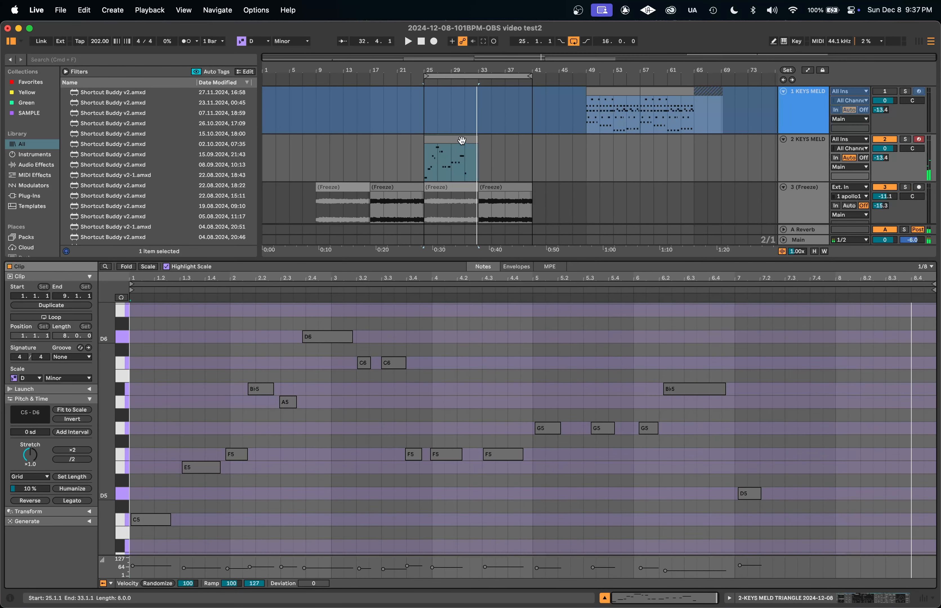
# Quantize the start of all notes in the captured clip to the grid with an amount of 56%.
pyautogui.click(180, 486)
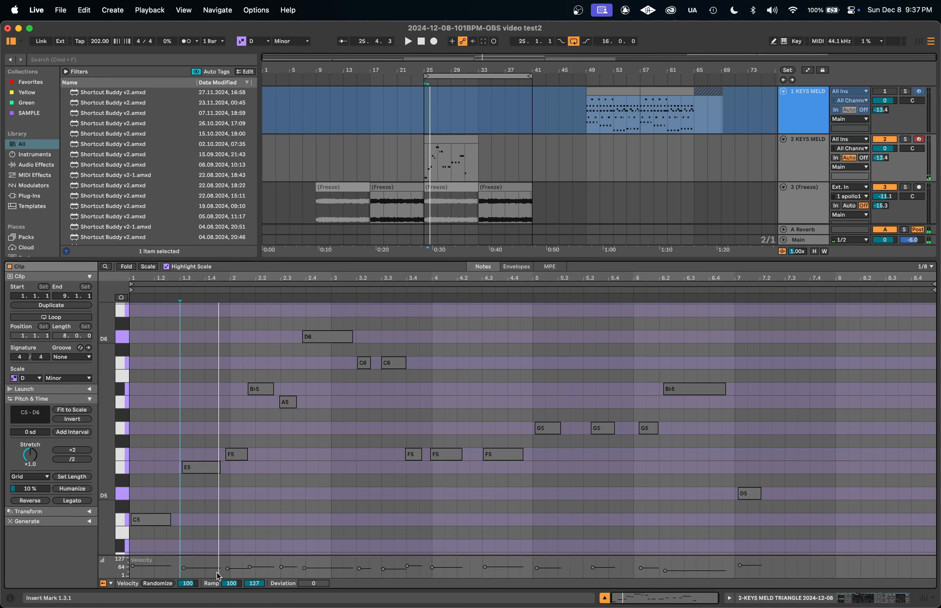
pyautogui.click(259, 446)
pyautogui.press('+')
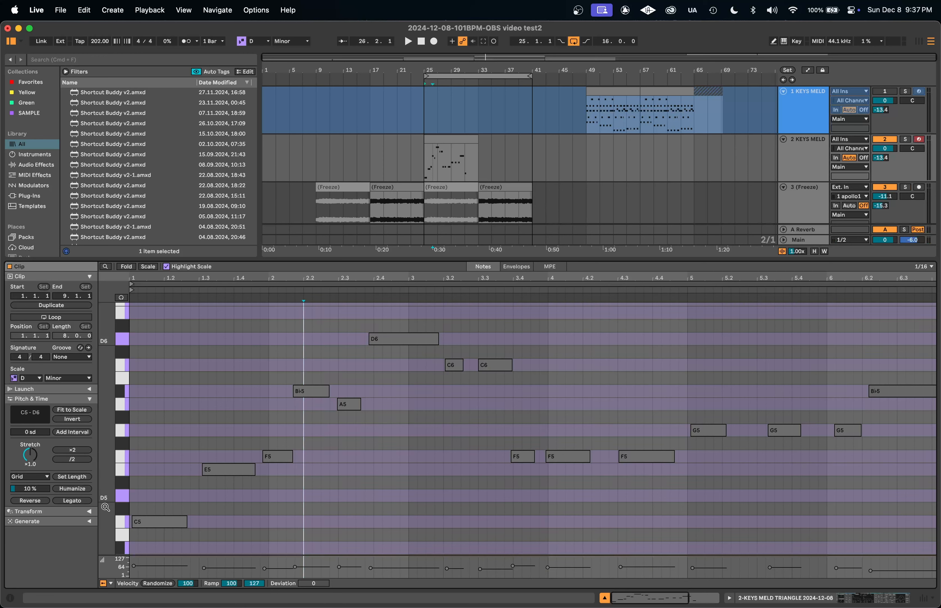
pyautogui.press('super+a')
pyautogui.press('super+shift+u')
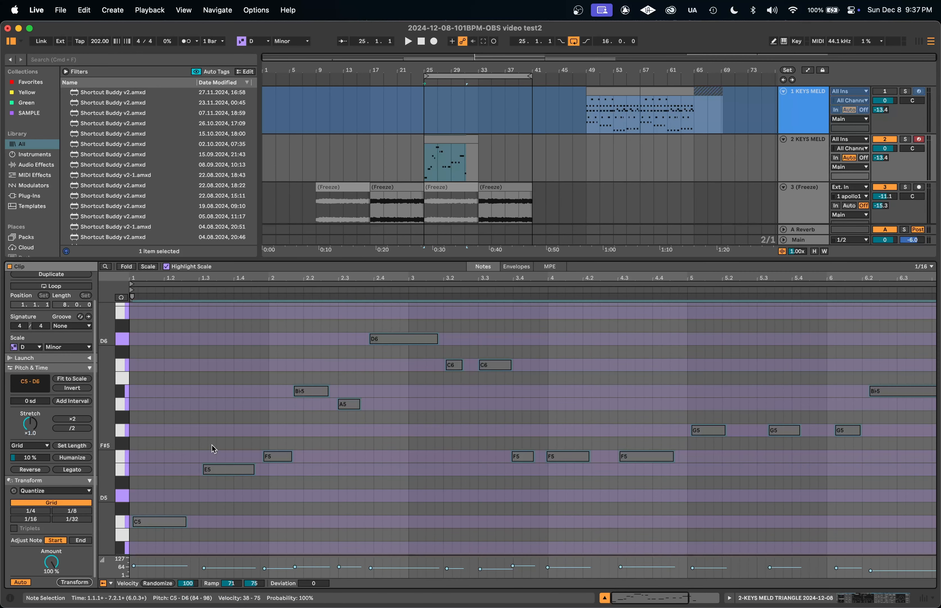
pyautogui.scroll(-1, 63, 482)
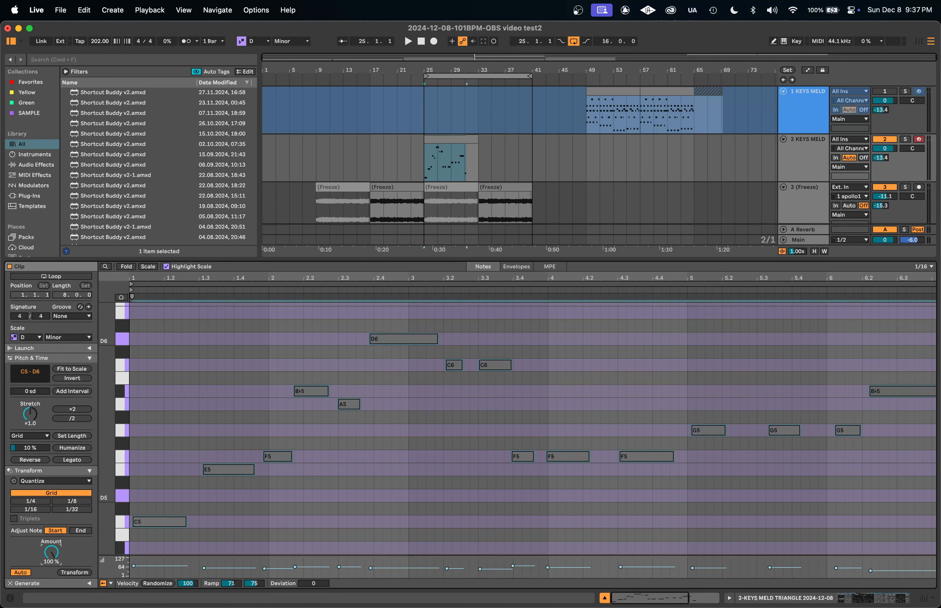
pyautogui.moveTo(31, 551); pyautogui.dragTo(30, 556)
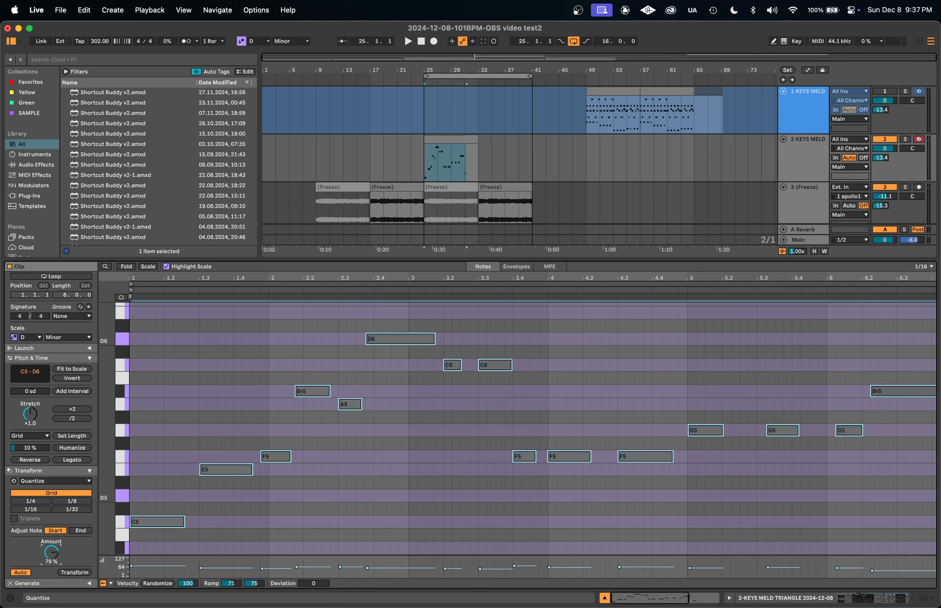
pyautogui.press('space')
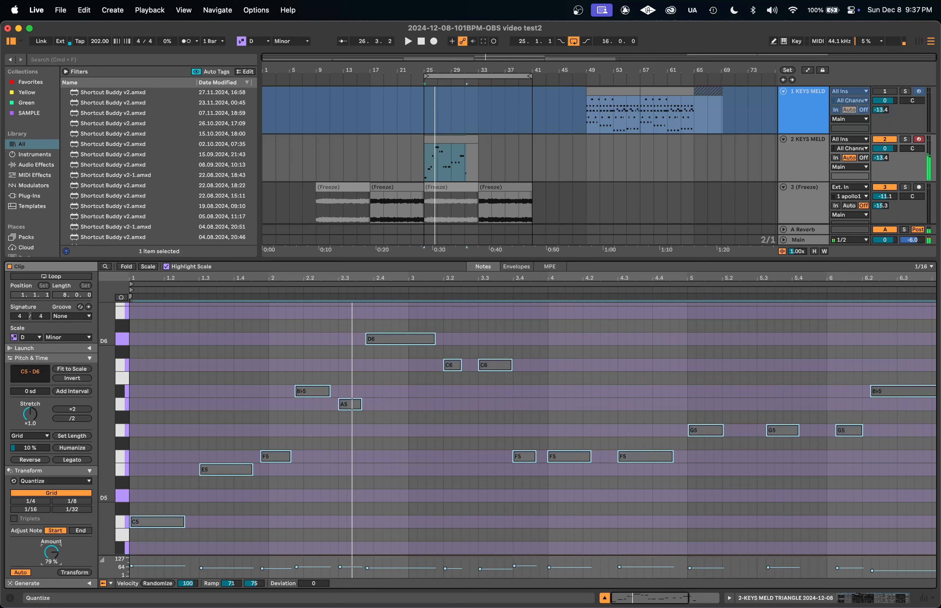
pyautogui.moveTo(51, 552)
pyautogui.mouseDown()
pyautogui.moveTo(52, 569)
pyautogui.moveTo(52, 536)
pyautogui.moveTo(51, 556)
pyautogui.moveTo(52, 544)
pyautogui.mouseUp()
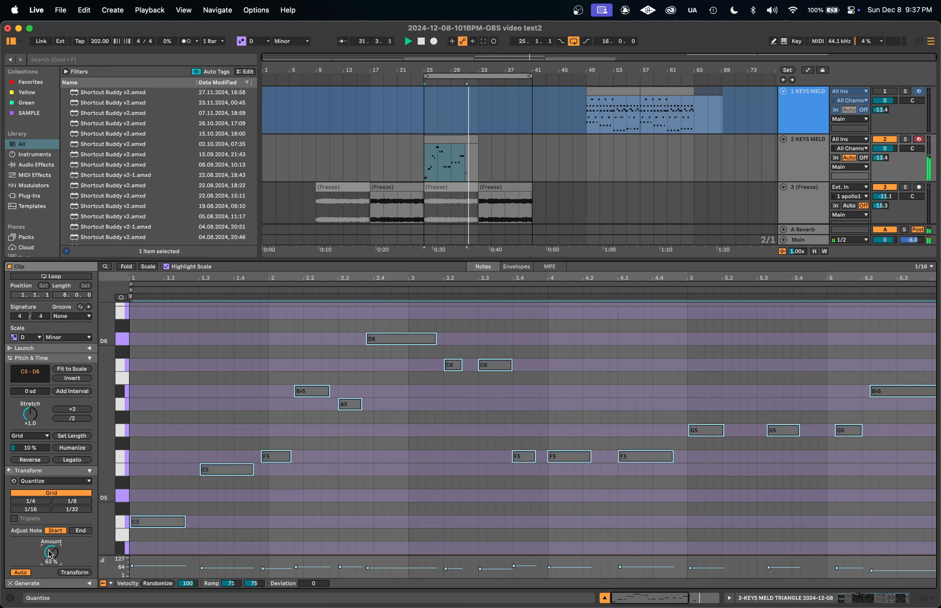
pyautogui.click(241, 379)
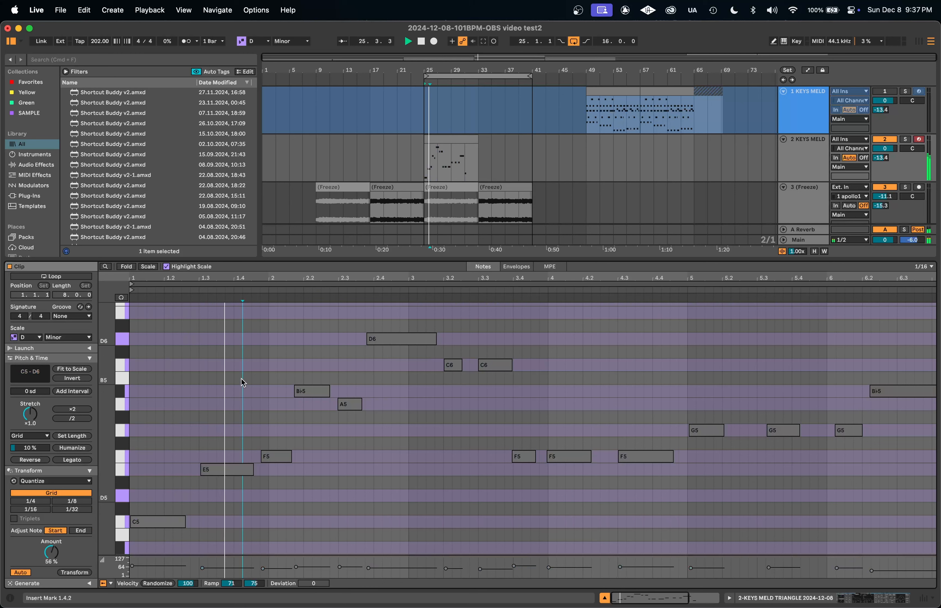
# Nudge the B♭5 note in bar 2 one sixteenth later and the D6 note later to 2.4.1.
pyautogui.click(320, 392)
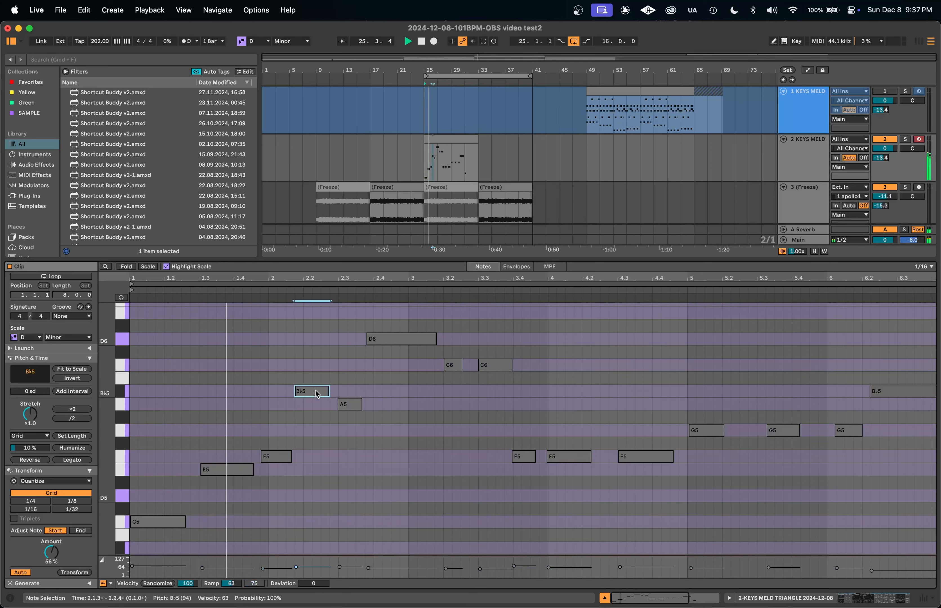
pyautogui.press('Right')
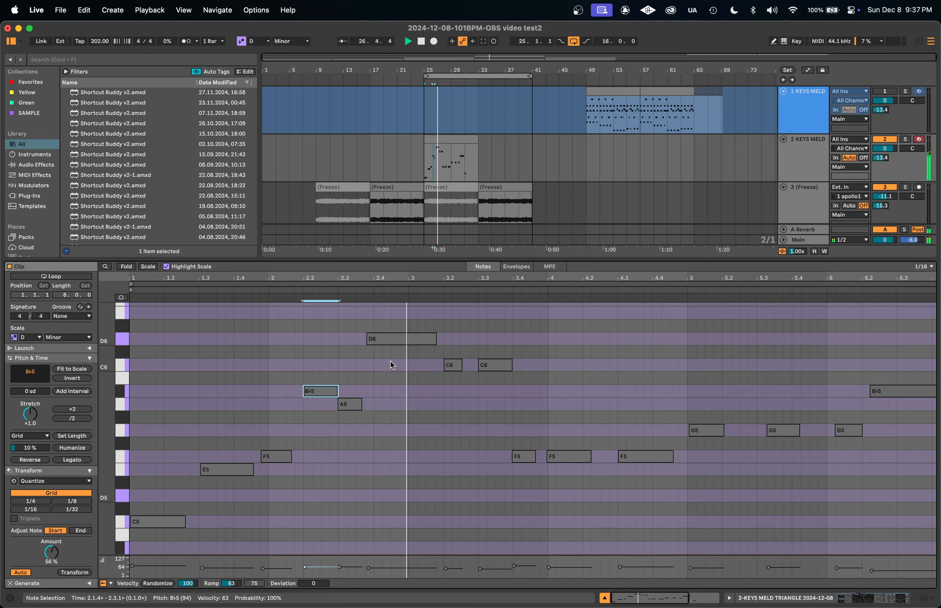
pyautogui.click(398, 342)
pyautogui.press('Right')
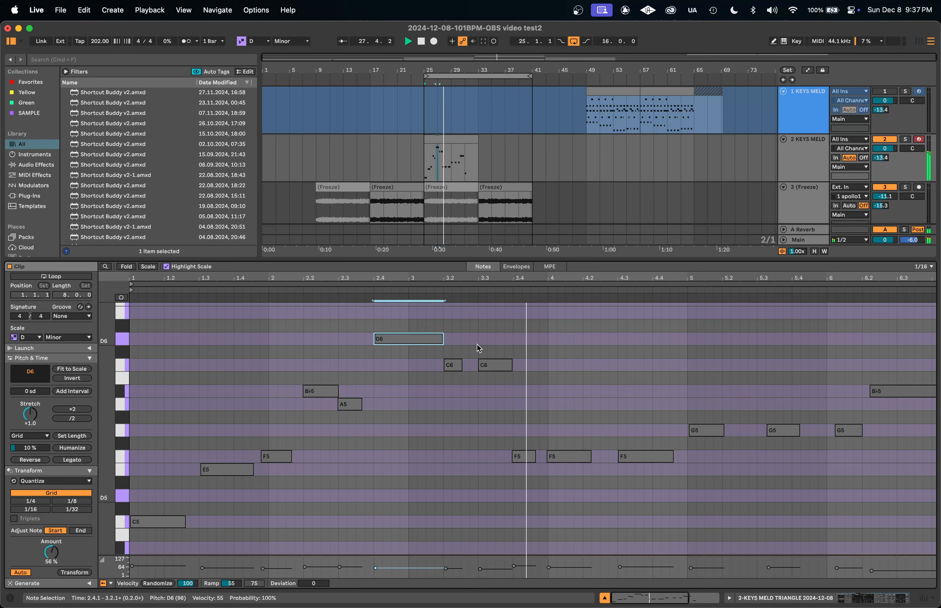
# Nudge the second G5 note earlier to 5.3.1, and the third G5 with the following B♭5 earlier to start at 6.1.1.
pyautogui.hscroll(10, 688, 515)
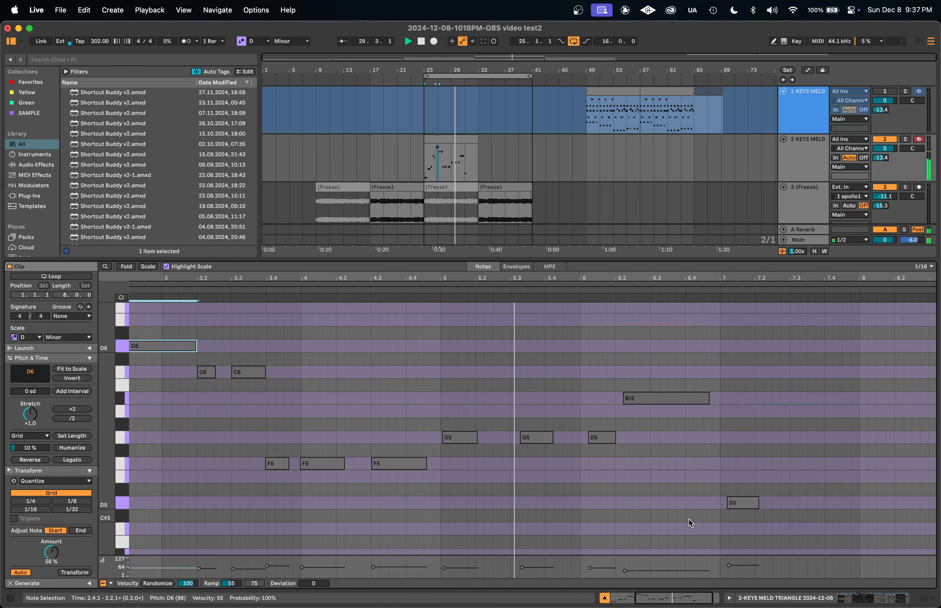
pyautogui.click(482, 436)
pyautogui.press('Left')
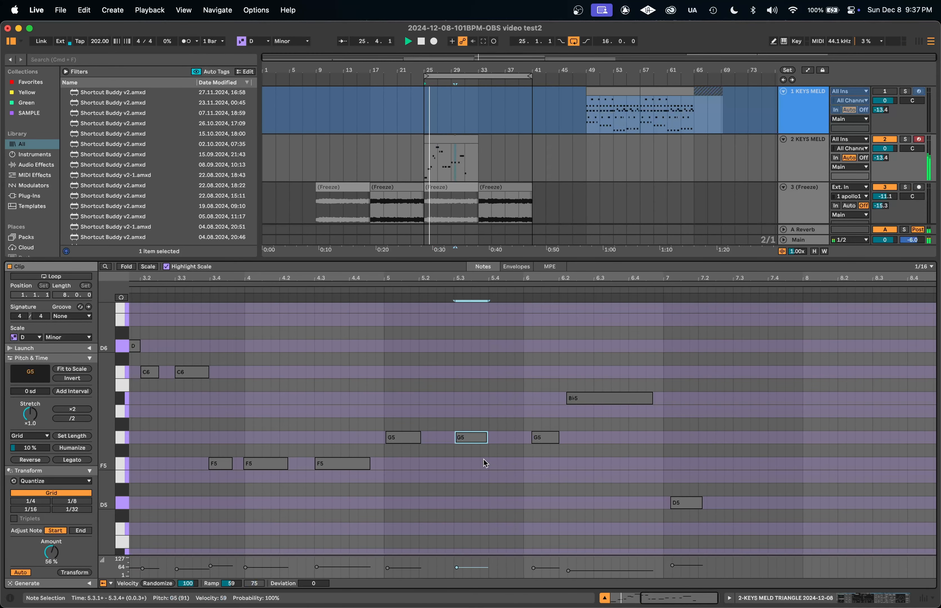
pyautogui.keyDown('shift'); pyautogui.click(594, 395); pyautogui.keyUp('shift')
pyautogui.press('Left')
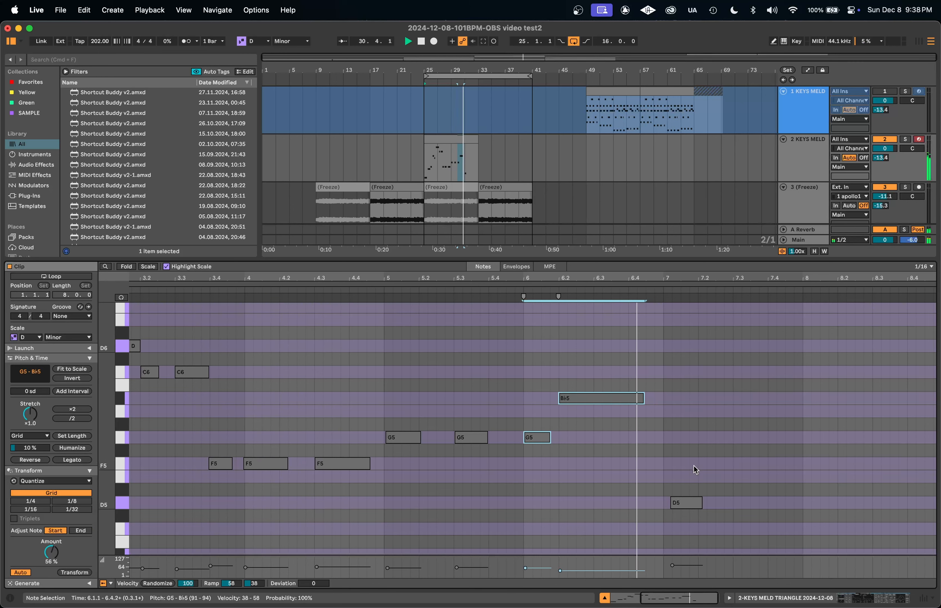
# Show the melody clip's MPE curves and restart playback of the loop.
pyautogui.click(593, 415)
pyautogui.click(550, 266)
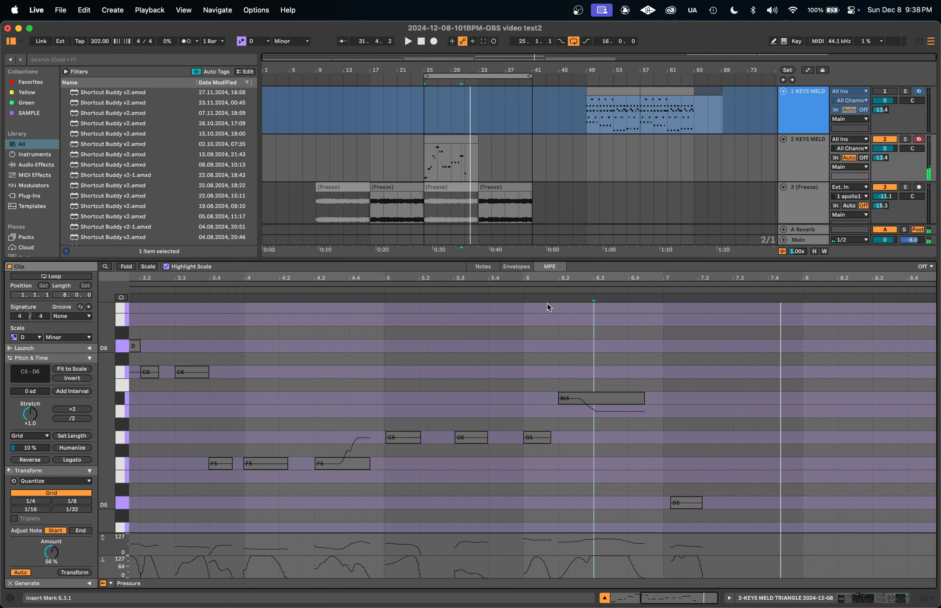
pyautogui.click(552, 383)
pyautogui.press('space')
pyautogui.press('space')
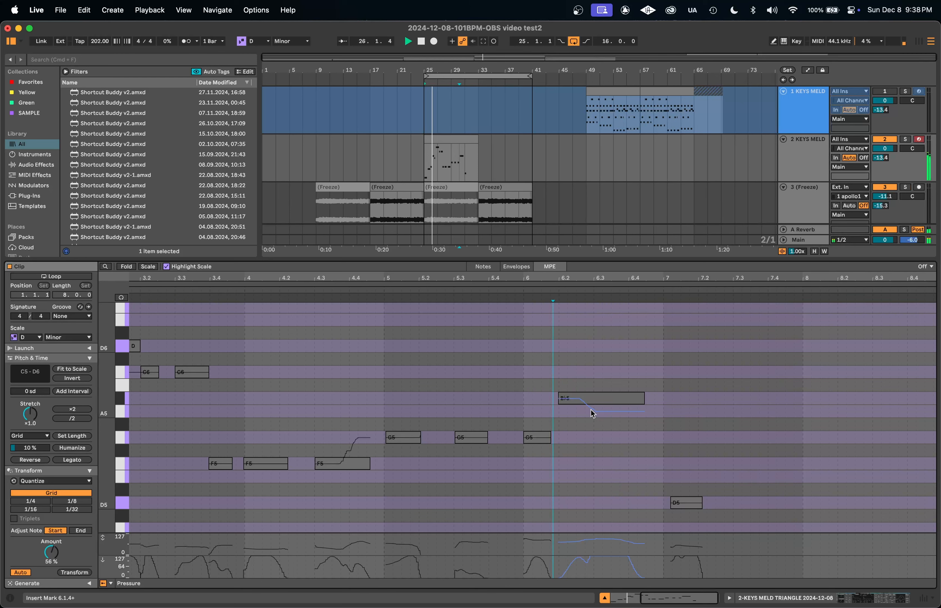
# Shift the pitch bend points of the B♭5 note in bar 6 slightly later and replay the passage.
pyautogui.click(592, 410)
pyautogui.moveTo(610, 427); pyautogui.dragTo(577, 394)
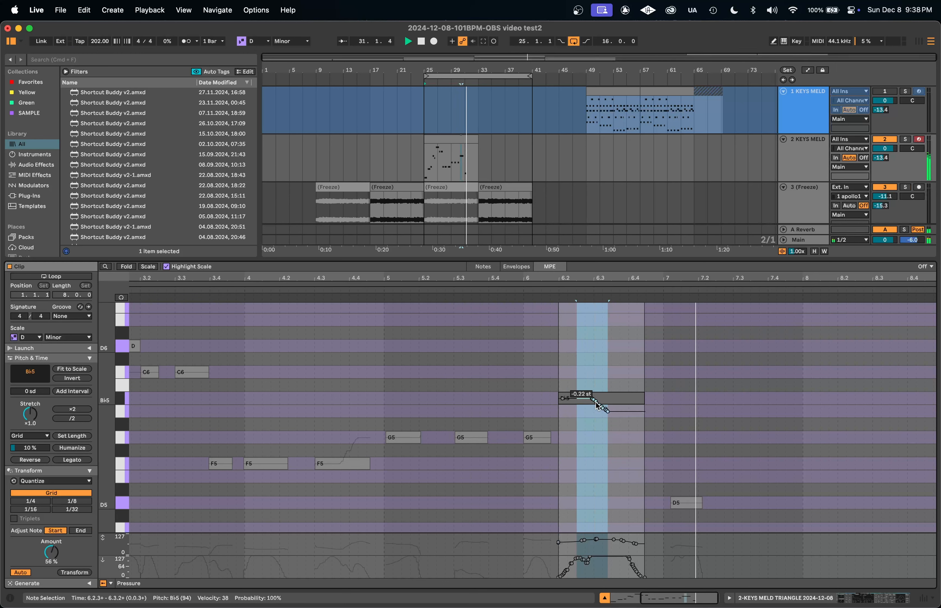
pyautogui.click(554, 423)
pyautogui.click(471, 407)
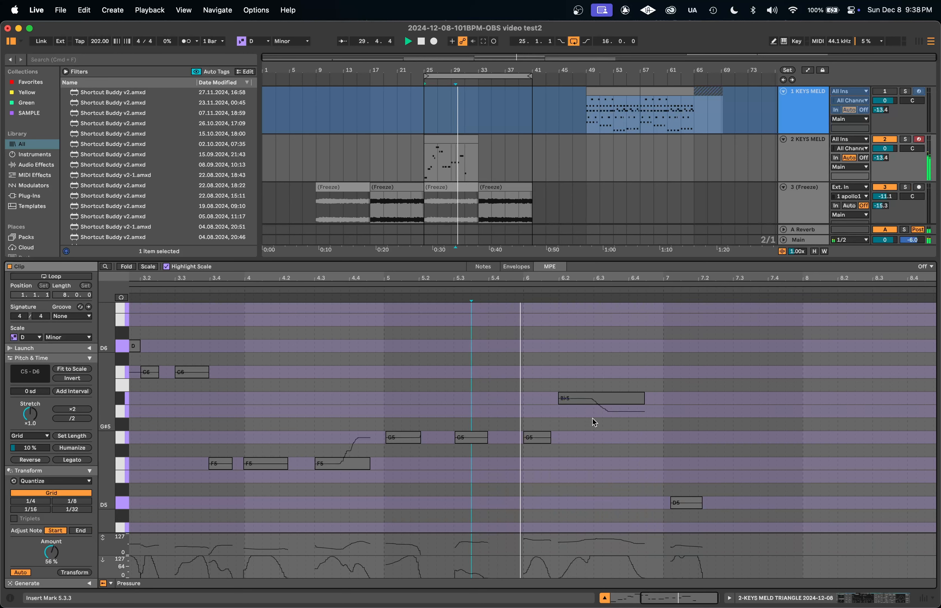
# Shift the bar 6 B♭5 note's pitch bend points back slightly earlier and restart playback just before the note.
pyautogui.click(613, 419)
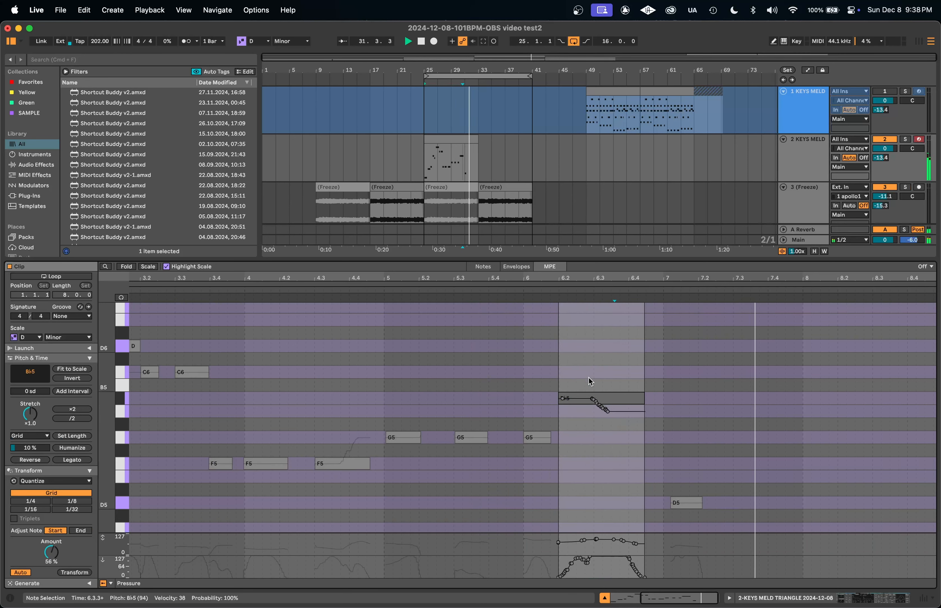
pyautogui.moveTo(588, 382); pyautogui.dragTo(614, 435)
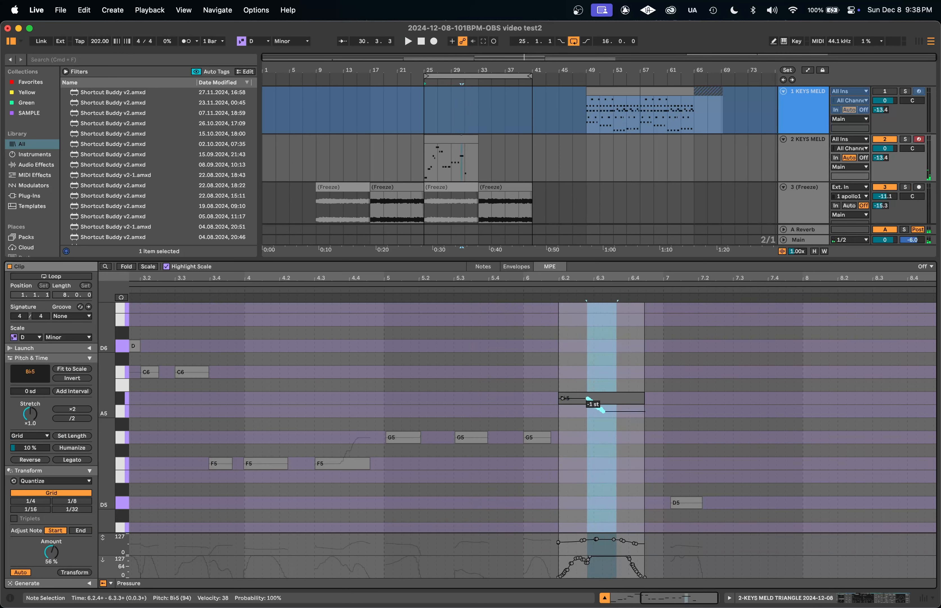
pyautogui.click(549, 428)
pyautogui.press('space')
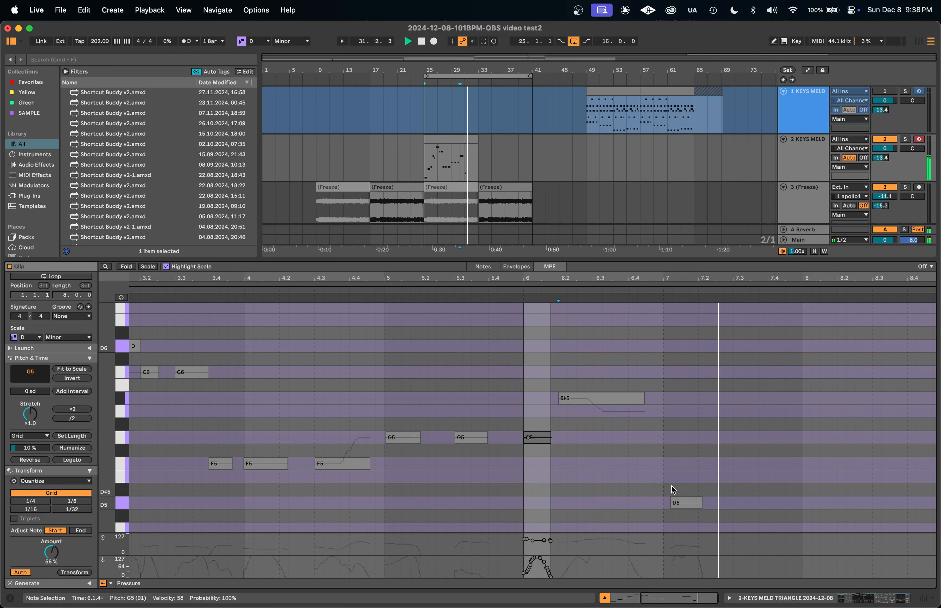
# Nudge the D5 note in bar 7 earlier to 7.1.1 and shift the bar 6 B♭5's pitch bend slightly later.
pyautogui.press('Escape')
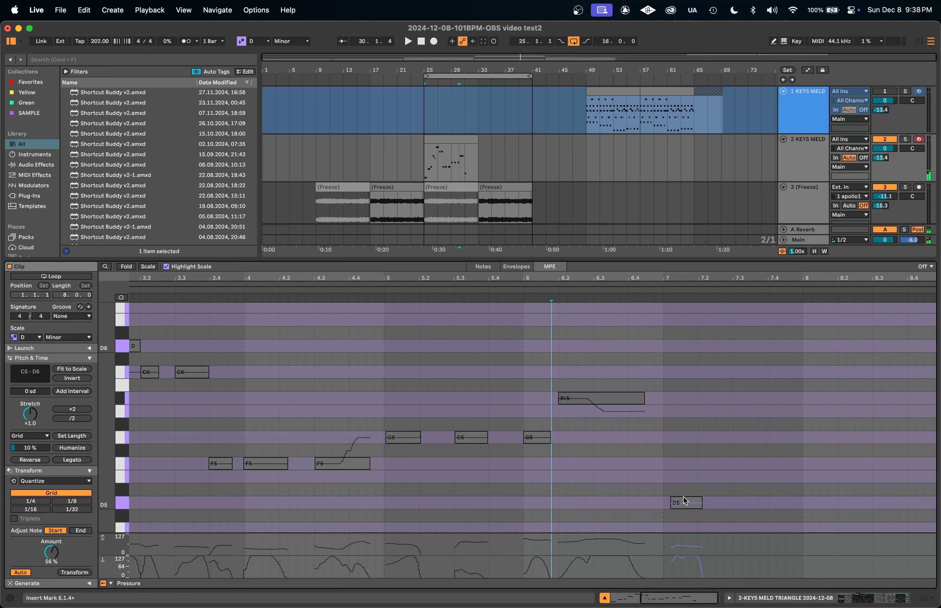
pyautogui.moveTo(686, 500); pyautogui.dragTo(685, 501)
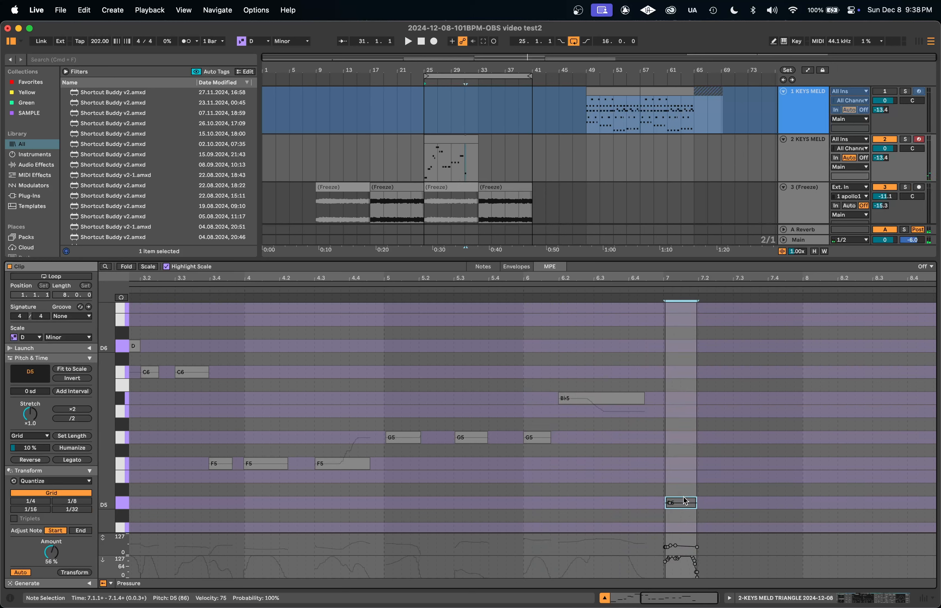
pyautogui.press('Escape')
pyautogui.click(537, 494)
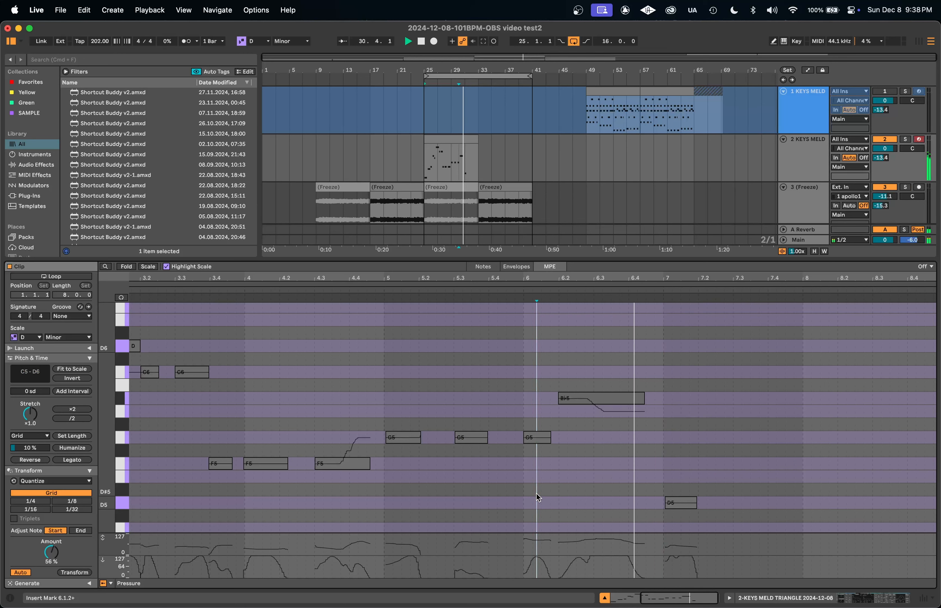
pyautogui.click(590, 399)
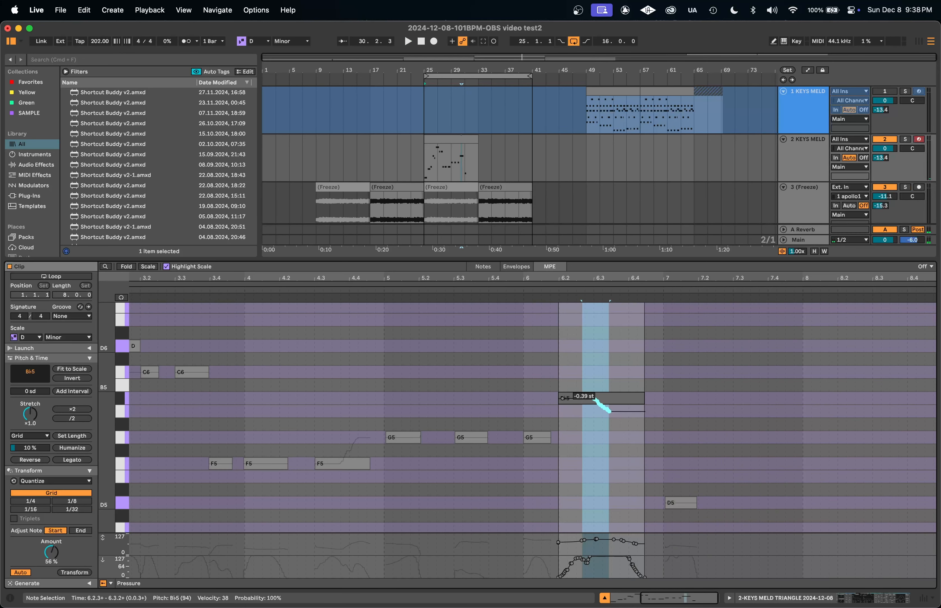
pyautogui.click(557, 359)
# Set the loop brace to the melody clip's range, bars 25 to 33, and show the second KEYS MELD track's devices.
pyautogui.click(437, 142)
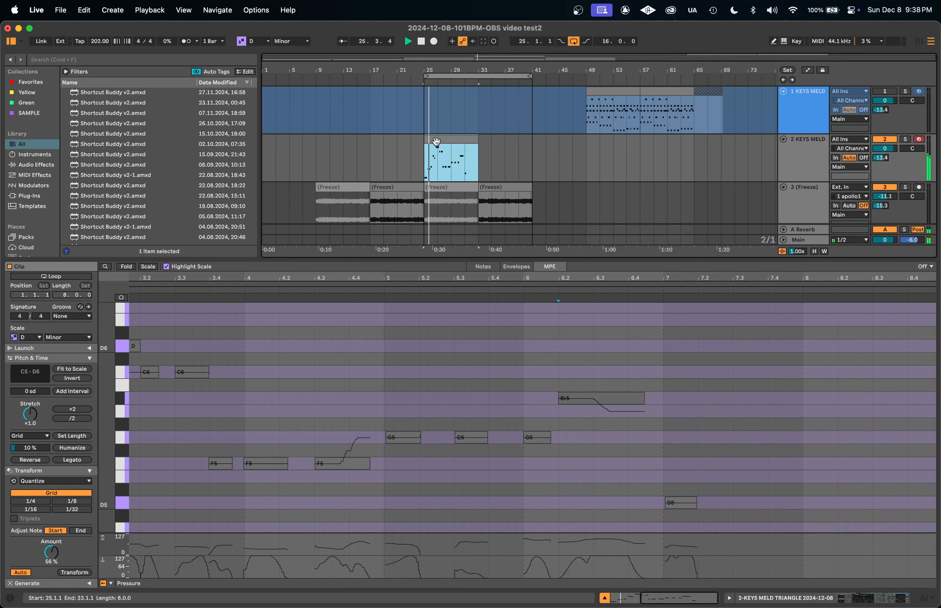
pyautogui.press('super+l')
pyautogui.click(807, 170)
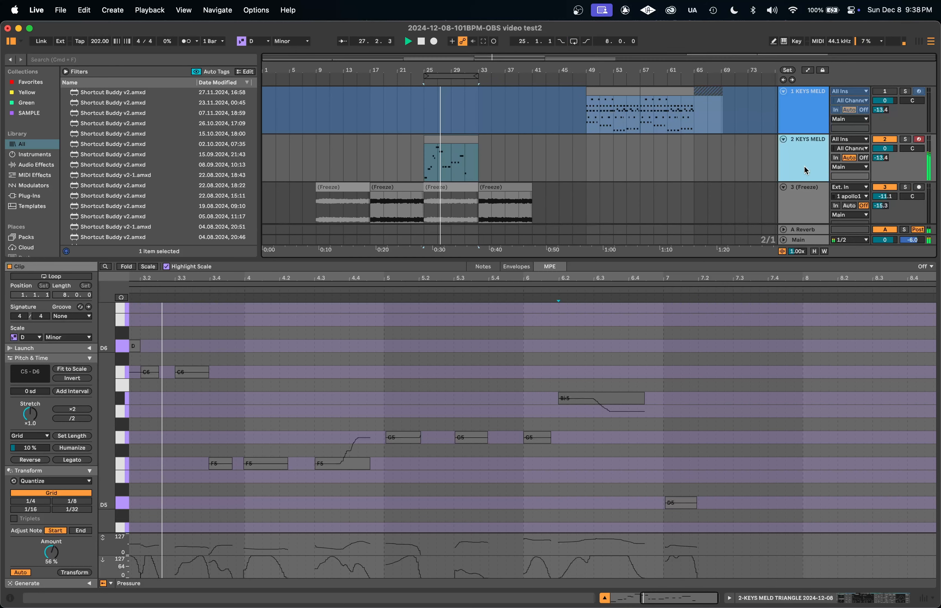
pyautogui.click(787, 164)
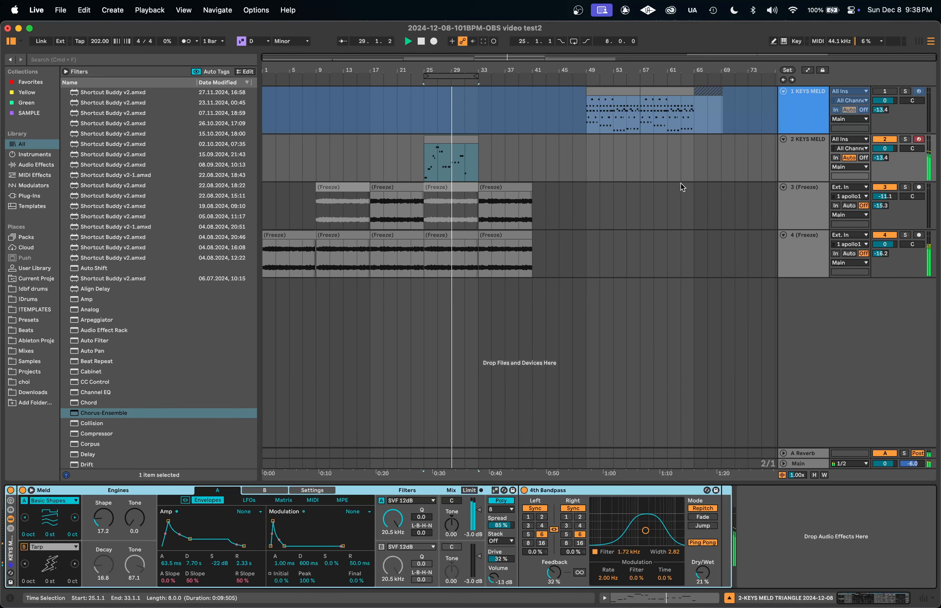
pyautogui.click(806, 151)
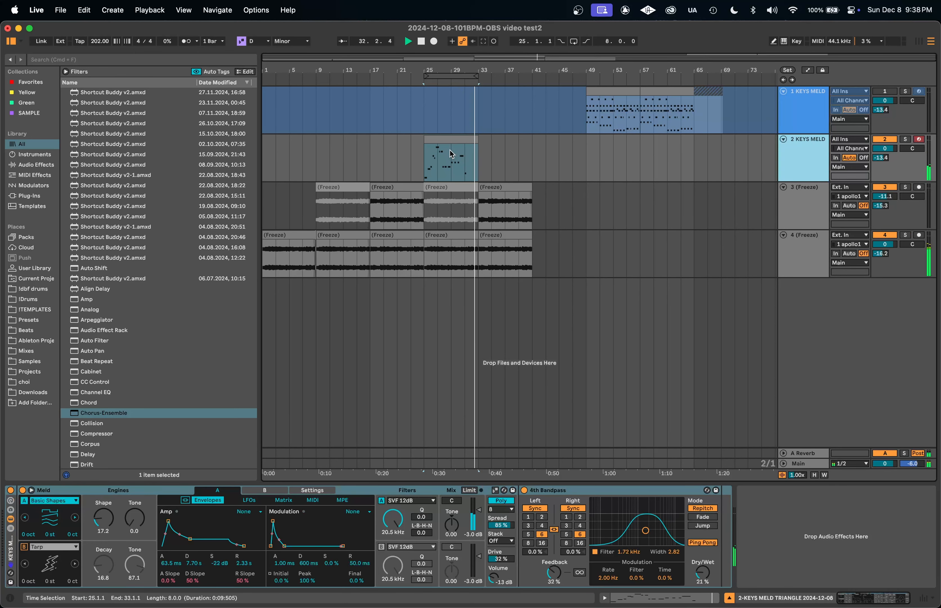
# Duplicate the melody clip to bar 33, open the copy and play the arrangement from bar 33.
pyautogui.click(459, 142)
pyautogui.press('super+d')
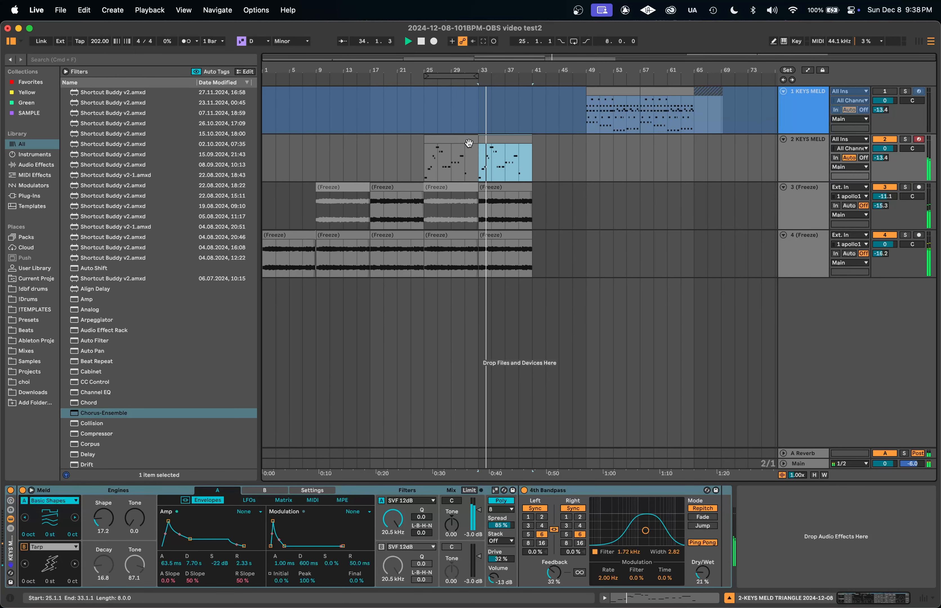
pyautogui.doubleClick(506, 150)
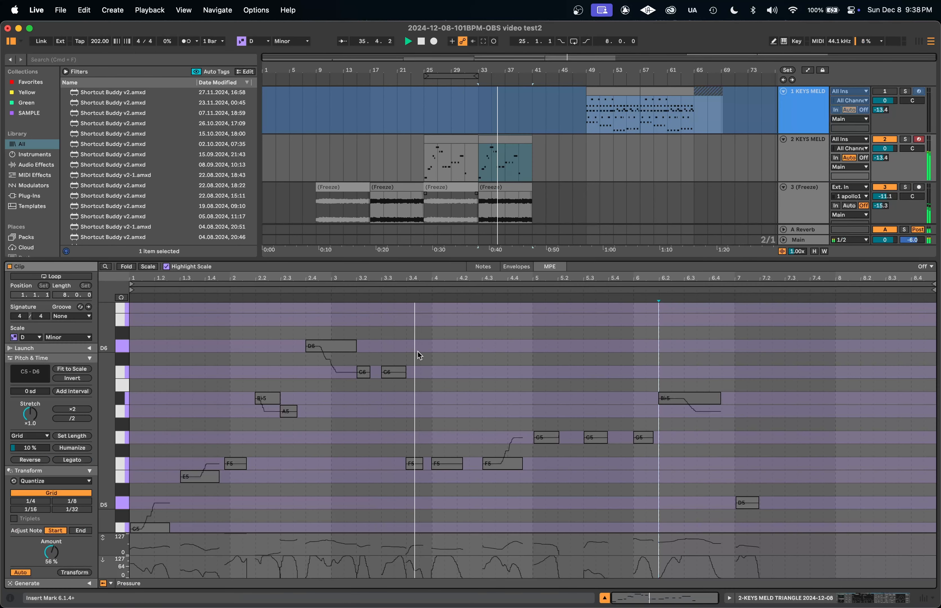
pyautogui.press('space')
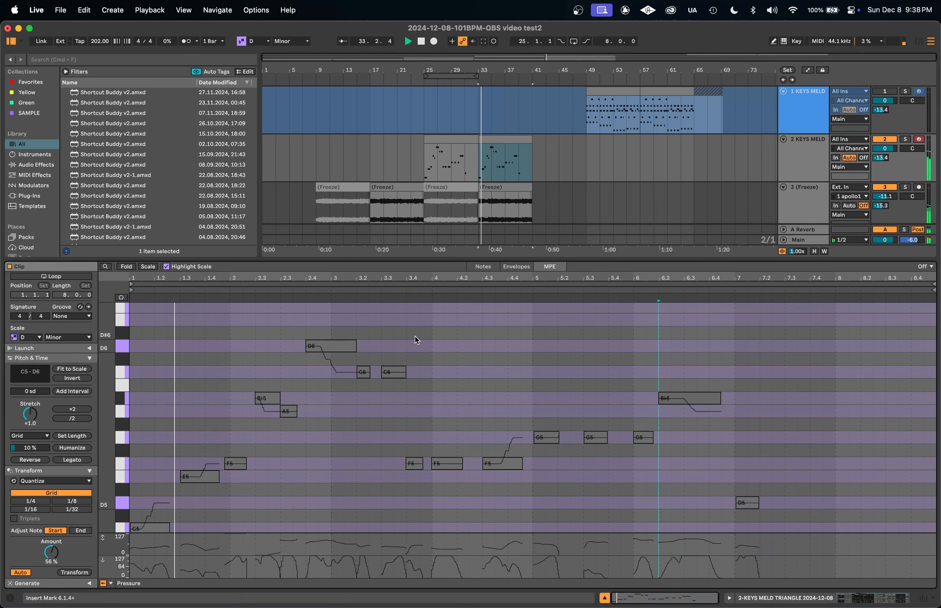
pyautogui.click(479, 170)
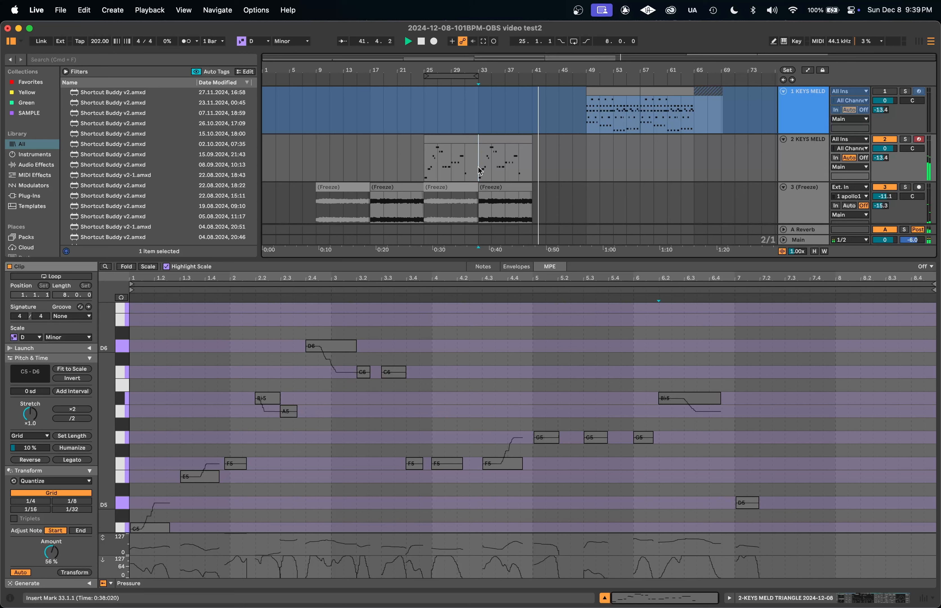
pyautogui.press('space')
pyautogui.press('space')
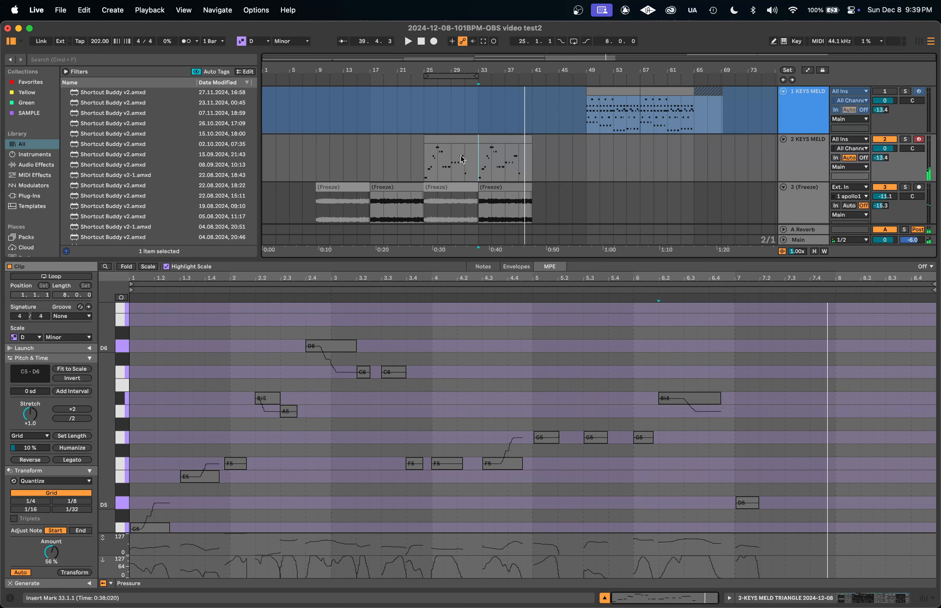
# Show the duplicated clip's notes, lower both C6 notes in bar 3 to A5 and replay the phrase.
pyautogui.click(505, 142)
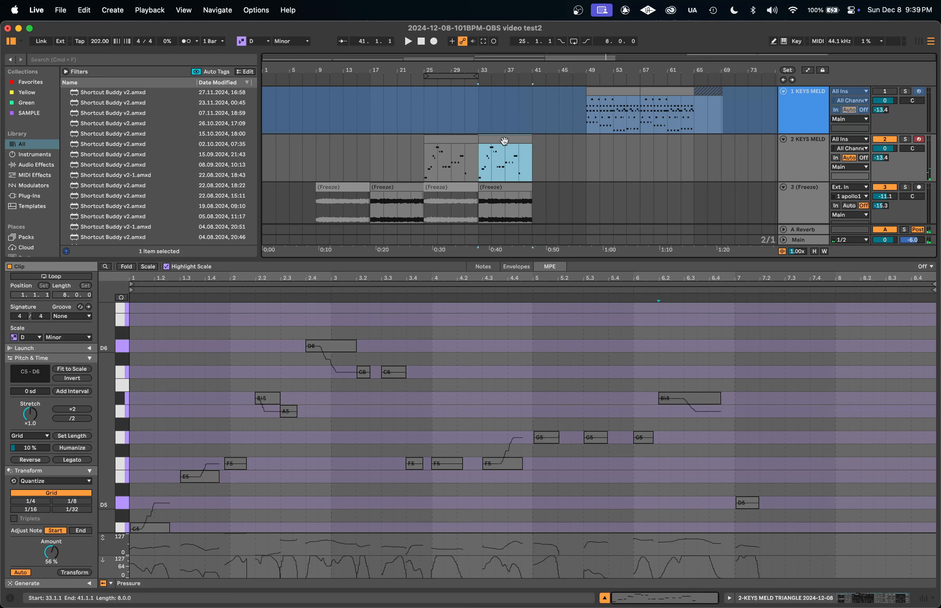
pyautogui.click(422, 168)
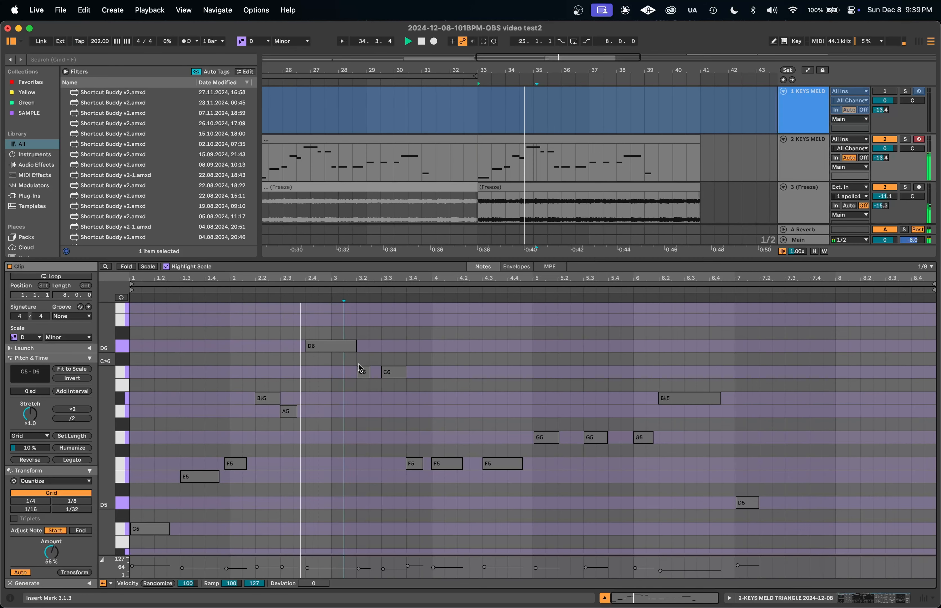
pyautogui.click(342, 352)
pyautogui.click(359, 373)
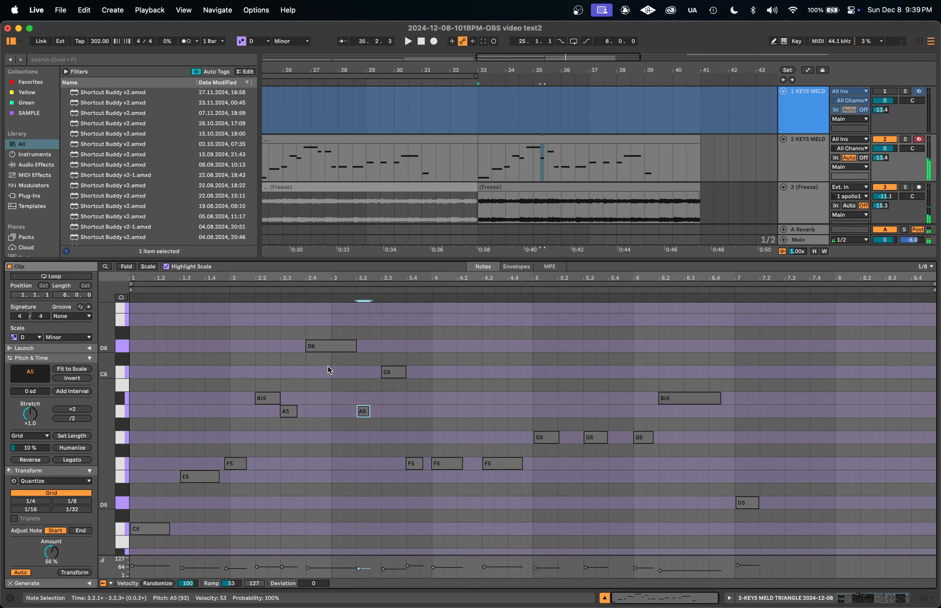
pyautogui.moveTo(388, 372); pyautogui.dragTo(395, 407)
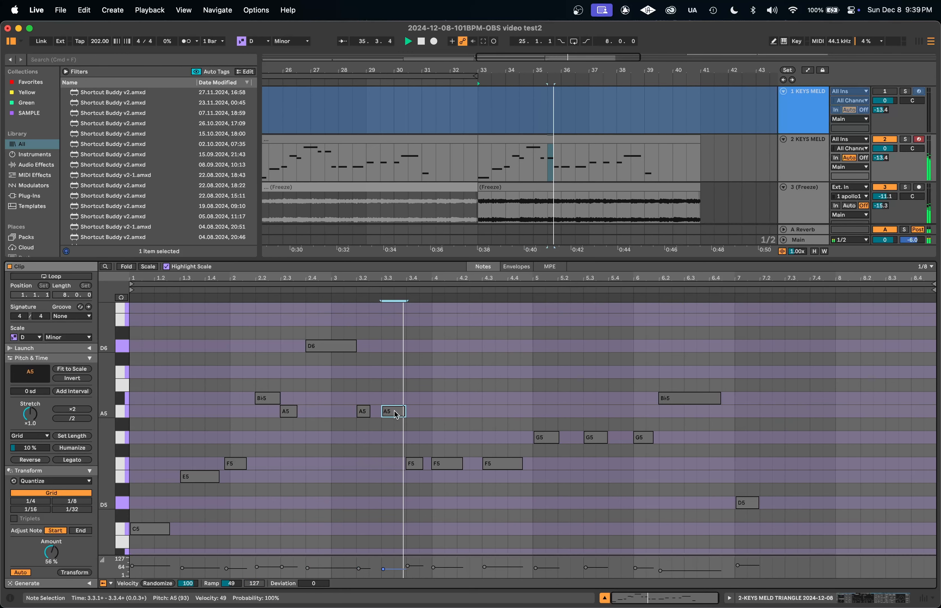
pyautogui.click(306, 378)
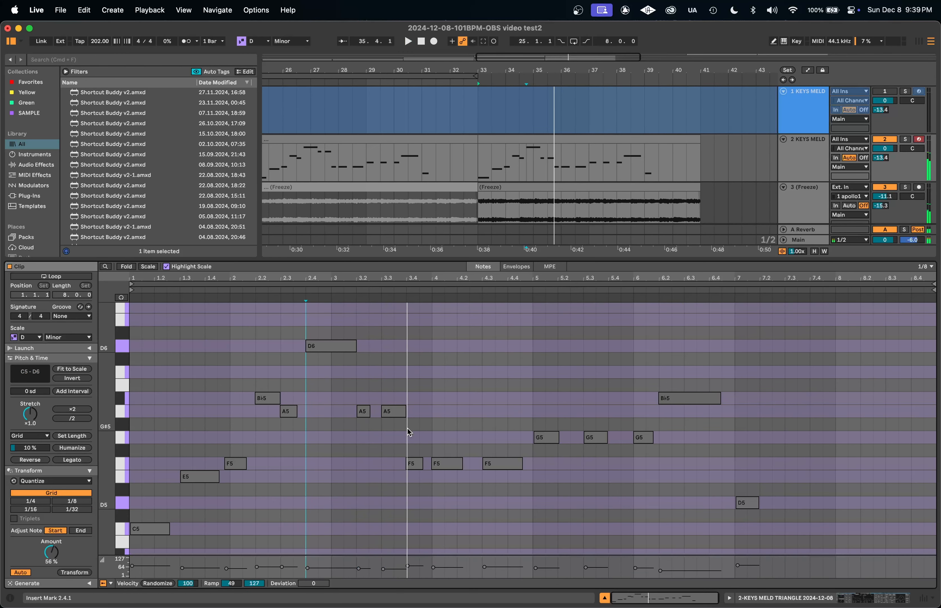
pyautogui.moveTo(443, 464)
pyautogui.mouseDown()
pyautogui.moveTo(443, 499)
pyautogui.moveTo(444, 467)
pyautogui.mouseUp()
pyautogui.click(370, 468)
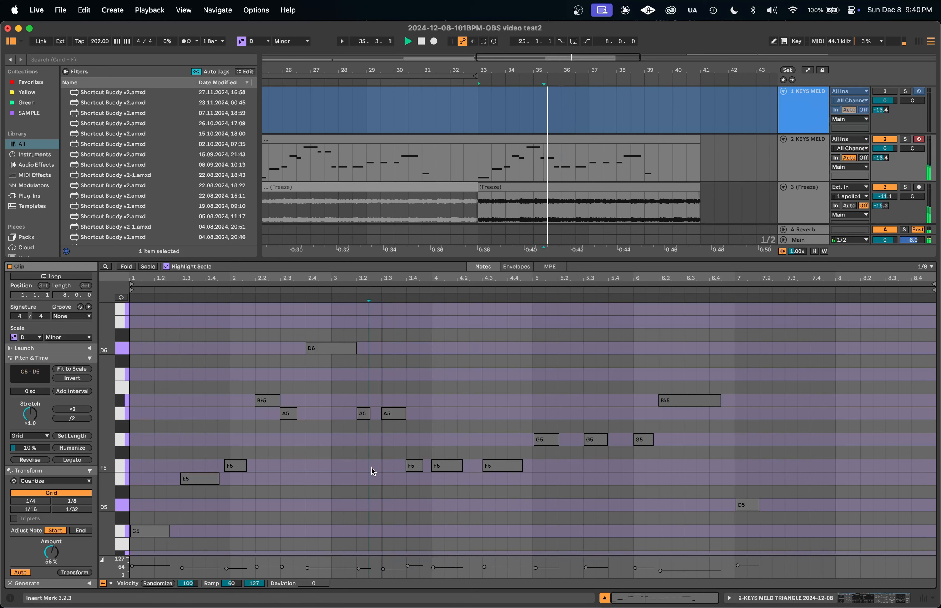
# Lower the duplicated clip's G5 note at 5.1.1 to D5 and restart playback.
pyautogui.click(544, 441)
pyautogui.press('Down')
pyautogui.press('Down')
pyautogui.press('Down')
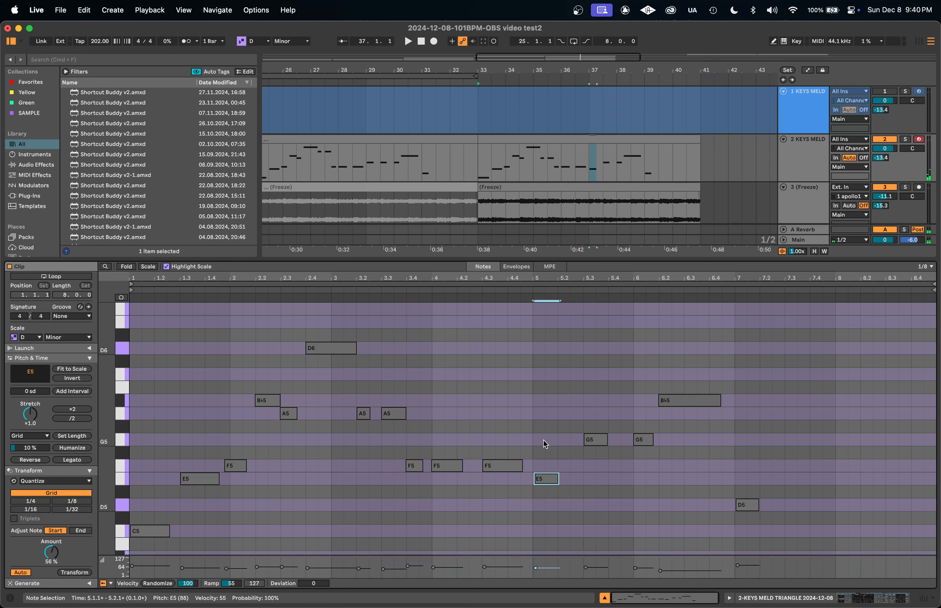
pyautogui.click(458, 424)
pyautogui.press('space')
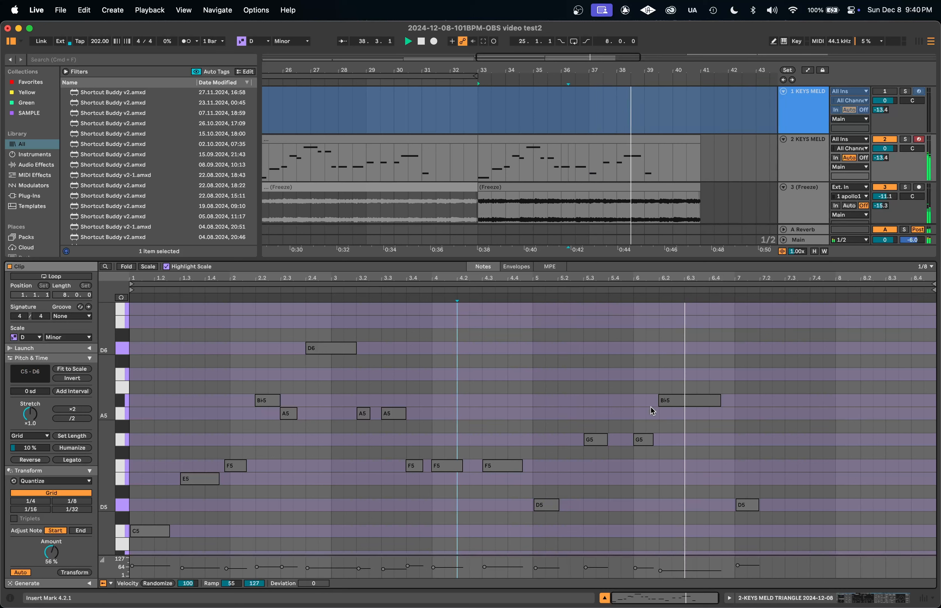
# Lower the two remaining G5 notes, at 5.3.1 and 6.1.1, to D5.
pyautogui.moveTo(580, 408); pyautogui.dragTo(658, 463)
pyautogui.press('Down')
pyautogui.press('Down')
pyautogui.press('Down')
pyautogui.press('Down')
pyautogui.press('Down')
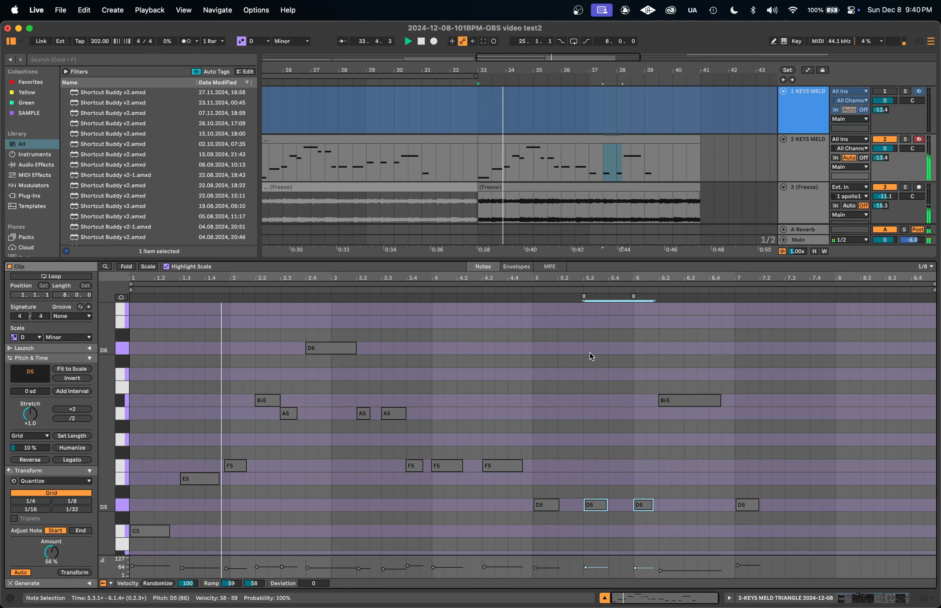
pyautogui.press('-')
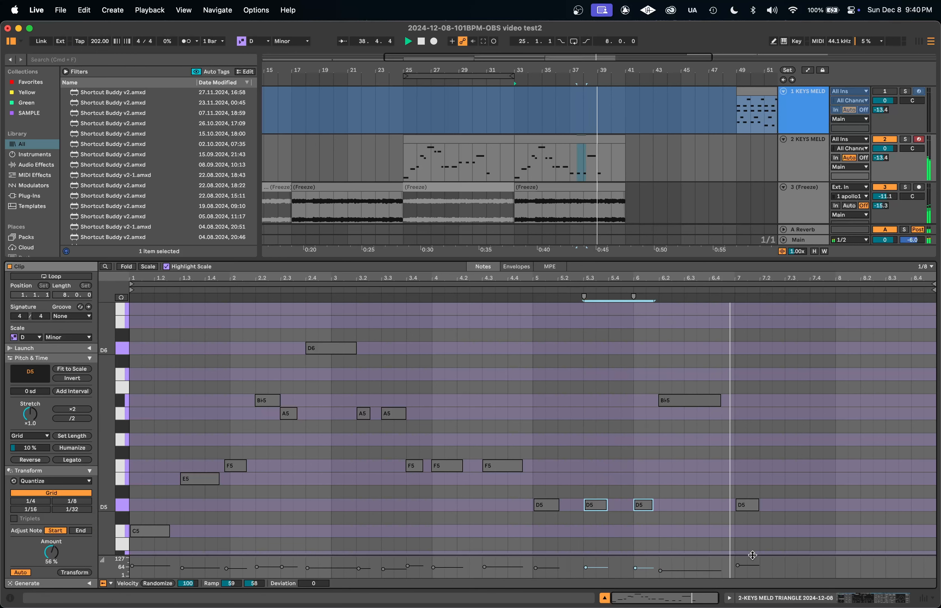
# Lower the bar 7 D5 note to C5 and copy it into bar 8 as C5 at 8.3.1 and A4 at 8.4.1.
pyautogui.click(743, 506)
pyautogui.scroll(-2, 742, 506)
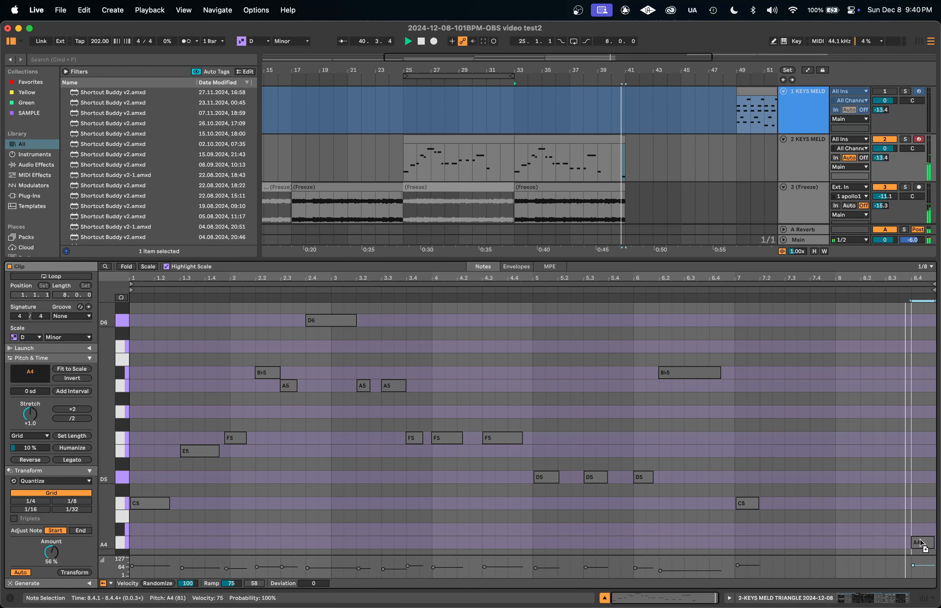
pyautogui.moveTo(742, 506); pyautogui.dragTo(897, 505)
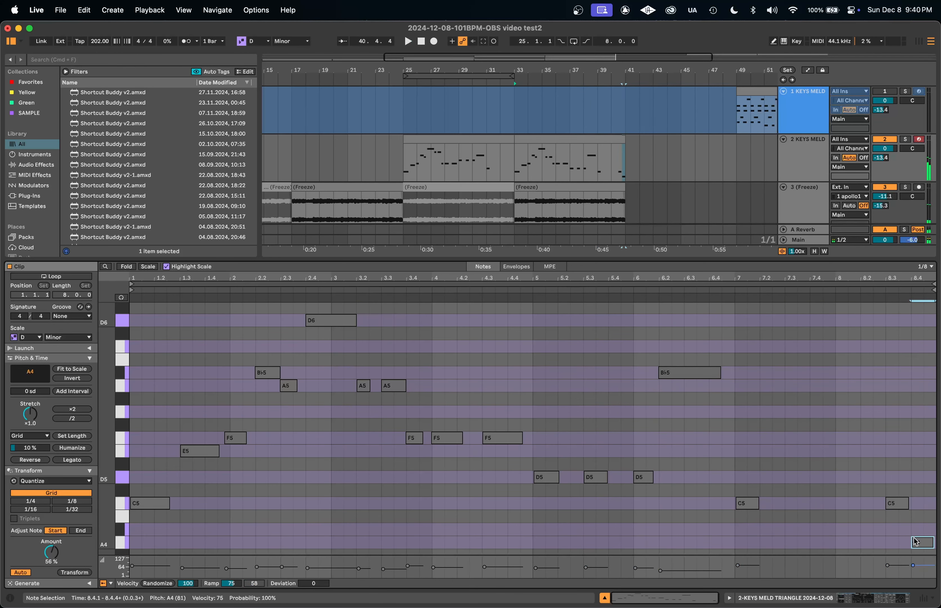
pyautogui.click(886, 518)
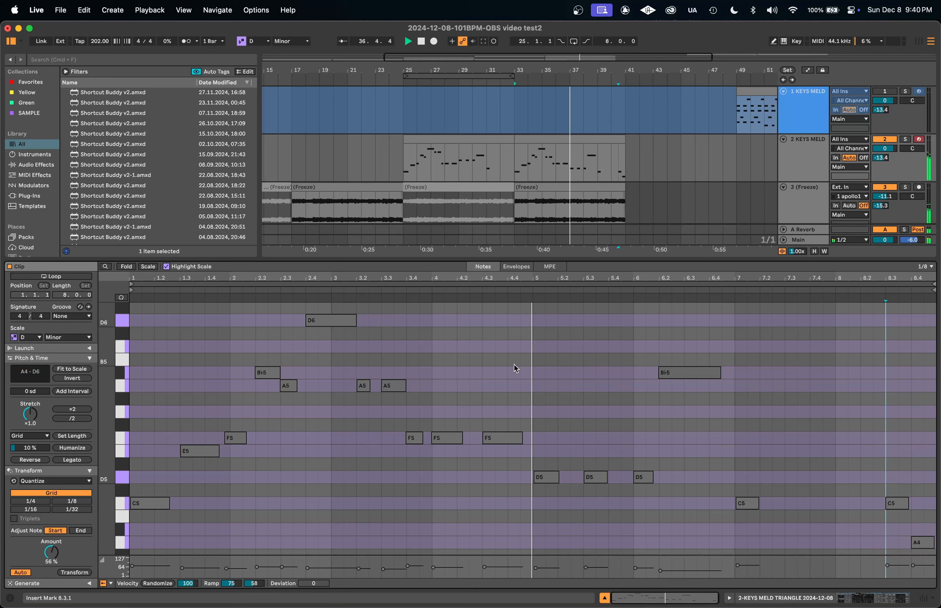
# Raise the D5 notes at 5.1.1 and 5.3.1 to G5 and open the original melody clip for comparison.
pyautogui.press('space')
pyautogui.click(542, 477)
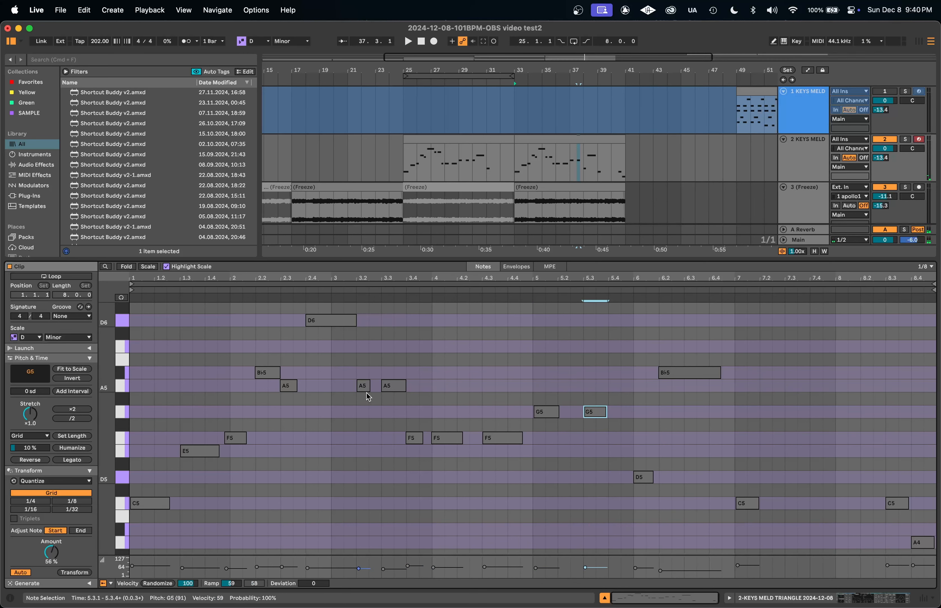
pyautogui.click(481, 139)
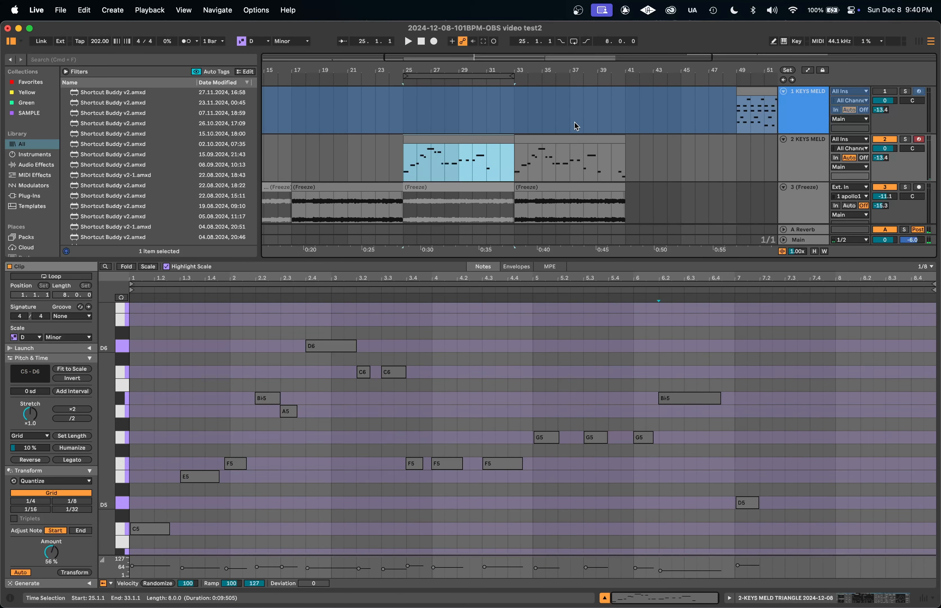
# Reopen the duplicated clip, restart playback and raise its G5 note at 5.1.1 to B♭5.
pyautogui.click(565, 137)
pyautogui.click(359, 447)
pyautogui.press('space')
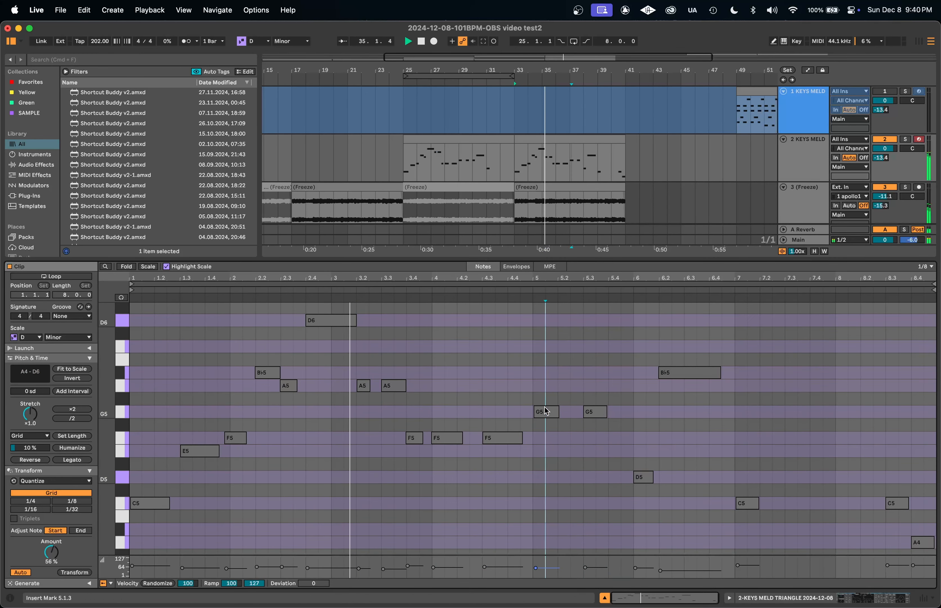
pyautogui.moveTo(545, 413); pyautogui.dragTo(543, 377)
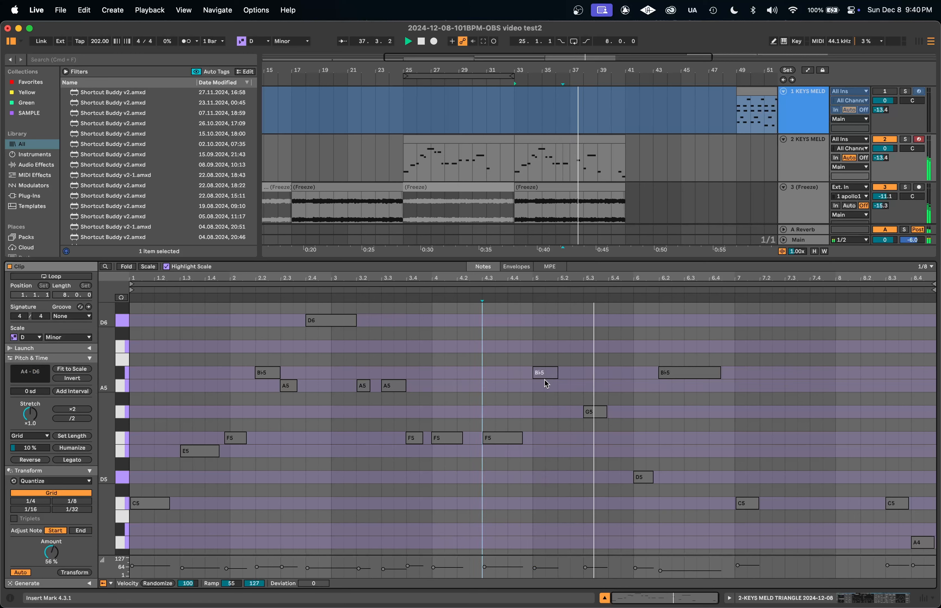
# Delete the B♭5 note at 5.1.1 and lower the G5 note at 5.3.1 to D5.
pyautogui.doubleClick(540, 374)
pyautogui.click(383, 426)
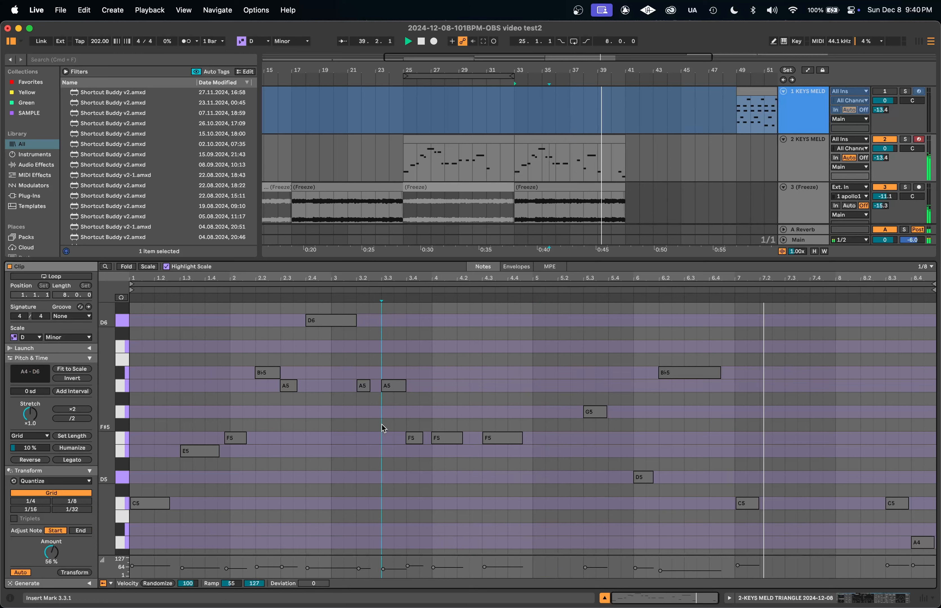
pyautogui.moveTo(596, 412); pyautogui.dragTo(595, 478)
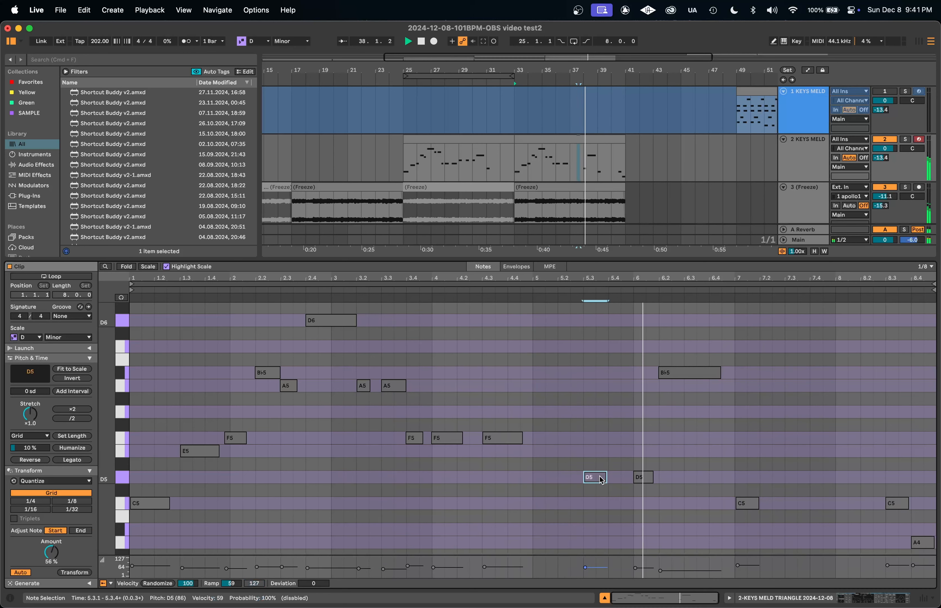
# Move the D5 note at 6.1.1 to G5 and the C5 note at 7.1.1 to D5, checking them in playback.
pyautogui.click(638, 479)
pyautogui.press('Down')
pyautogui.press('Down')
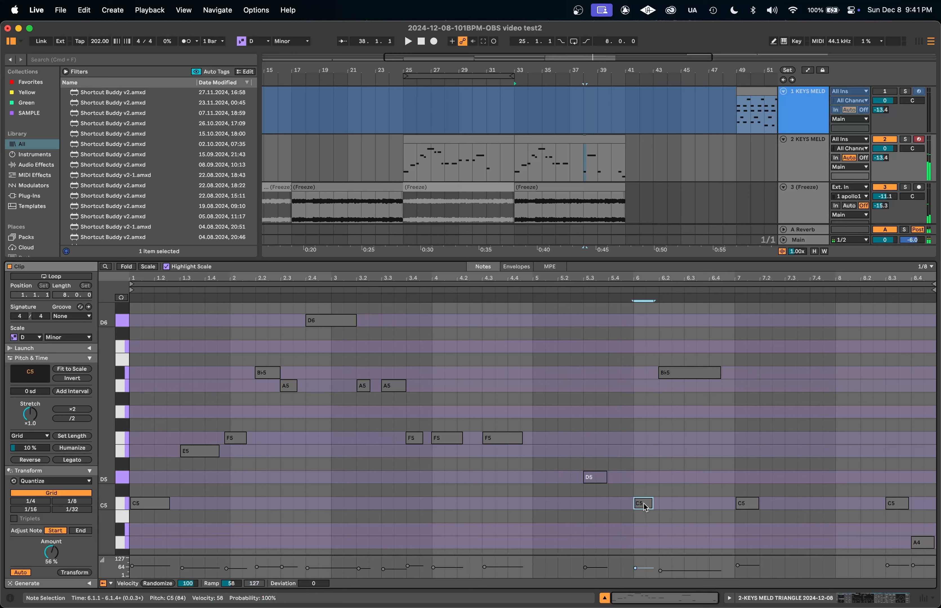
pyautogui.moveTo(642, 502); pyautogui.dragTo(644, 411)
pyautogui.click(590, 395)
pyautogui.press('space')
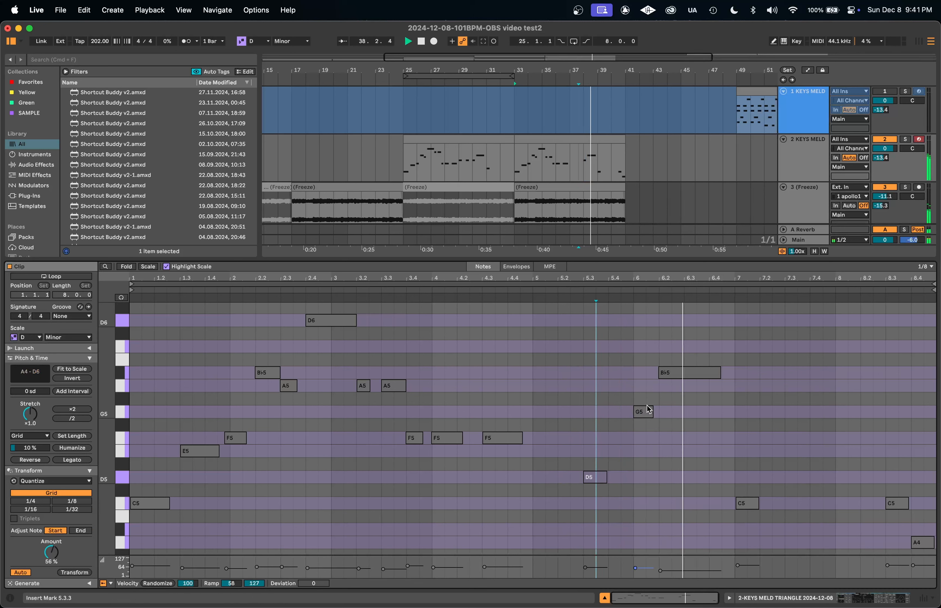
pyautogui.moveTo(742, 503); pyautogui.dragTo(743, 479)
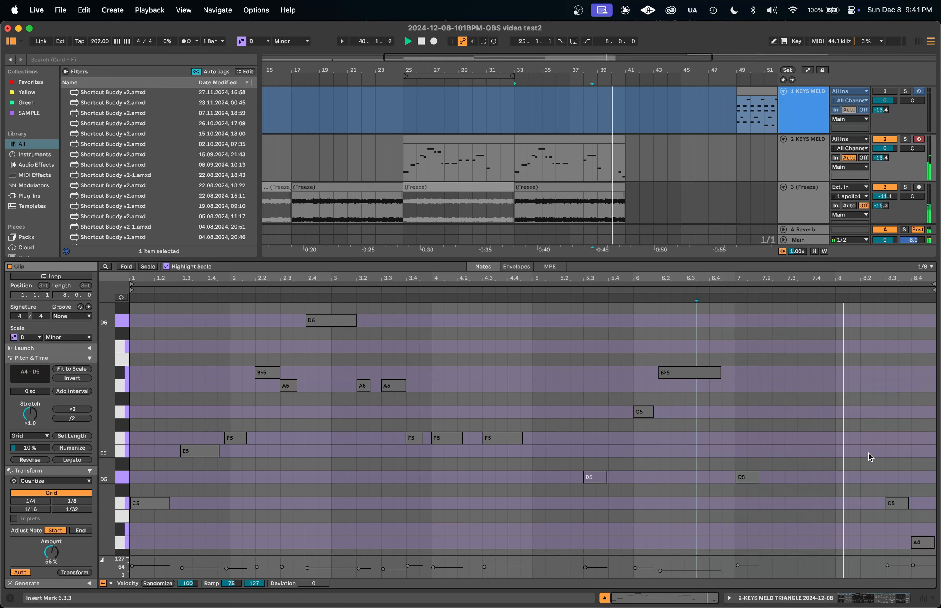
pyautogui.click(803, 443)
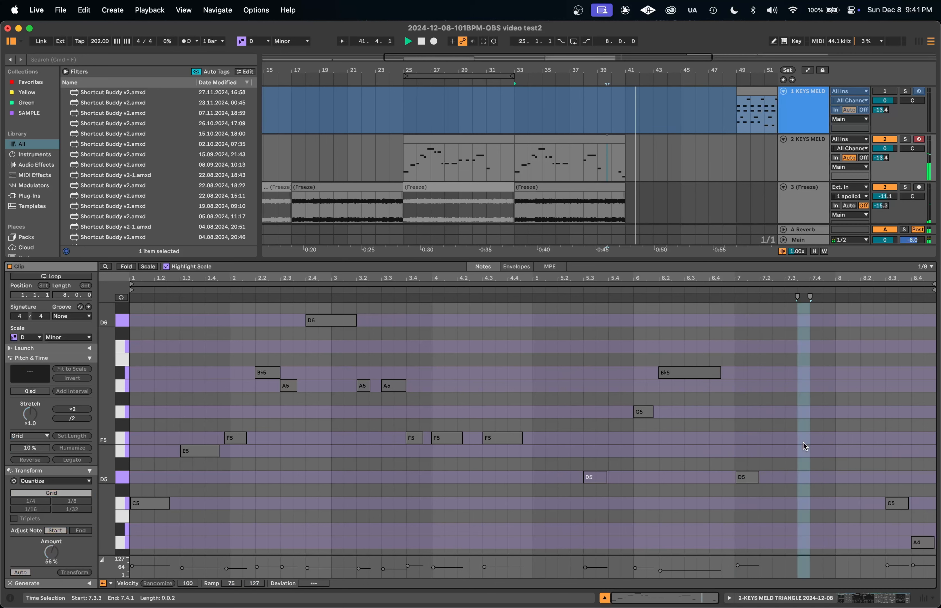
# Audition the closing C5 and A4 notes in bar 8 by replaying the end of the phrase.
pyautogui.moveTo(897, 504)
pyautogui.mouseDown()
pyautogui.moveTo(908, 503)
pyautogui.moveTo(908, 443)
pyautogui.moveTo(842, 446)
pyautogui.moveTo(890, 503)
pyautogui.mouseUp()
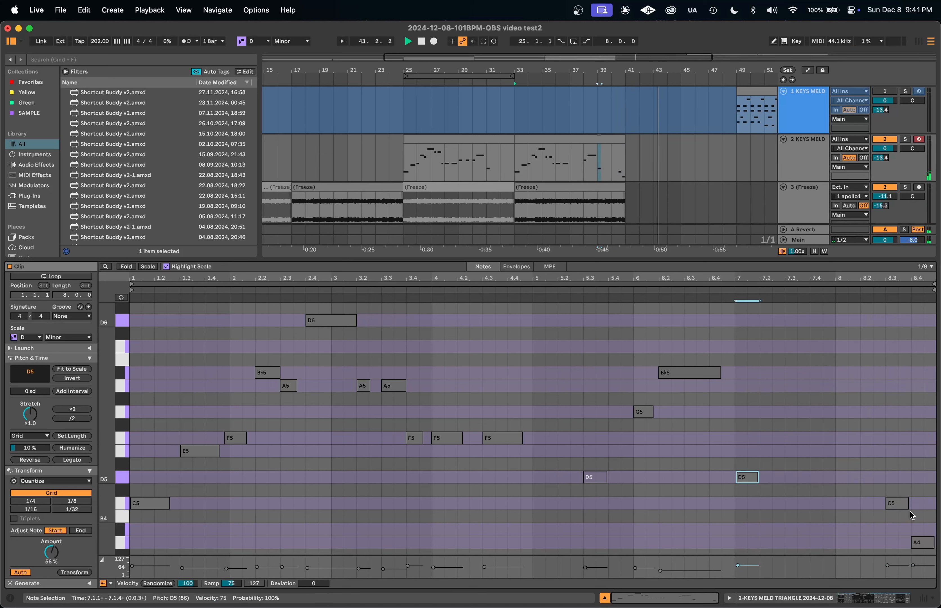
pyautogui.press('super+z')
pyautogui.press('super+shift+z')
pyautogui.press('super+z')
pyautogui.click(898, 505)
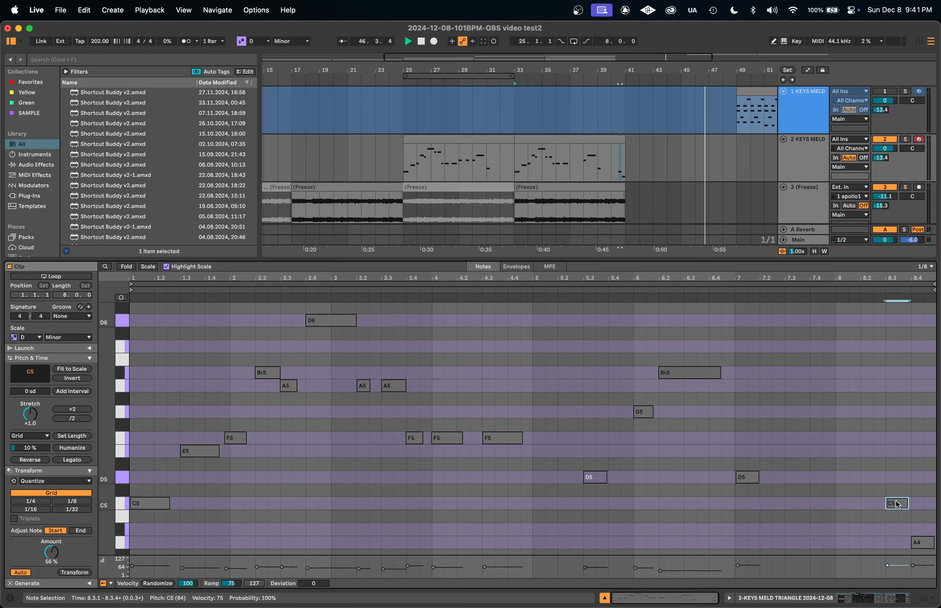
pyautogui.click(875, 489)
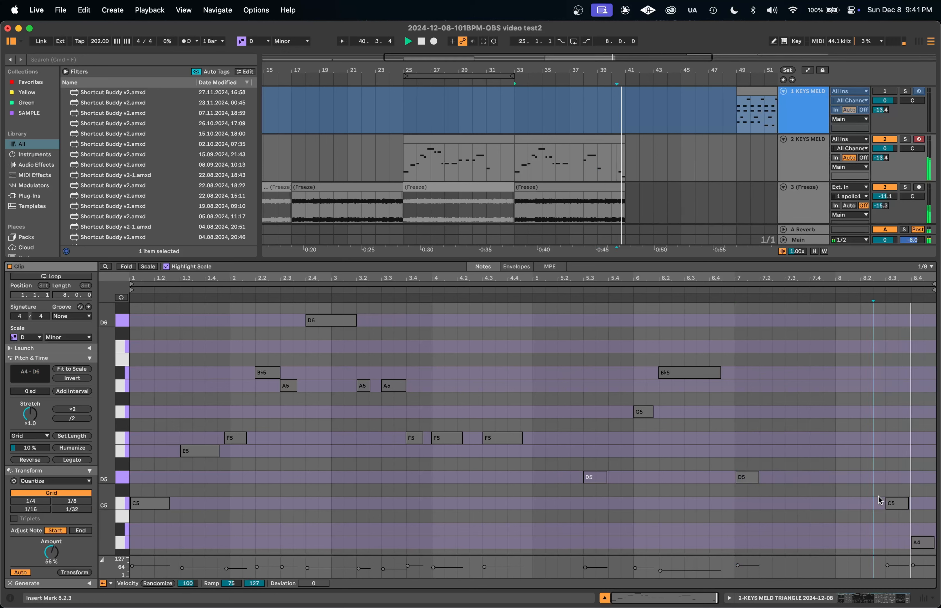
pyautogui.click(924, 546)
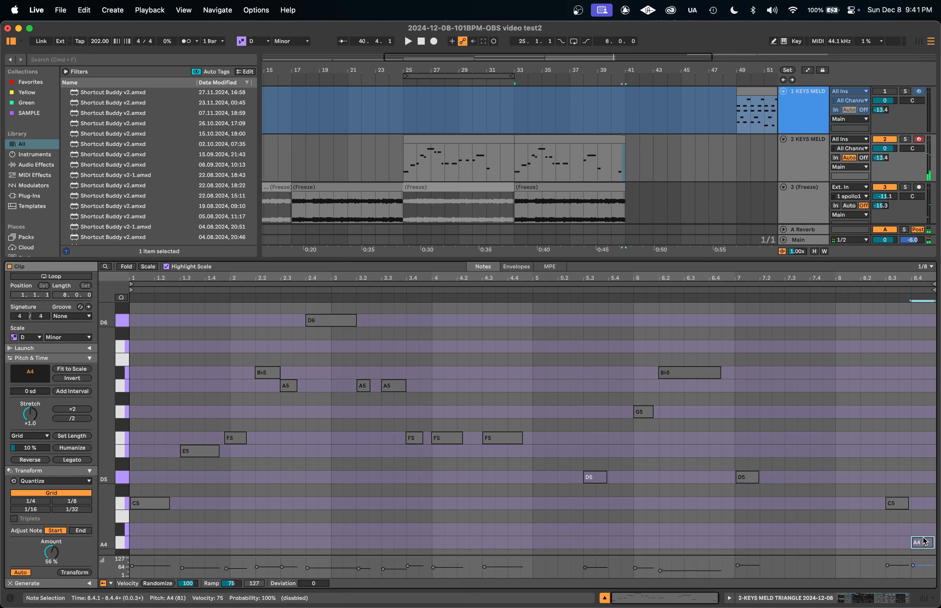
pyautogui.click(865, 496)
pyautogui.press('space')
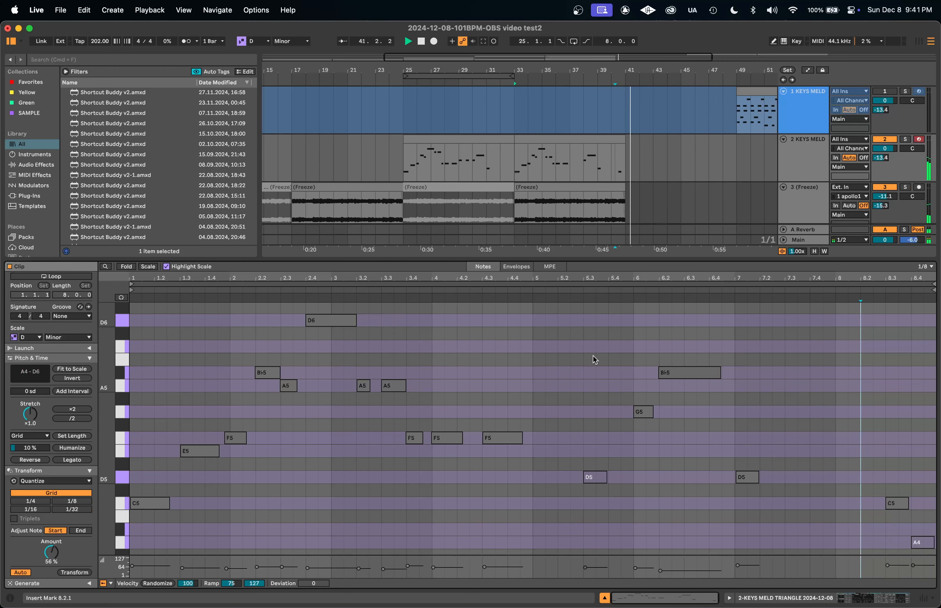
# Play from bar 25, loop both melody clips over 16 bars and show the devices of the 2 KEYS MELD track.
pyautogui.click(399, 171)
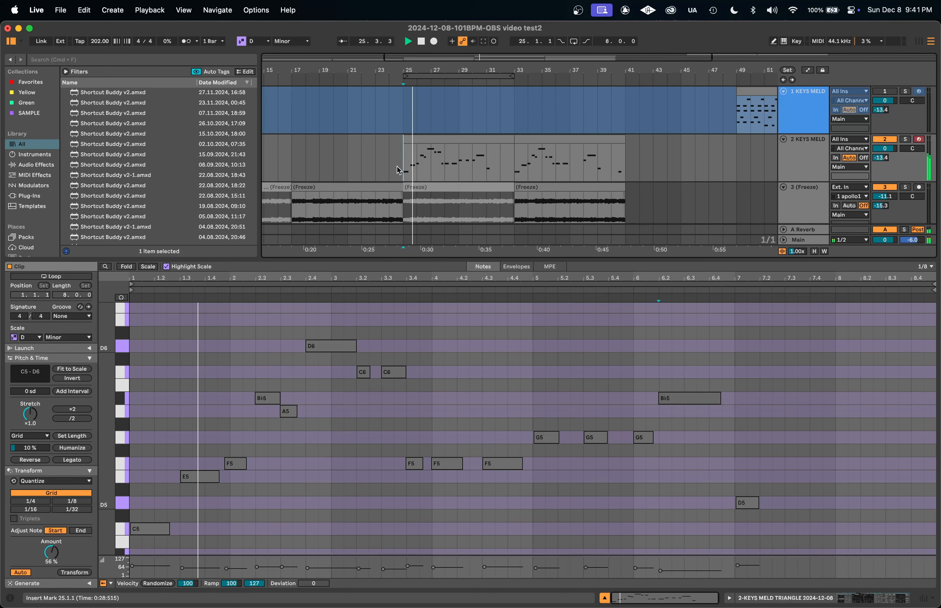
pyautogui.keyDown('shift'); pyautogui.click(618, 138); pyautogui.keyUp('shift')
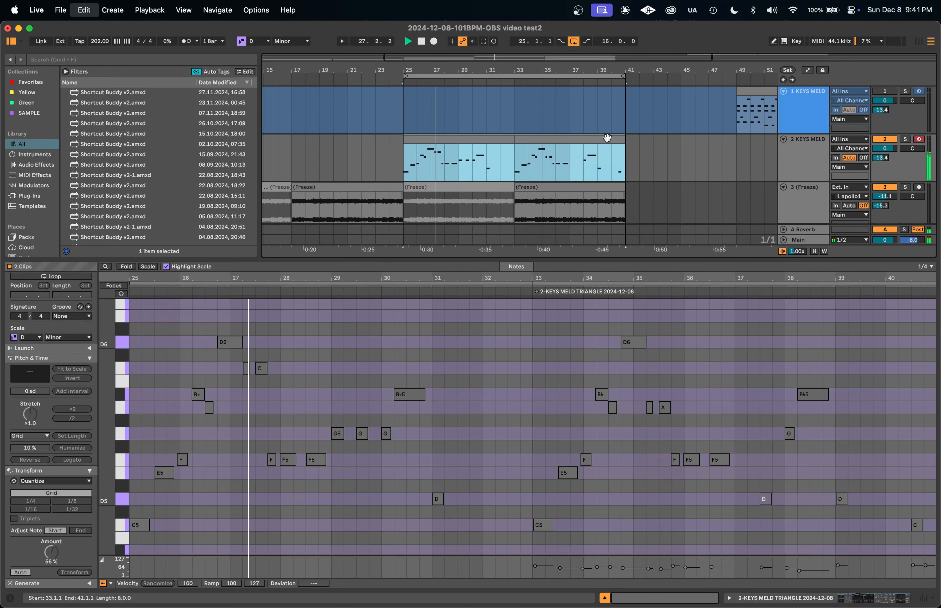
pyautogui.press('super+l')
pyautogui.click(805, 171)
pyautogui.click(805, 171)
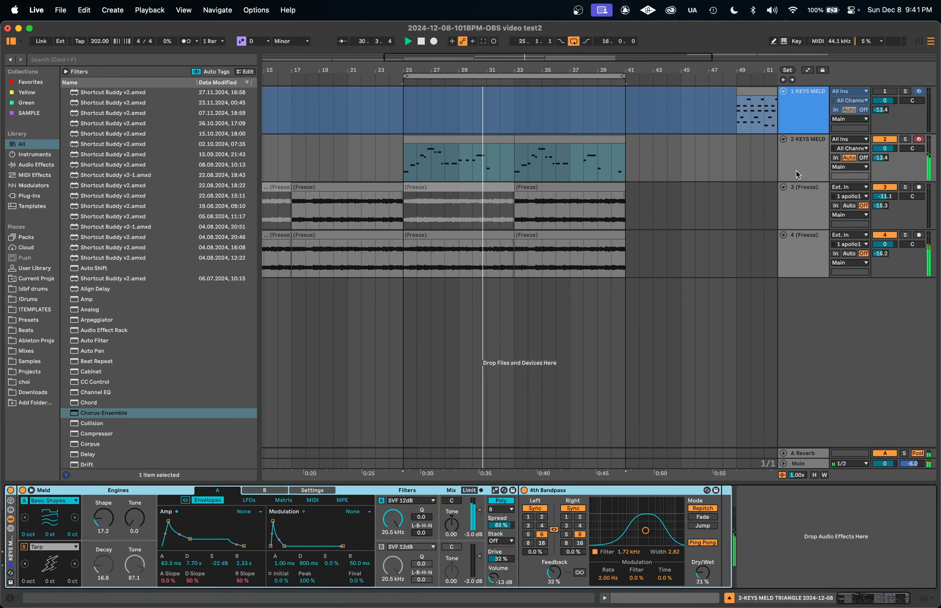
# Split off bar 40 at the end of the second melody clip and color it red.
pyautogui.click(562, 144)
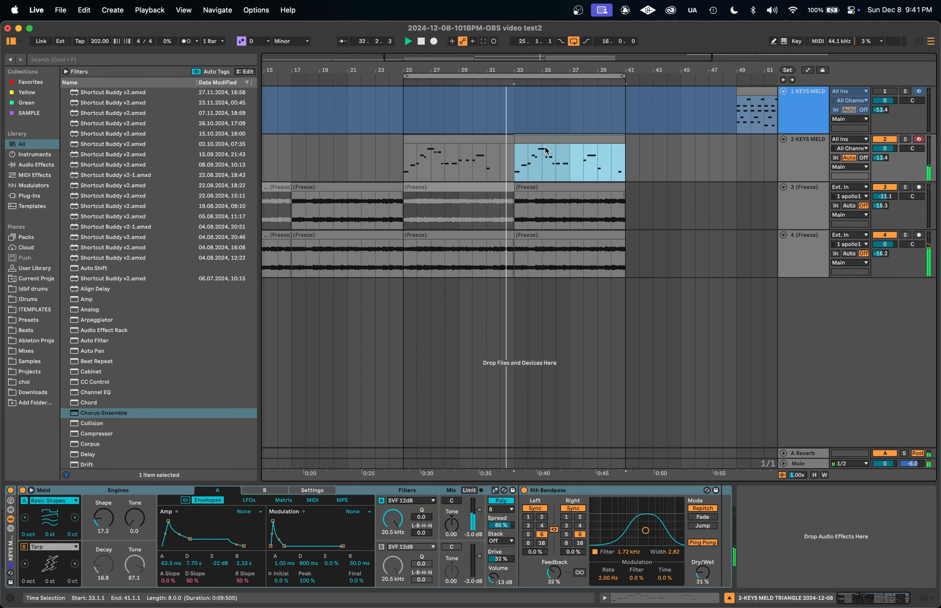
pyautogui.scroll(5, 514, 147)
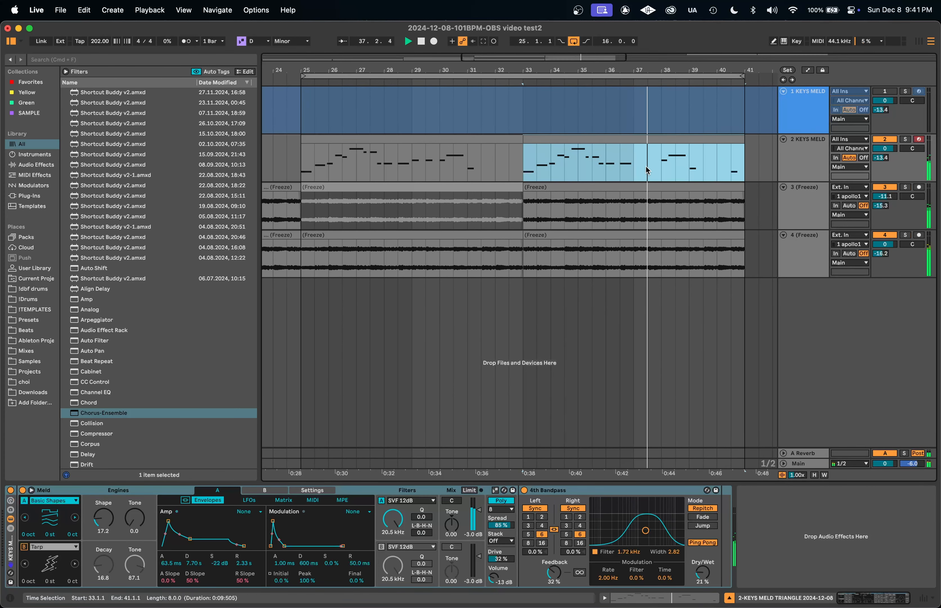
pyautogui.keyDown('shift'); pyautogui.click(633, 171); pyautogui.keyUp('shift')
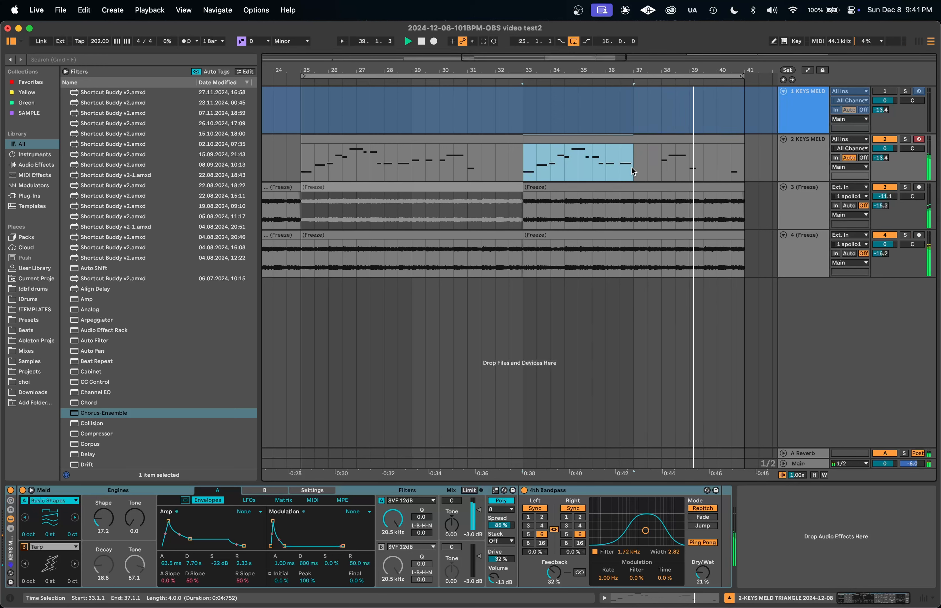
pyautogui.moveTo(732, 173); pyautogui.dragTo(747, 171)
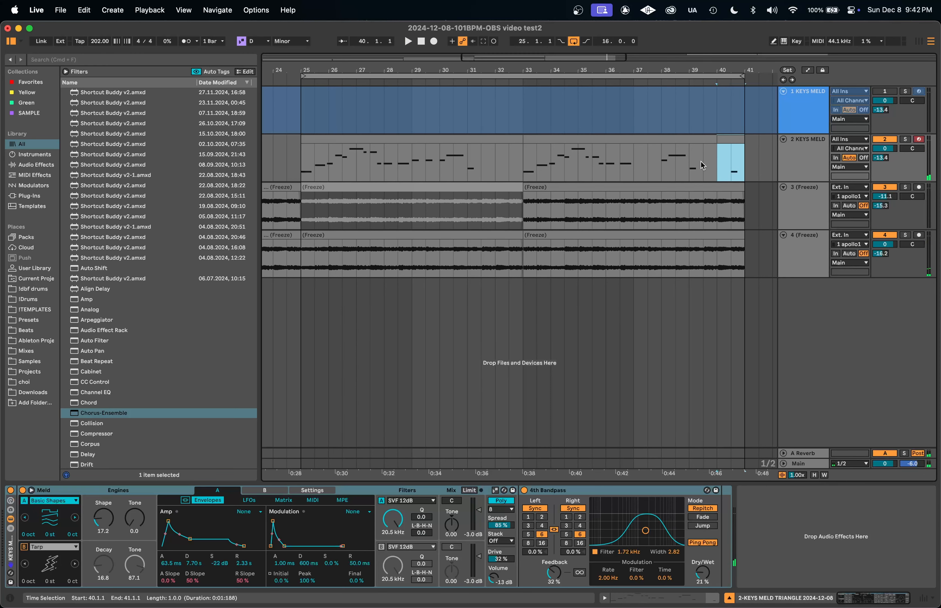
pyautogui.press('space')
pyautogui.rightClick(735, 140)
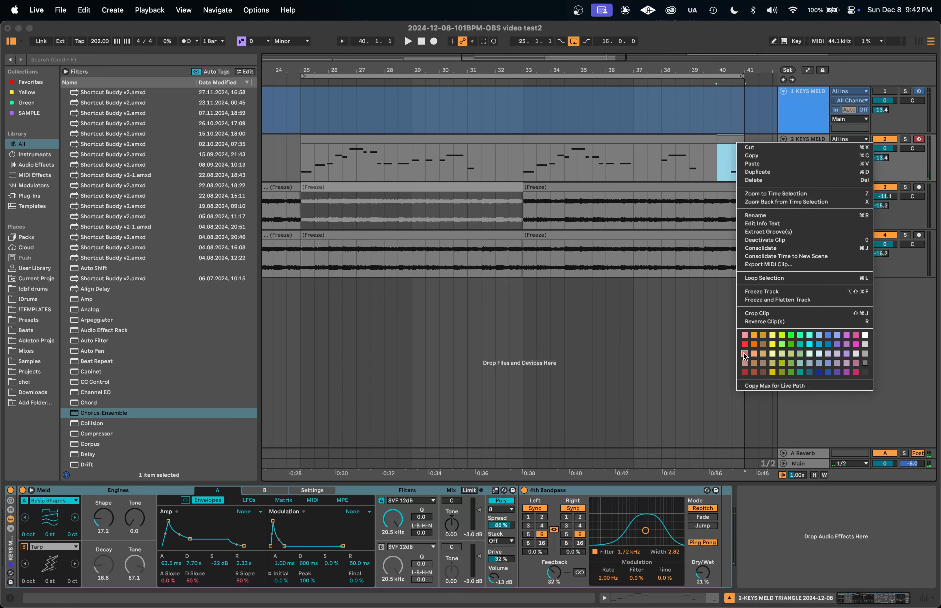
pyautogui.click(745, 344)
pyautogui.click(641, 154)
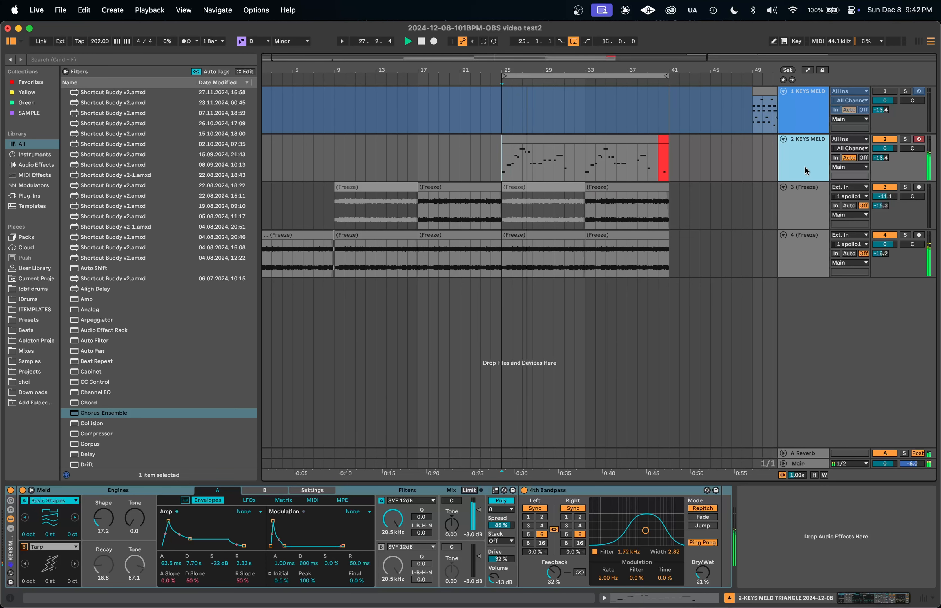
# Duplicate the 2 KEYS MELD track and delete the melody clips from the upper of the two tracks.
pyautogui.press('super+d')
pyautogui.moveTo(693, 159); pyautogui.dragTo(471, 161)
pyautogui.press('Delete')
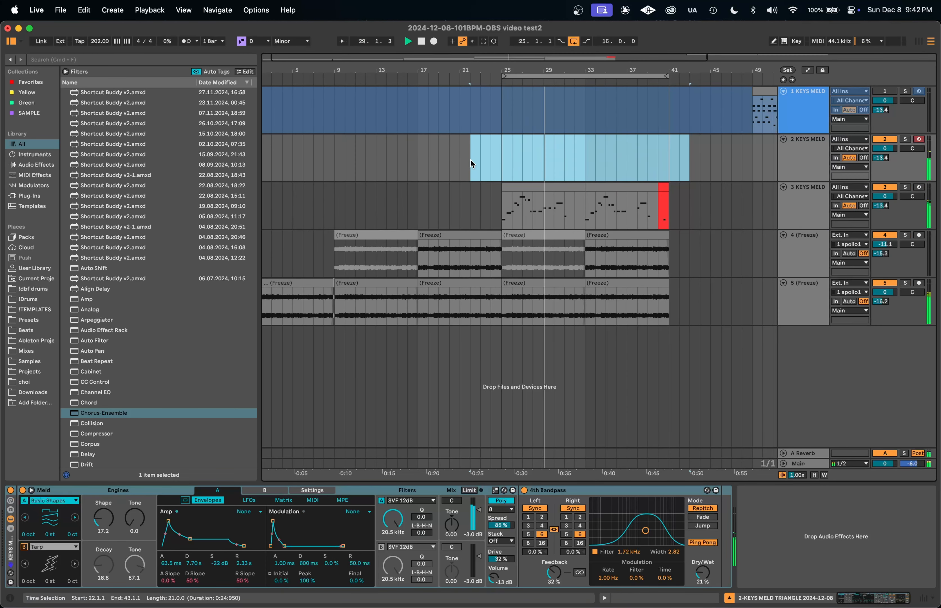
pyautogui.moveTo(592, 197); pyautogui.dragTo(606, 214)
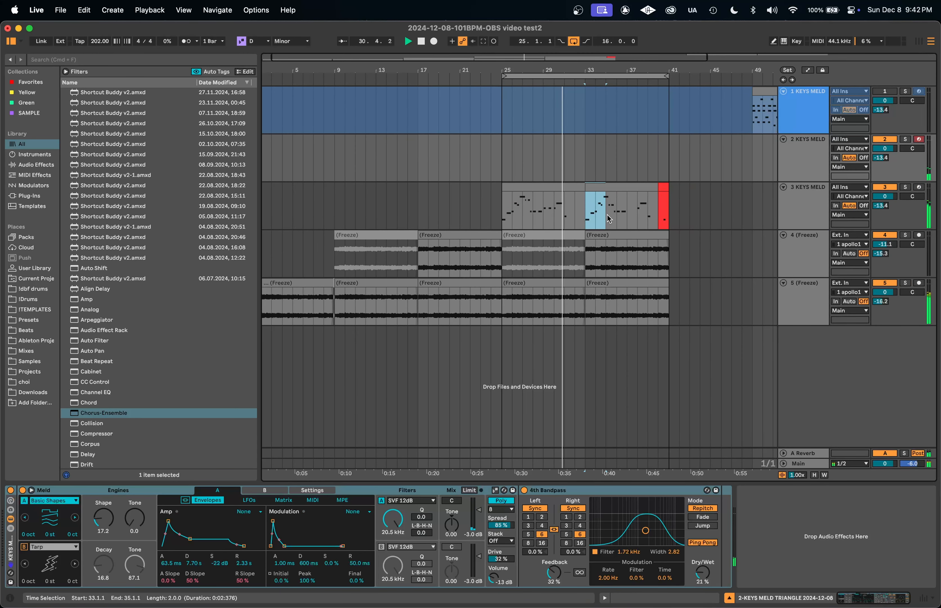
# Search the browser for "plate littl", add the Little Plate reverb to the emptied 2 KEYS MELD track and clear the search.
pyautogui.click(595, 158)
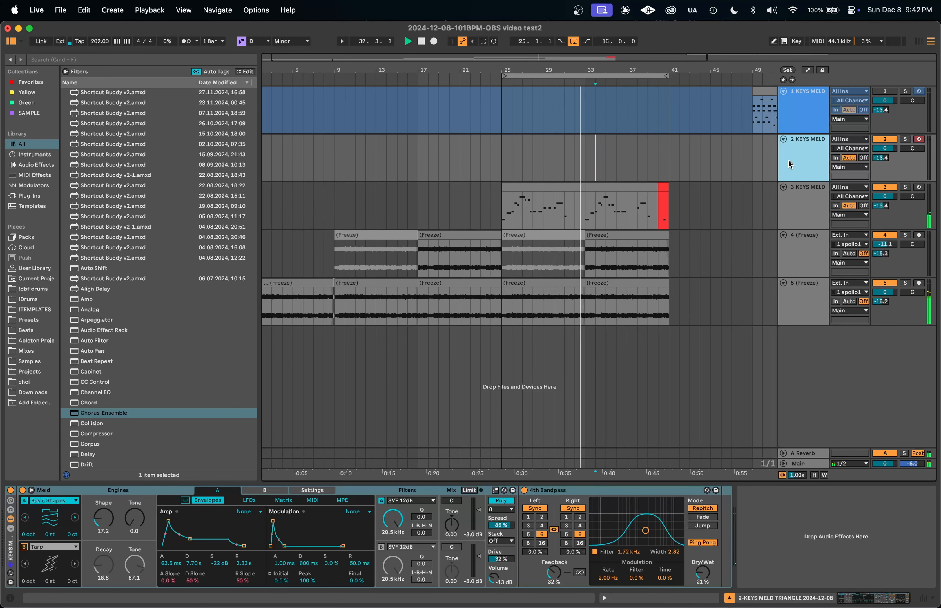
pyautogui.press('super+f')
pyautogui.write('pla')
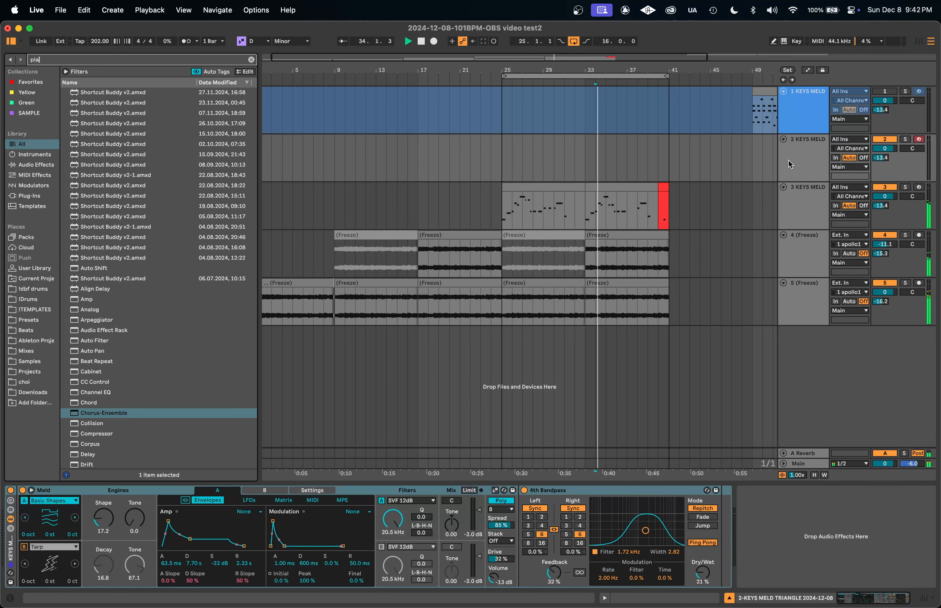
pyautogui.write('te littl')
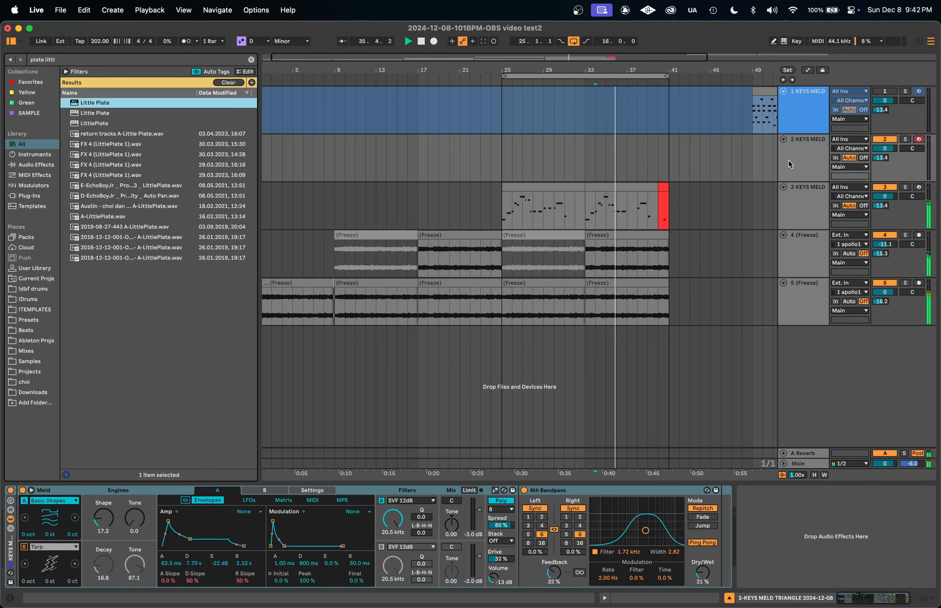
pyautogui.press('Down')
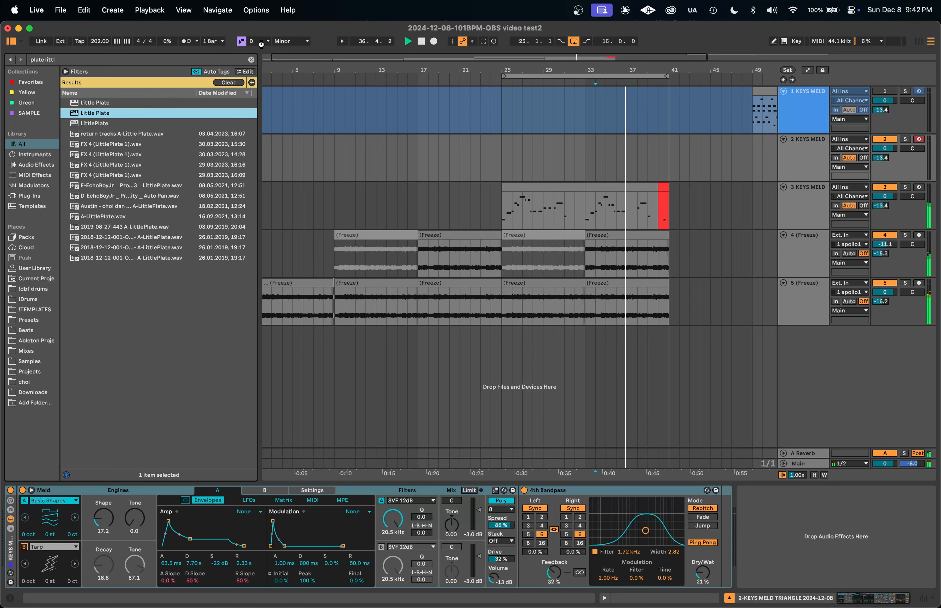
pyautogui.press('Return')
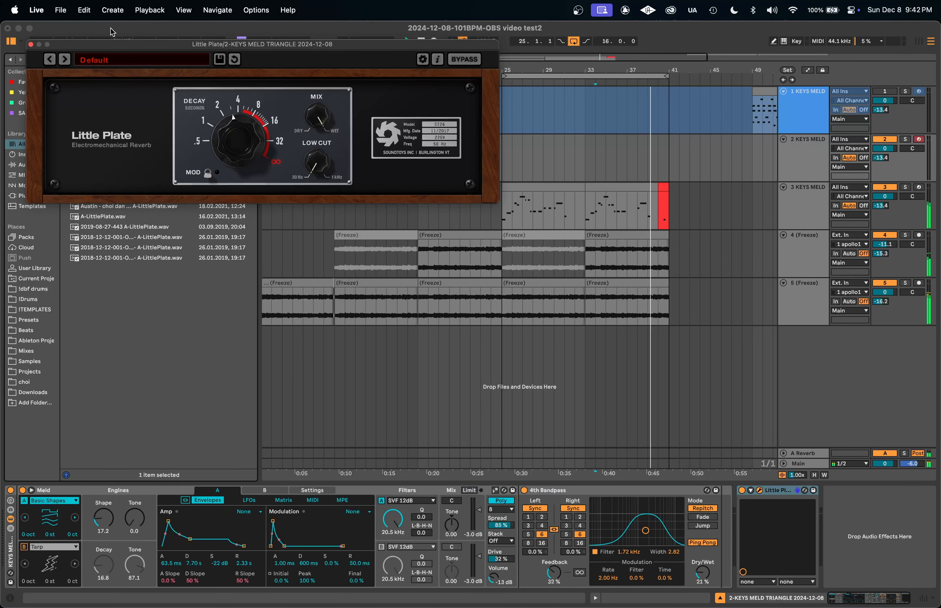
pyautogui.click(251, 60)
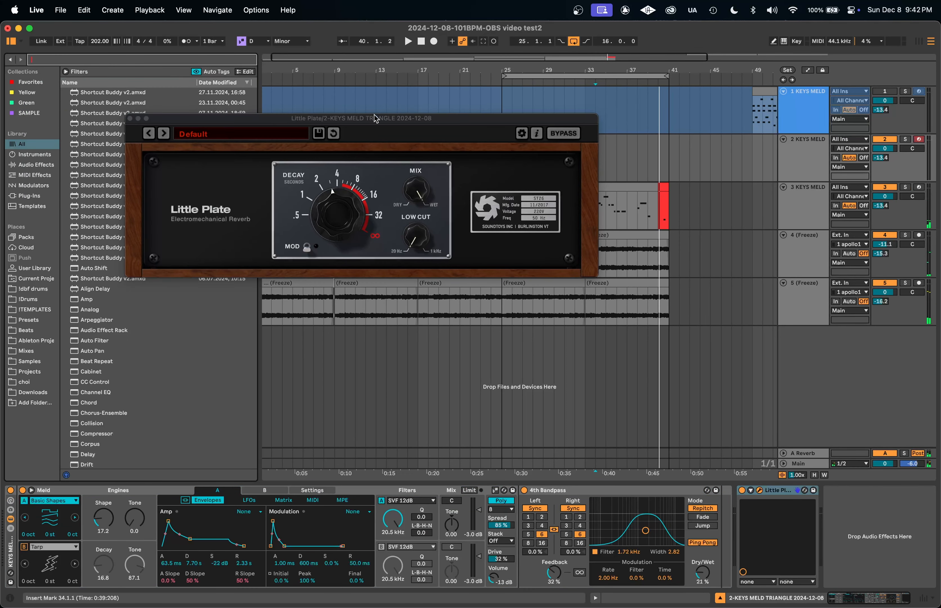
pyautogui.moveTo(373, 120); pyautogui.dragTo(308, 225)
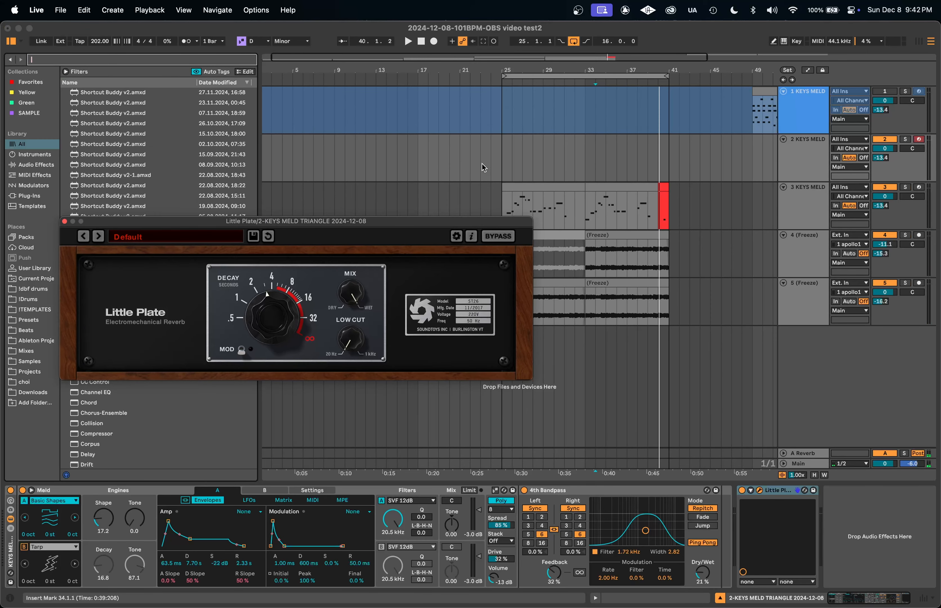
pyautogui.click(23, 269)
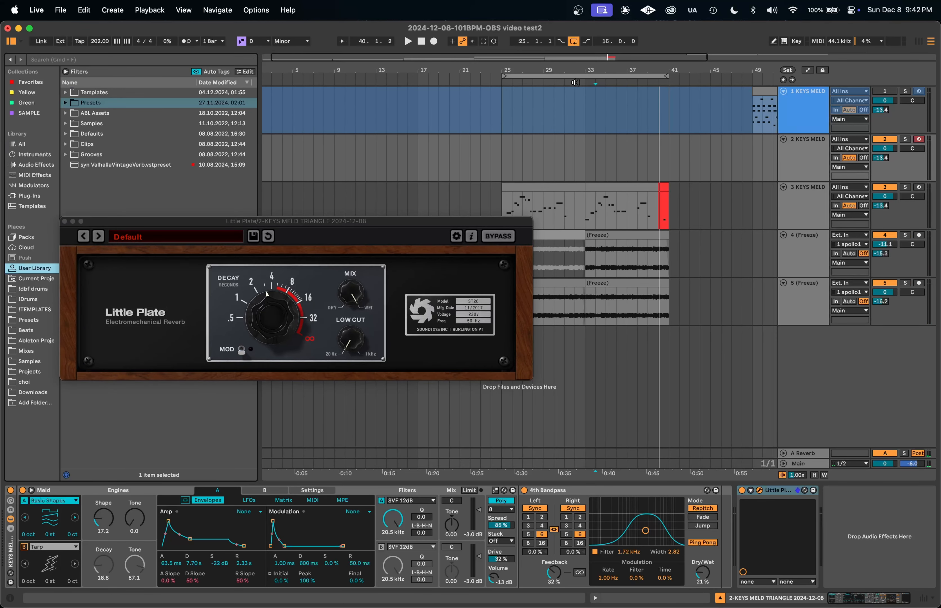
# Copy the second melody phrase, bars 33 to 41, from the 3 KEYS MELD track to bar 33 on the 2 KEYS MELD track.
pyautogui.click(544, 99)
pyautogui.moveTo(504, 208); pyautogui.dragTo(764, 211)
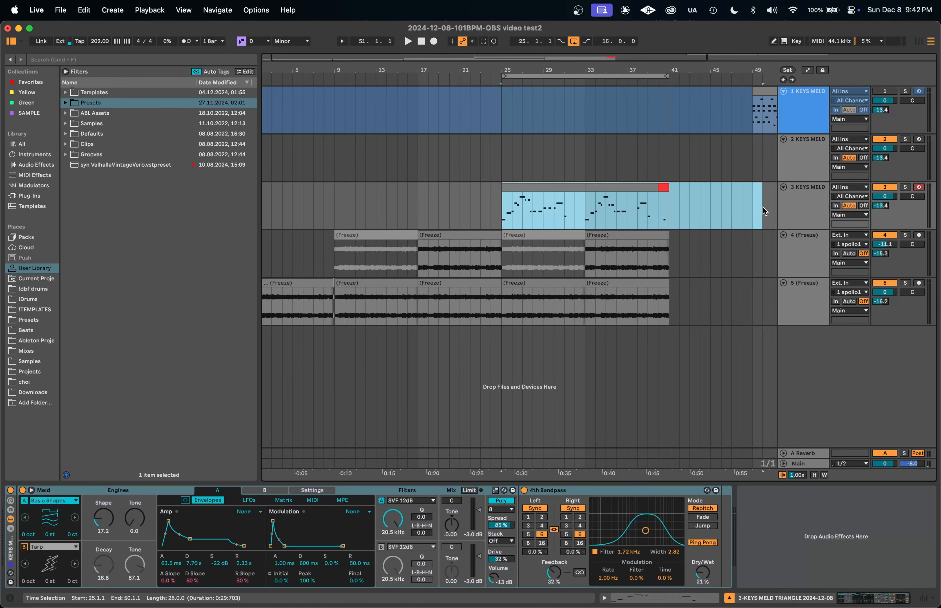
pyautogui.click(665, 211)
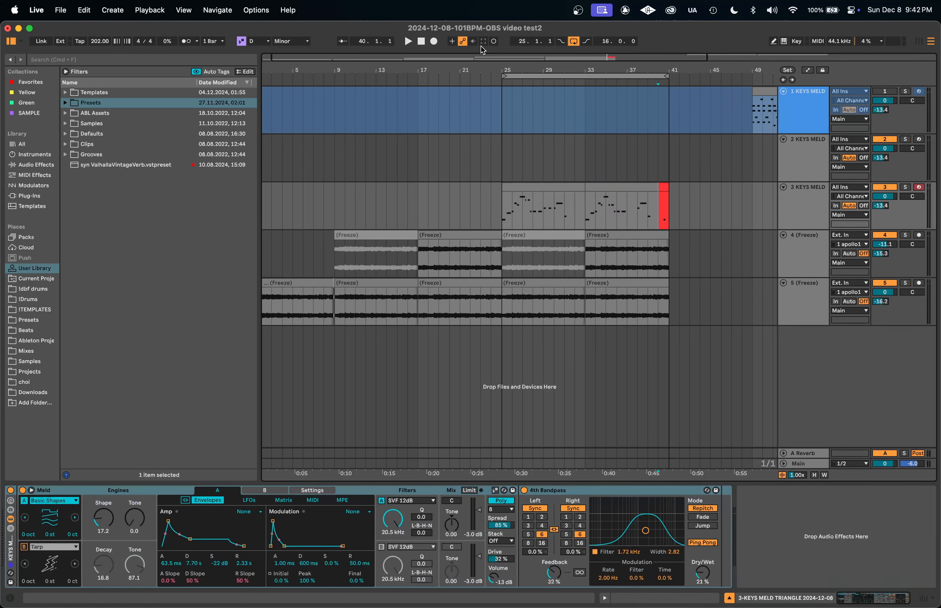
pyautogui.click(584, 158)
pyautogui.click(813, 160)
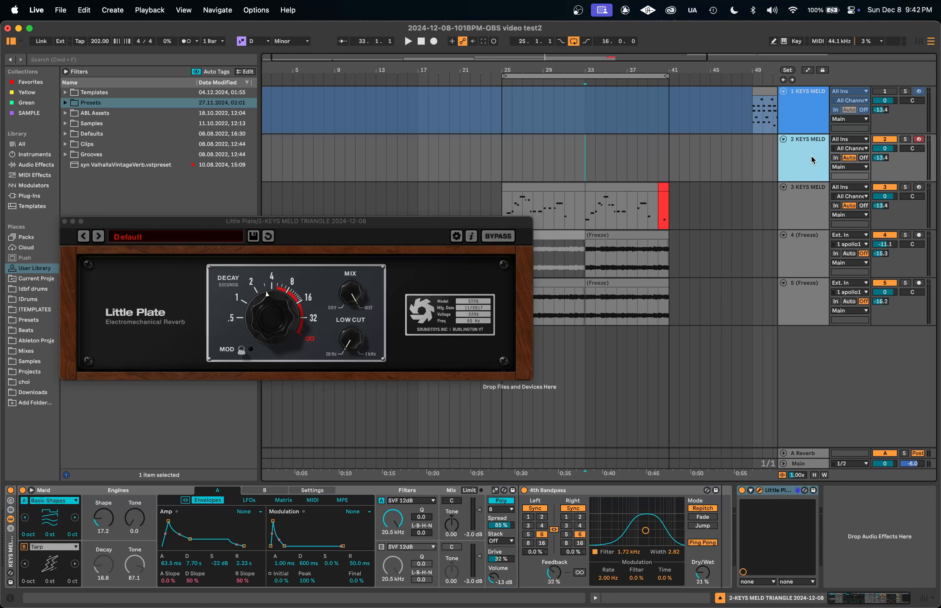
pyautogui.press('super+v')
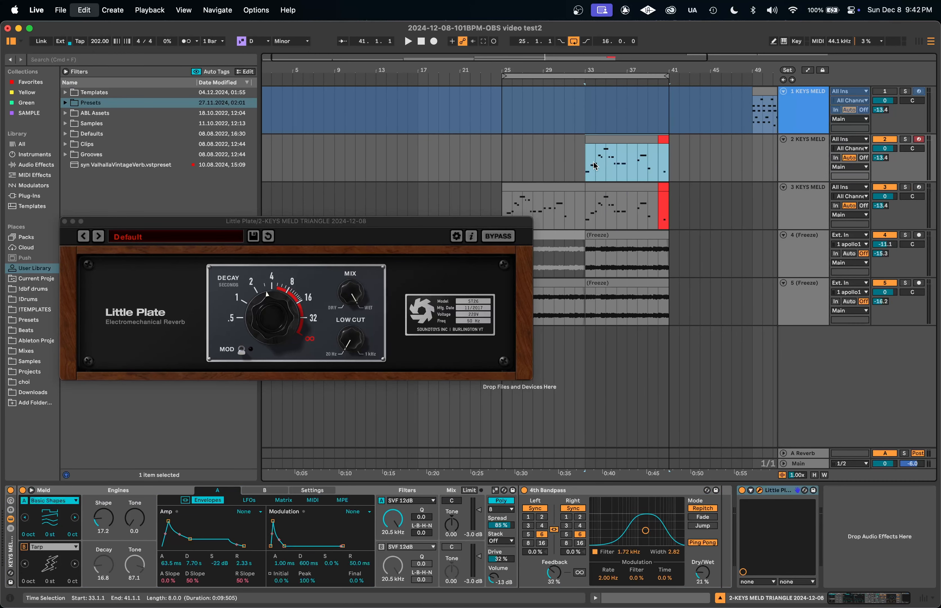
pyautogui.scroll(5, 592, 148)
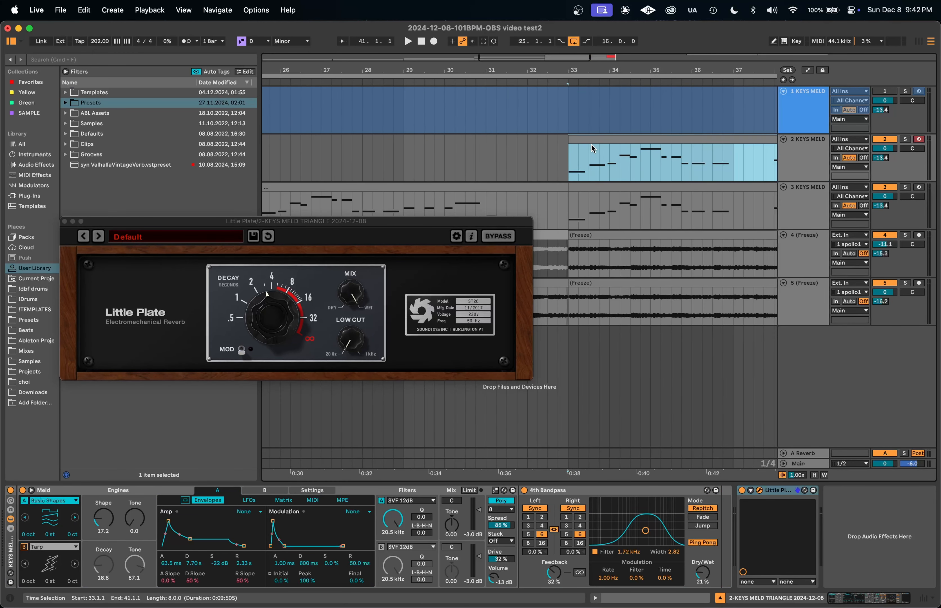
# Open the copied melody clip on the 2 KEYS MELD track for note editing, start playback and solo the track.
pyautogui.scroll(-2, 602, 139)
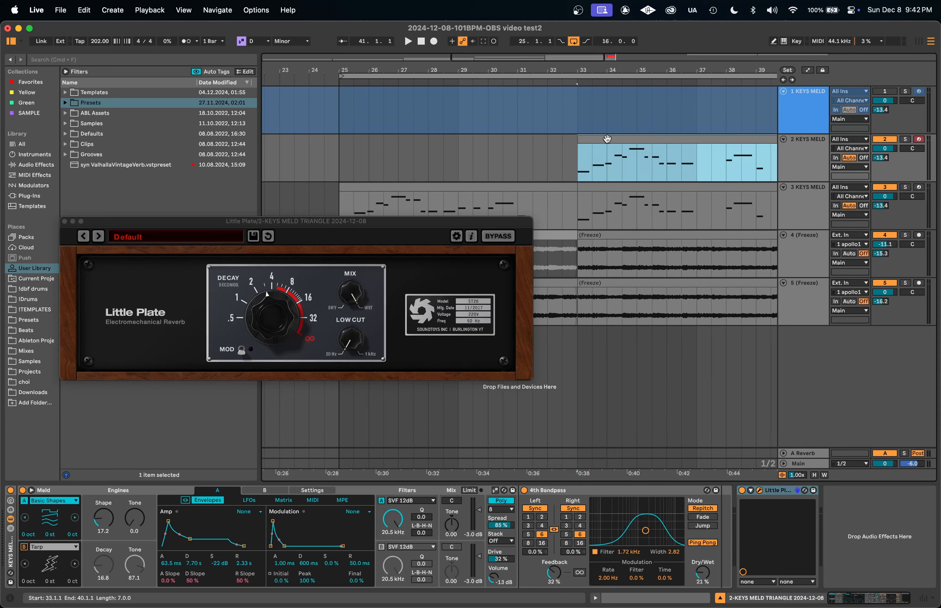
pyautogui.scroll(-3, 607, 139)
pyautogui.doubleClick(621, 157)
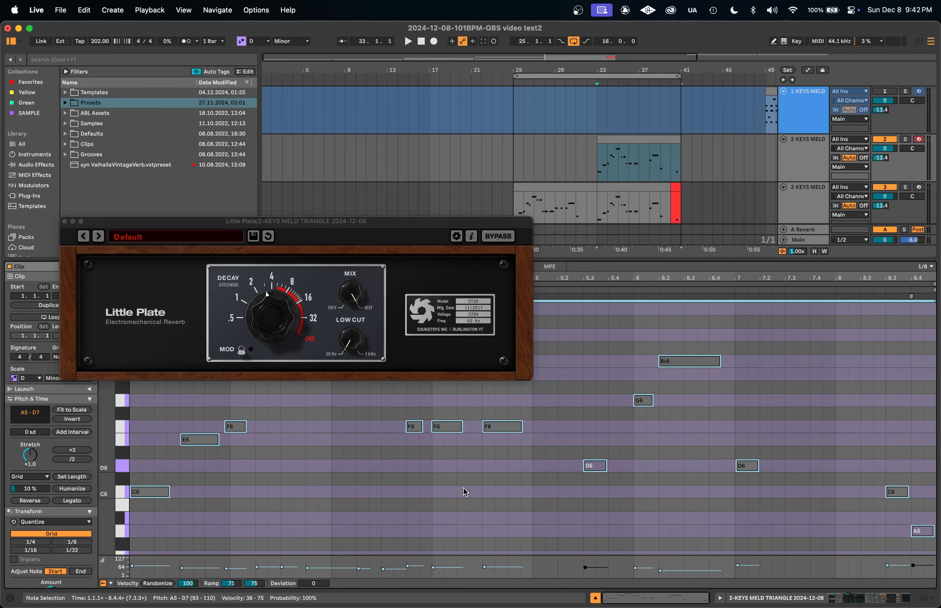
pyautogui.press('space')
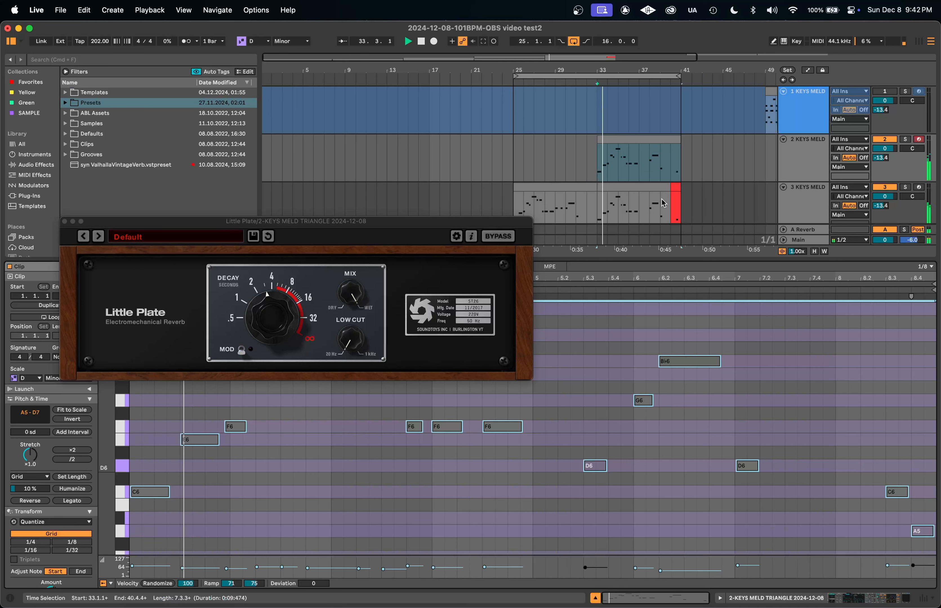
pyautogui.click(906, 140)
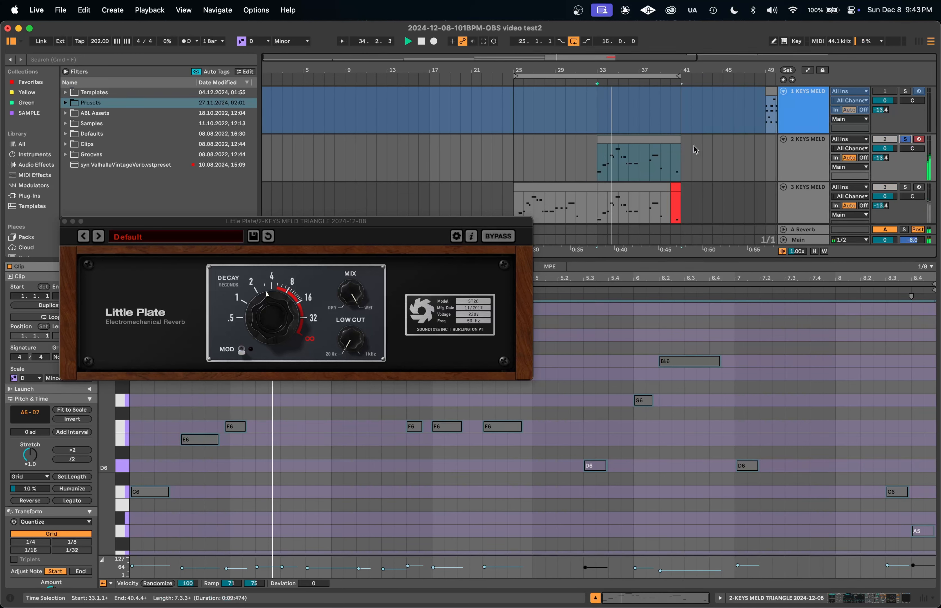
# Transpose all notes of the 2 KEYS MELD melody clip down three octaves.
pyautogui.click(593, 362)
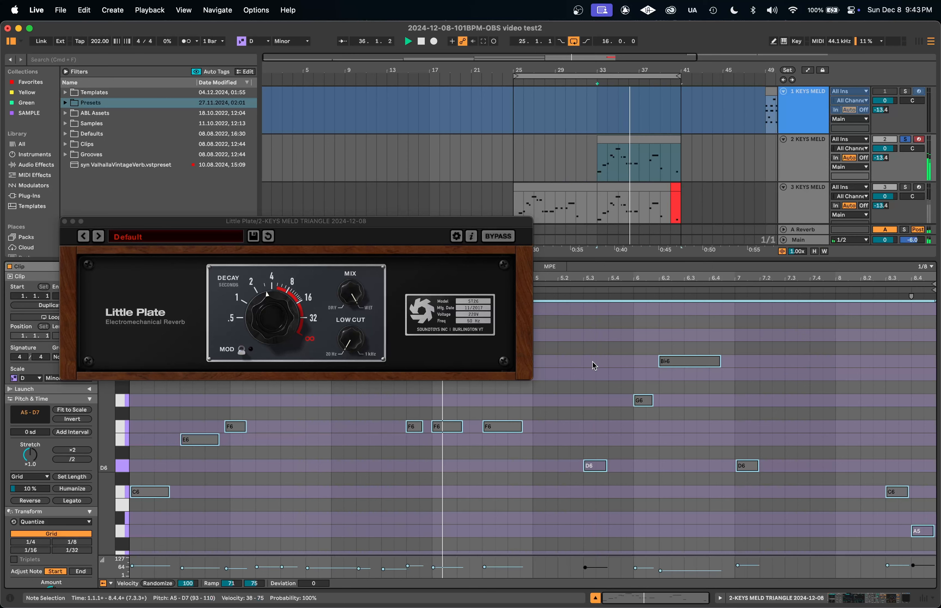
pyautogui.hotkey('shift', 'Down')
pyautogui.hotkey('shift', 'Down')
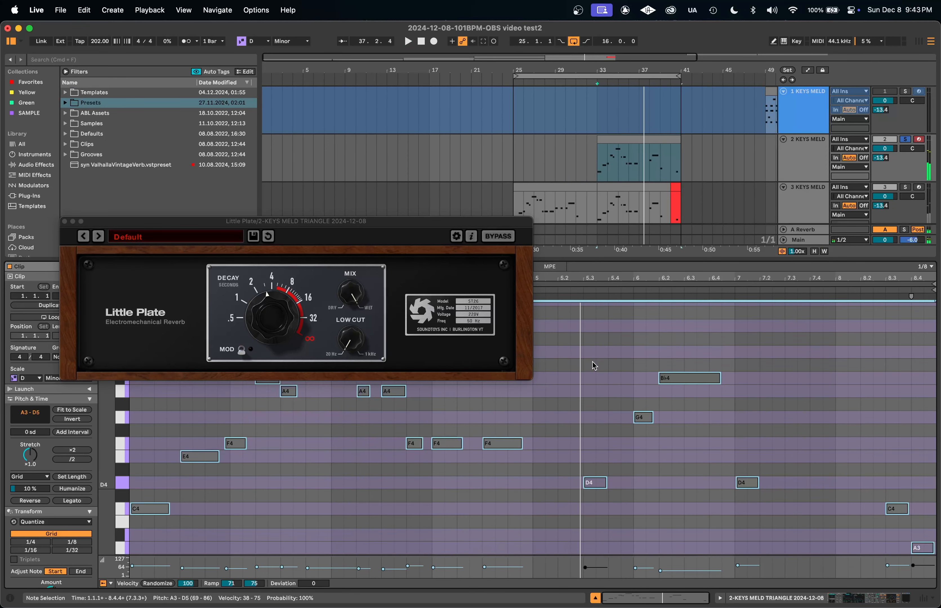
pyautogui.hotkey('shift', 'Down')
pyautogui.click(645, 160)
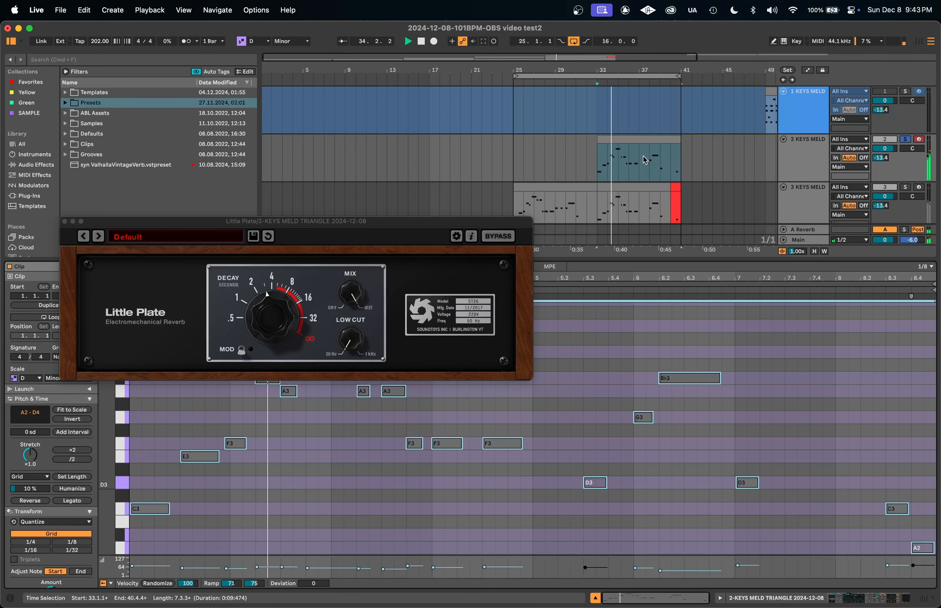
# Move the Little Plate window clear of the track lanes and shift the 2 KEYS MELD melody clip to start at bar 26.
pyautogui.hotkey('shift', 'Tab')
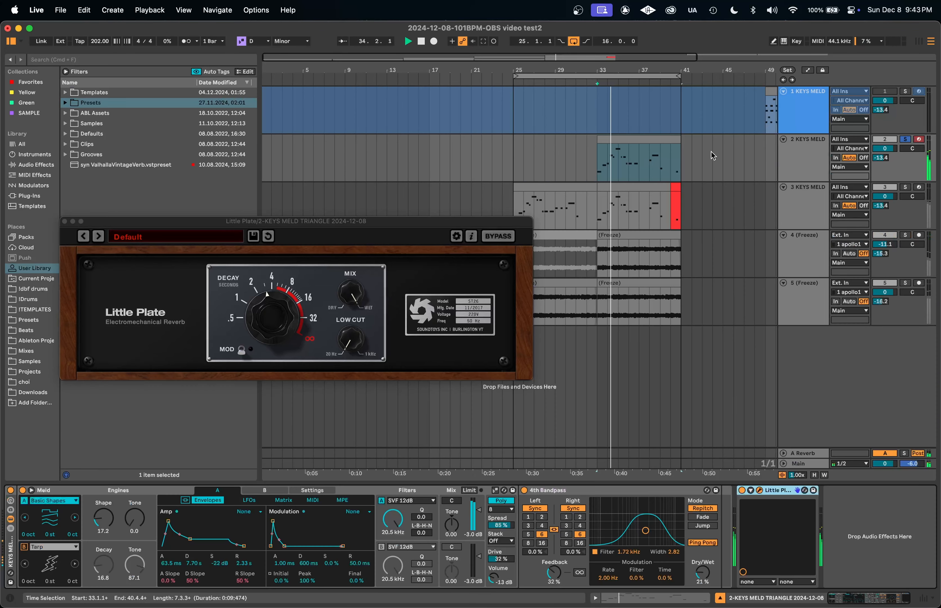
pyautogui.moveTo(329, 221); pyautogui.dragTo(499, 402)
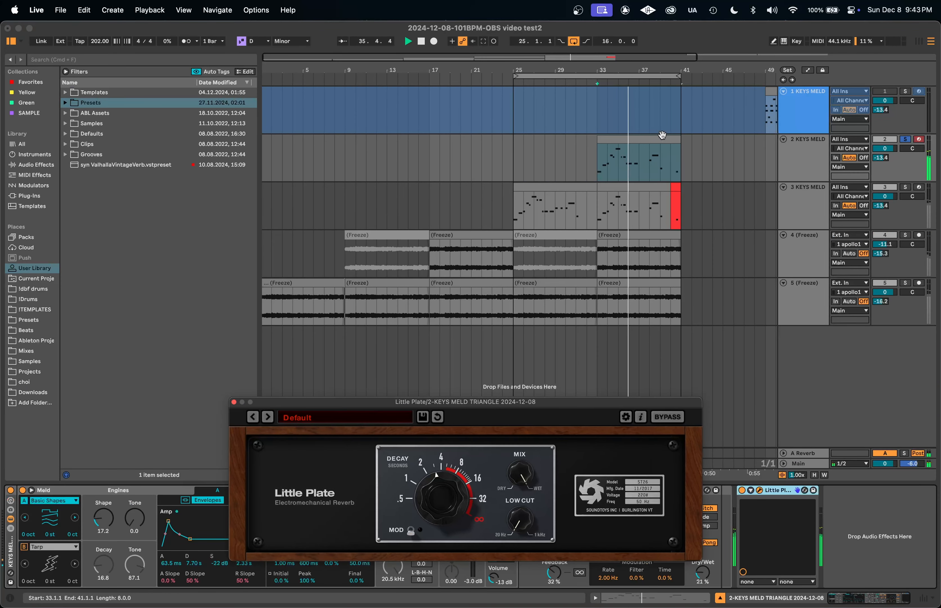
pyautogui.press('super+comma')
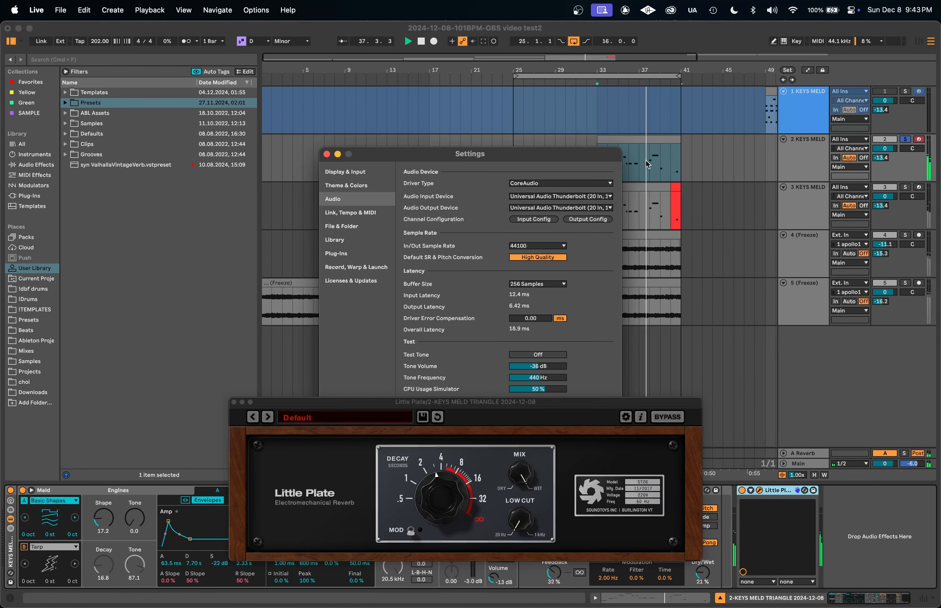
pyautogui.press('Escape')
pyautogui.click(659, 149)
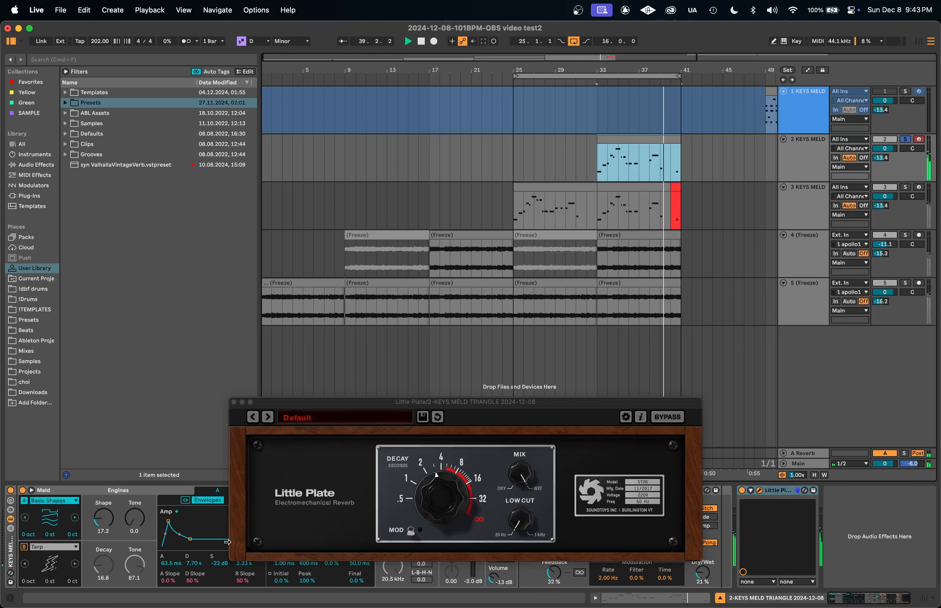
pyautogui.press('space')
pyautogui.moveTo(662, 148); pyautogui.dragTo(588, 147)
pyautogui.click(516, 170)
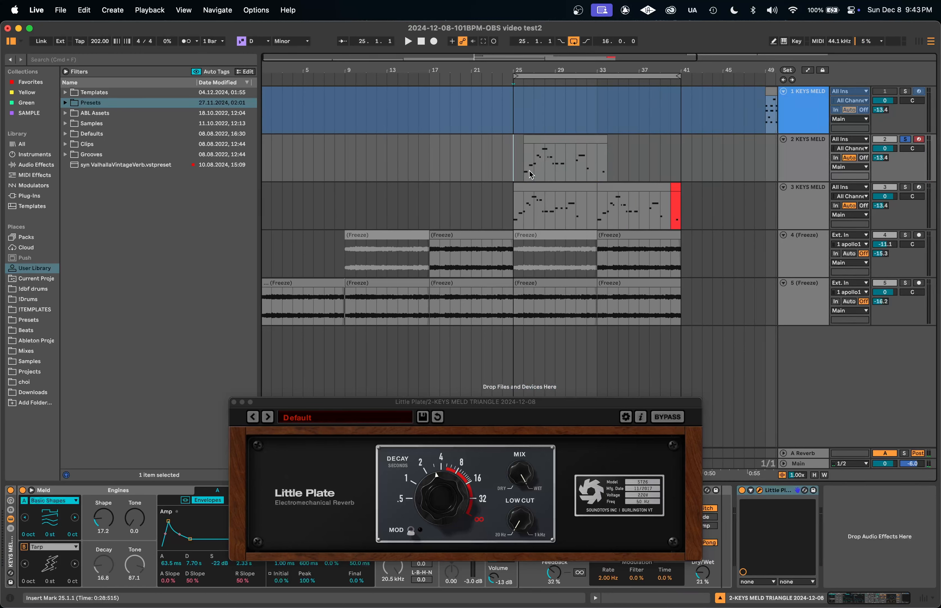
# Search the browser for "augraph", add AUGraphicEQ to the 2 KEYS MELD track and lower all 31 bands to -20 dB.
pyautogui.press('super+f')
pyautogui.write('augraph')
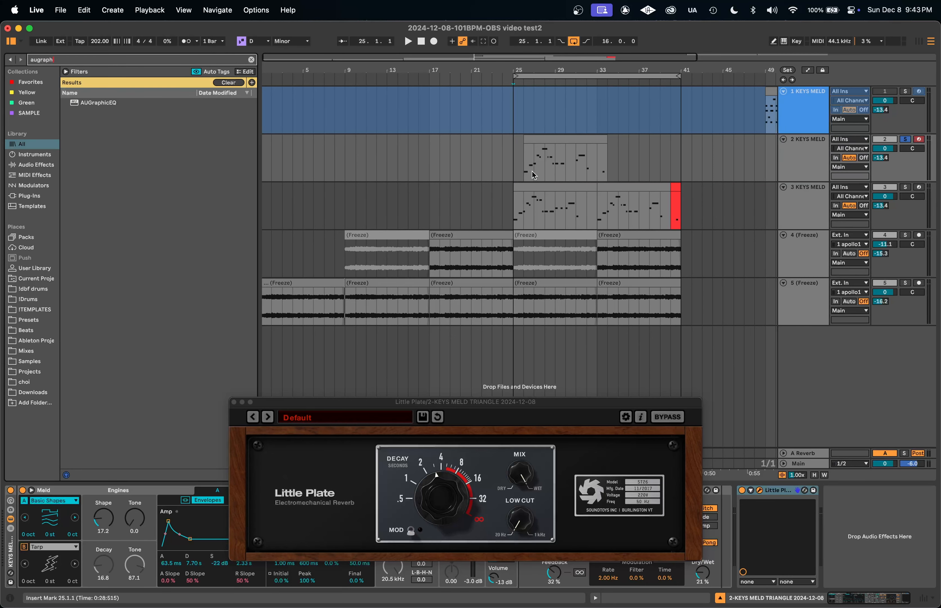
pyautogui.press('Down')
pyautogui.press('Return')
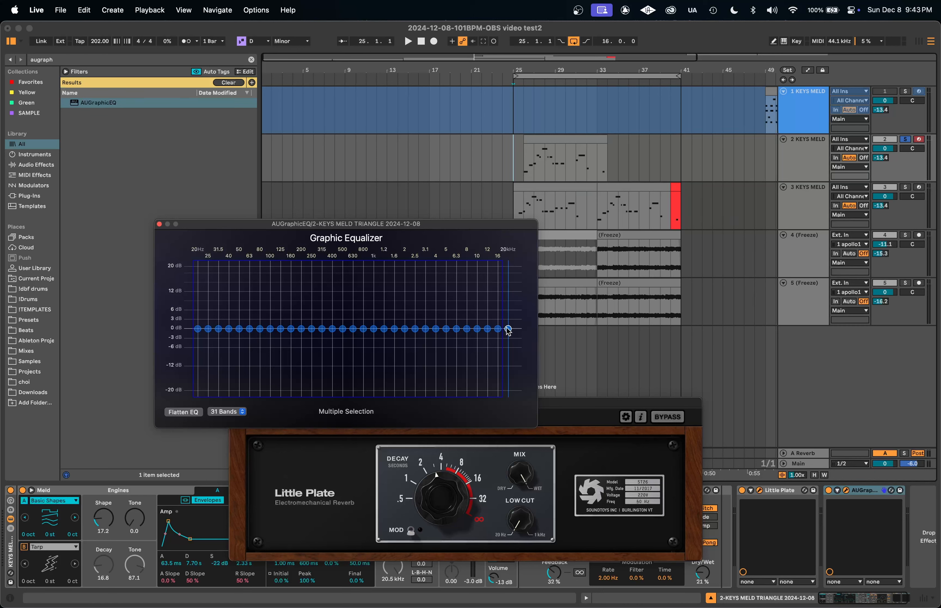
pyautogui.moveTo(509, 329); pyautogui.dragTo(509, 394)
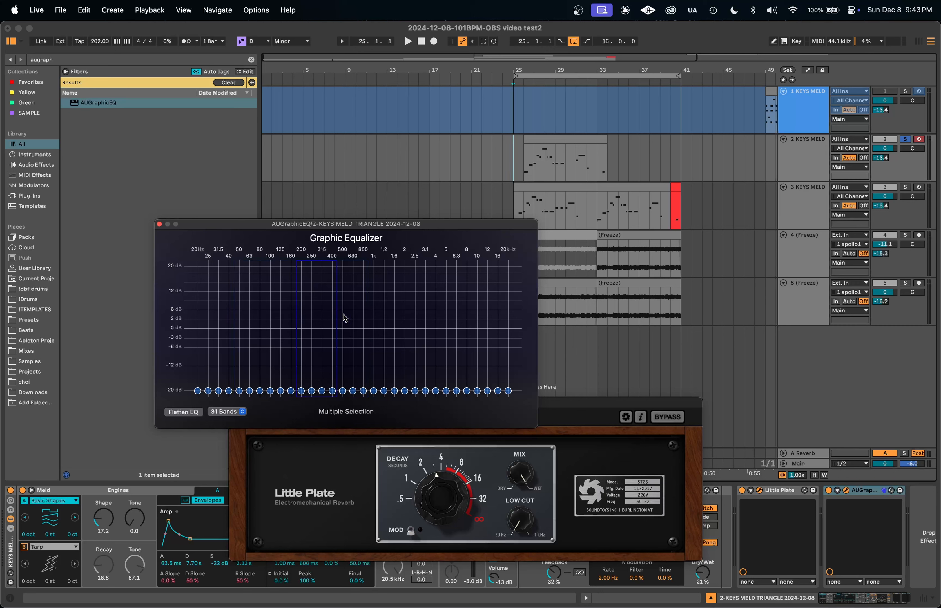
# Try raising the 200 Hz to 1.6 kHz bands to about -1 dB, and pull them back down to -20 dB.
pyautogui.moveTo(395, 393); pyautogui.dragTo(396, 334)
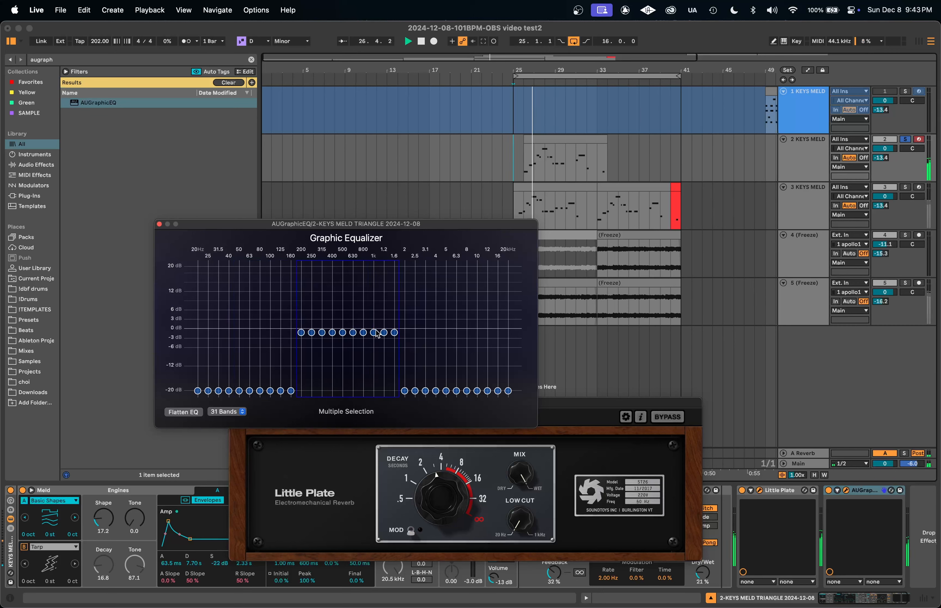
pyautogui.moveTo(384, 335); pyautogui.dragTo(385, 409)
# Raise the 4–8 kHz bands to about 0 dB, 1.2–3.1 kHz to about 3.4 dB and 500 Hz–1 kHz to about -1 dB, and close the equalizer.
pyautogui.click(441, 334)
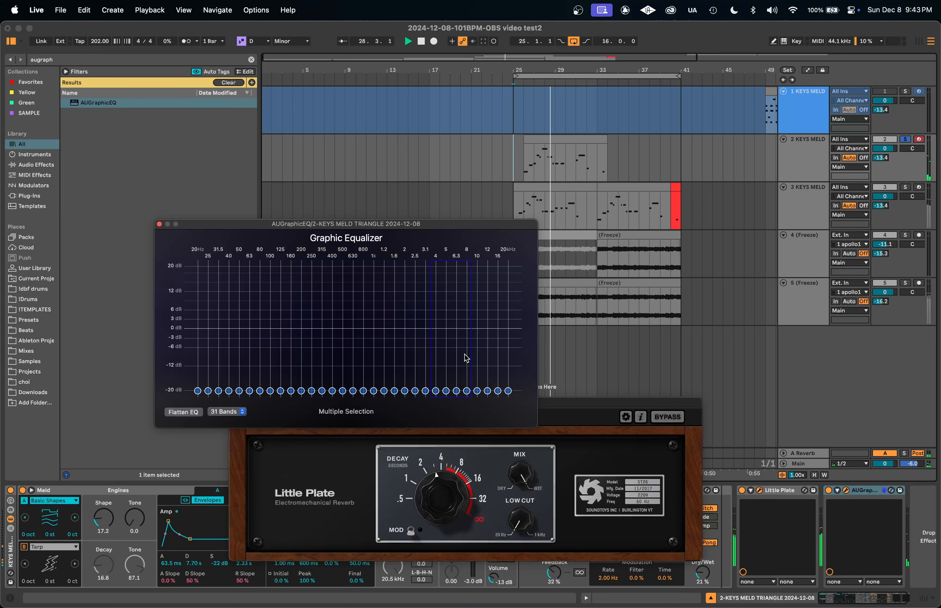
pyautogui.moveTo(446, 392); pyautogui.dragTo(459, 327)
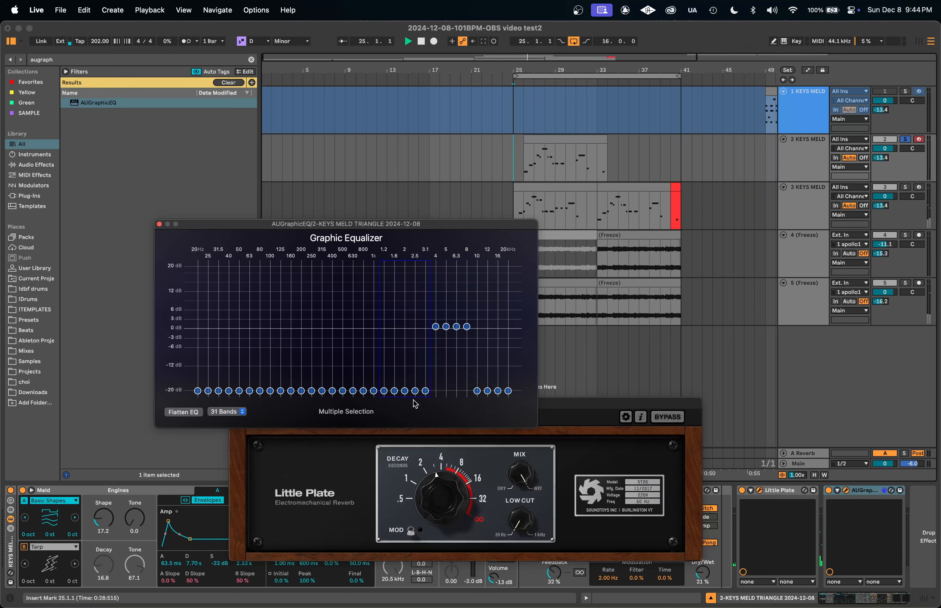
pyautogui.moveTo(425, 397); pyautogui.dragTo(431, 322)
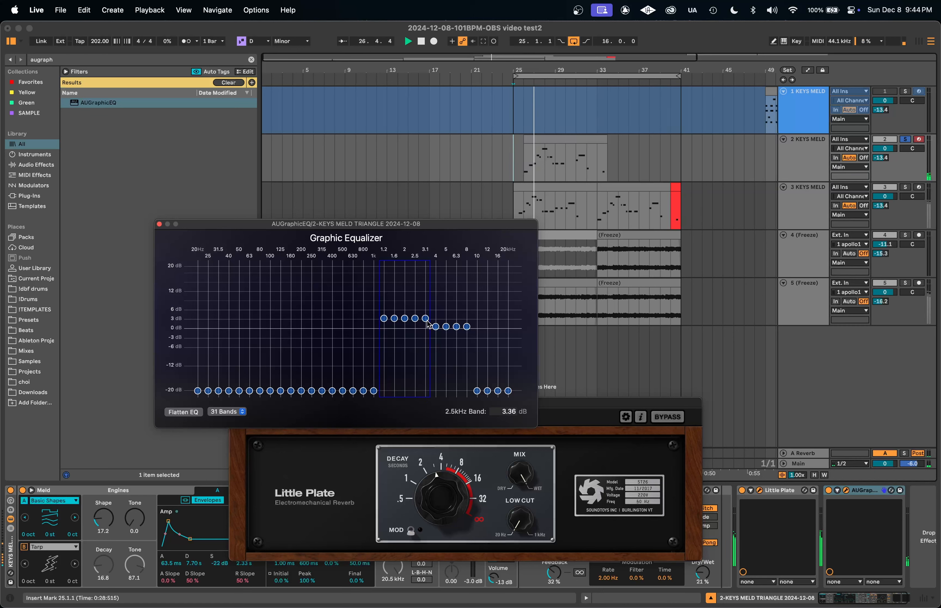
pyautogui.moveTo(346, 305); pyautogui.dragTo(382, 337)
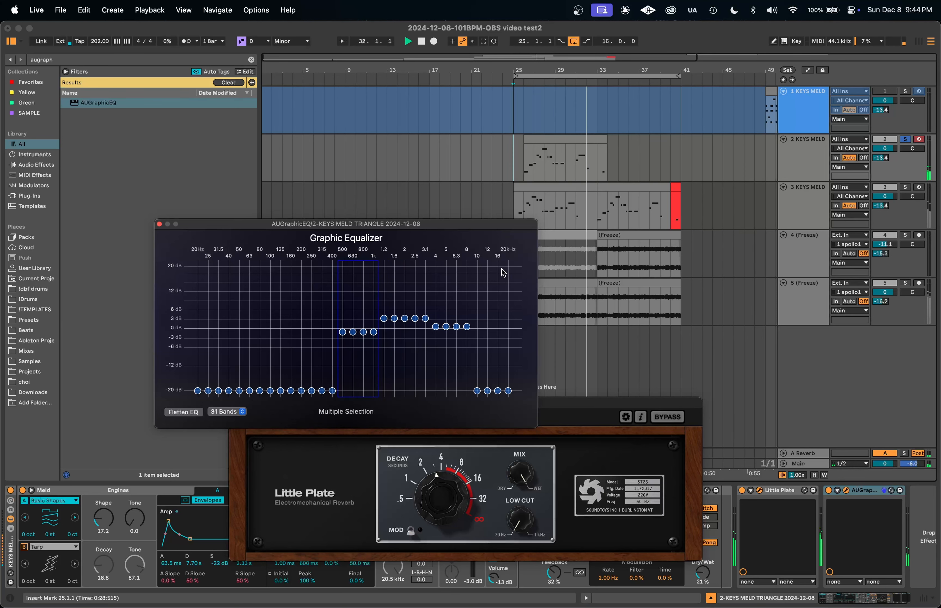
pyautogui.click(159, 224)
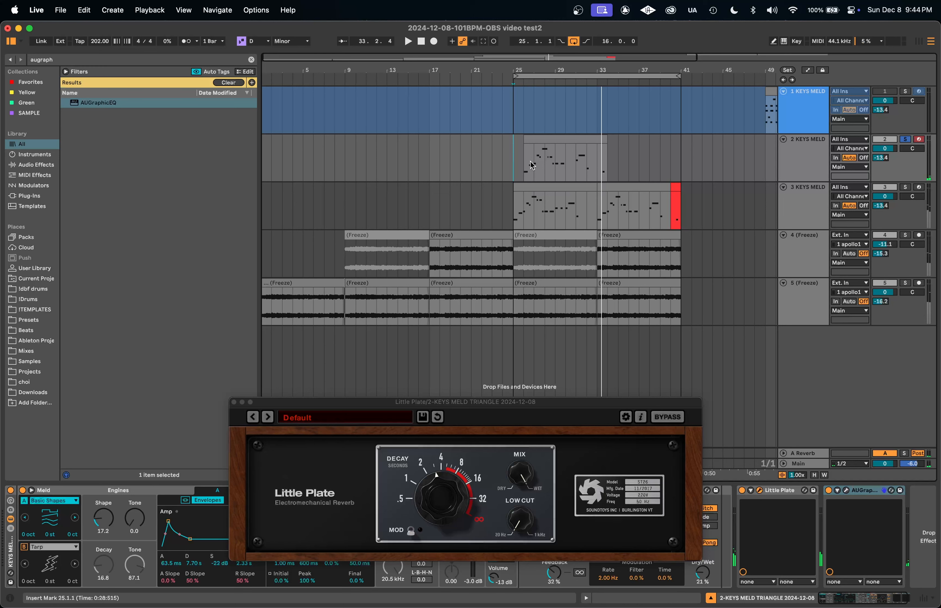
# Unsolo the 2 KEYS MELD track, set its volume to 6.0 dB and pan it to 33L during playback.
pyautogui.press('space')
pyautogui.press('space')
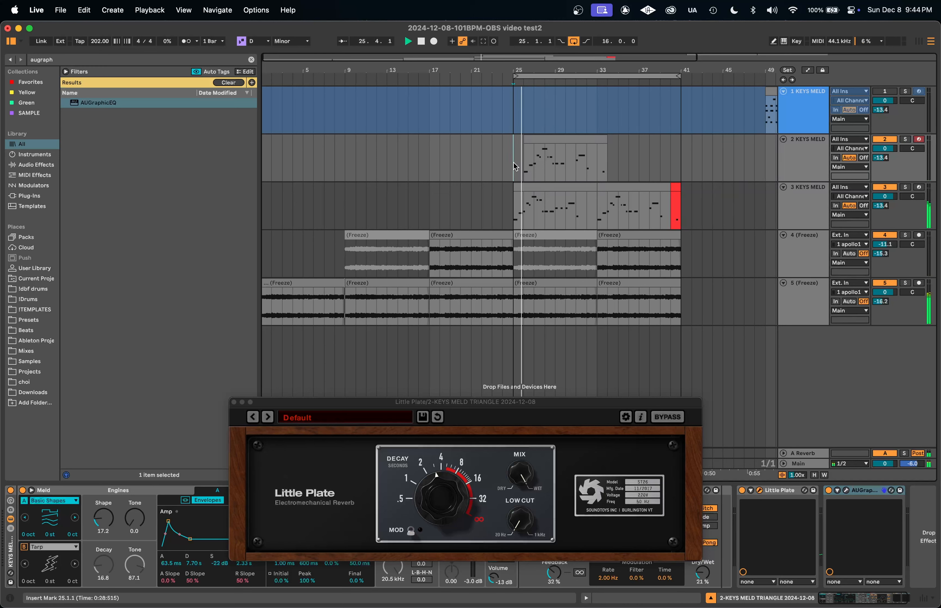
pyautogui.moveTo(893, 149); pyautogui.dragTo(910, 143)
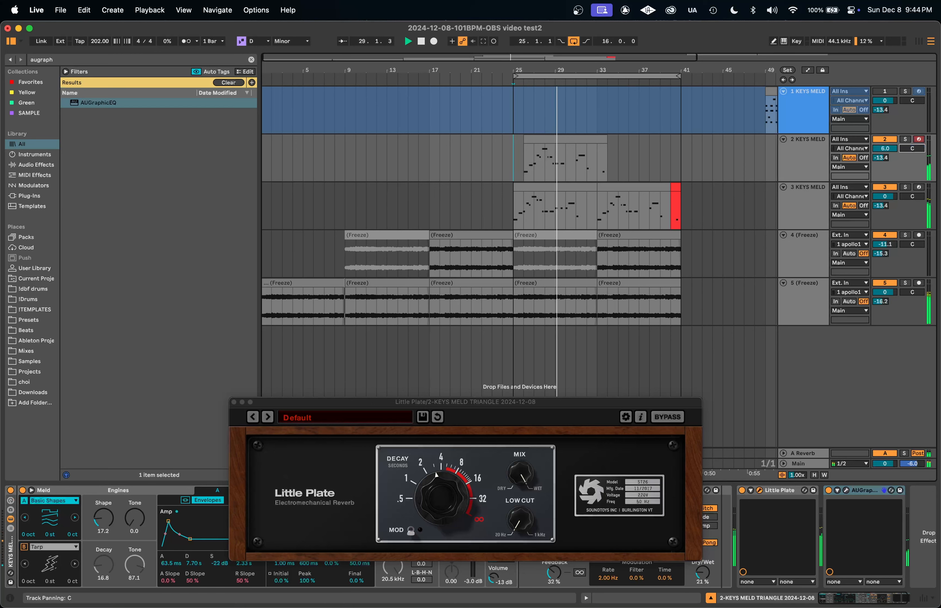
pyautogui.moveTo(913, 149)
pyautogui.mouseDown()
pyautogui.moveTo(912, 168)
pyautogui.moveTo(912, 150)
pyautogui.mouseUp()
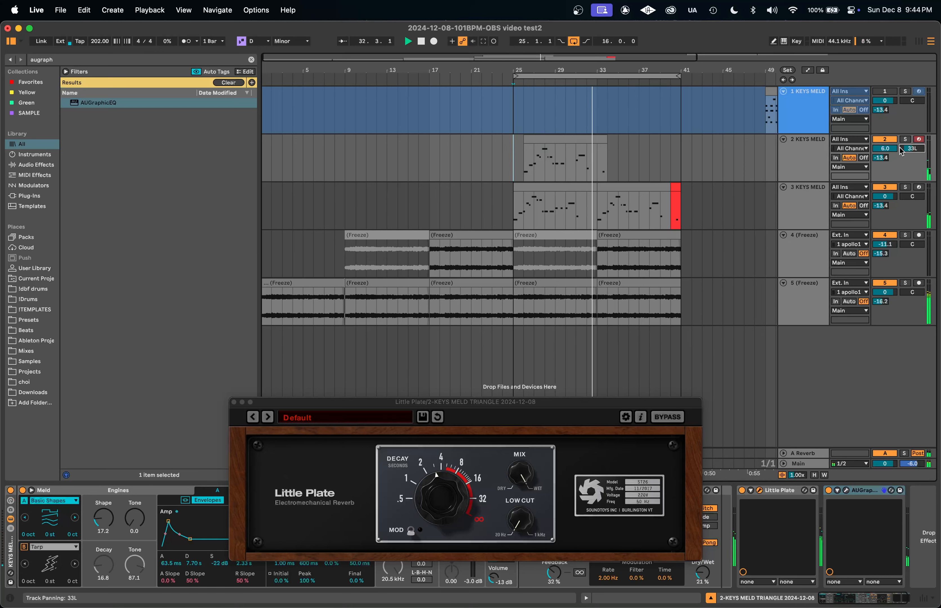
# Deactivate the 2 KEYS MELD clip sections at bars 26 to 30 and 33 to 34, keeping bars 30 to 33 active.
pyautogui.moveTo(627, 159); pyautogui.dragTo(546, 168)
pyautogui.click(565, 167)
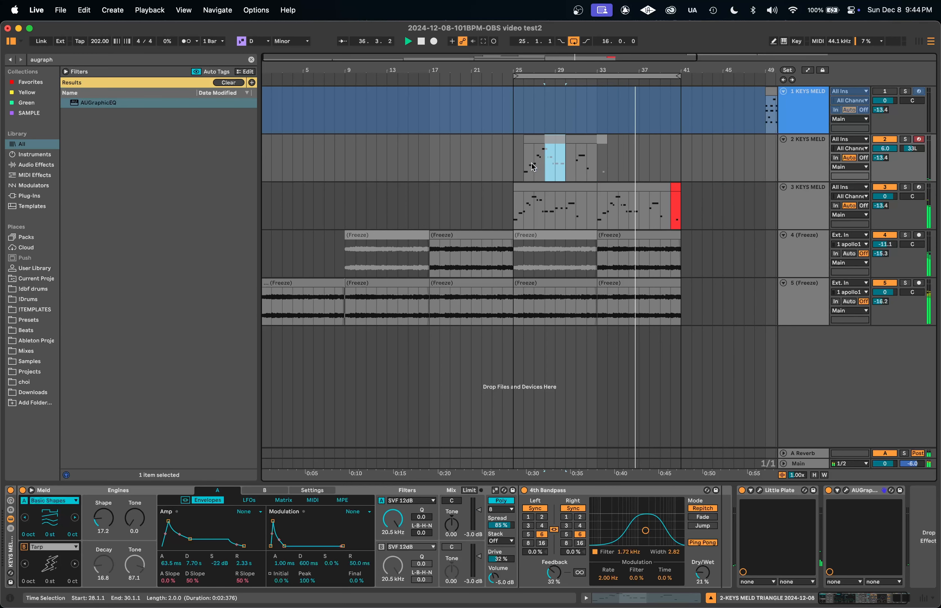
pyautogui.click(507, 173)
pyautogui.click(628, 159)
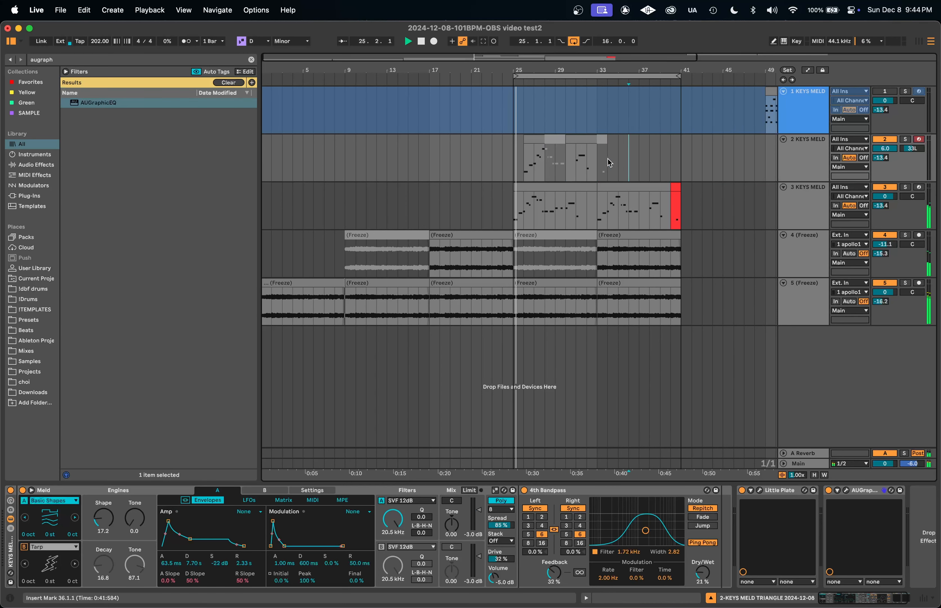
pyautogui.scroll(2, 609, 160)
pyautogui.moveTo(588, 160); pyautogui.dragTo(518, 158)
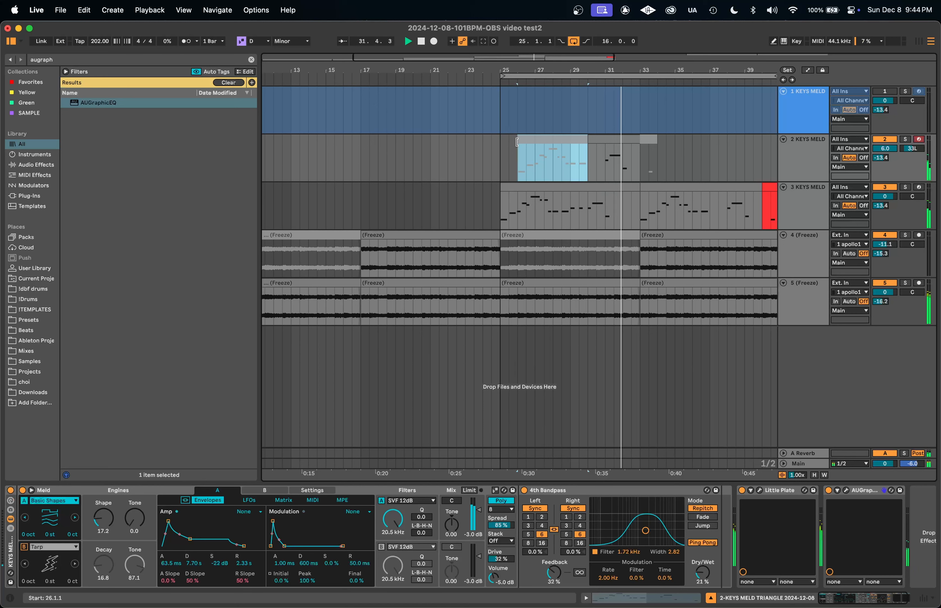
pyautogui.click(599, 162)
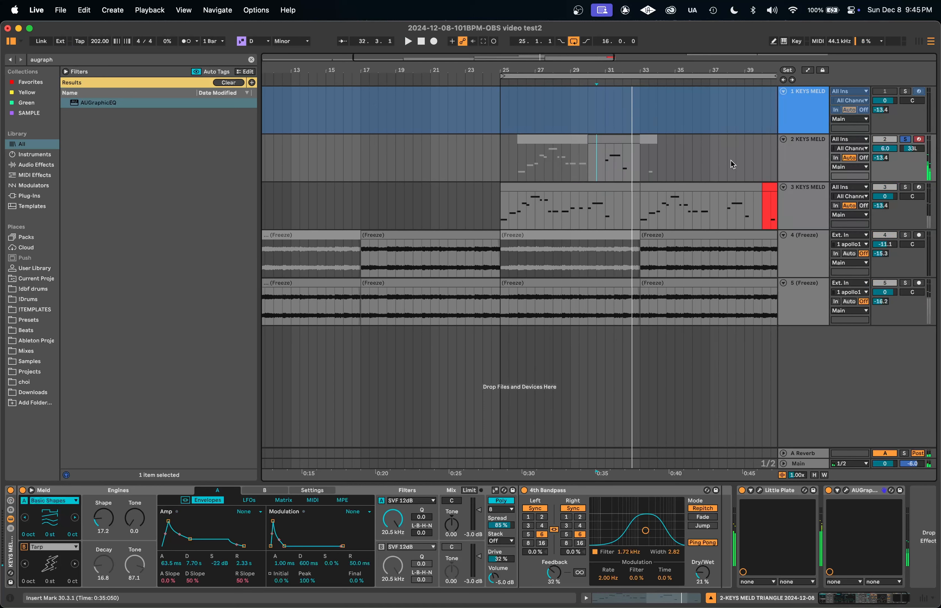
# Reset the 2 KEYS MELD track's pan to center and delete its deactivated clip section at bars 26 to 30.
pyautogui.press('space')
pyautogui.click(912, 149)
pyautogui.press('Delete')
pyautogui.press('space')
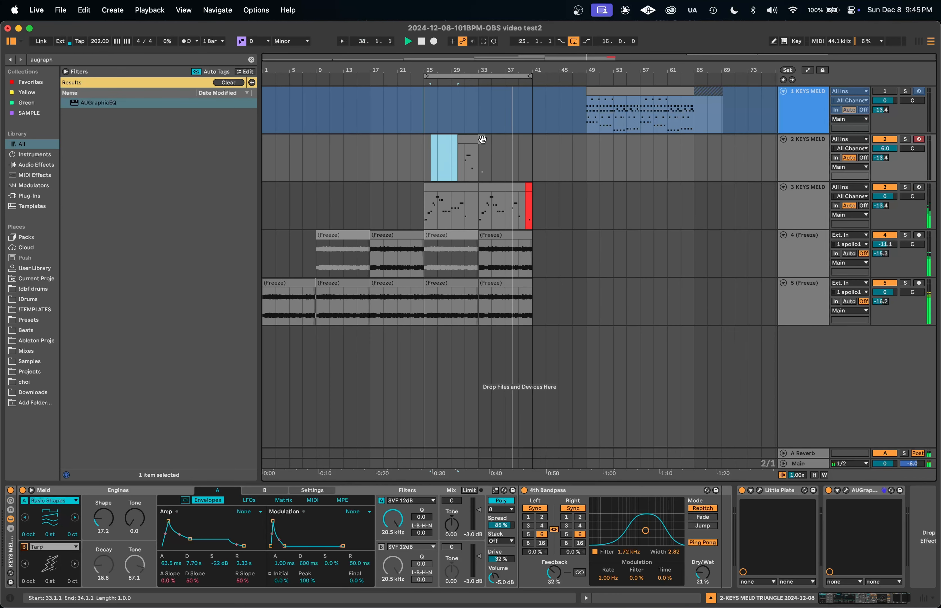
# Consolidate bars 25 to 33 on the 2 KEYS MELD track and move the deactivated one-bar section to bar 40.
pyautogui.moveTo(431, 162); pyautogui.dragTo(482, 157)
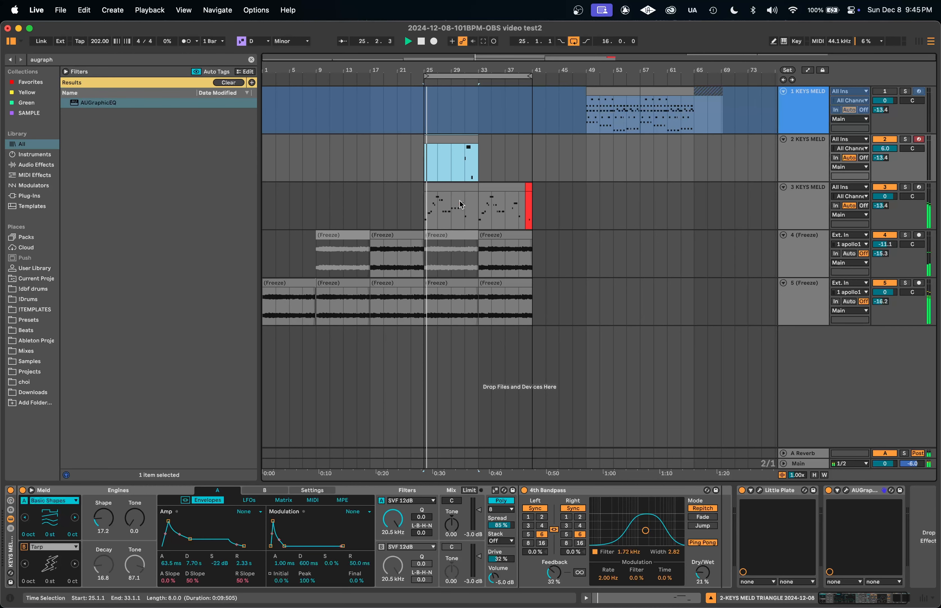
pyautogui.click(489, 248)
# Copy the first frozen clip on track 5 and paste it at bar 41 of the same track.
pyautogui.click(299, 286)
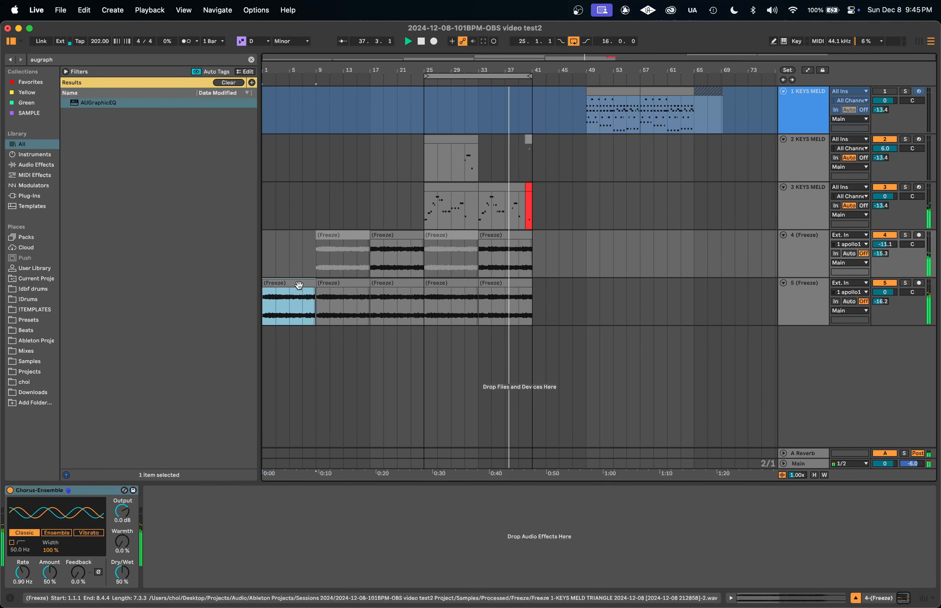
pyautogui.click(533, 300)
pyautogui.press('super+v')
pyautogui.click(586, 301)
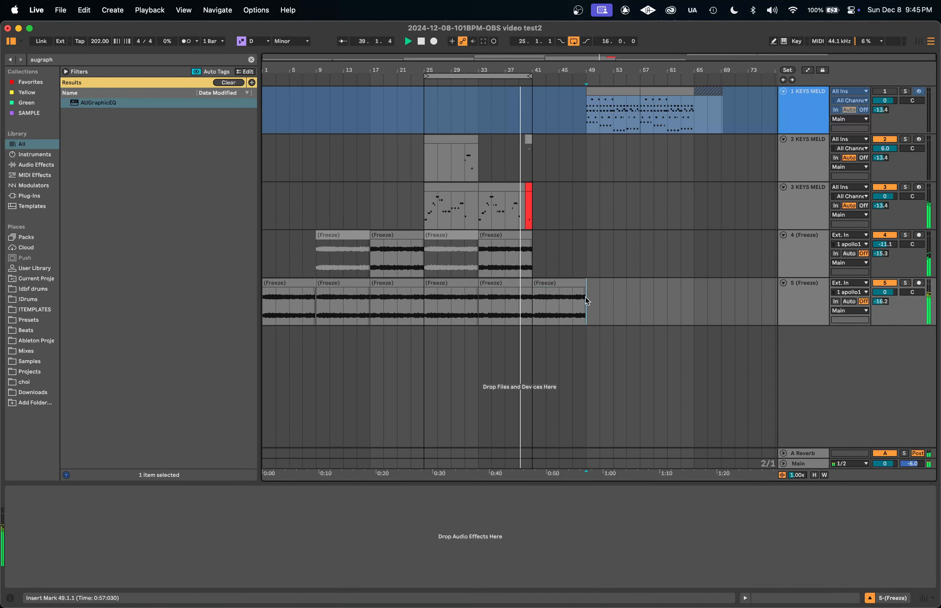
# Turn off the arrangement loop and color the pasted frozen clip at bar 41 on track 5 blue.
pyautogui.click(569, 285)
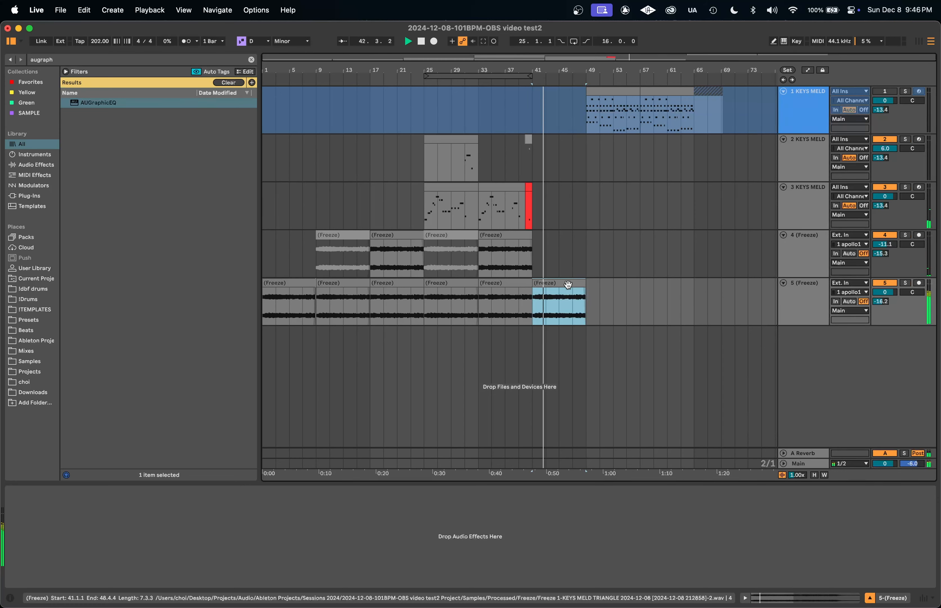
pyautogui.rightClick(569, 284)
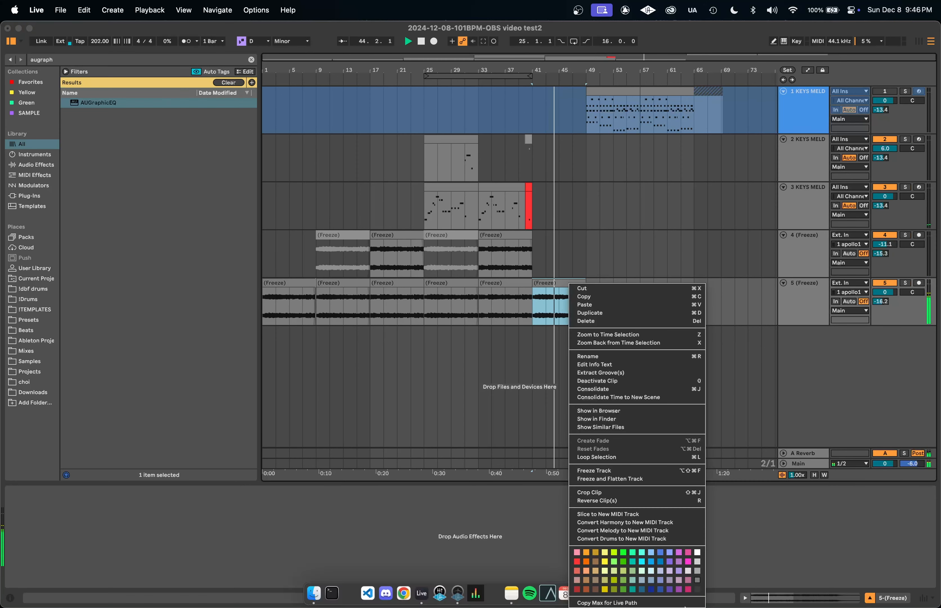
pyautogui.click(656, 554)
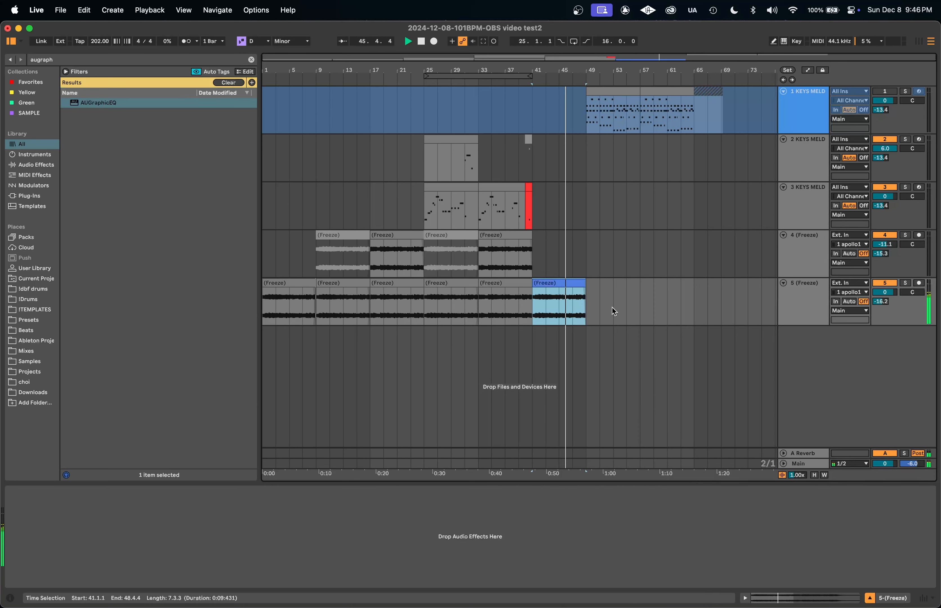
# Color the first frozen clip on track 5 blue and paste a copy at bar 49 of the same track.
pyautogui.click(302, 289)
pyautogui.click(600, 312)
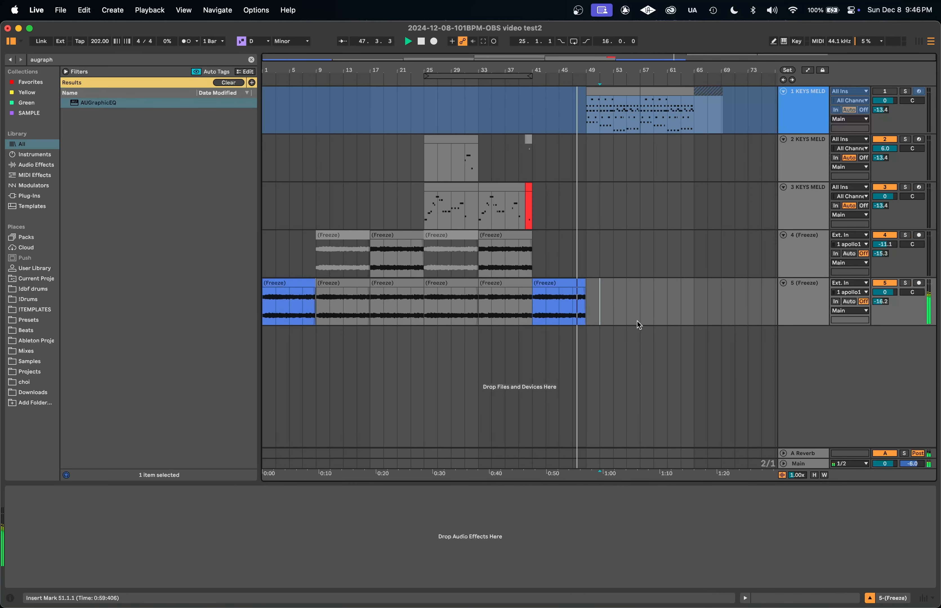
pyautogui.click(586, 300)
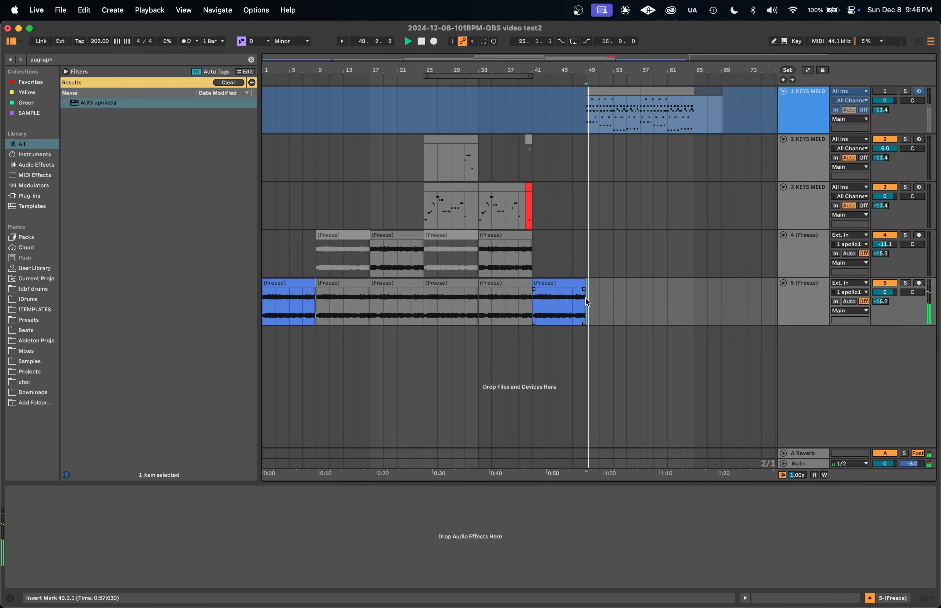
pyautogui.keyDown('shift'); pyautogui.click(638, 297); pyautogui.keyUp('shift')
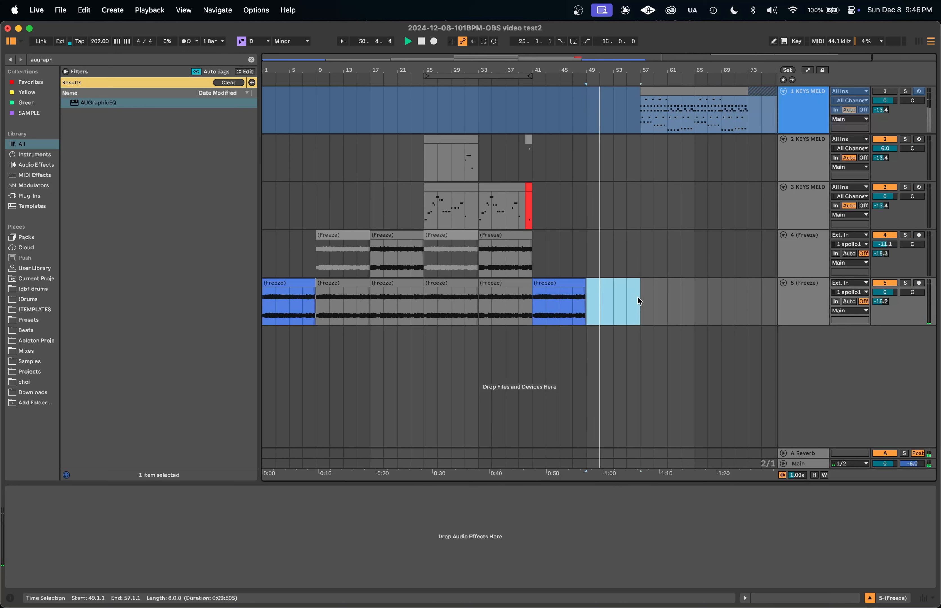
pyautogui.press('super+v')
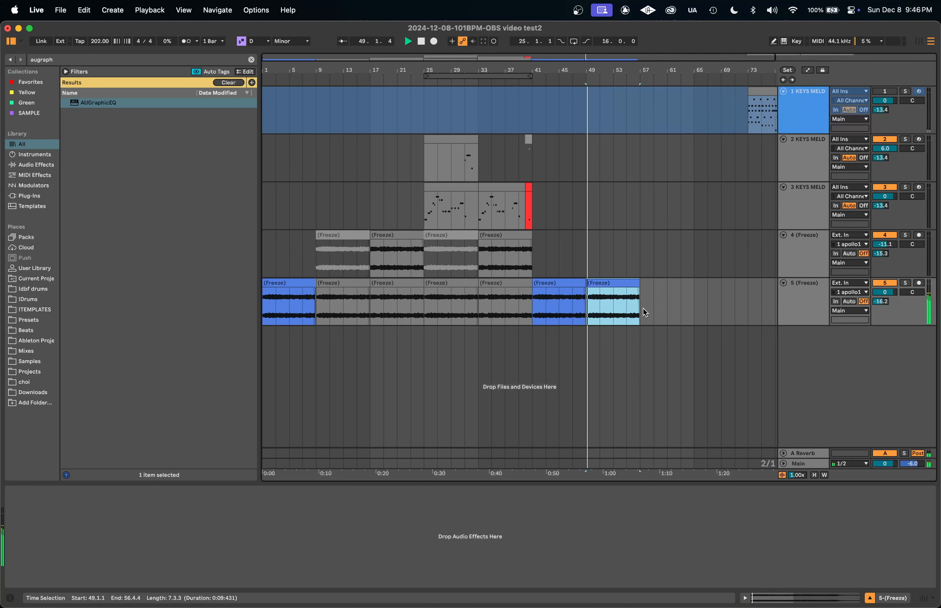
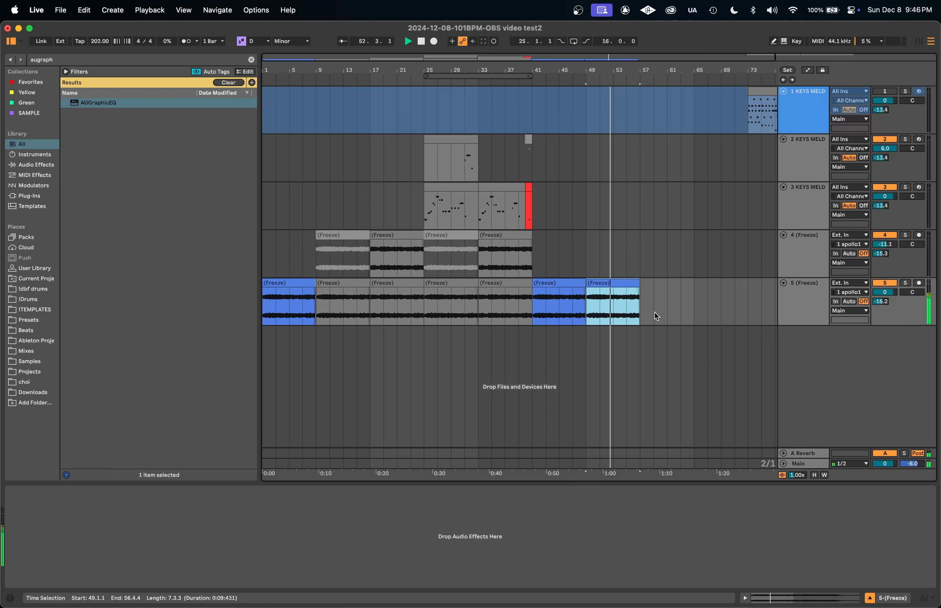
# Shorten the pasted blue clip at bar 49 on track 5 so it ends at bar 56.
pyautogui.scroll(5, 634, 307)
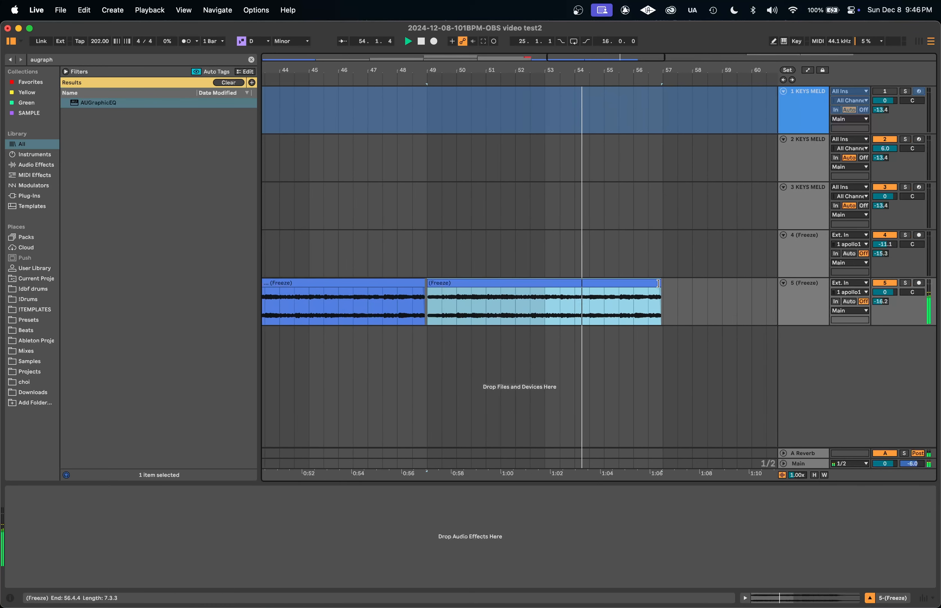
pyautogui.moveTo(656, 284); pyautogui.dragTo(626, 285)
pyautogui.scroll(-6, 380, 282)
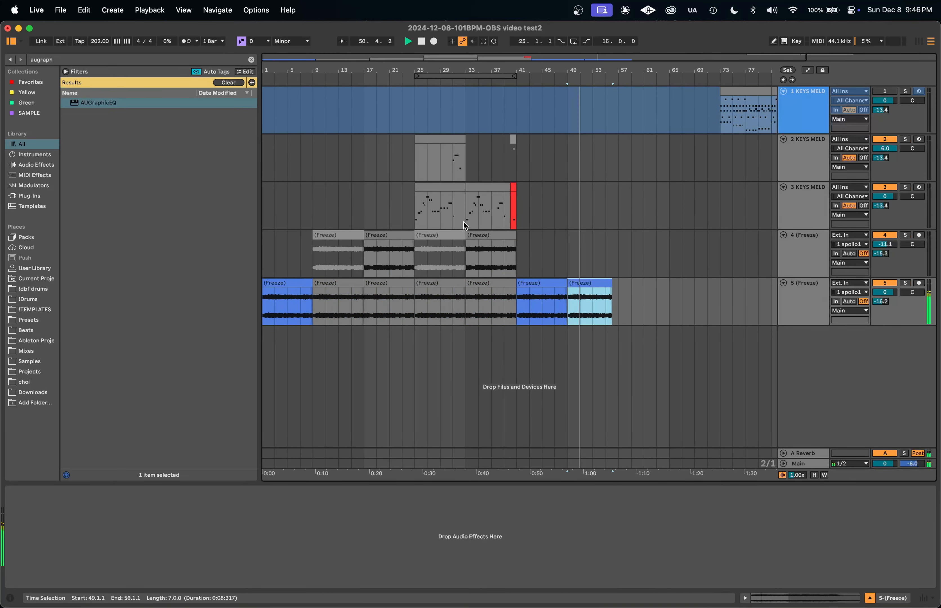
# Copy bars 17 to 25 of tracks 4 and 5 to bar 57 and duplicate the pasted section to bar 65.
pyautogui.click(389, 241)
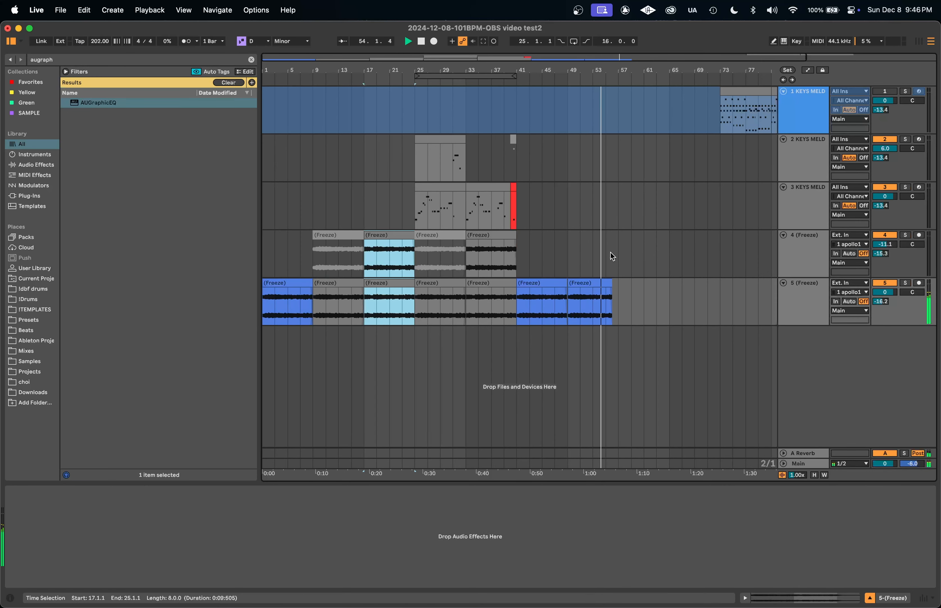
pyautogui.click(616, 321)
pyautogui.press('super+v')
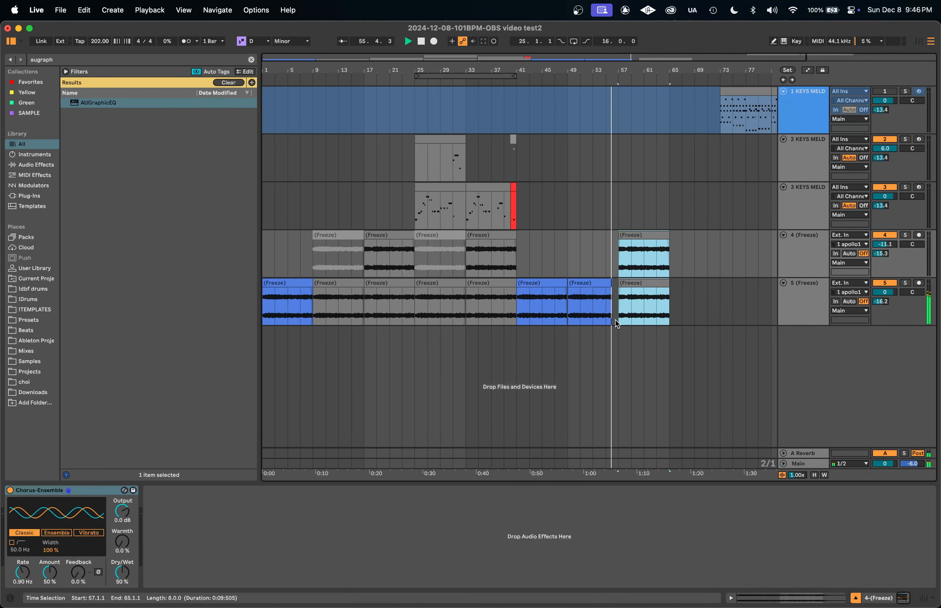
pyautogui.scroll(5, 616, 320)
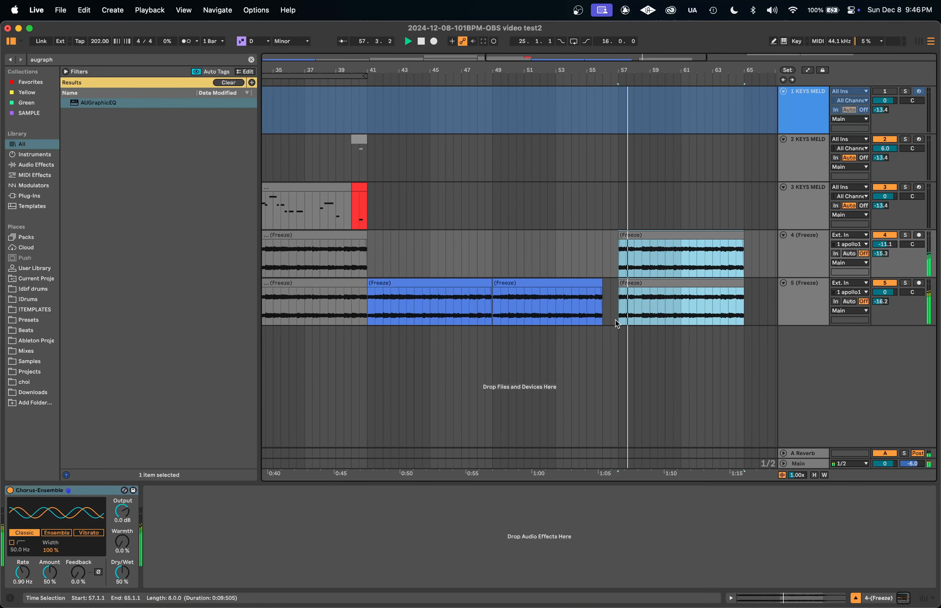
pyautogui.scroll(-5, 616, 320)
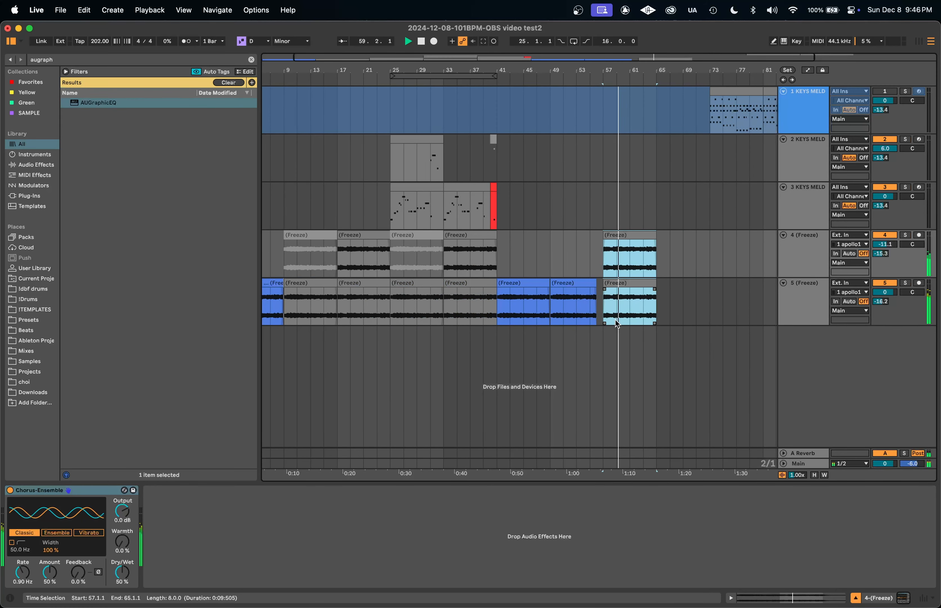
pyautogui.hscroll(2, 616, 319)
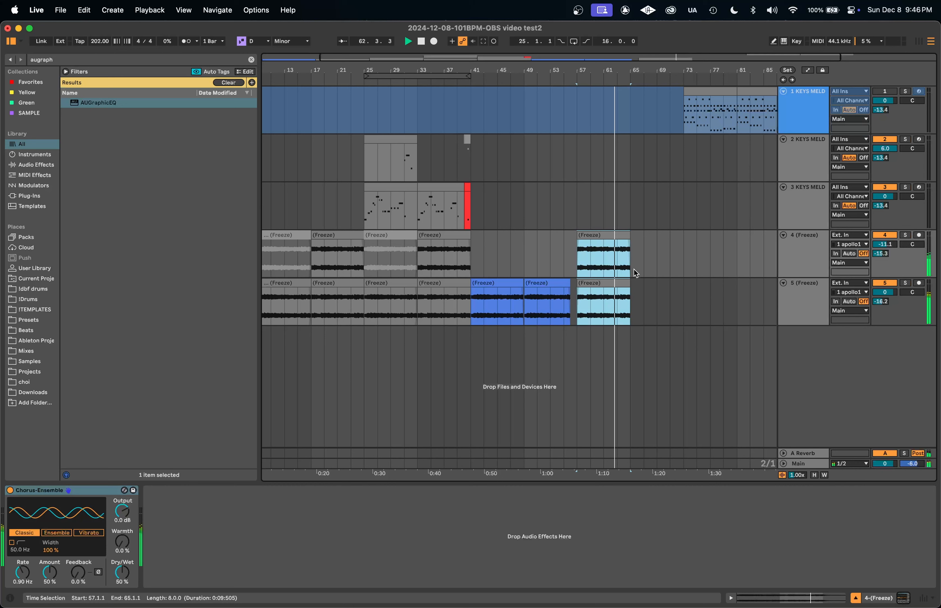
pyautogui.press('super+d')
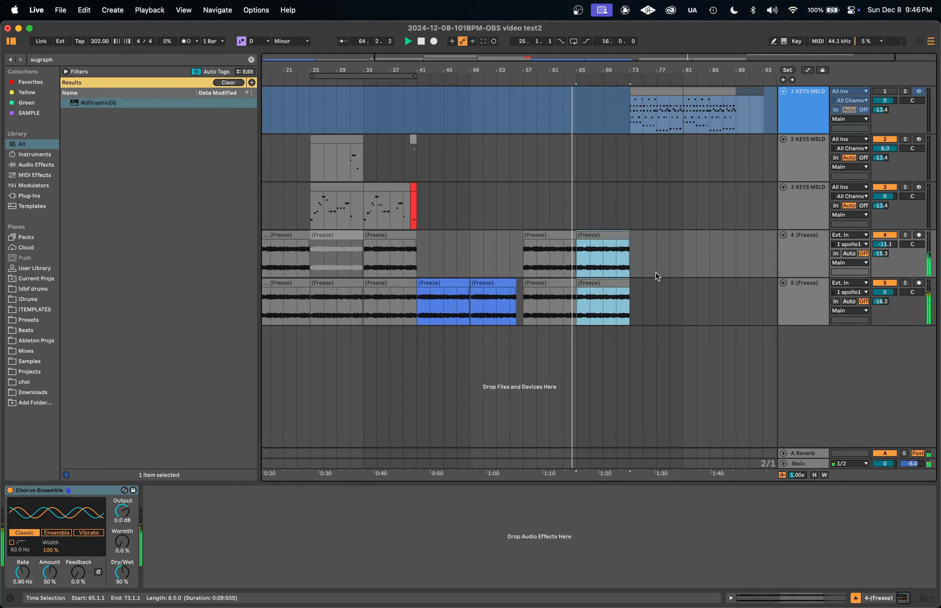
pyautogui.moveTo(618, 262); pyautogui.dragTo(666, 261)
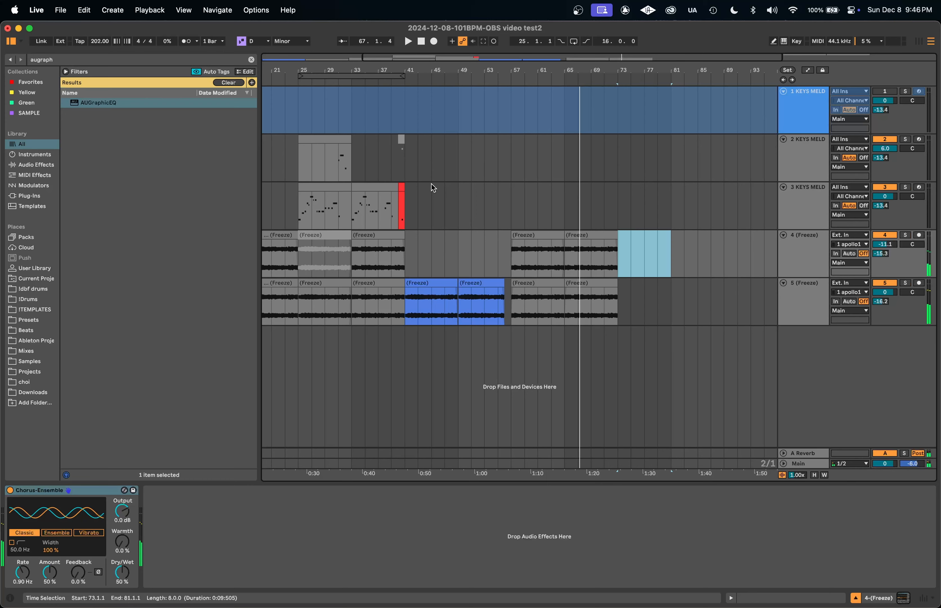
pyautogui.moveTo(442, 210); pyautogui.dragTo(298, 161)
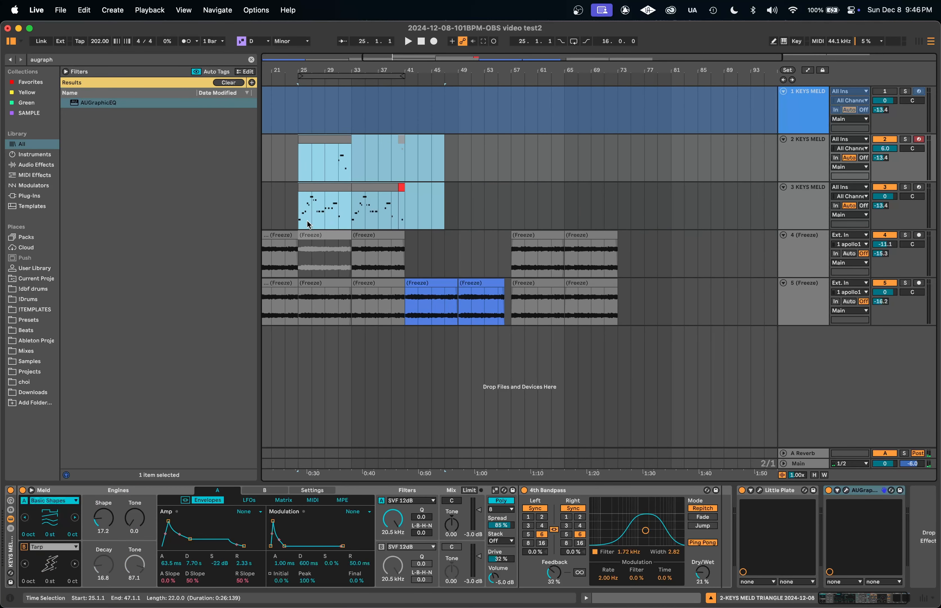
pyautogui.hscroll(-5, 331, 197)
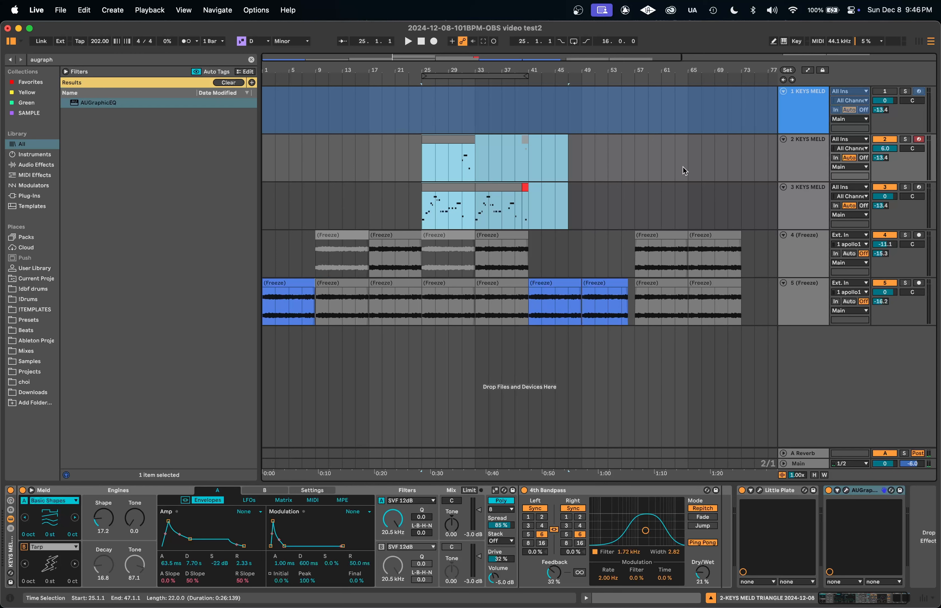
pyautogui.click(661, 159)
pyautogui.moveTo(639, 208); pyautogui.dragTo(438, 144)
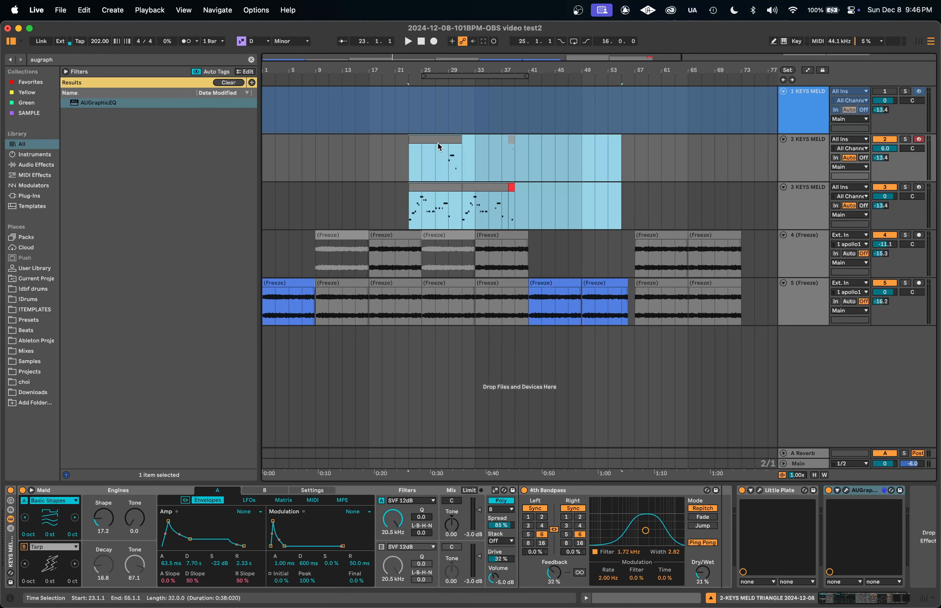
pyautogui.press('super+z')
pyautogui.press('super+z')
pyautogui.click(380, 190)
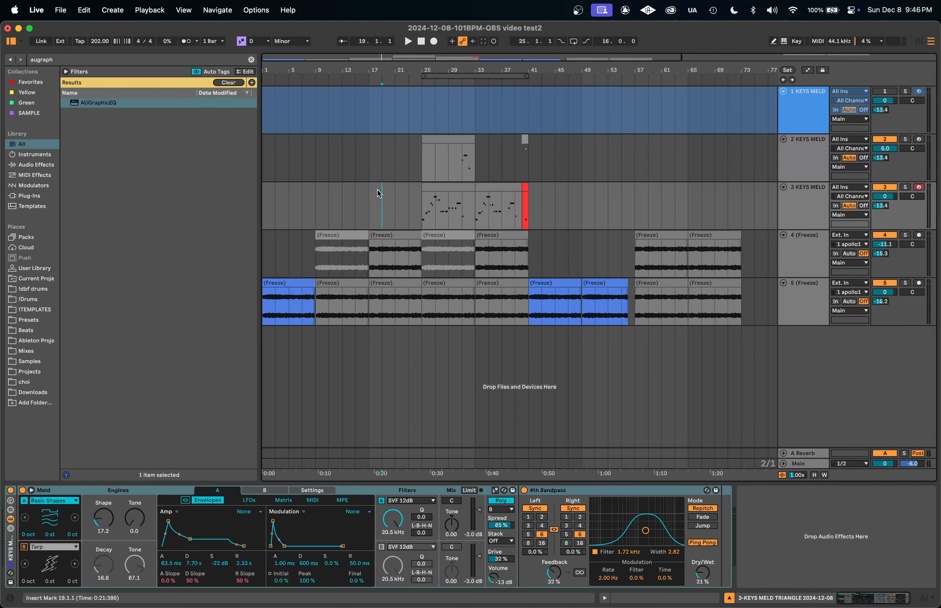
pyautogui.click(534, 156)
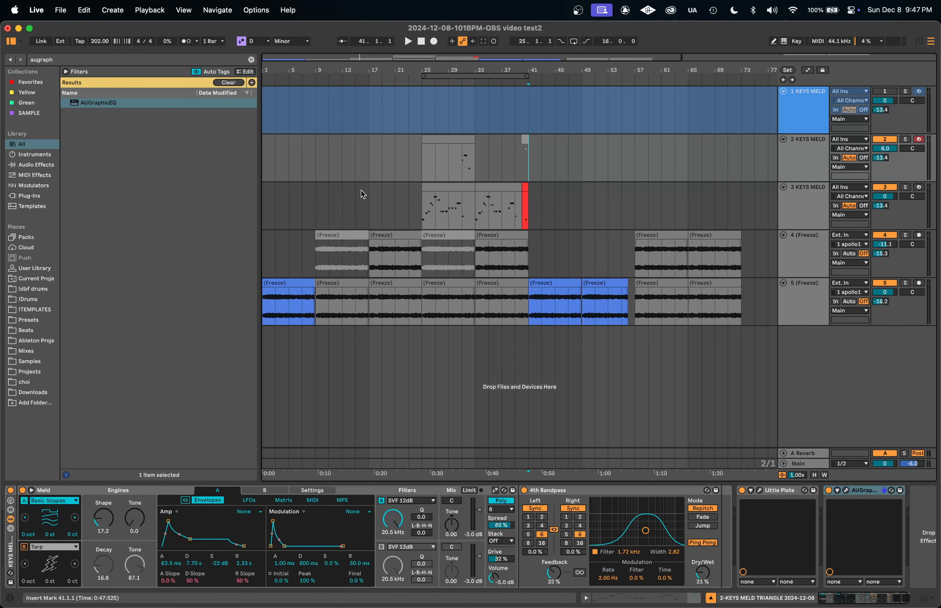
pyautogui.click(269, 220)
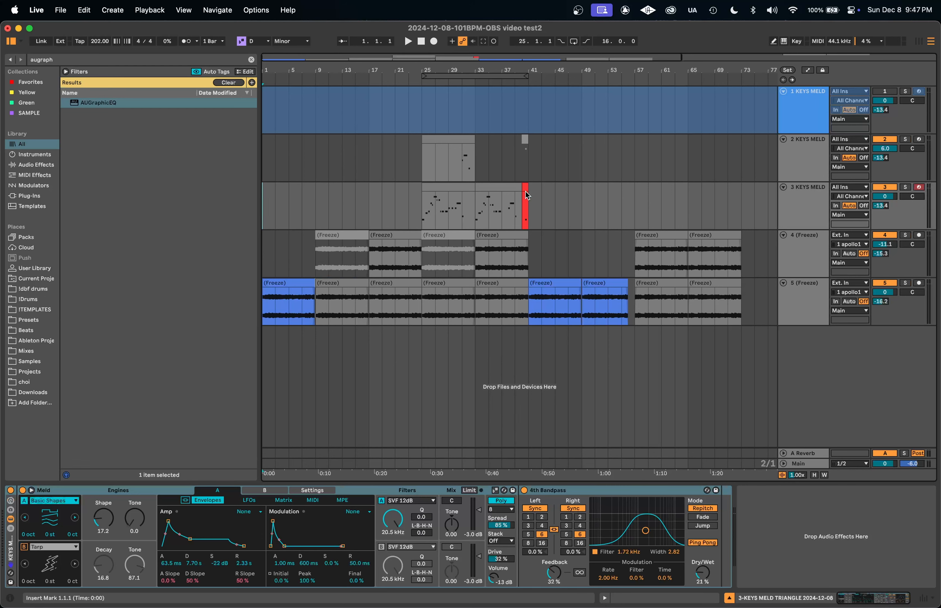
# Play back and inspect the two blue frozen clips on track 5 around bars 47 to 52.
pyautogui.click(631, 239)
pyautogui.scroll(5, 614, 250)
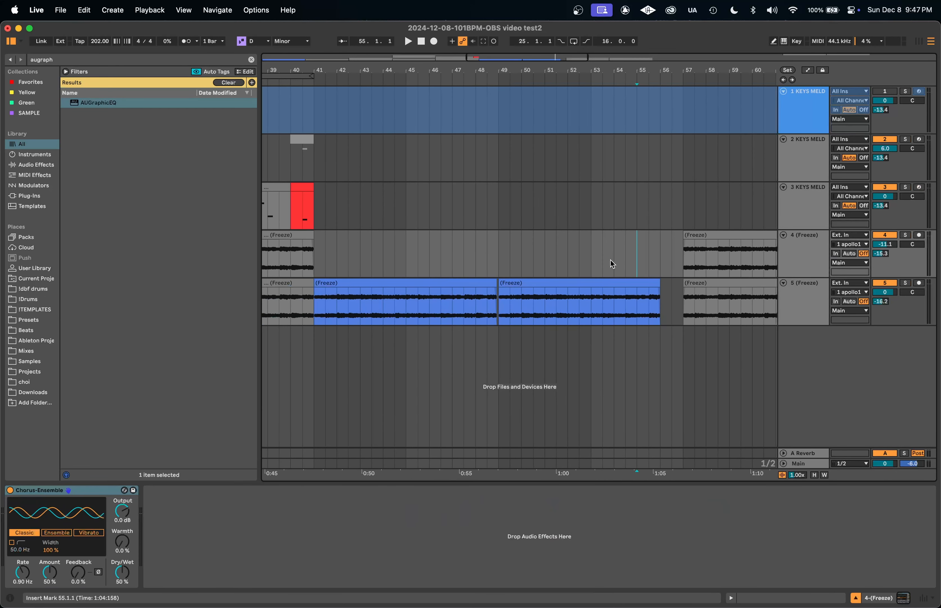
pyautogui.click(615, 304)
pyautogui.click(561, 314)
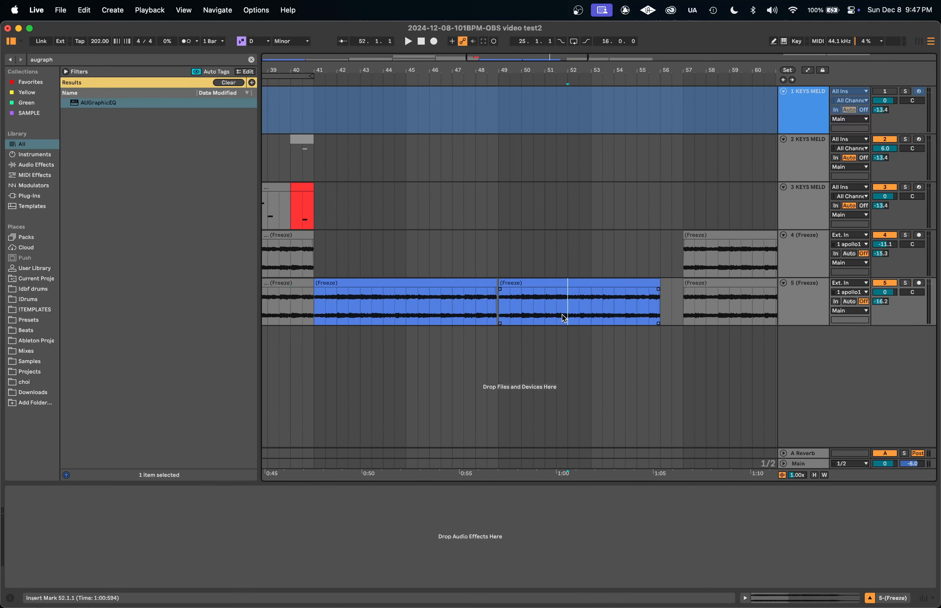
pyautogui.press('space')
pyautogui.click(456, 311)
pyautogui.scroll(5, 469, 310)
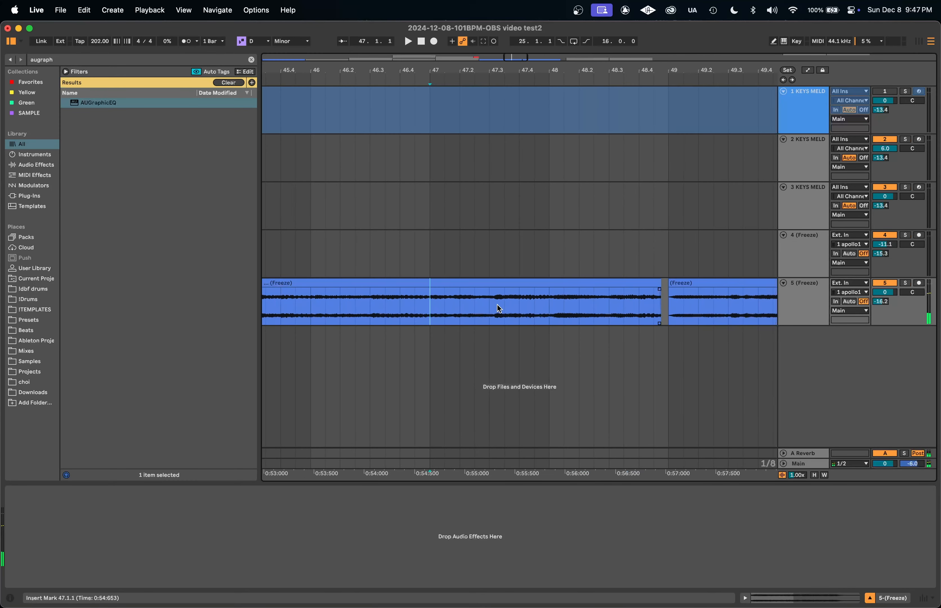
pyautogui.scroll(-10, 497, 305)
pyautogui.hscroll(-10, 416, 299)
pyautogui.hscroll(5, 416, 299)
pyautogui.click(614, 315)
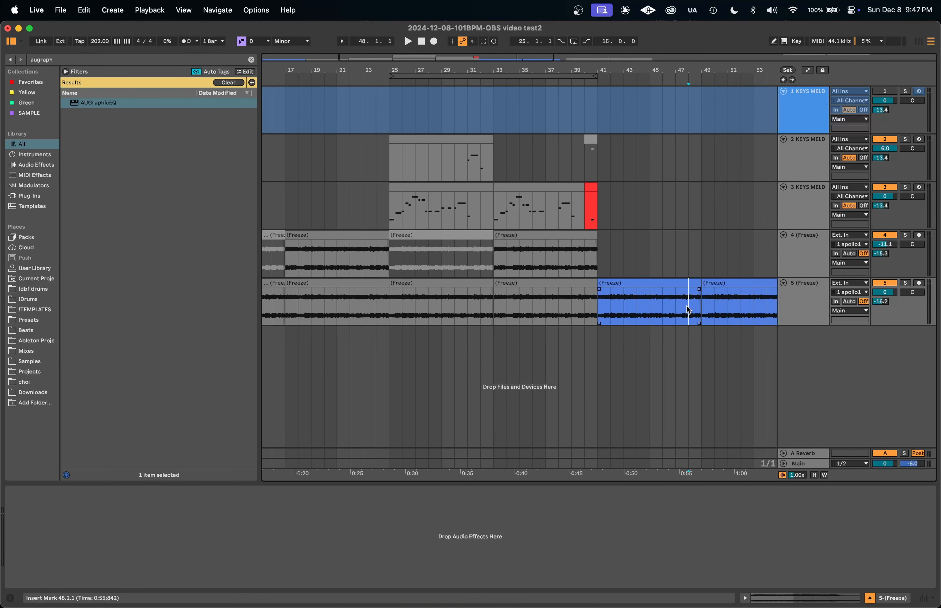
pyautogui.press('space')
# Examine the gaps after the two blue clips on track 5, just before bar 49 and between bars 56 and 57.
pyautogui.moveTo(601, 299); pyautogui.dragTo(708, 306)
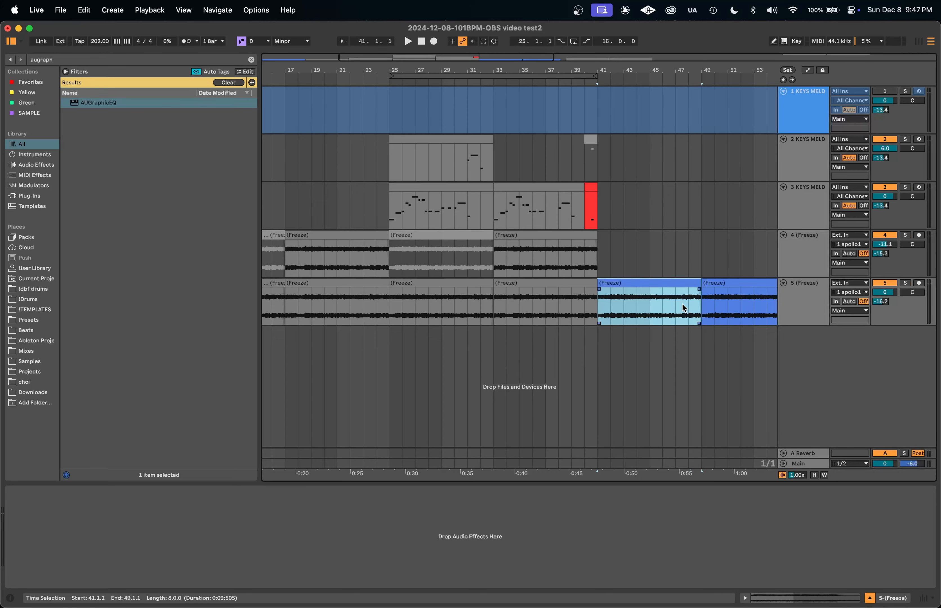
pyautogui.scroll(8, 712, 300)
pyautogui.click(555, 296)
pyautogui.scroll(-8, 546, 298)
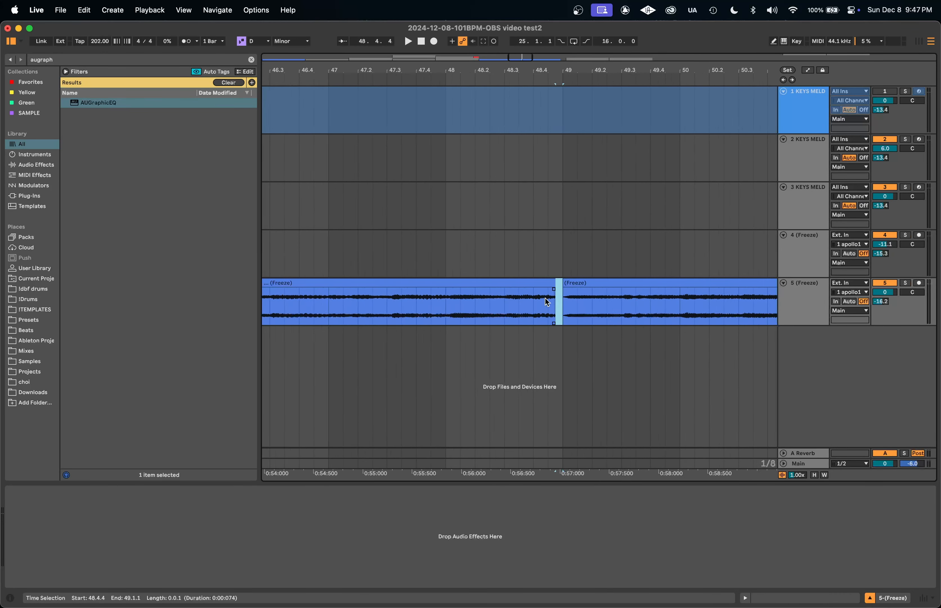
pyautogui.click(633, 308)
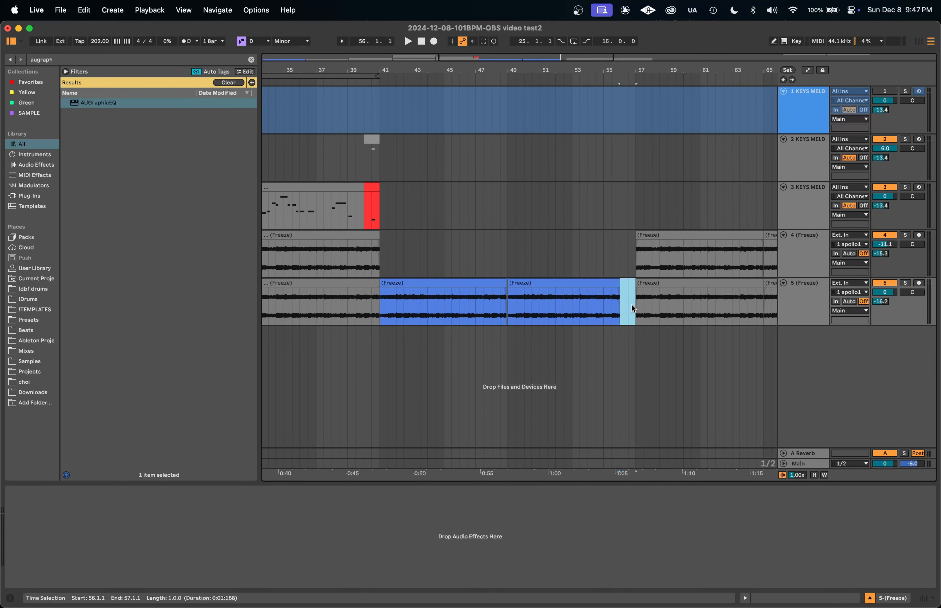
# Play the transition into bar 57 from bars 53 and 56, checking the gap on track 5 and the A Reverb return.
pyautogui.scroll(3, 393, 302)
pyautogui.click(332, 313)
pyautogui.press('space')
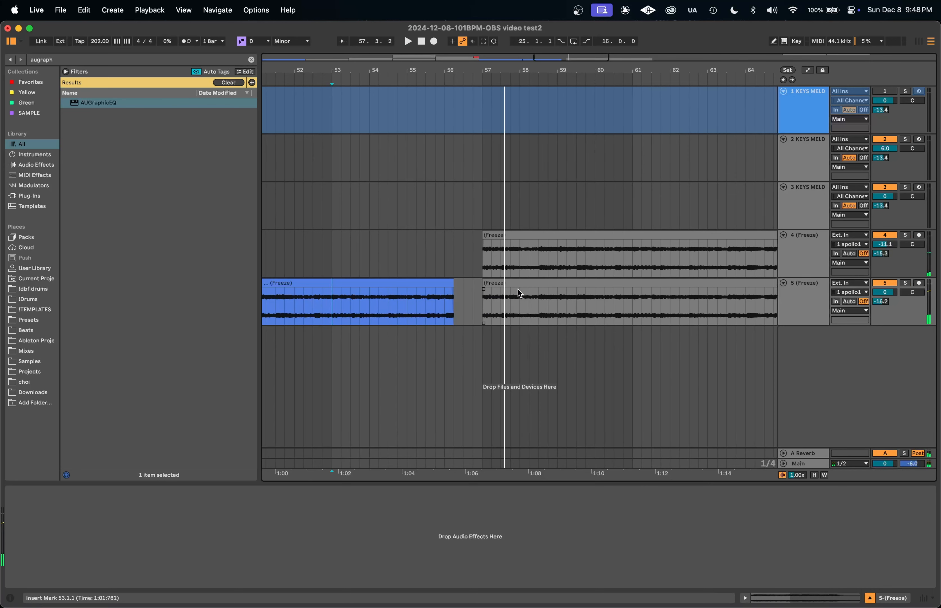
pyautogui.moveTo(482, 304); pyautogui.dragTo(454, 306)
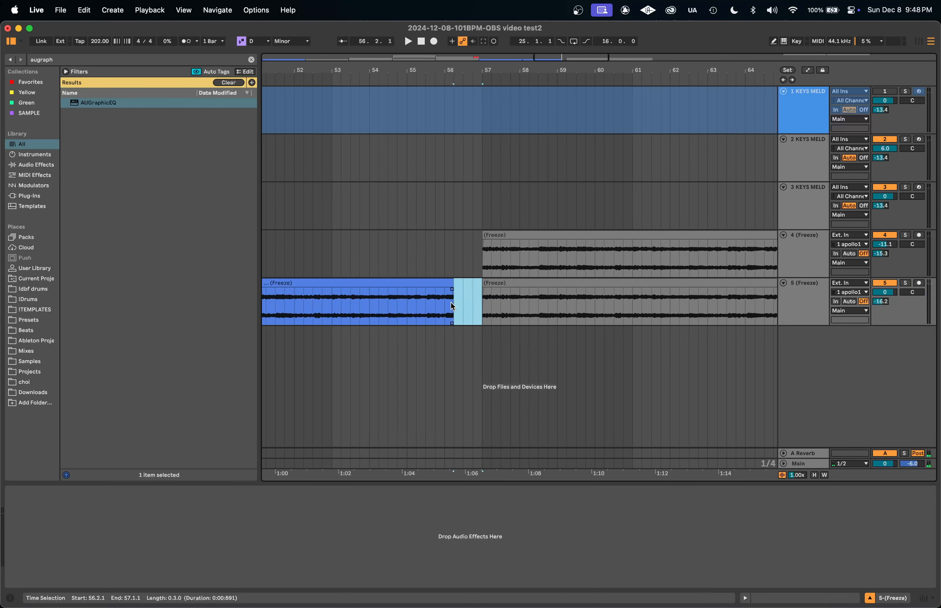
pyautogui.click(440, 305)
pyautogui.press('space')
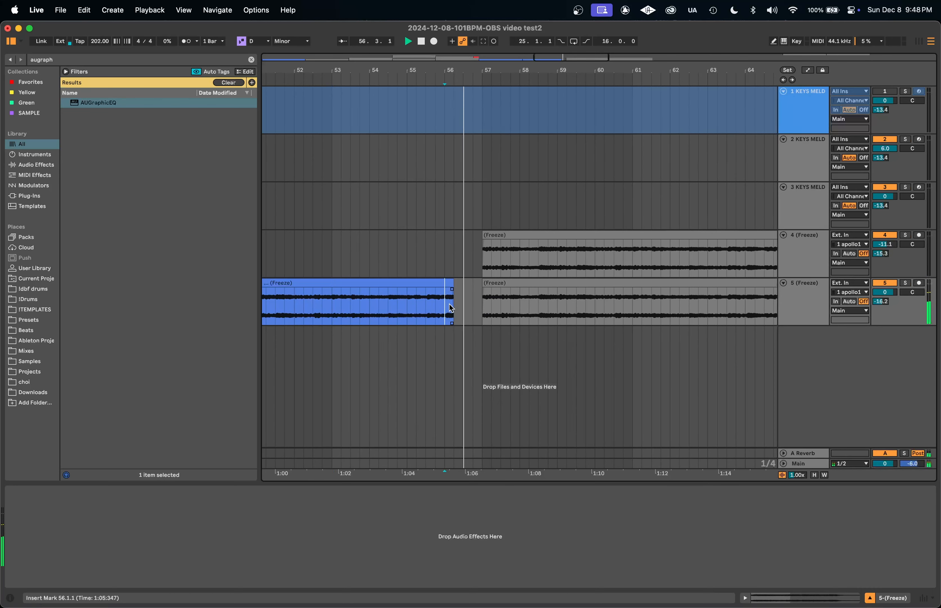
pyautogui.click(908, 455)
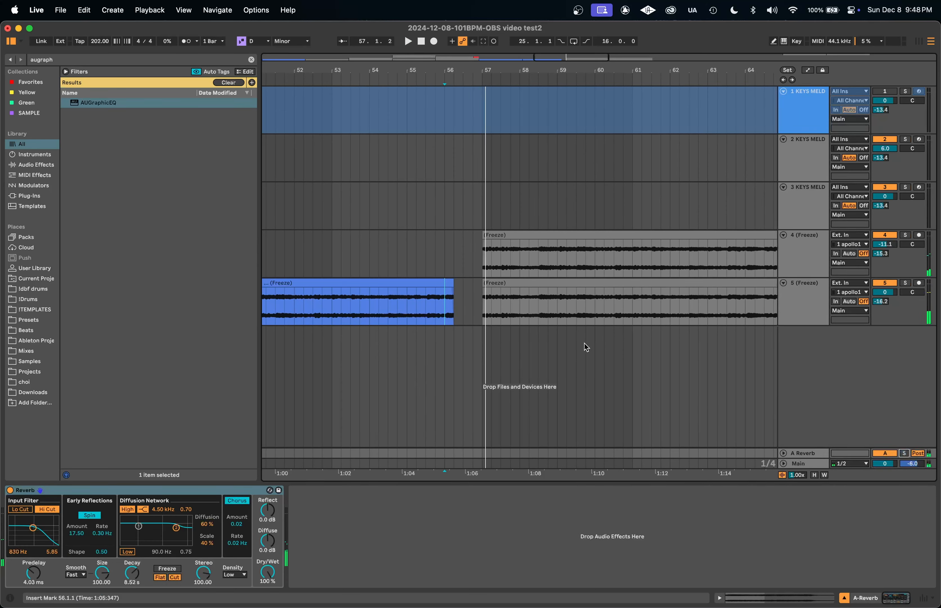
# Unfold the Main track, select it and search the browser for "utili".
pyautogui.click(783, 464)
pyautogui.click(797, 454)
pyautogui.press('super+f')
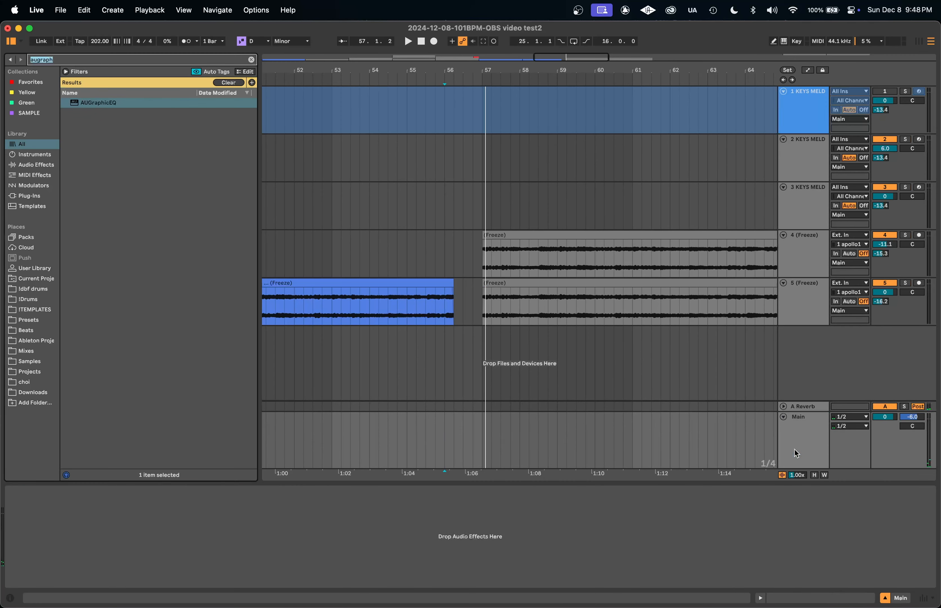
pyautogui.write('utili')
# Play from 55.4 on track 5 and solo the A Reverb return to hear its tail through the gap before bar 57.
pyautogui.click(441, 302)
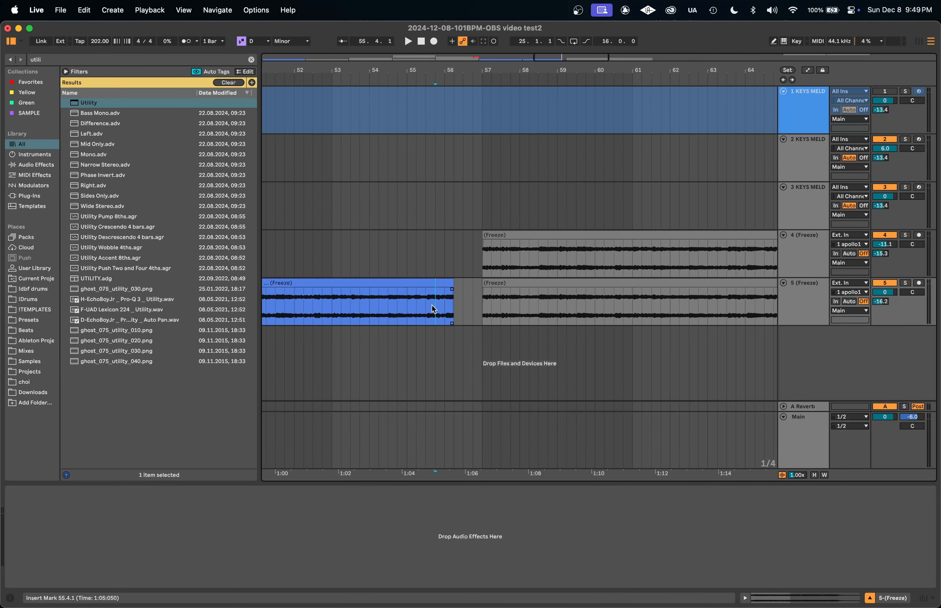
pyautogui.scroll(2, 443, 302)
pyautogui.press('space')
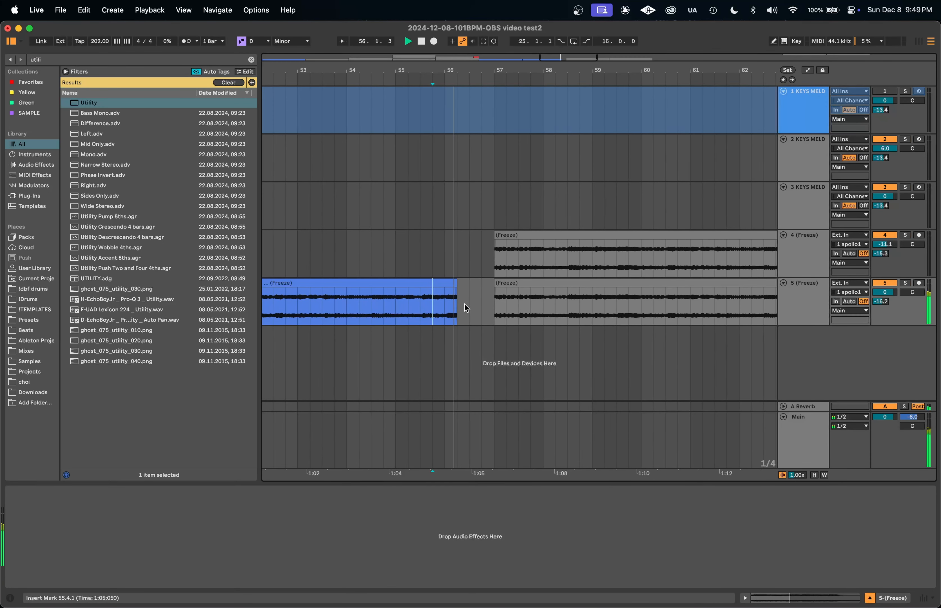
pyautogui.click(905, 407)
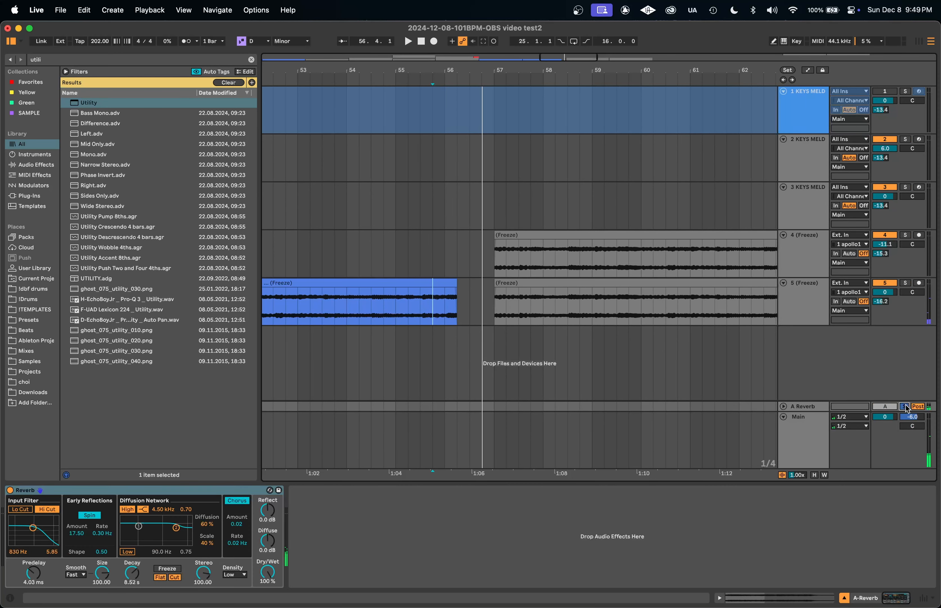
# Unsolo the A Reverb return and fold both it and the Main track.
pyautogui.press('-')
pyautogui.press('-')
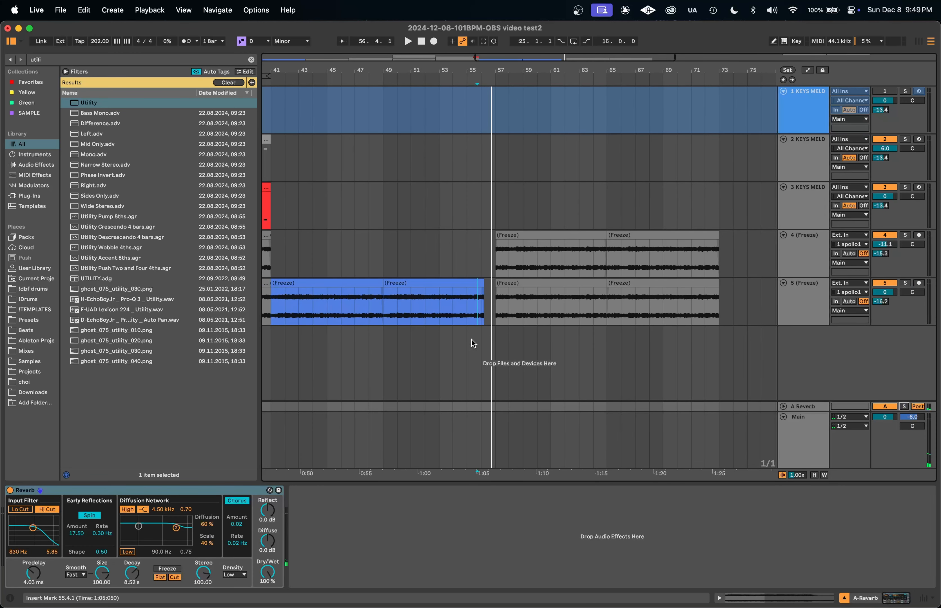
pyautogui.press('=')
pyautogui.press('=')
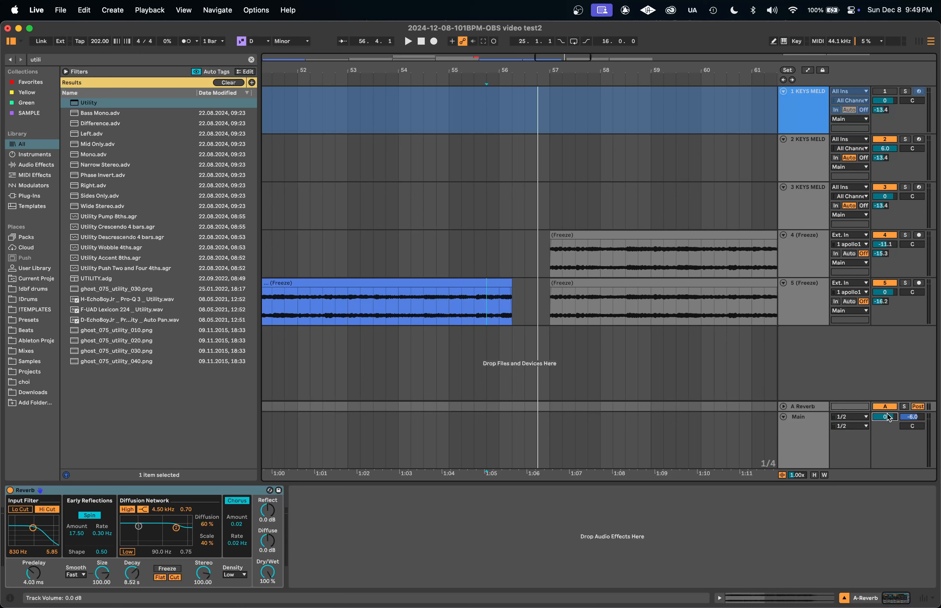
pyautogui.click(784, 418)
pyautogui.click(784, 454)
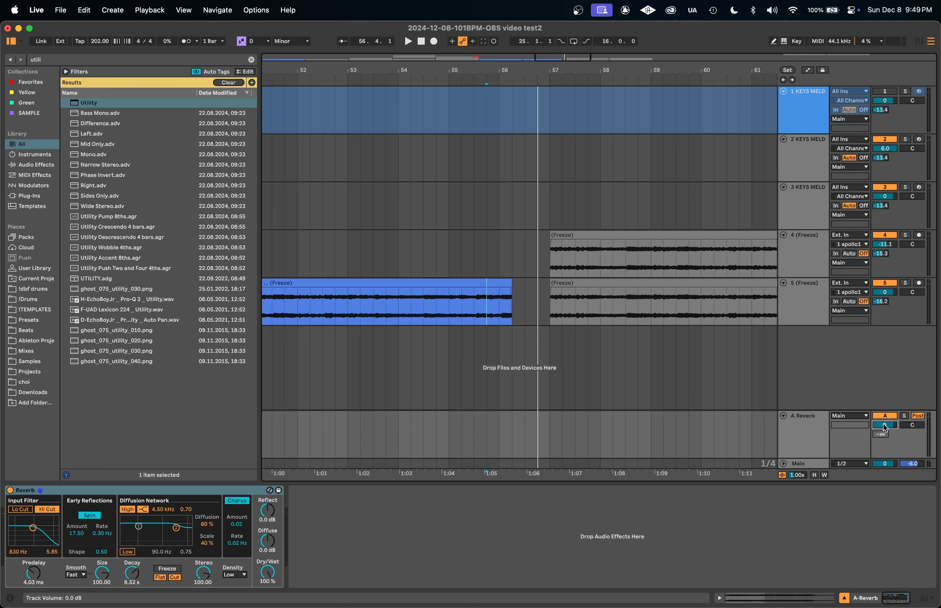
pyautogui.click(784, 416)
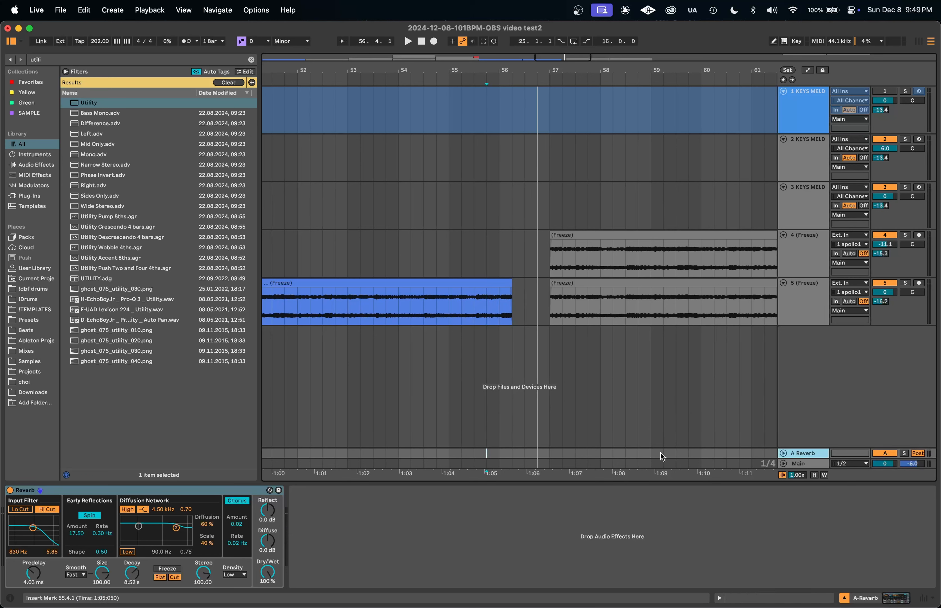
# Replace the Utility on the Main track with a fresh Utility from the browser results.
pyautogui.click(796, 464)
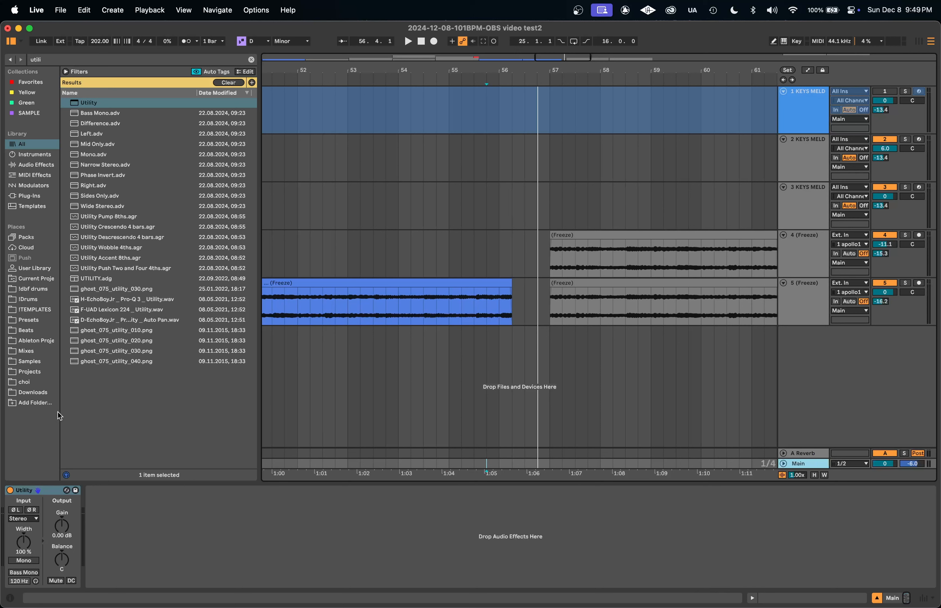
pyautogui.click(32, 495)
pyautogui.press('Delete')
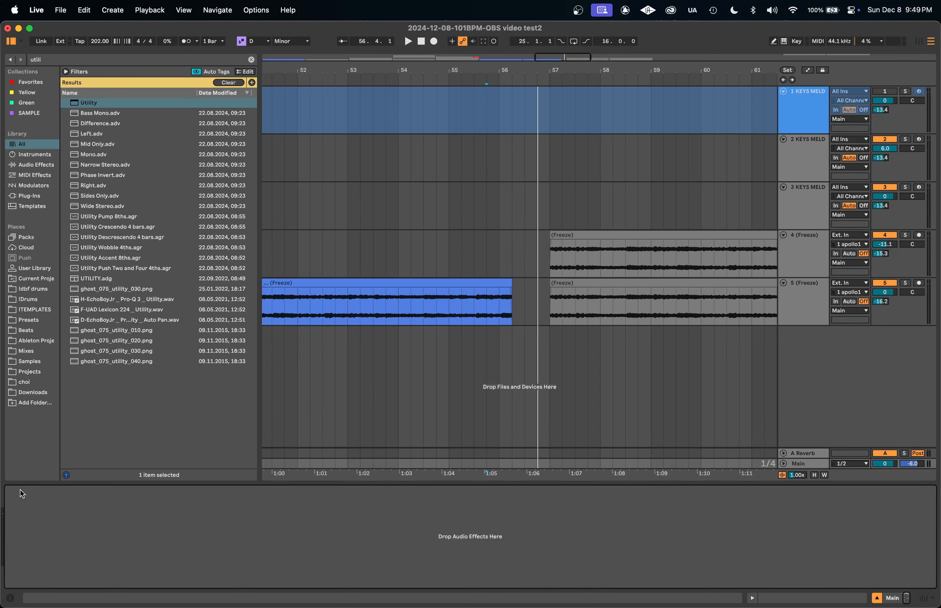
pyautogui.doubleClick(134, 104)
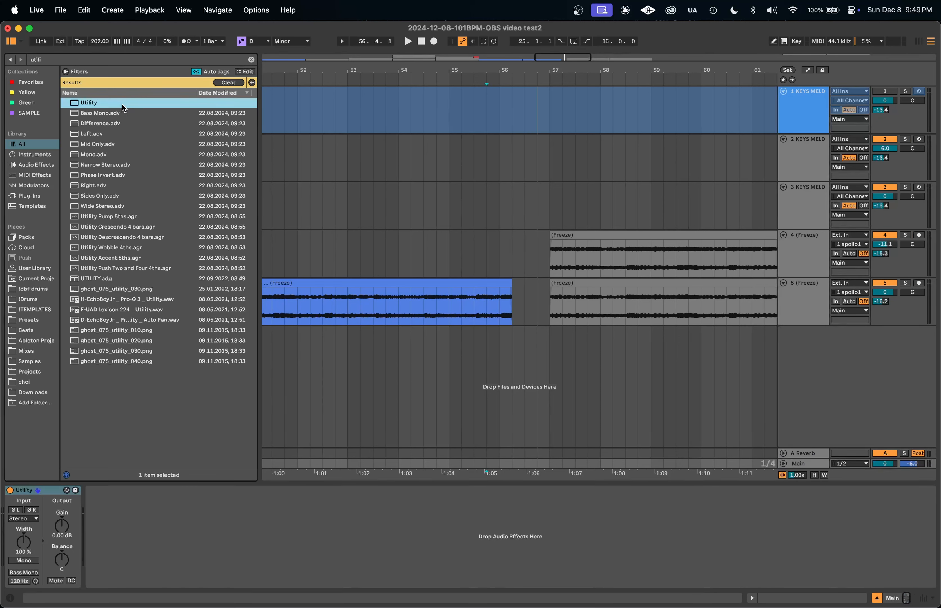
pyautogui.click(818, 465)
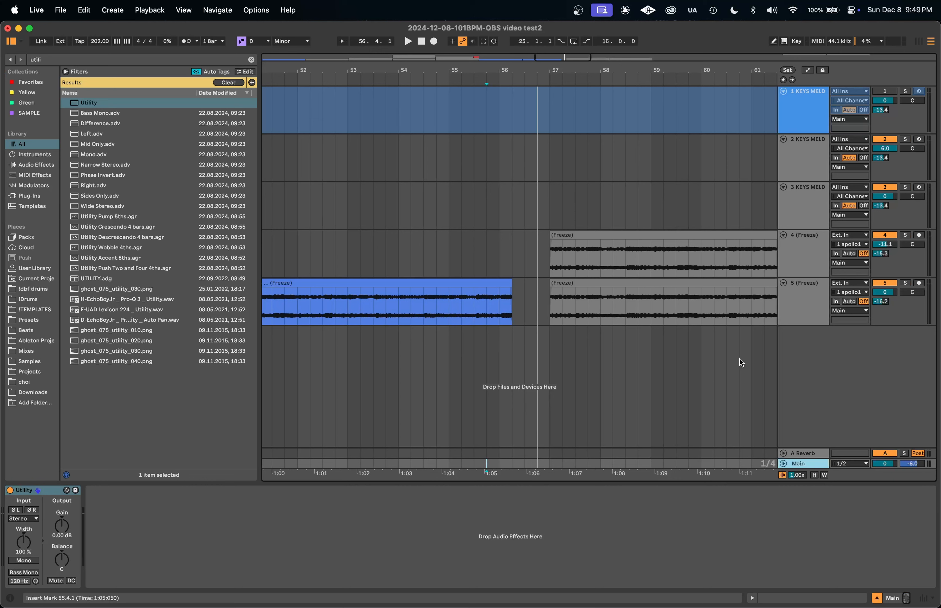
# Show the automation lane for Utility Gain on the unfolded Main track.
pyautogui.click(67, 530)
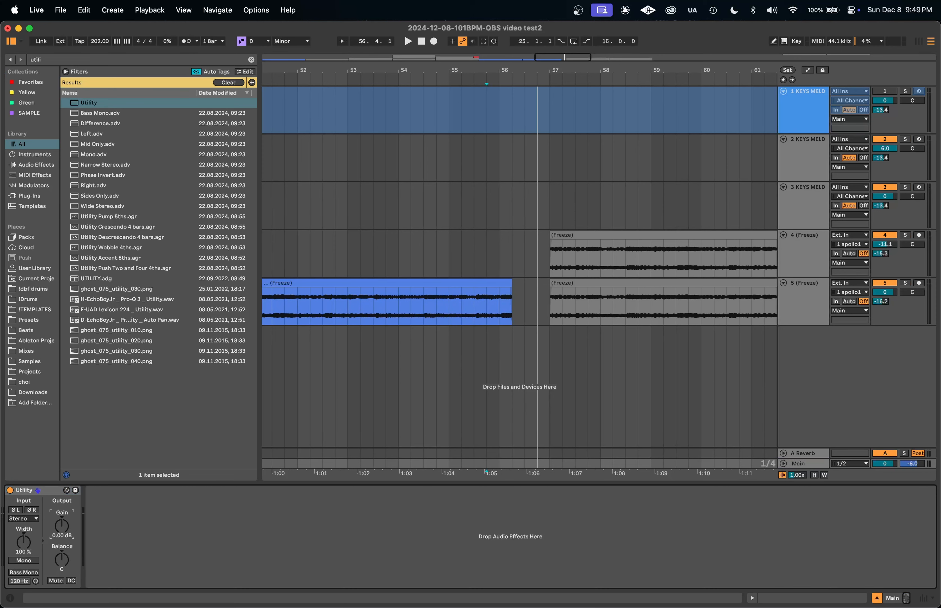
pyautogui.click(89, 528)
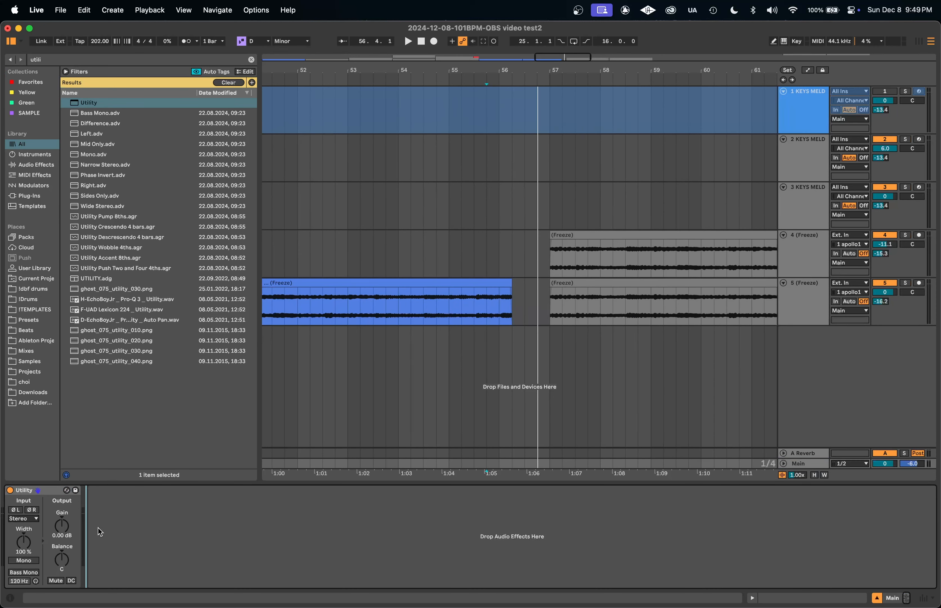
pyautogui.click(60, 528)
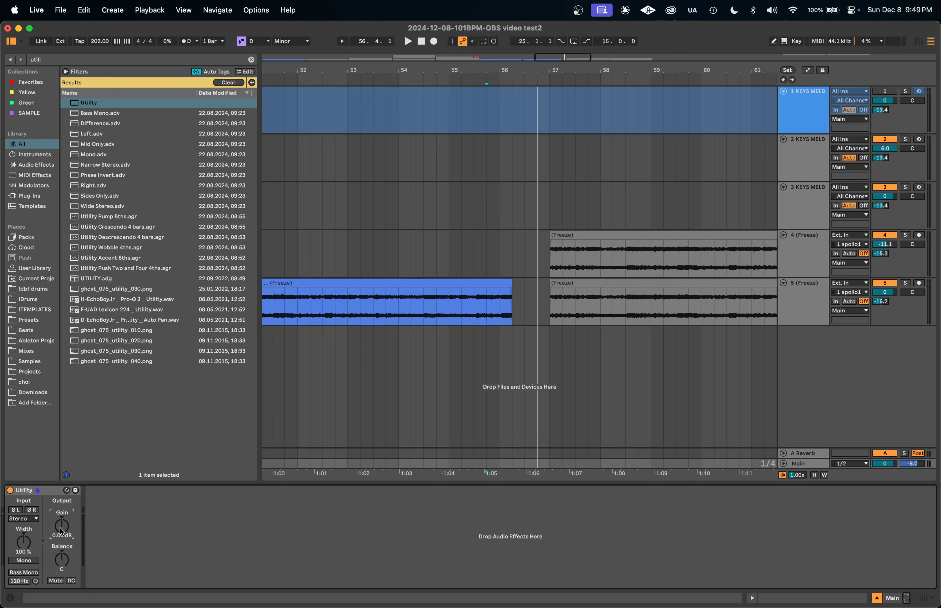
pyautogui.press('a')
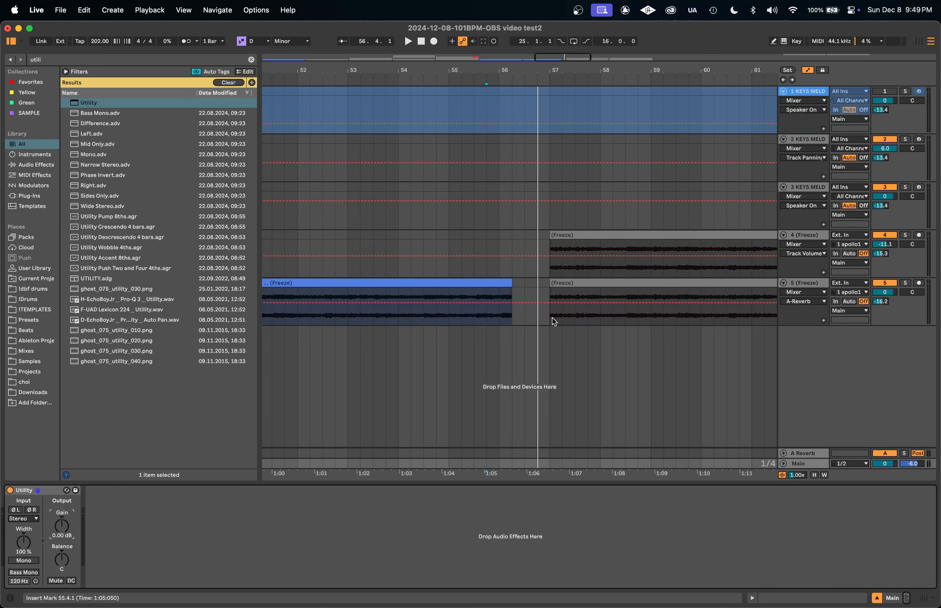
pyautogui.press('a')
pyautogui.click(809, 71)
pyautogui.click(784, 462)
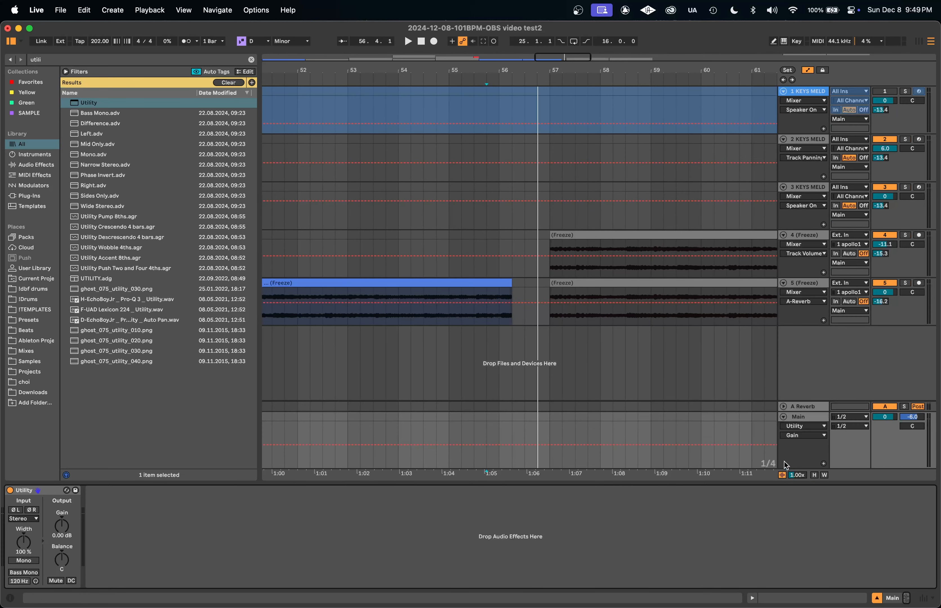
# Automate the Main track's Utility Gain down to −∞ dB across the gap from 56.2 to bar 57.
pyautogui.scroll(5, 518, 461)
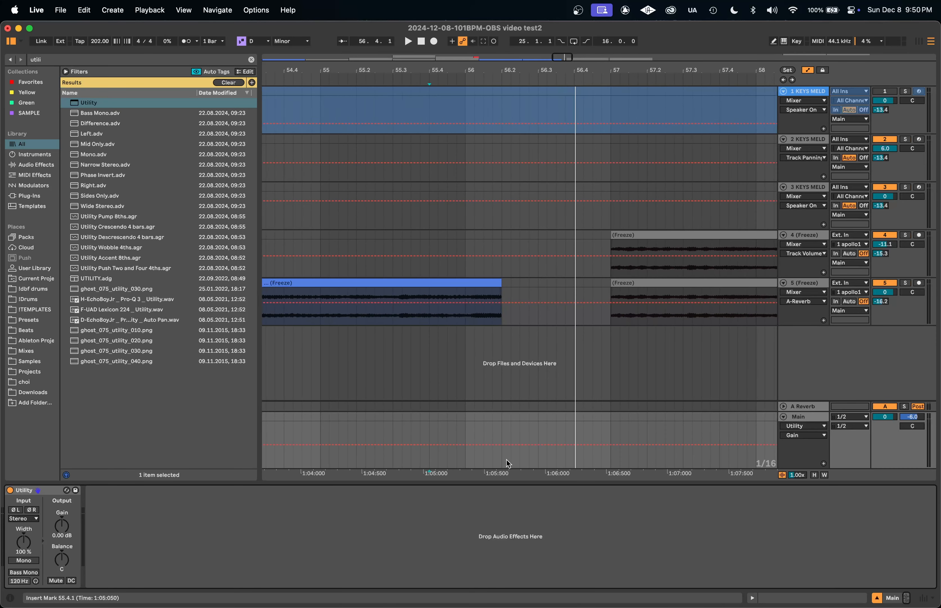
pyautogui.click(510, 463)
pyautogui.moveTo(501, 460); pyautogui.dragTo(594, 468)
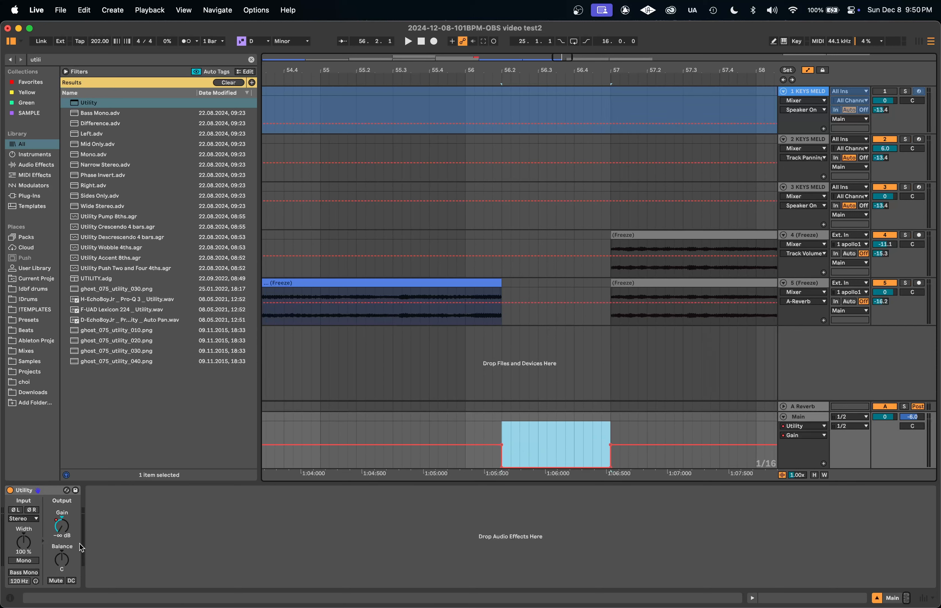
# Check the Utility Gain automation on the Main track before, within and after the gap leading into bar 57.
pyautogui.moveTo(460, 422)
pyautogui.mouseDown()
pyautogui.moveTo(493, 427)
pyautogui.moveTo(467, 428)
pyautogui.mouseUp()
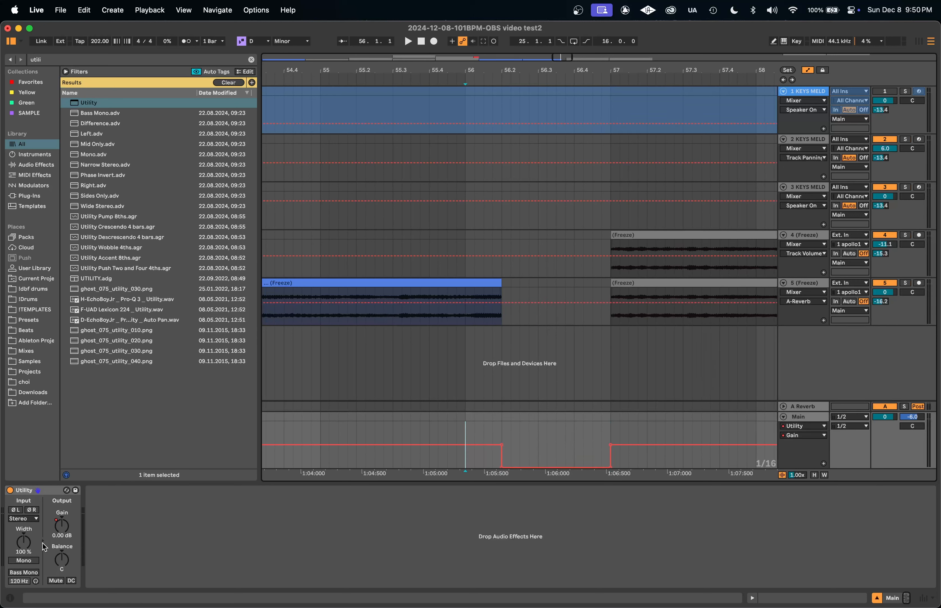
pyautogui.moveTo(470, 434); pyautogui.dragTo(529, 439)
pyautogui.click(529, 438)
pyautogui.moveTo(575, 435); pyautogui.dragTo(645, 427)
pyautogui.click(645, 426)
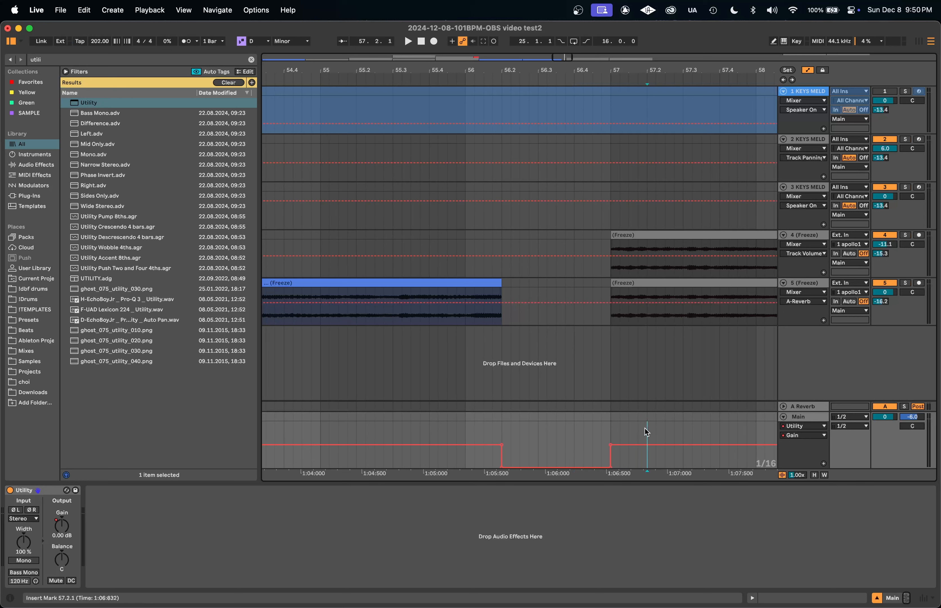
# Play the arrangement from about bar 55 through the gain dip automated on the Main track.
pyautogui.click(436, 426)
pyautogui.press('space')
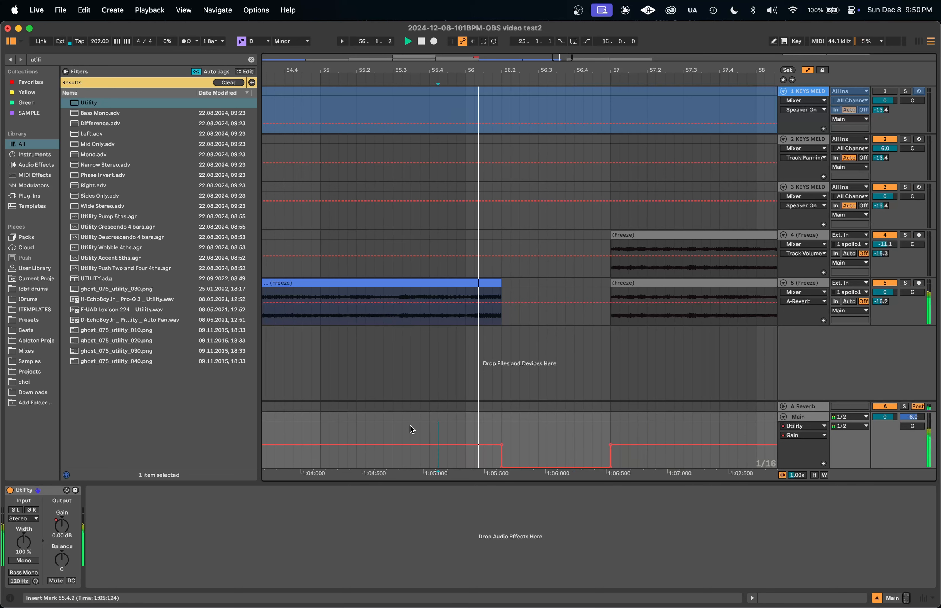
pyautogui.press('-')
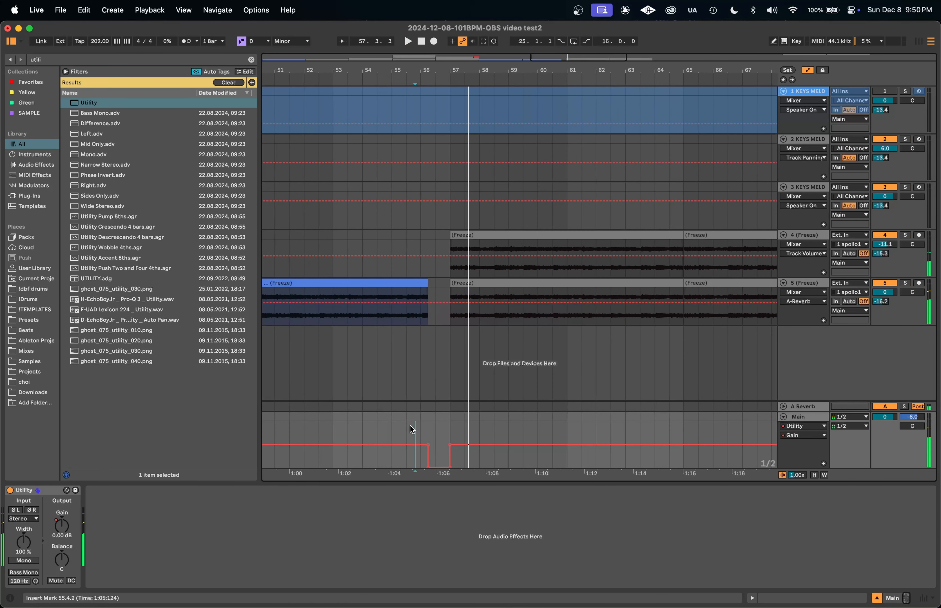
pyautogui.click(392, 429)
pyautogui.press('space')
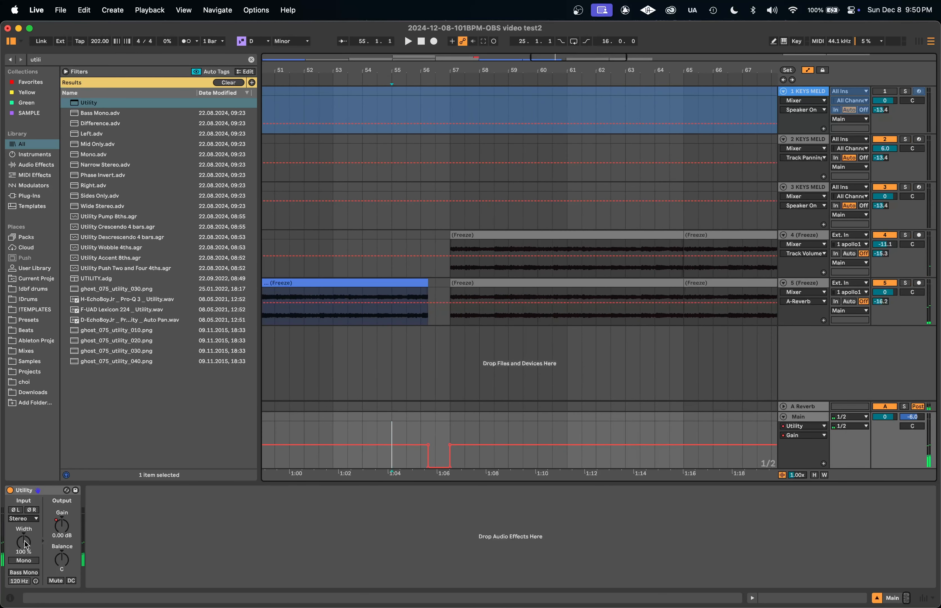
# Compare playback around bars 55 to 57 with the Main track's Utility device bypassed and enabled.
pyautogui.click(10, 491)
pyautogui.click(409, 412)
pyautogui.press('space')
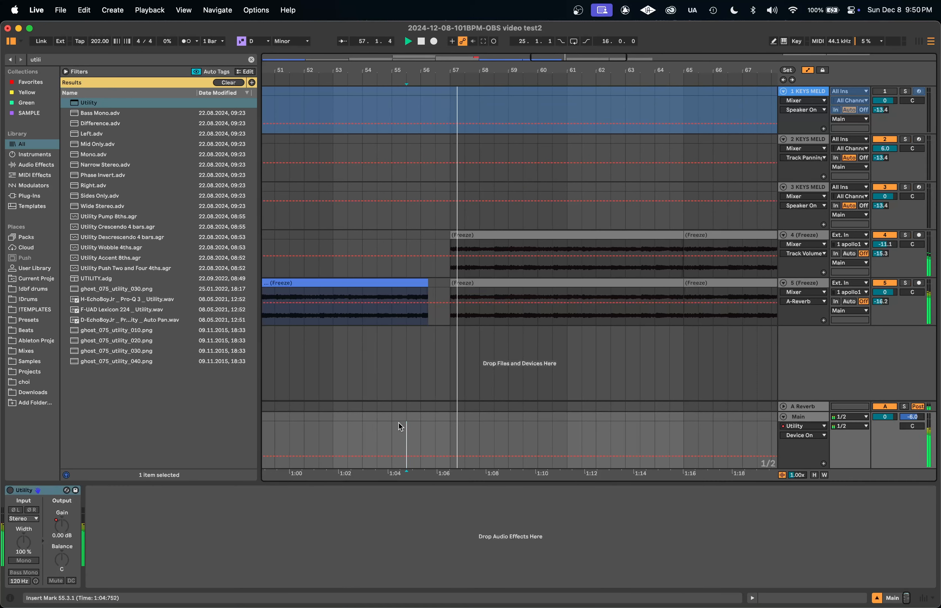
pyautogui.press('space')
pyautogui.click(10, 491)
pyautogui.press('space')
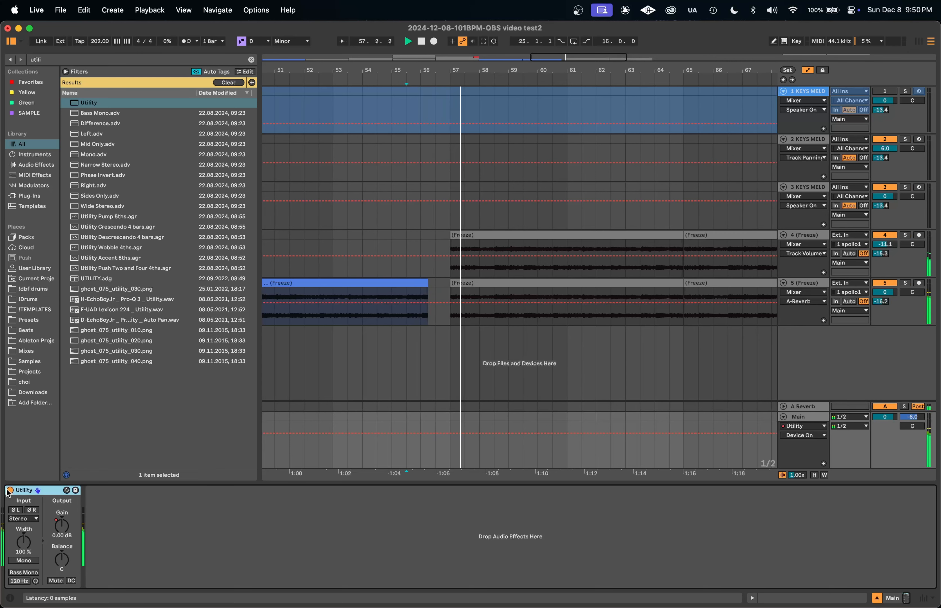
# Hide the automation lanes across the arrangement.
pyautogui.press('a')
pyautogui.scroll(-5, 377, 450)
pyautogui.scroll(-3, 411, 364)
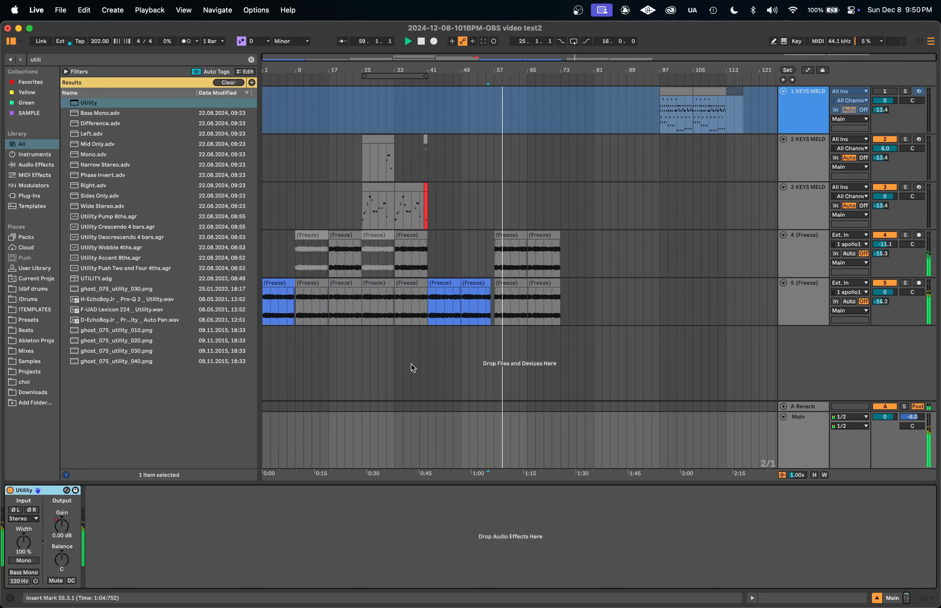
# Try repeating the first two beats of bar 72 over the bar's second half on tracks 4 and 5, and play the ending.
pyautogui.scroll(5, 474, 248)
pyautogui.click(455, 249)
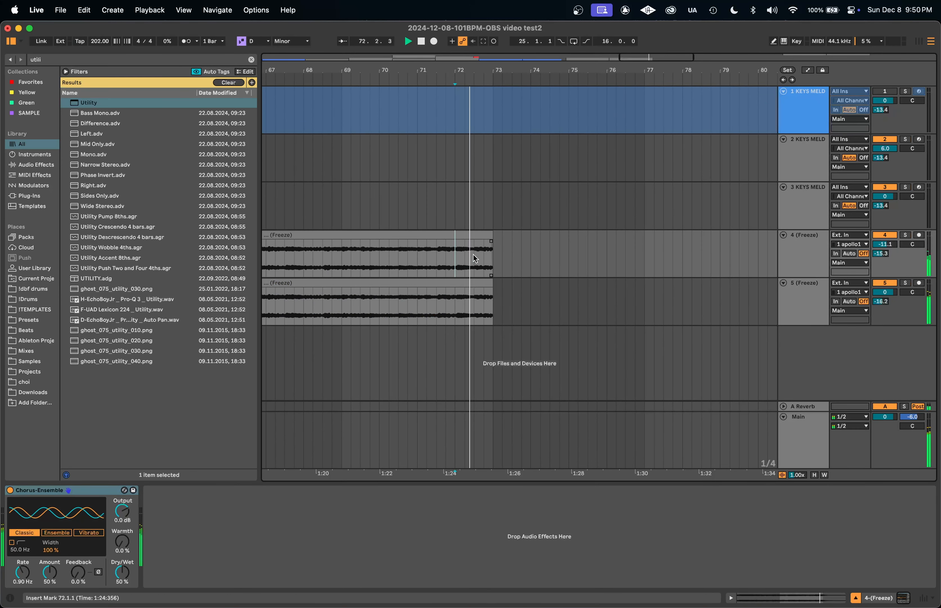
pyautogui.keyDown('shift'); pyautogui.click(467, 299); pyautogui.keyUp('shift')
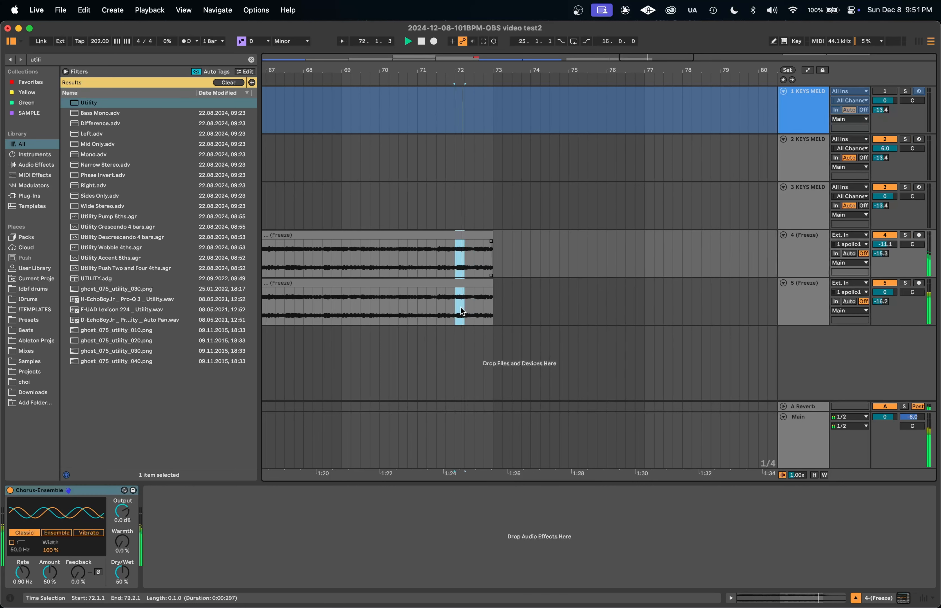
pyautogui.moveTo(462, 307); pyautogui.dragTo(472, 307)
pyautogui.click(447, 253)
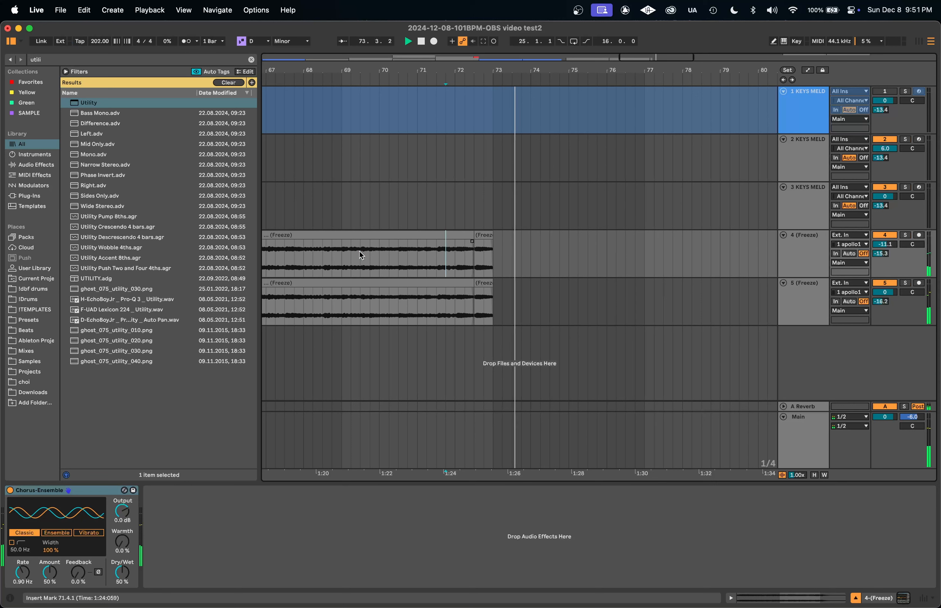
pyautogui.click(329, 257)
pyautogui.click(436, 260)
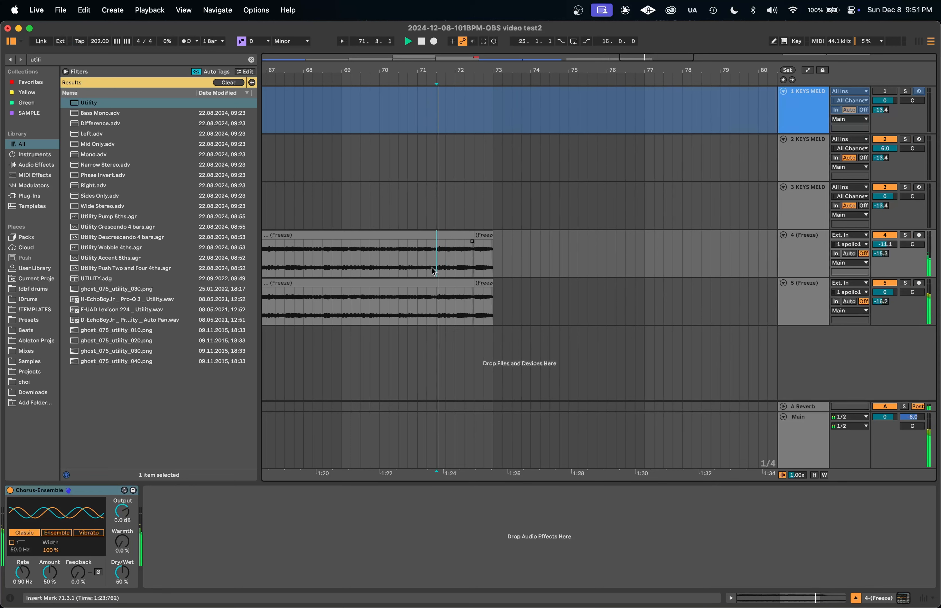
# Duplicate bar 71 of tracks 4 and 5 over bar 72 and listen to the ending from bar 69.
pyautogui.moveTo(434, 272); pyautogui.dragTo(419, 324)
pyautogui.press('space')
pyautogui.press('super+d')
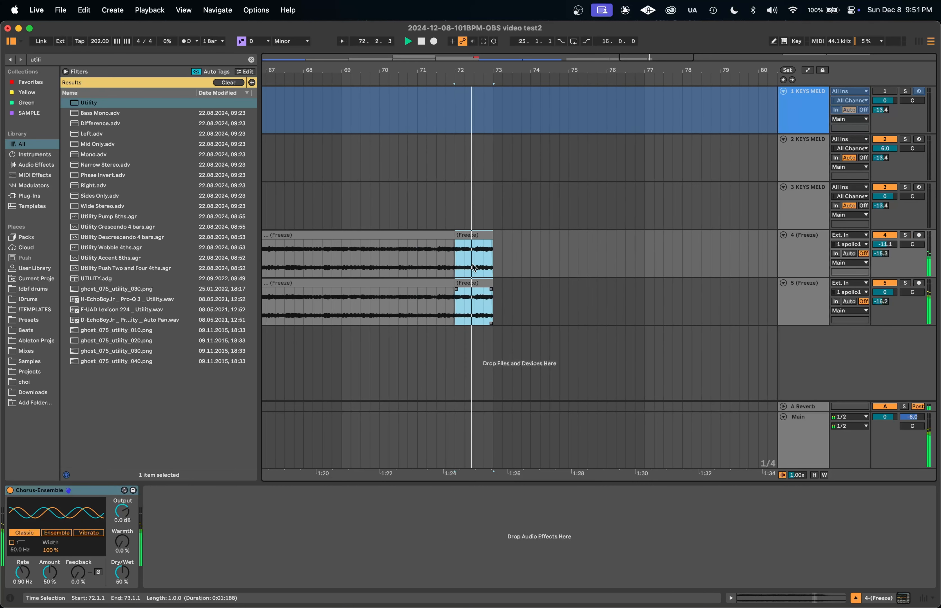
pyautogui.click(342, 263)
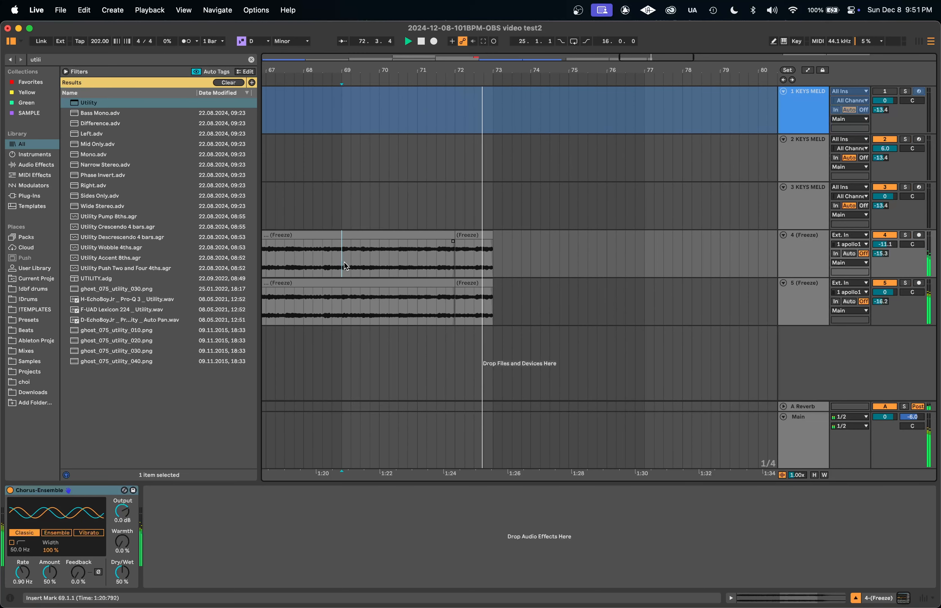
pyautogui.scroll(-5, 345, 263)
pyautogui.scroll(6, 462, 258)
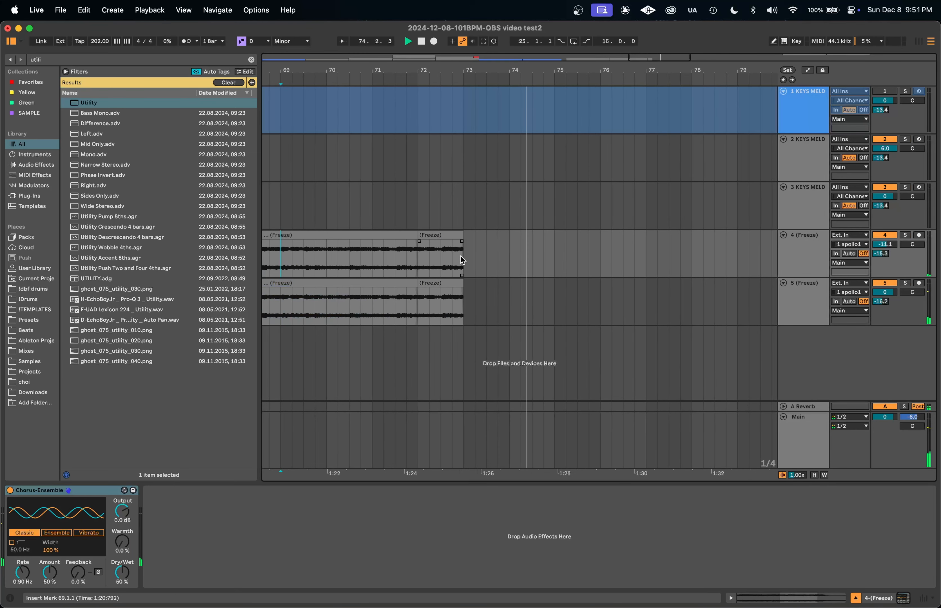
pyautogui.click(419, 290)
pyautogui.scroll(-5, 417, 290)
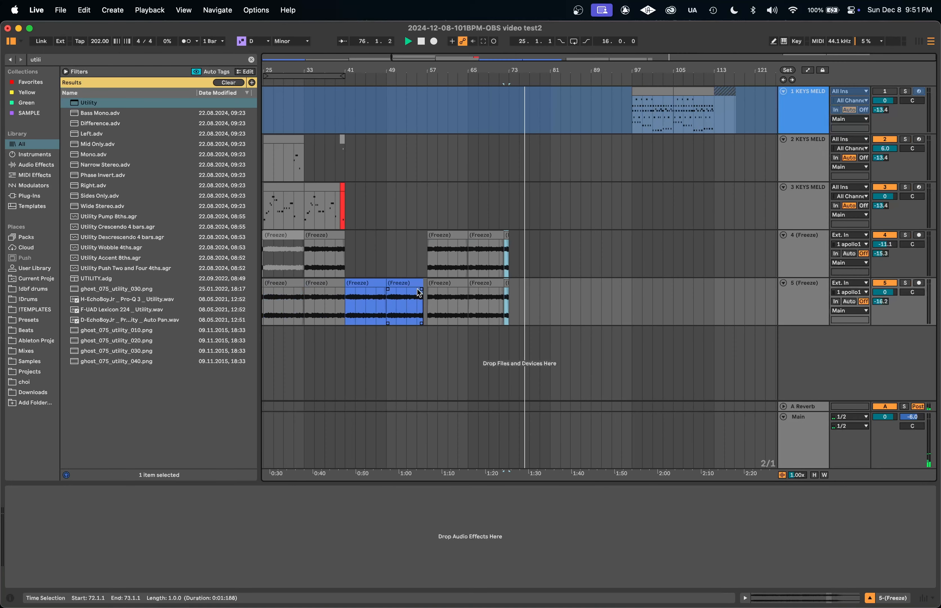
# Set the arrangement loop to run from bar 1 to bar 81.
pyautogui.click(548, 261)
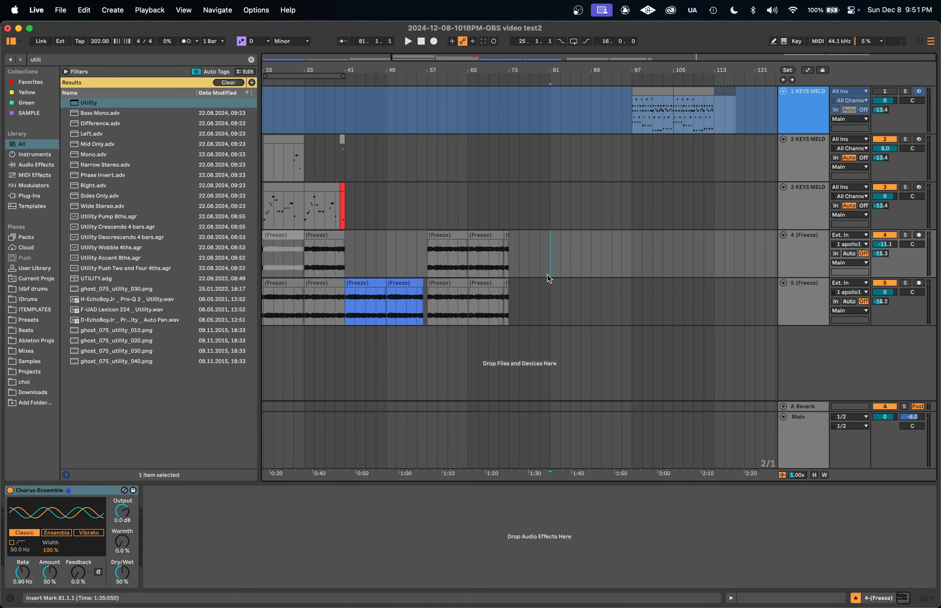
pyautogui.scroll(-2, 548, 273)
pyautogui.hotkey('shift', 'Home')
pyautogui.press('super+l')
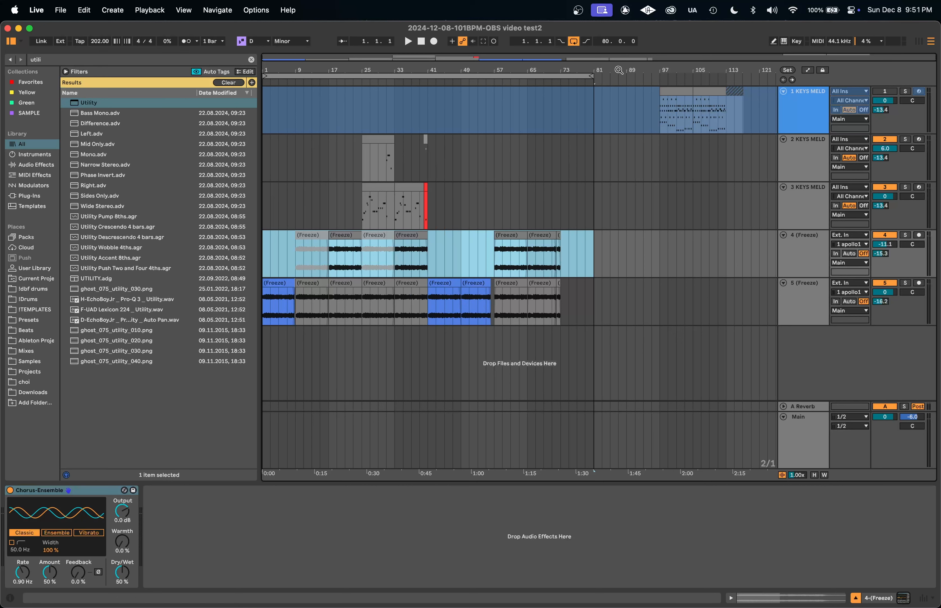
pyautogui.click(567, 77)
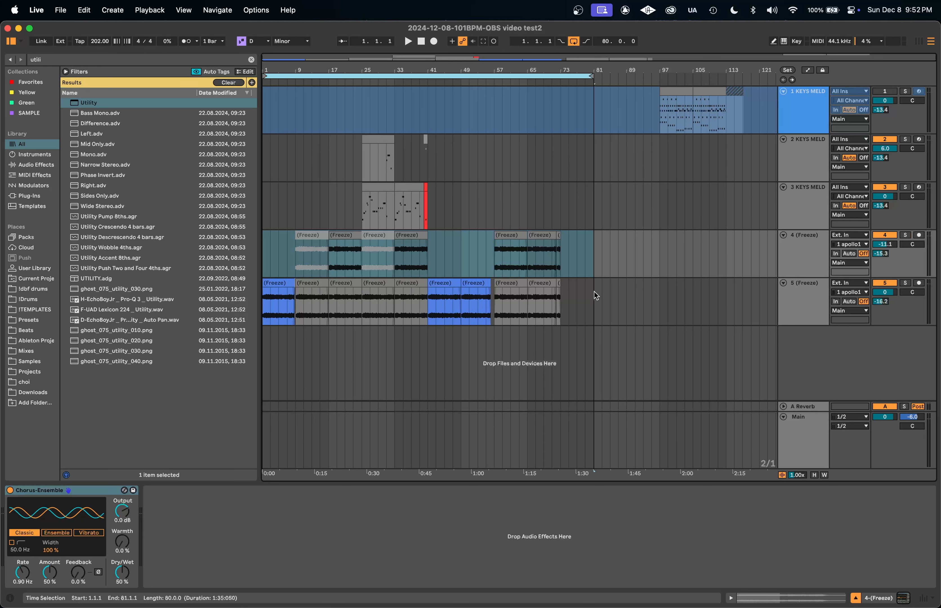
# Fold all tracks in the arrangement and unfold tracks 1 to 5 again.
pyautogui.moveTo(588, 306); pyautogui.dragTo(293, 93)
pyautogui.hotkey('alt', 'u')
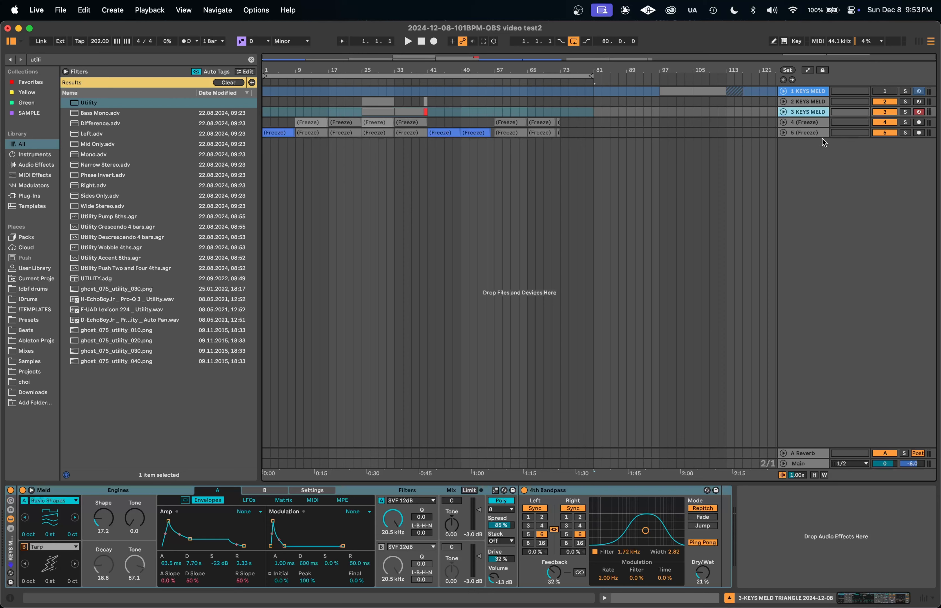
pyautogui.click(813, 134)
pyautogui.hotkey('shift', 'Up')
pyautogui.hotkey('shift', 'Up')
pyautogui.hotkey('shift', 'Up')
pyautogui.hotkey('shift', 'Up')
pyautogui.press('alt+super+u')
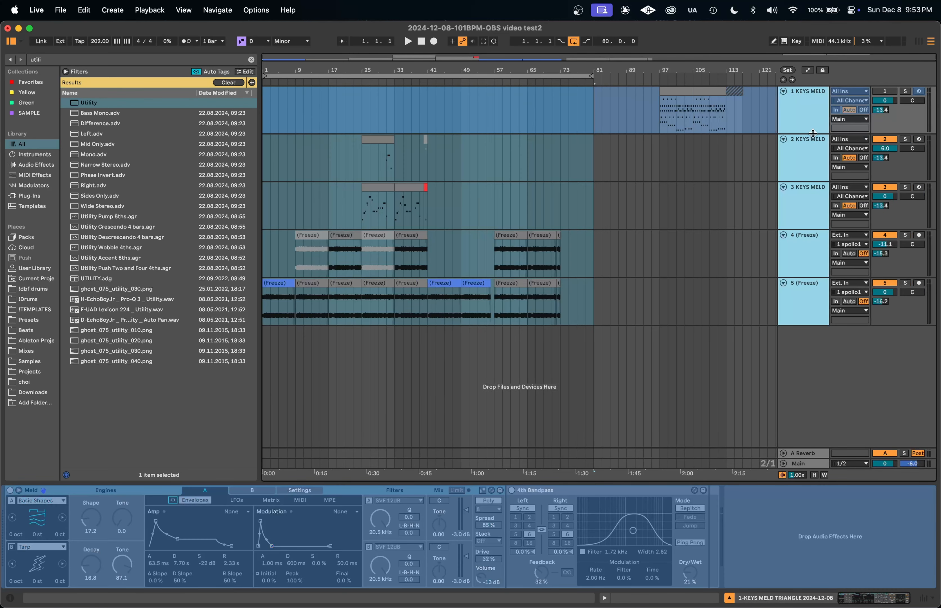
# Fold all the arrangement tracks into their compact height.
pyautogui.press('Down')
pyautogui.press('Up')
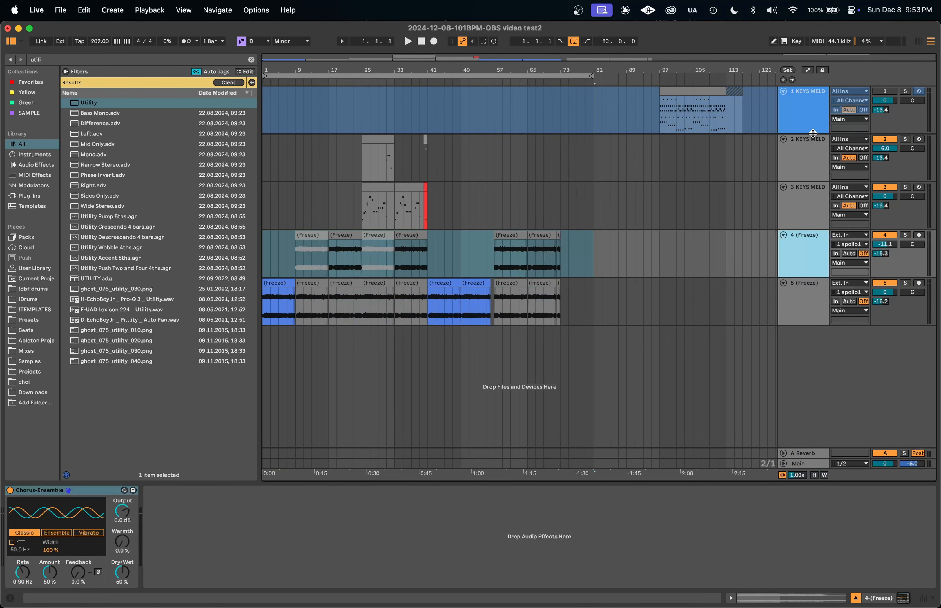
pyautogui.press('Down')
pyautogui.press('Up')
pyautogui.press('Up')
pyautogui.press('Up')
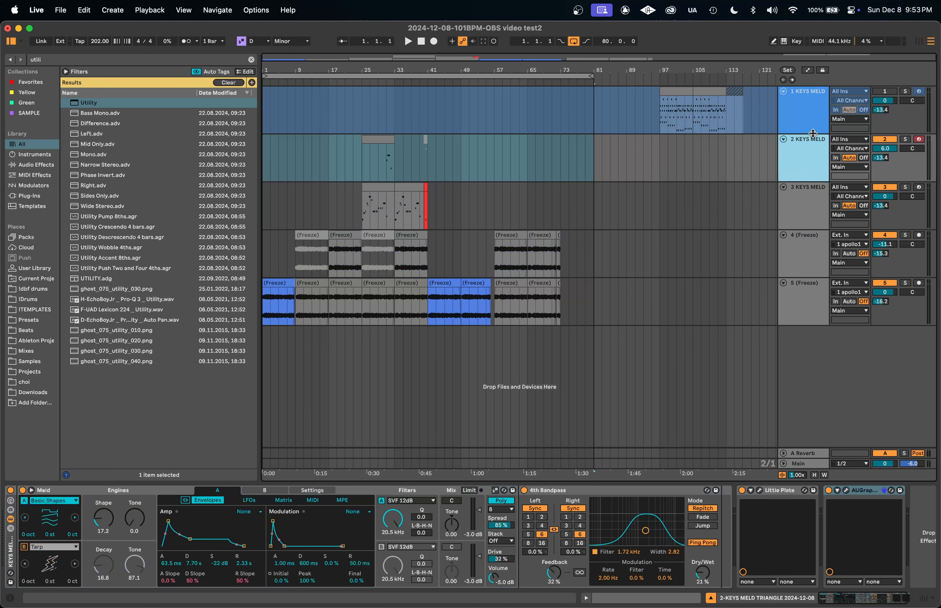
pyautogui.press('alt+super+u')
pyautogui.press('Down')
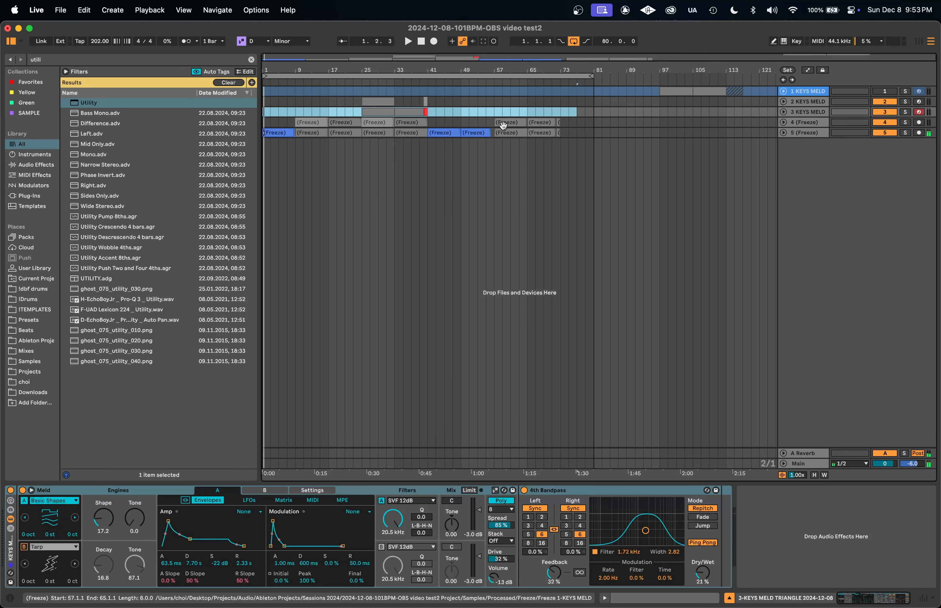
# Unfold track 2 and play its MIDI clip from bar 31.
pyautogui.click(784, 102)
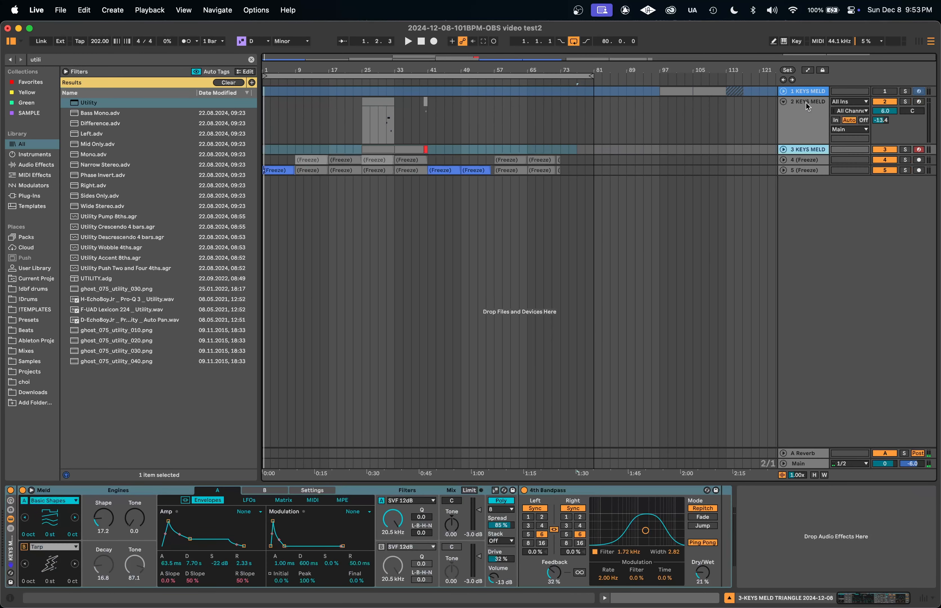
pyautogui.click(806, 102)
pyautogui.click(388, 124)
pyautogui.press('+')
pyautogui.press('+')
pyautogui.press('+')
pyautogui.press('+')
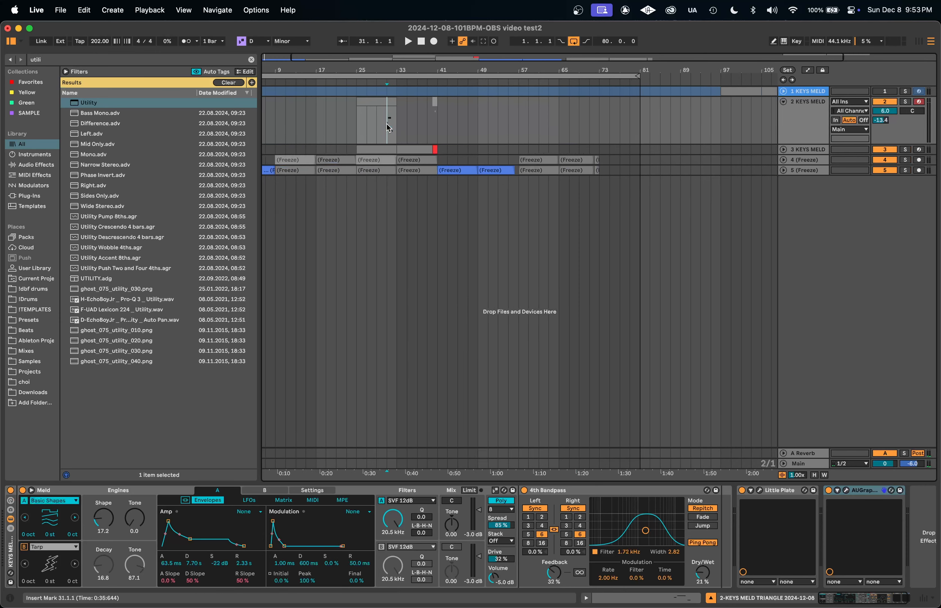
pyautogui.press('space')
pyautogui.press('-')
pyautogui.press('-')
pyautogui.press('-')
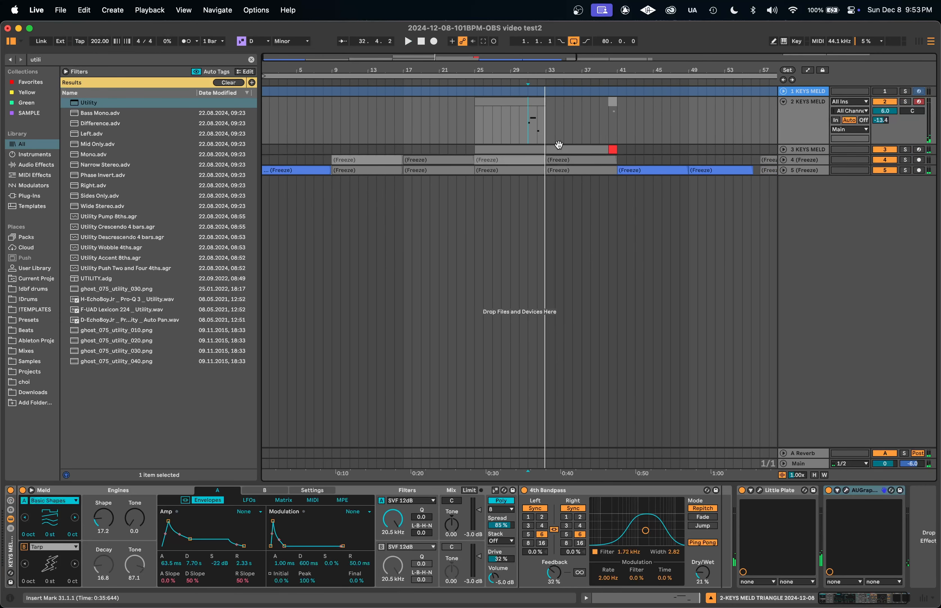
# Unfold and solo track 3, and play its MIDI clips from bar 25.
pyautogui.click(510, 149)
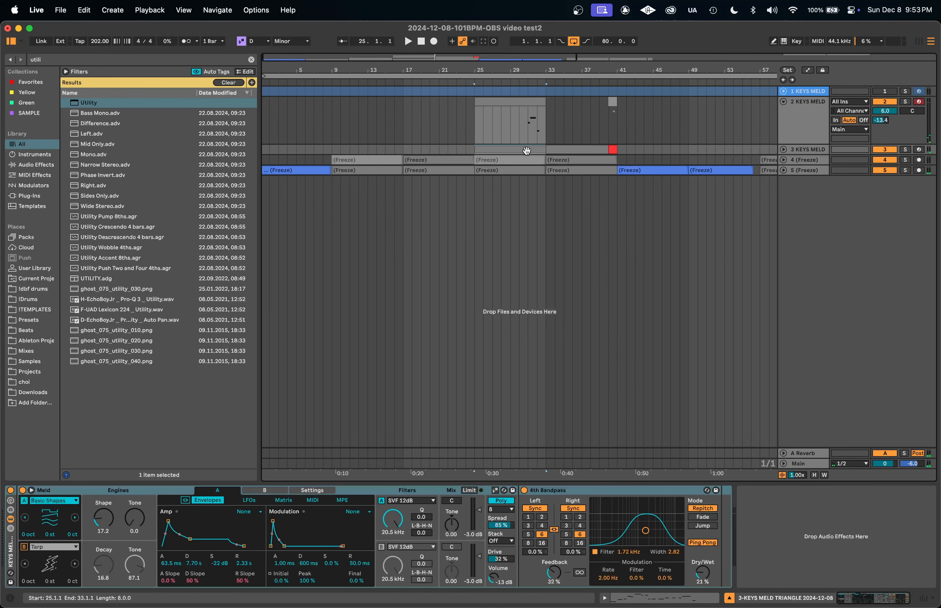
pyautogui.click(783, 150)
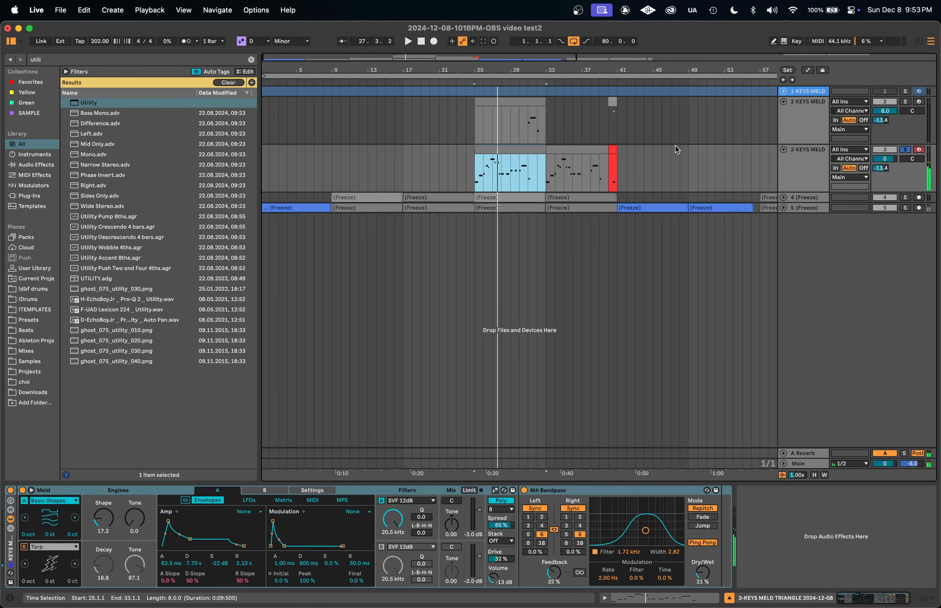
pyautogui.click(475, 179)
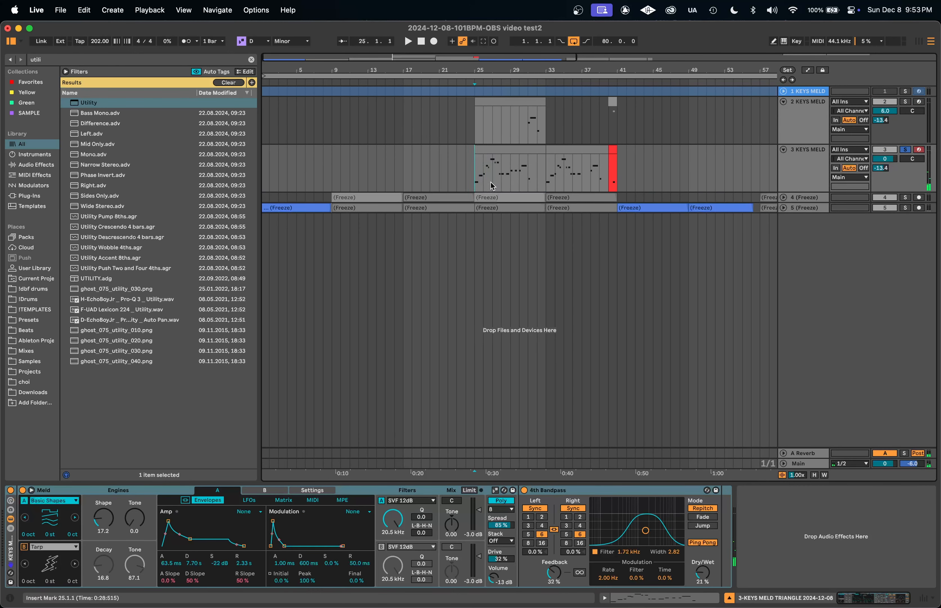
# Add a second 4th Bandpass delay after the first on track 3, with 8-sixteenth delay times and the filter at 613 Hz, width 3.97.
pyautogui.click(550, 492)
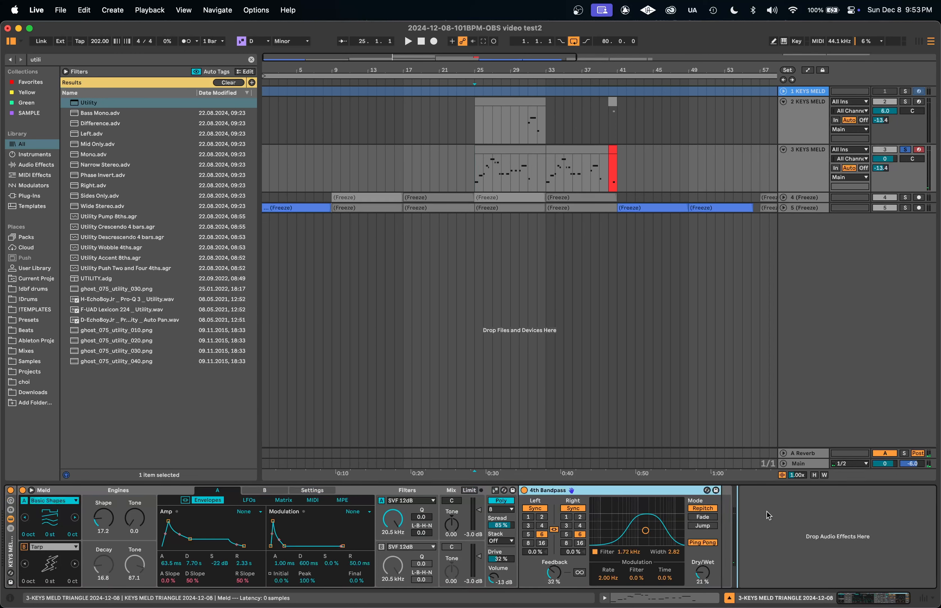
pyautogui.press('super+v')
pyautogui.click(754, 544)
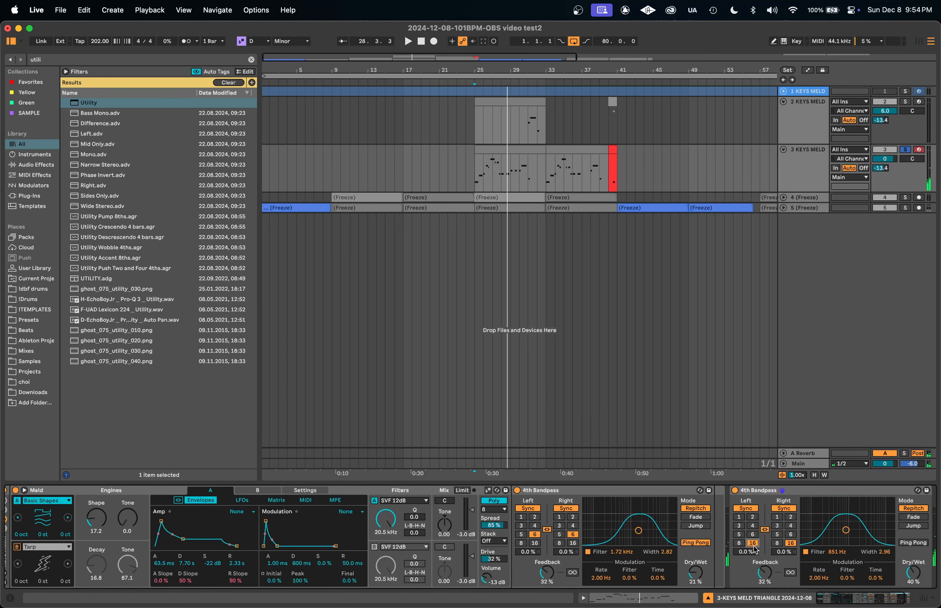
pyautogui.click(739, 544)
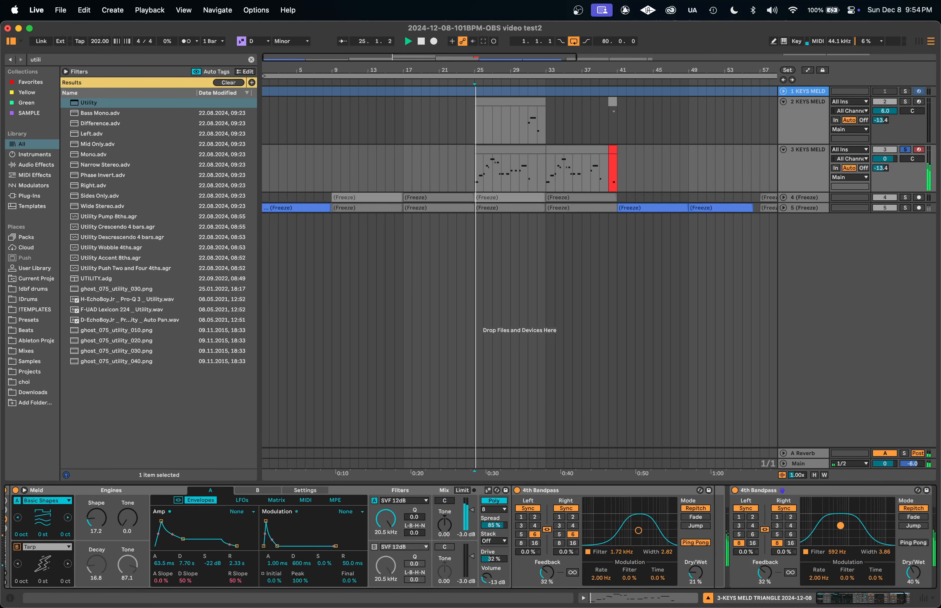
pyautogui.moveTo(847, 530); pyautogui.dragTo(841, 526)
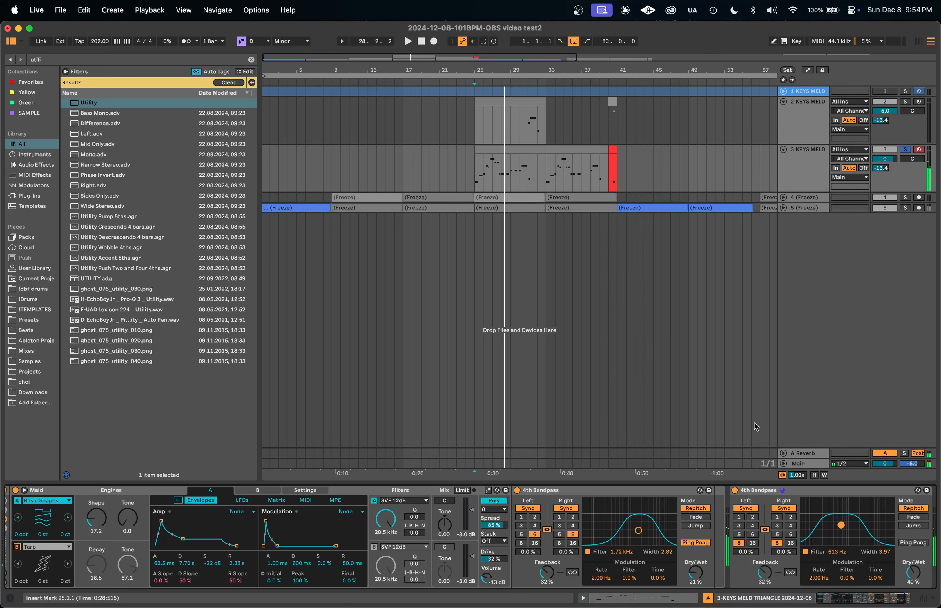
# Compare track 3's playback with the second delay bypassed and enabled, and switch to the Session view.
pyautogui.click(736, 492)
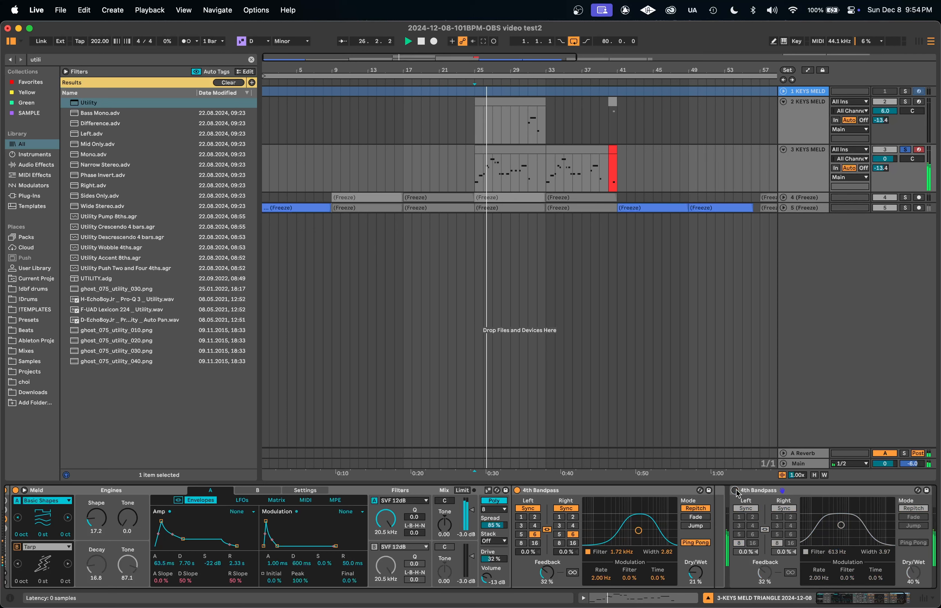
pyautogui.click(737, 491)
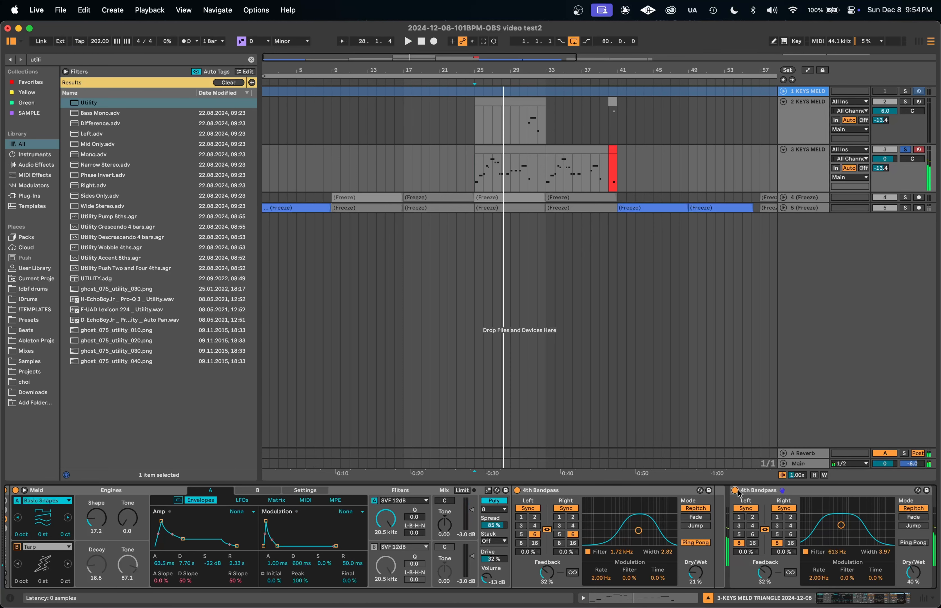
pyautogui.press('Tab')
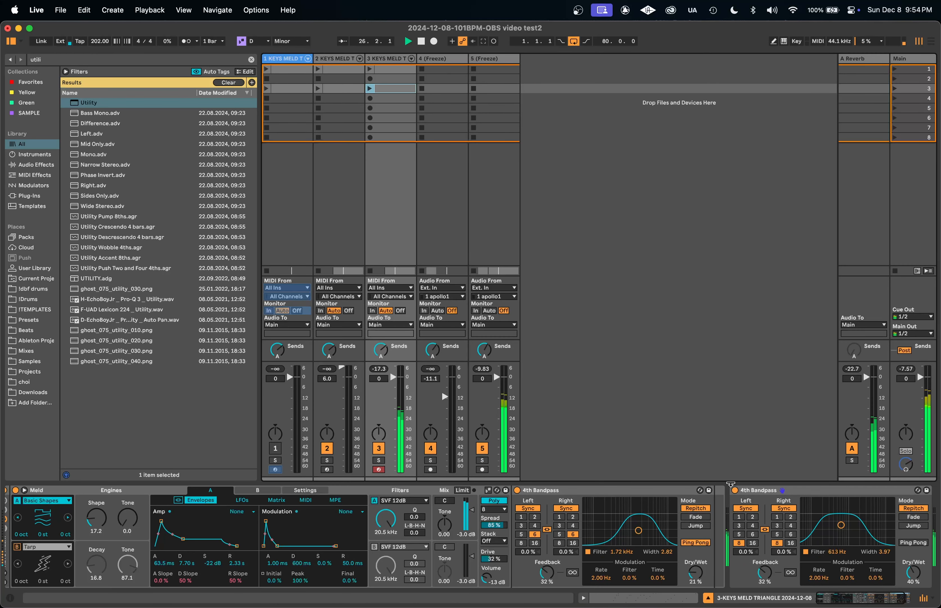
# Return to the Arrangement view, set the second 4th Bandpass delay's dry/wet to 36%, and set track 2's volume to 4.0 dB.
pyautogui.press('Tab')
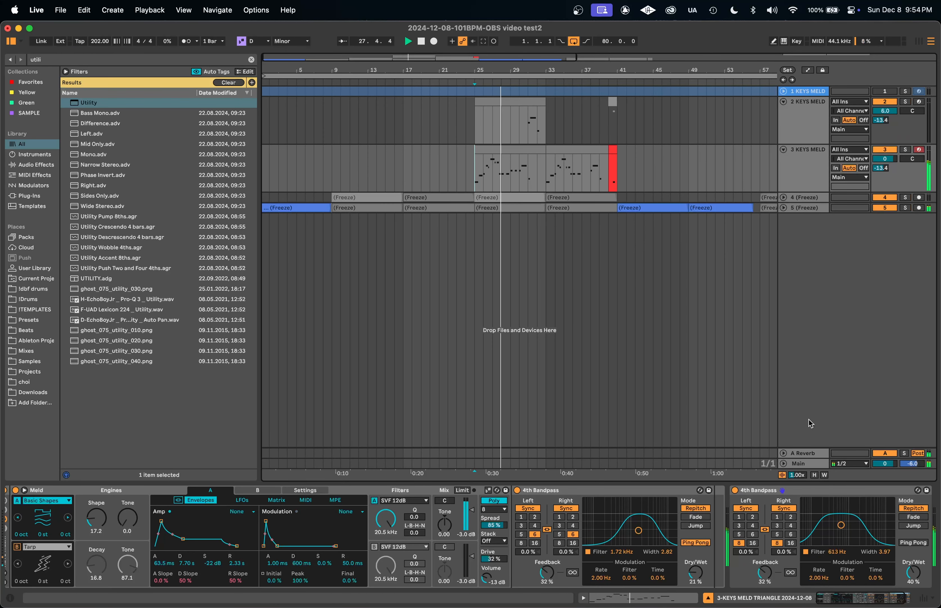
pyautogui.moveTo(914, 572); pyautogui.dragTo(914, 576)
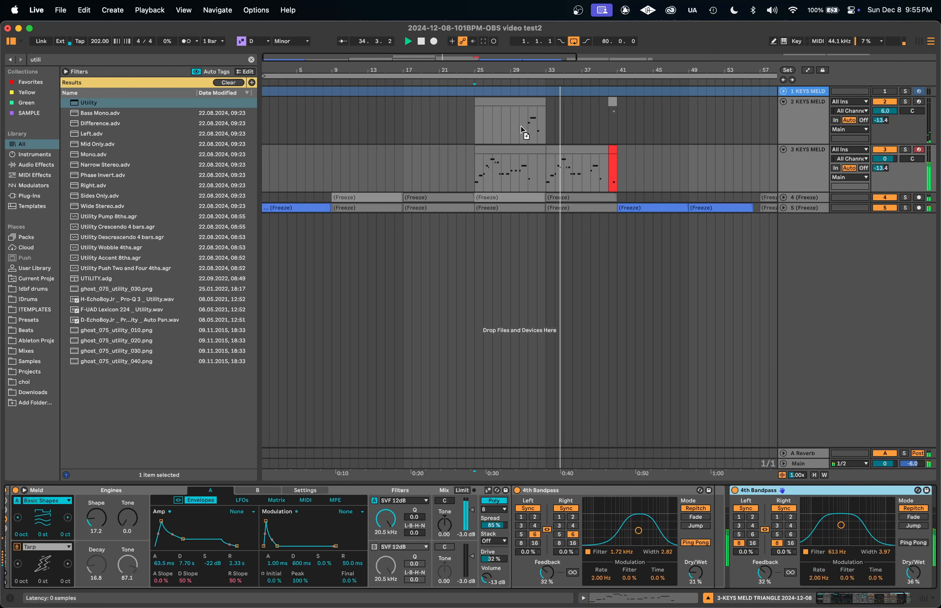
pyautogui.click(529, 127)
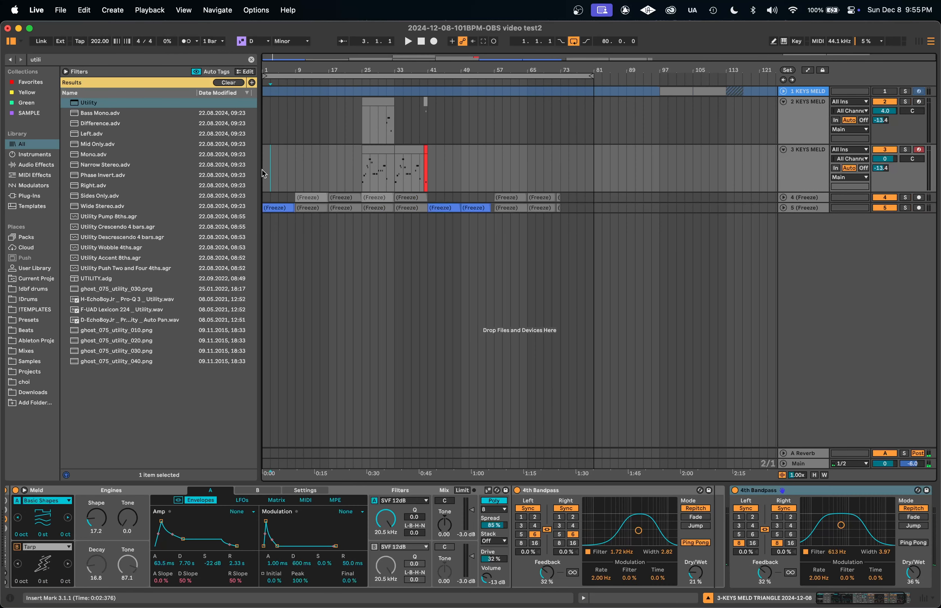
# Try lowering the clip gain of track 5's two blue clips between bars 41 and 56 to -1.7 dB, and reset it.
pyautogui.moveTo(264, 174); pyautogui.dragTo(560, 179)
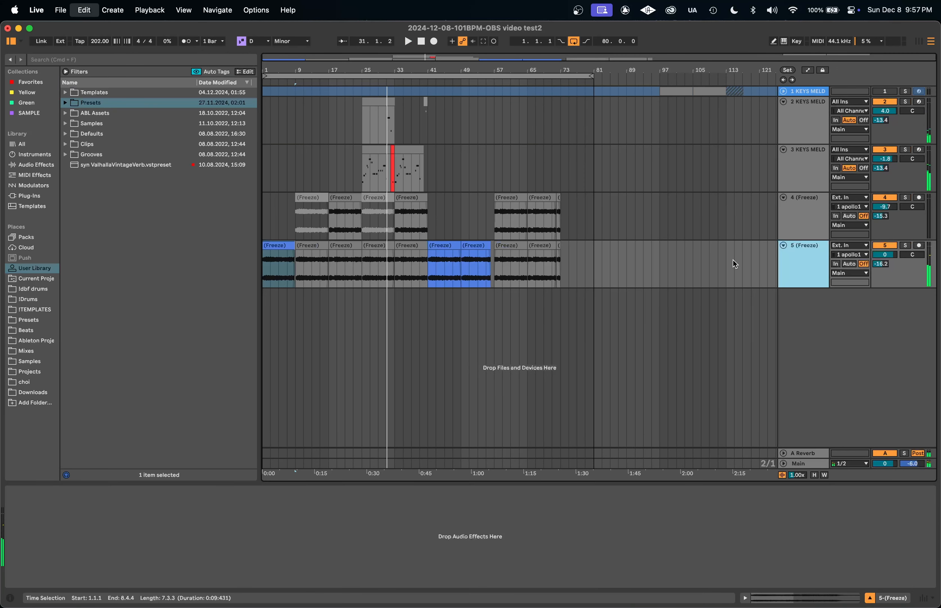
pyautogui.press('Delete')
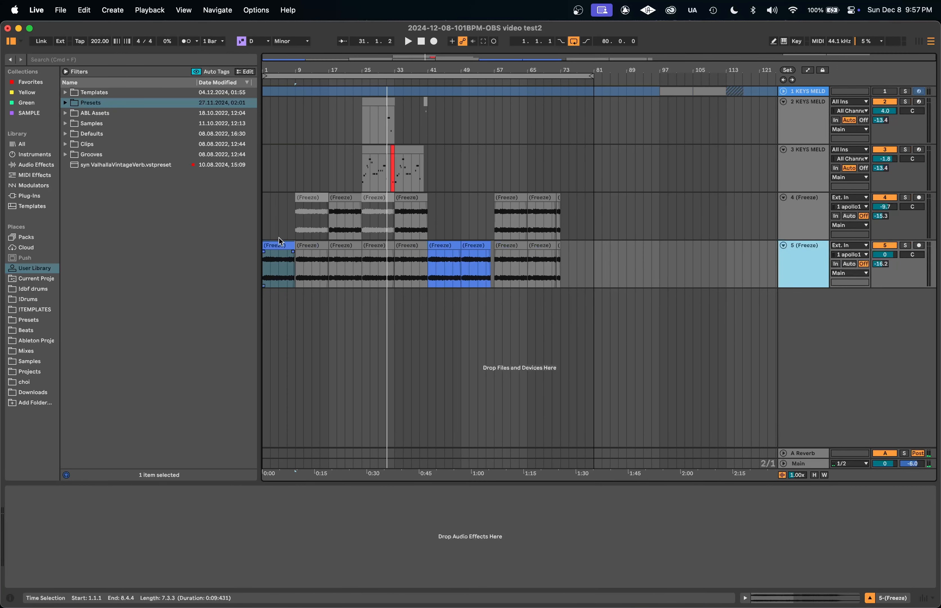
pyautogui.click(435, 246)
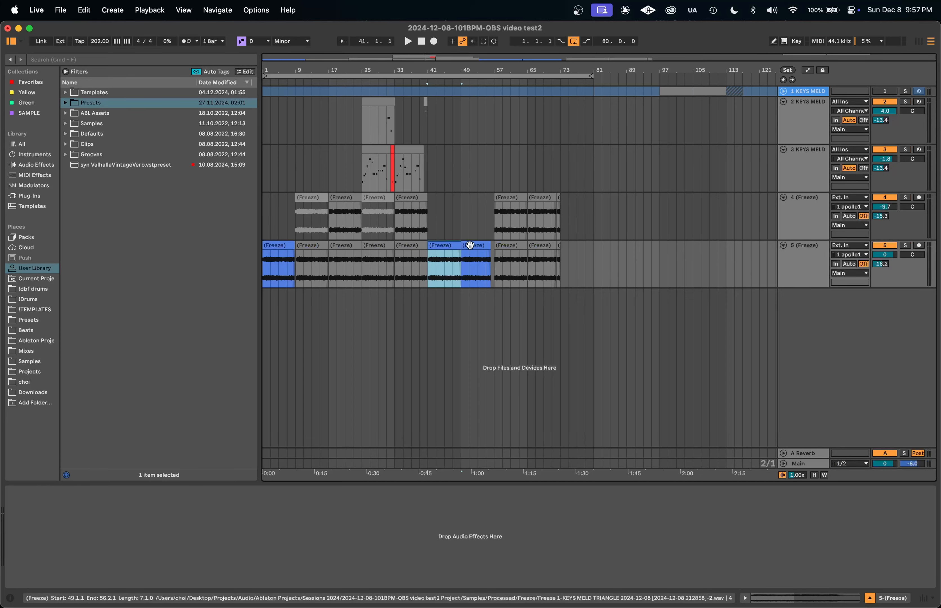
pyautogui.click(470, 247)
pyautogui.doubleClick(446, 254)
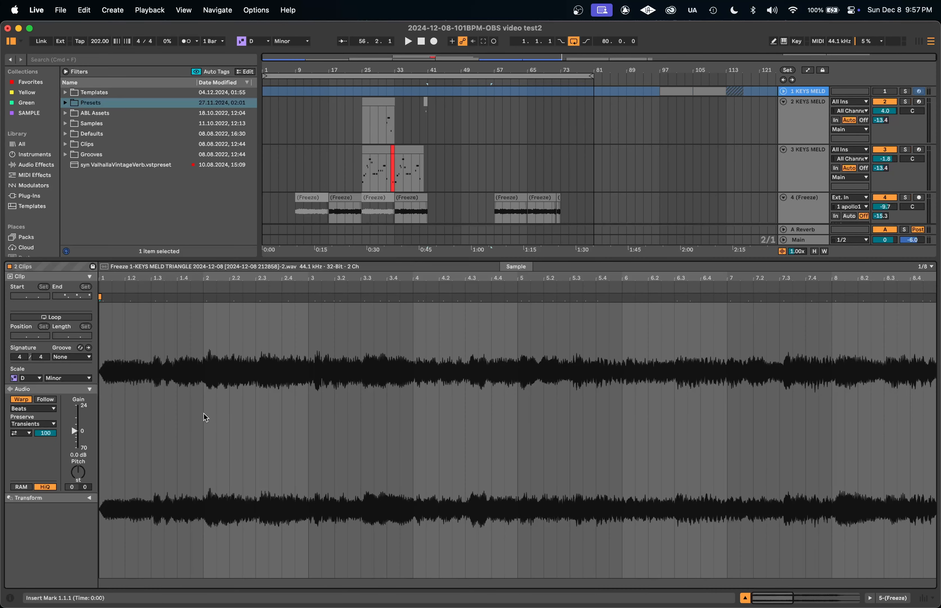
pyautogui.scroll(-1, 75, 431)
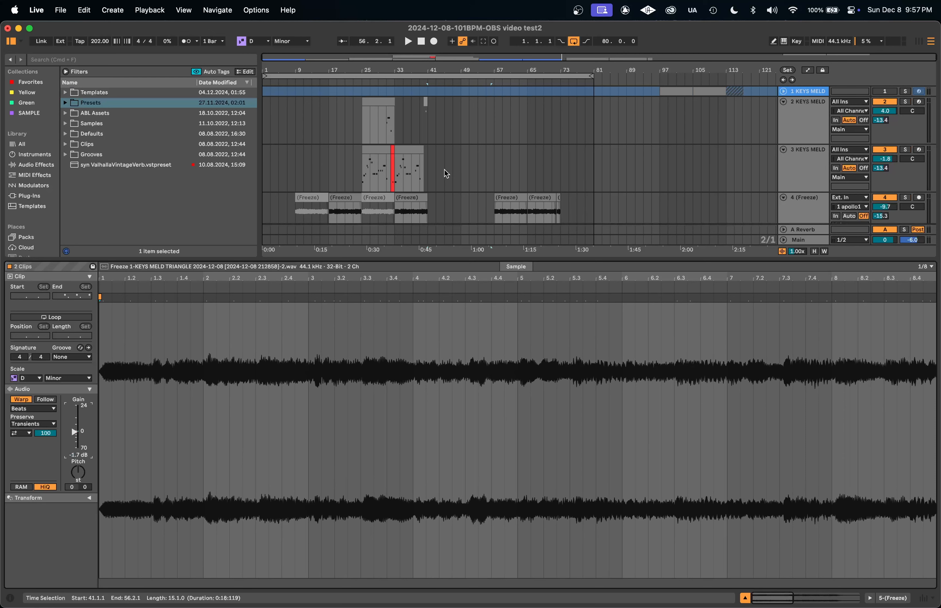
pyautogui.scroll(-3, 443, 172)
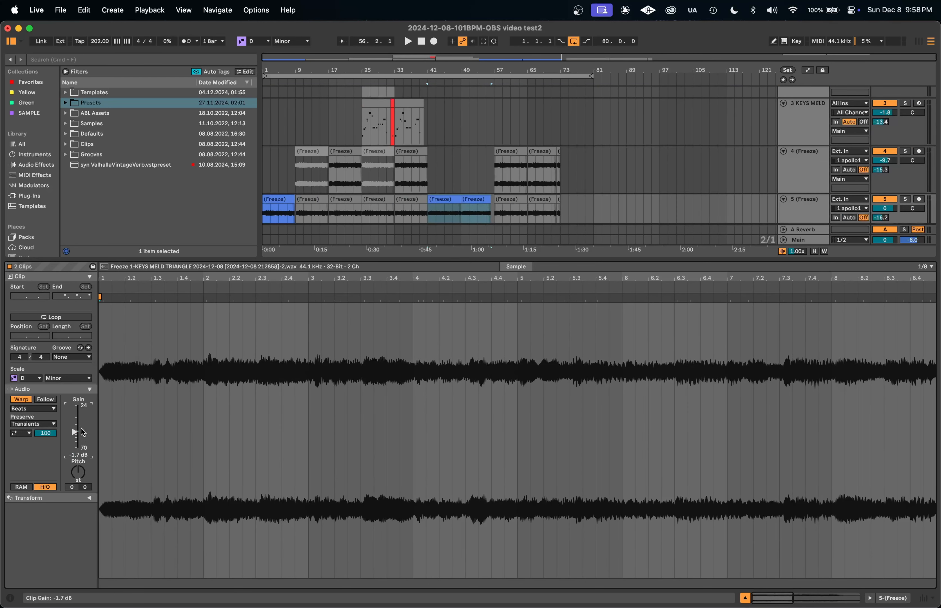
pyautogui.moveTo(76, 432); pyautogui.dragTo(75, 430)
pyautogui.press('BackSpace')
pyautogui.hotkey('shift', 'Tab')
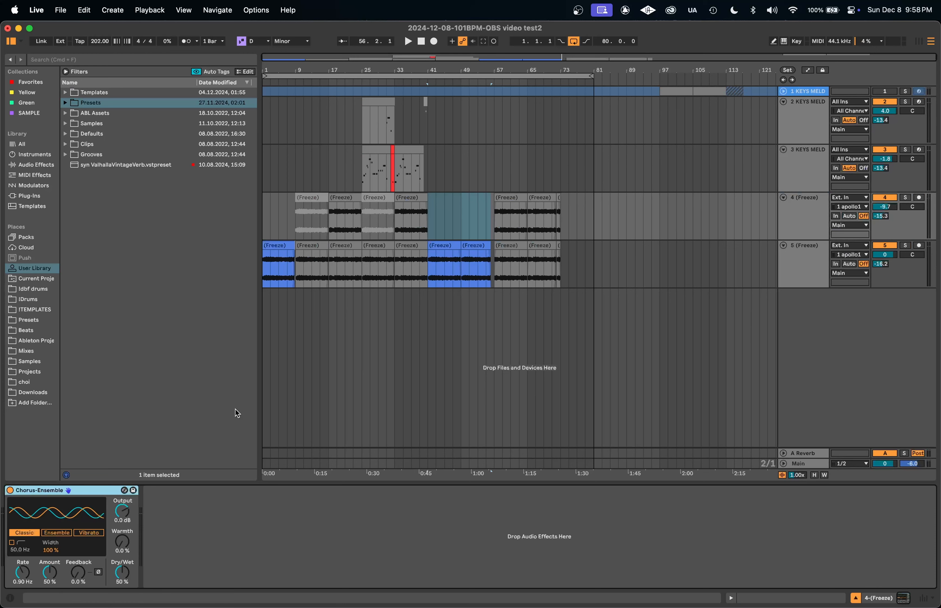
# Duplicate track 5 and delete all the clips from the duplicate track.
pyautogui.click(402, 273)
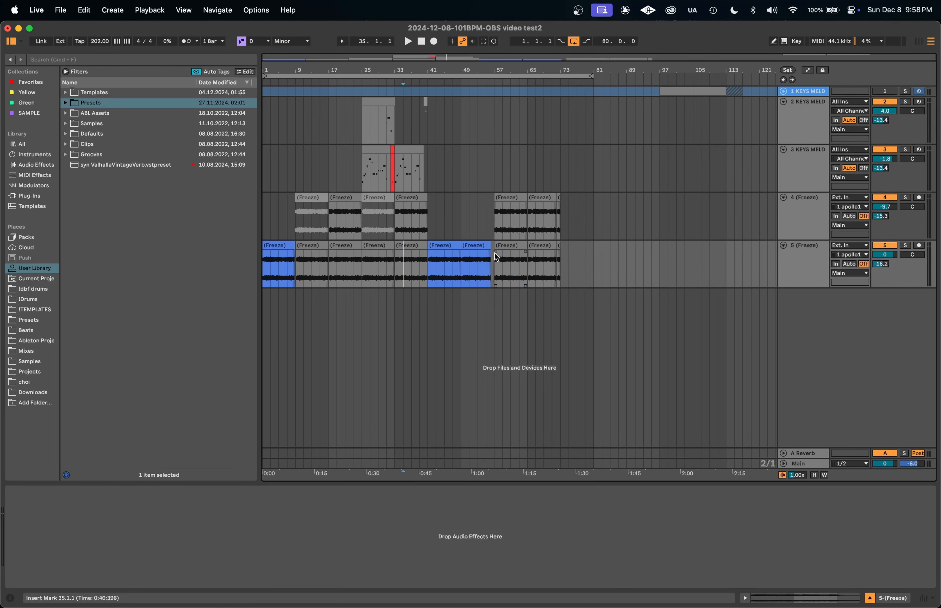
pyautogui.click(481, 250)
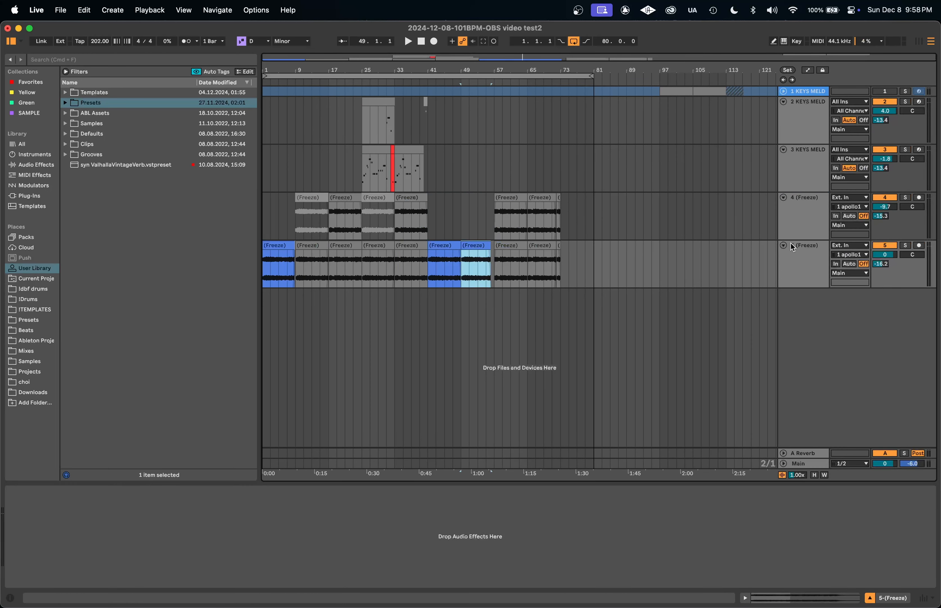
pyautogui.click(800, 260)
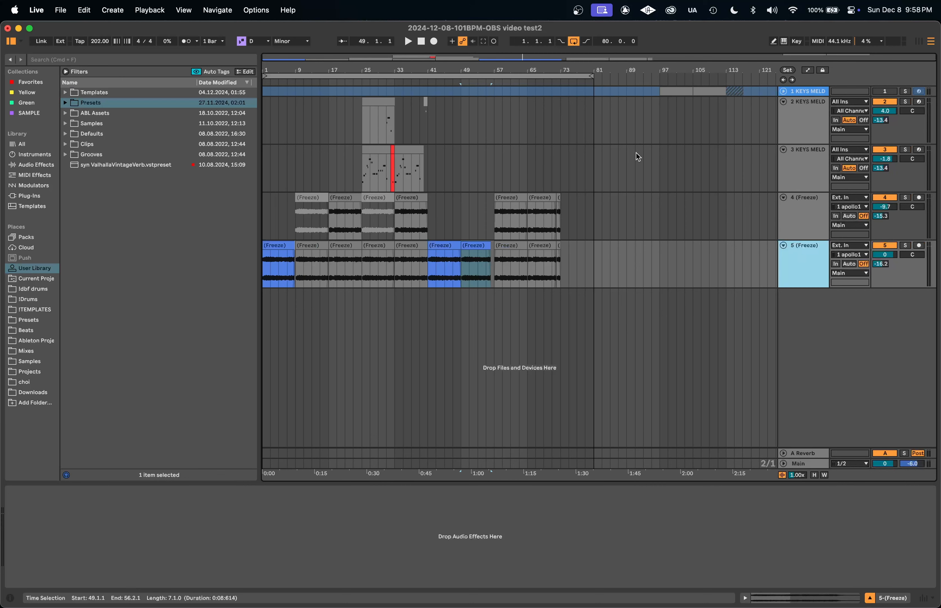
pyautogui.press('super+d')
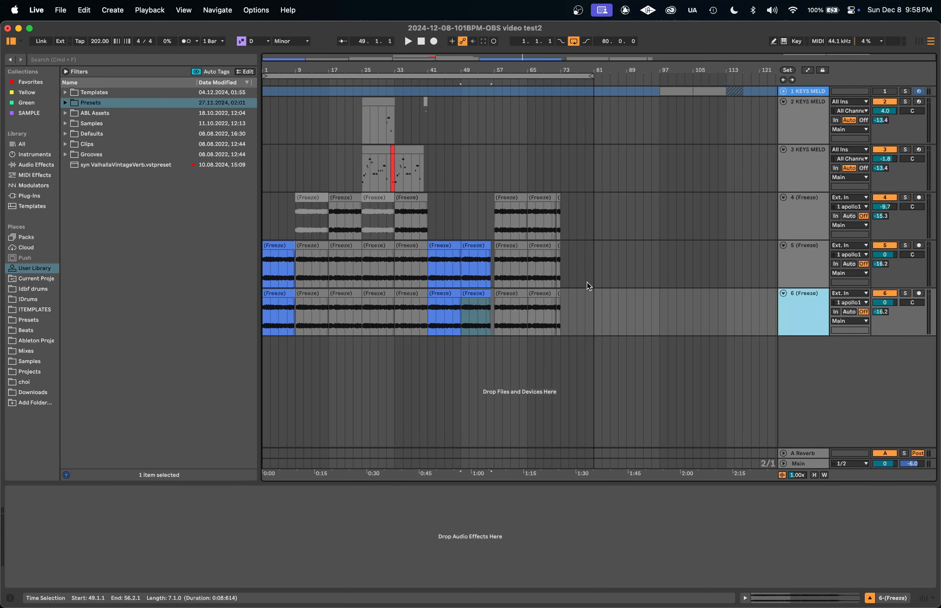
pyautogui.moveTo(589, 312); pyautogui.dragTo(208, 315)
pyautogui.press('Delete')
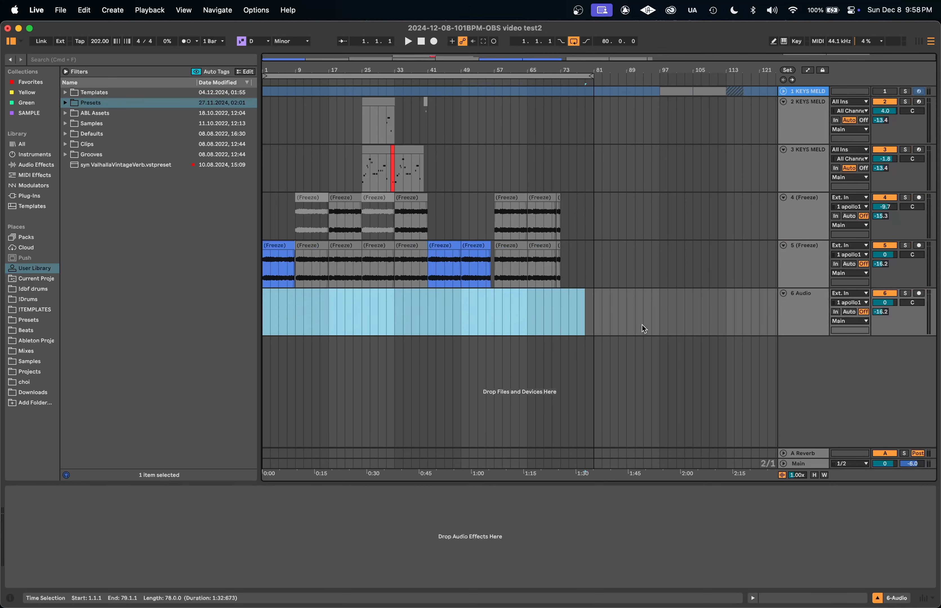
# Move the blue clips at bars 1 and 41–56 from track 5 to track 6, and set track 6's volume to -1.5 dB.
pyautogui.moveTo(446, 248); pyautogui.dragTo(477, 295)
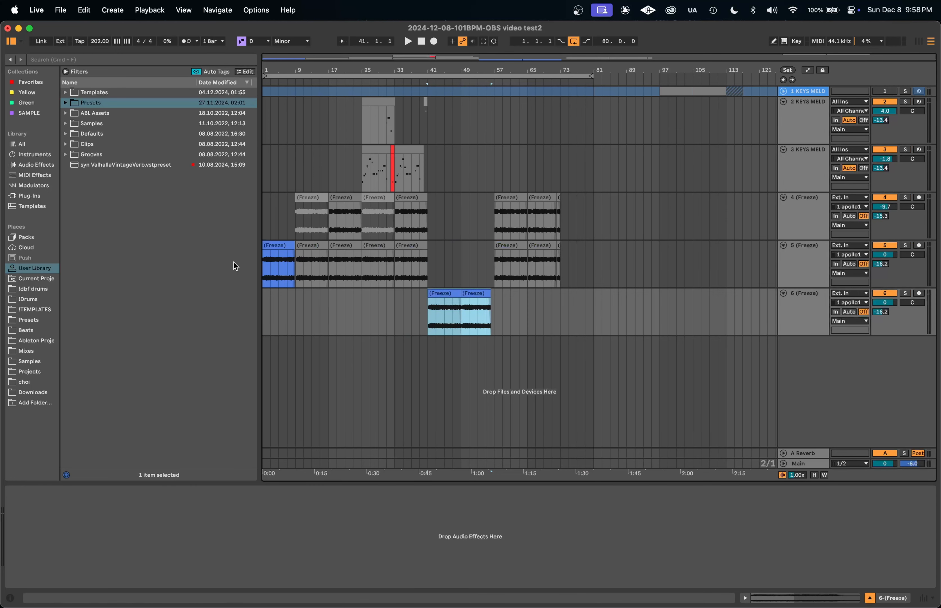
pyautogui.moveTo(273, 243); pyautogui.dragTo(283, 315)
pyautogui.click(329, 318)
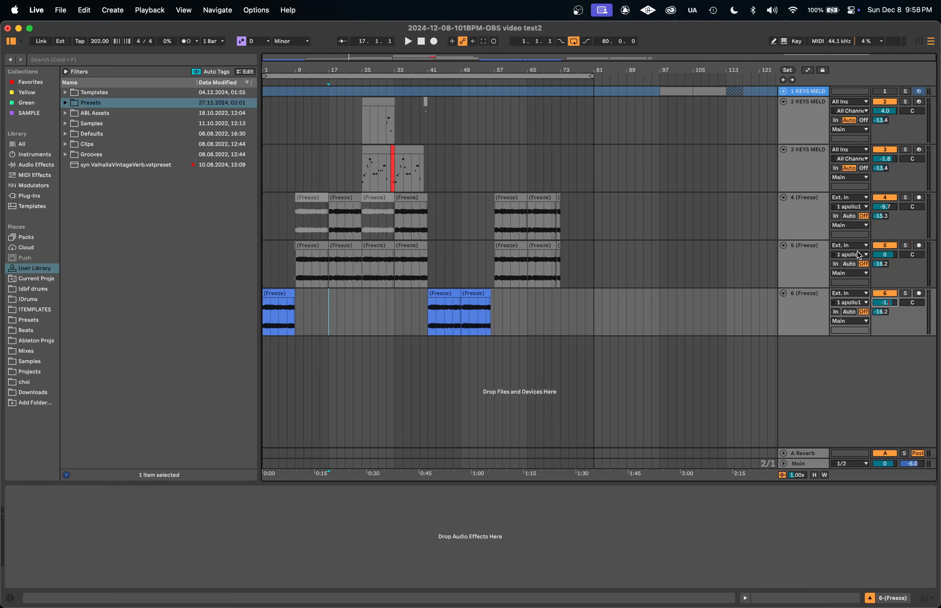
# Select track 6's clips across bars 1–63 and play the arrangement from the beginning.
pyautogui.click(282, 261)
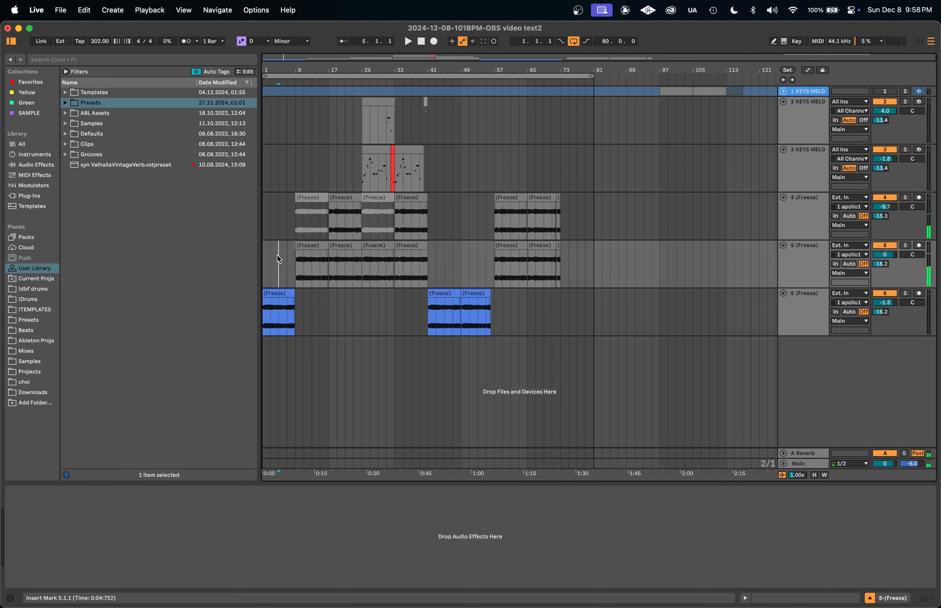
pyautogui.press('+')
pyautogui.press('-')
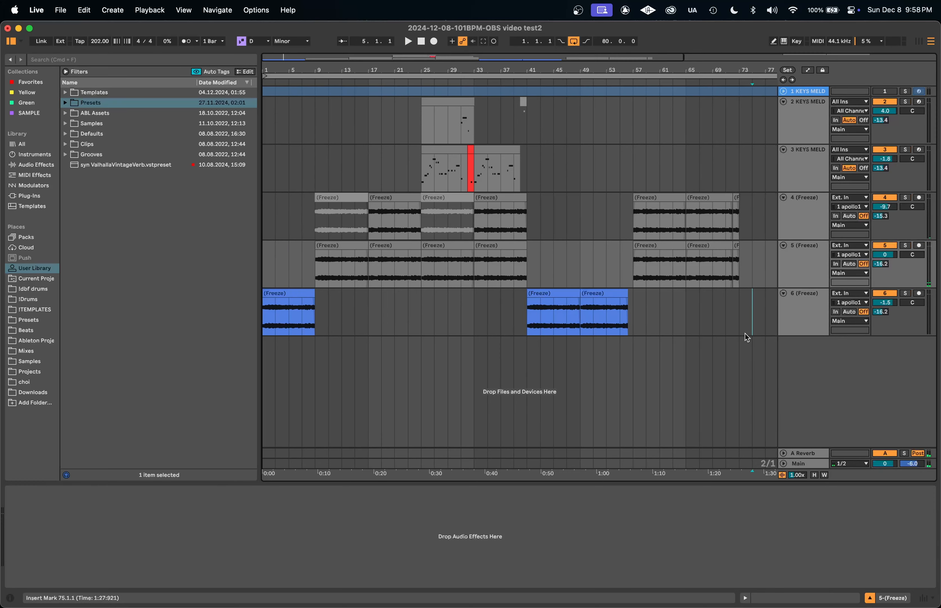
pyautogui.moveTo(747, 338); pyautogui.dragTo(103, 337)
pyautogui.moveTo(678, 326); pyautogui.dragTo(130, 349)
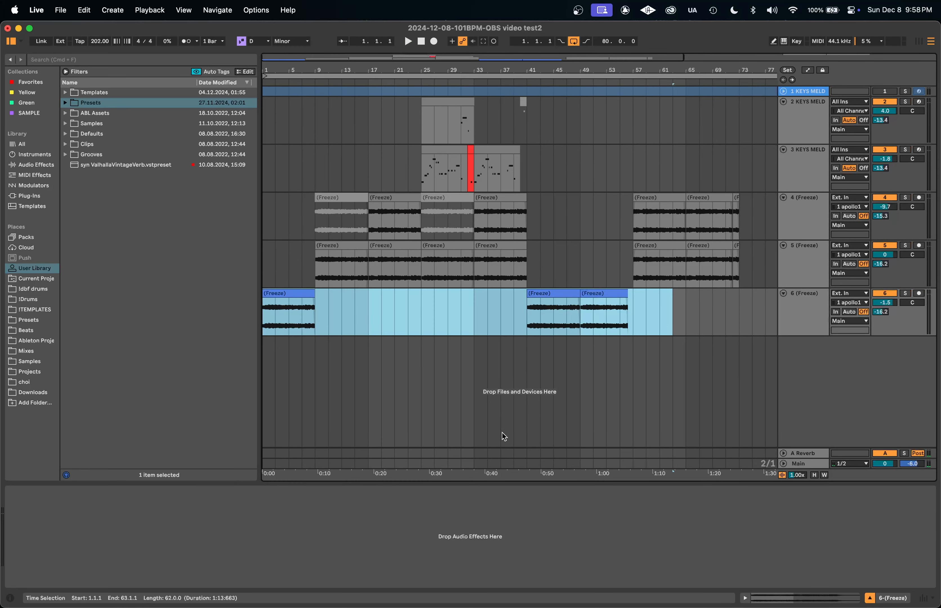
pyautogui.press('+')
pyautogui.press('-')
pyautogui.moveTo(313, 267); pyautogui.dragTo(391, 272)
pyautogui.press('-')
# Select the clips on tracks 4 and 5 from bar 57 to the end and set their gain to 2.0 dB.
pyautogui.moveTo(530, 272); pyautogui.dragTo(614, 219)
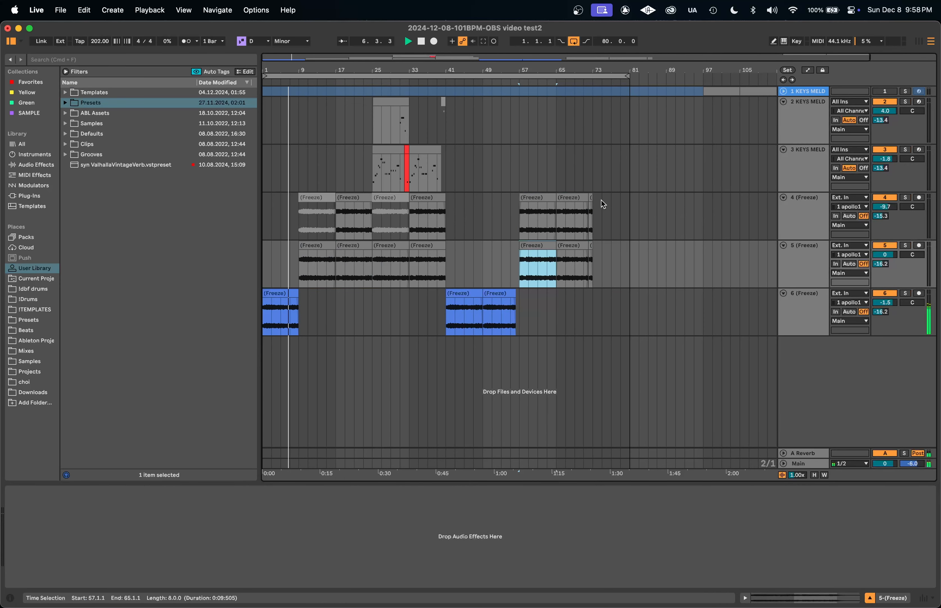
pyautogui.keyDown('shift'); pyautogui.click(603, 203); pyautogui.keyUp('shift')
pyautogui.hotkey('shift', 'Tab')
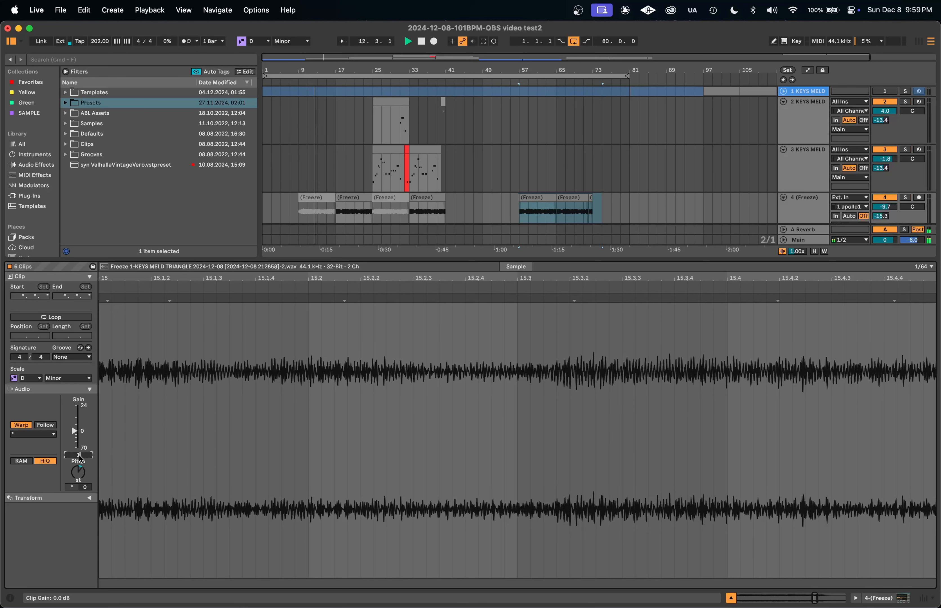
pyautogui.scroll(1, 81, 456)
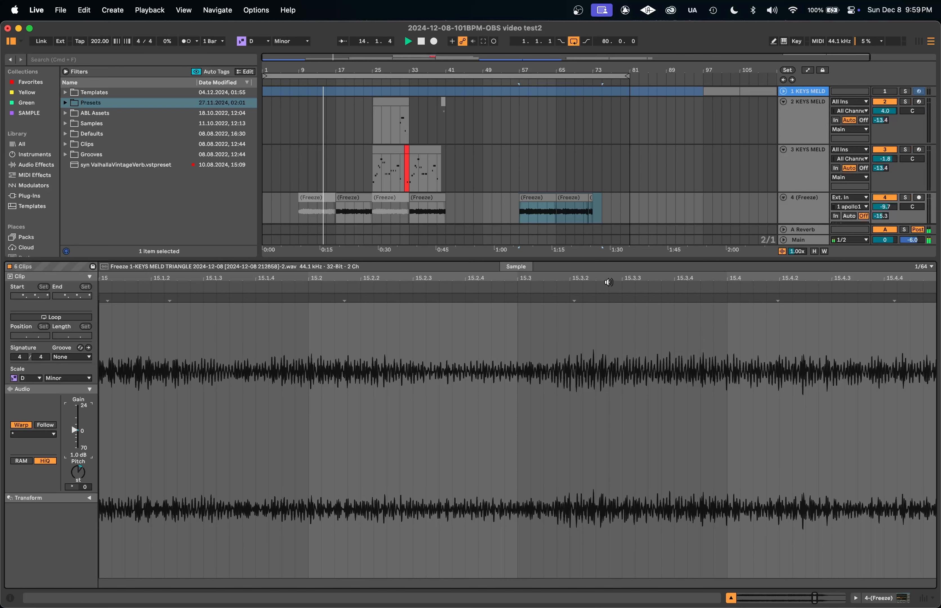
pyautogui.press('Up')
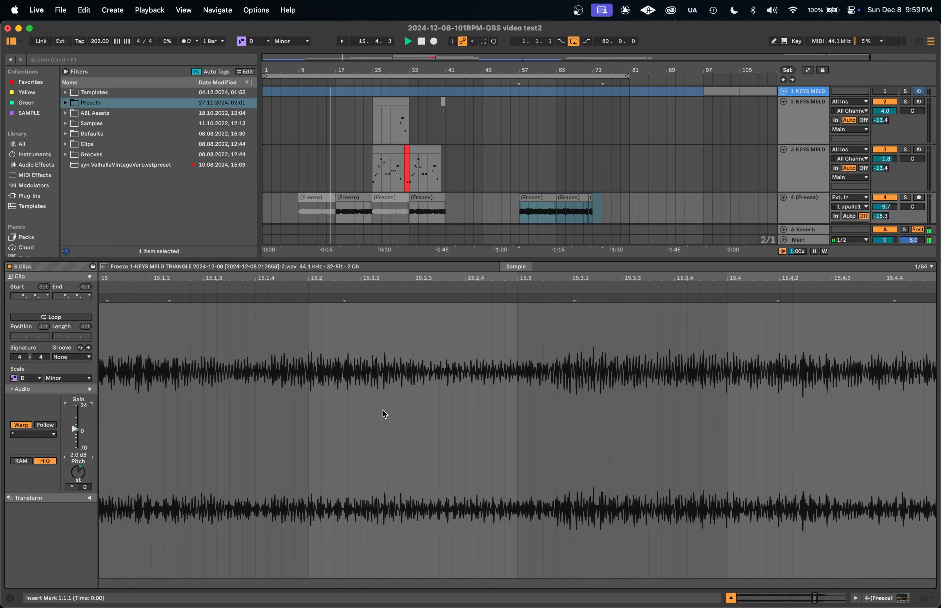
pyautogui.press('Up')
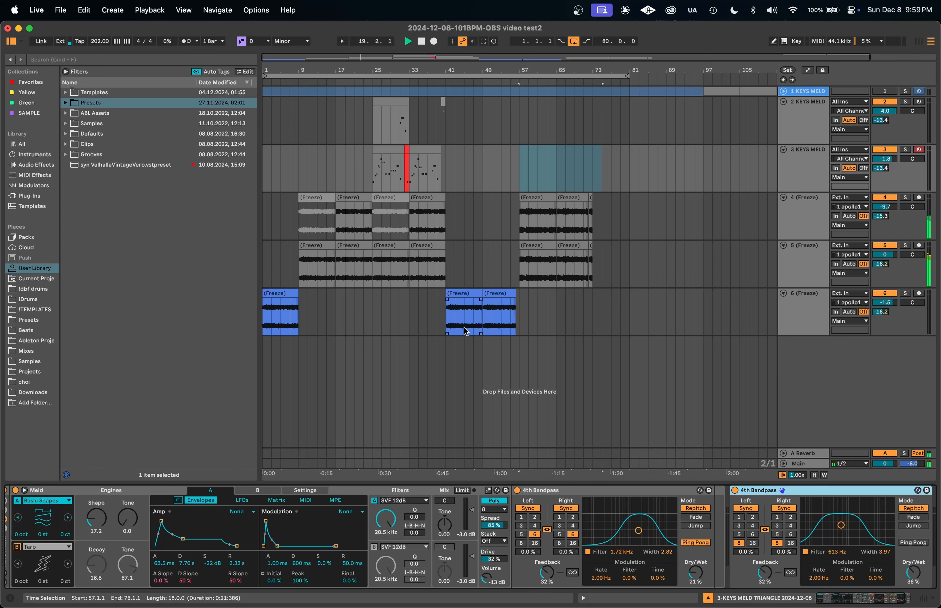
# Set the gain of track 5's clip at bar 17 to 1 dB.
pyautogui.click(356, 247)
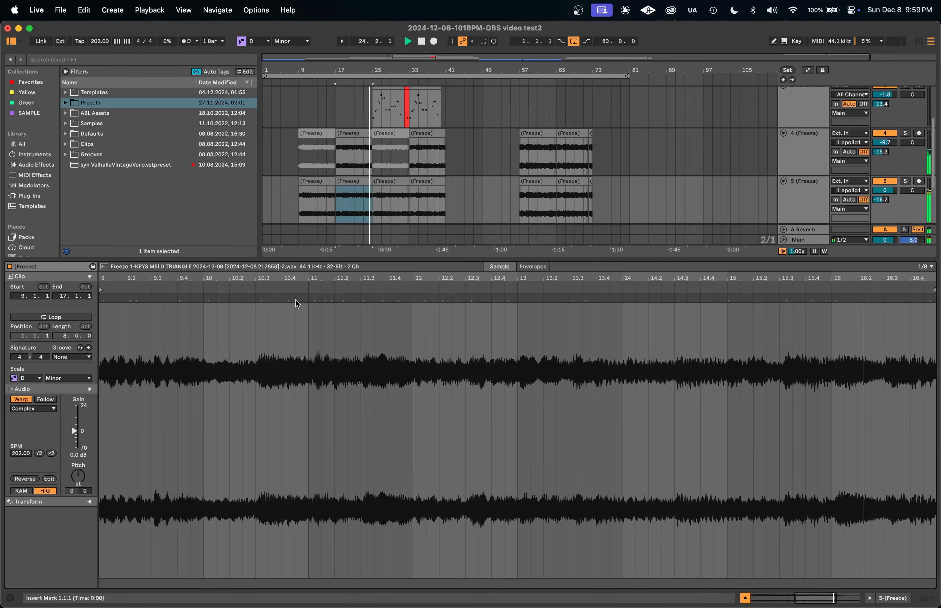
pyautogui.hotkey('shift', 'Tab')
pyautogui.click(82, 456)
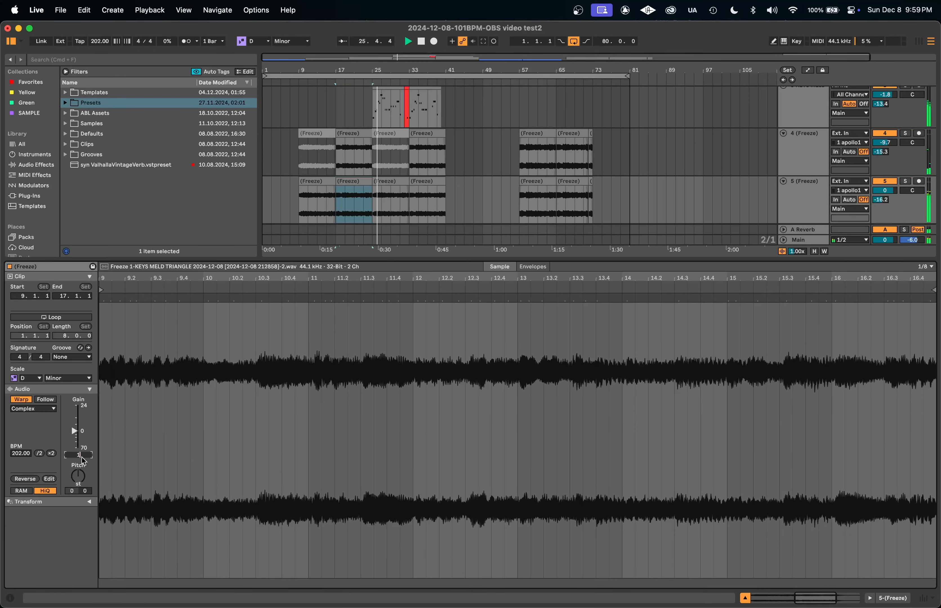
pyautogui.click(811, 160)
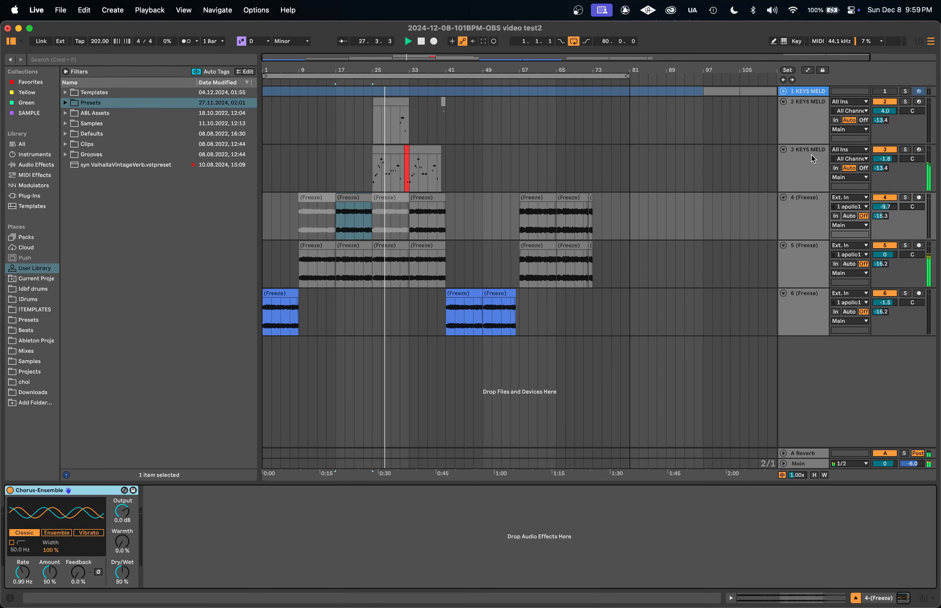
# Set the gain of track 5's two clips between bars 25 and 41 to 1.0 dB.
pyautogui.click(366, 261)
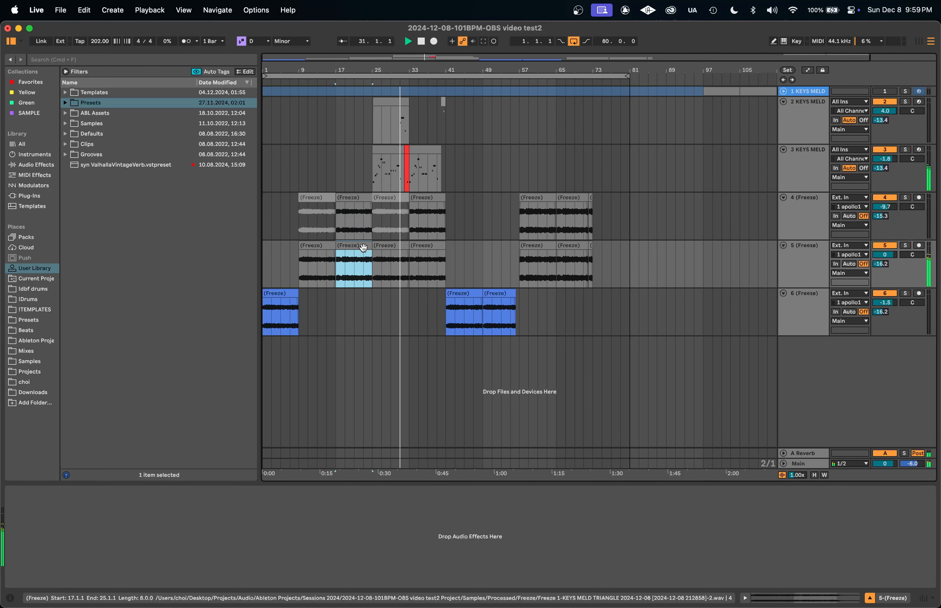
pyautogui.click(394, 247)
pyautogui.keyDown('shift'); pyautogui.click(423, 248); pyautogui.keyUp('shift')
pyautogui.hotkey('shift', 'Tab')
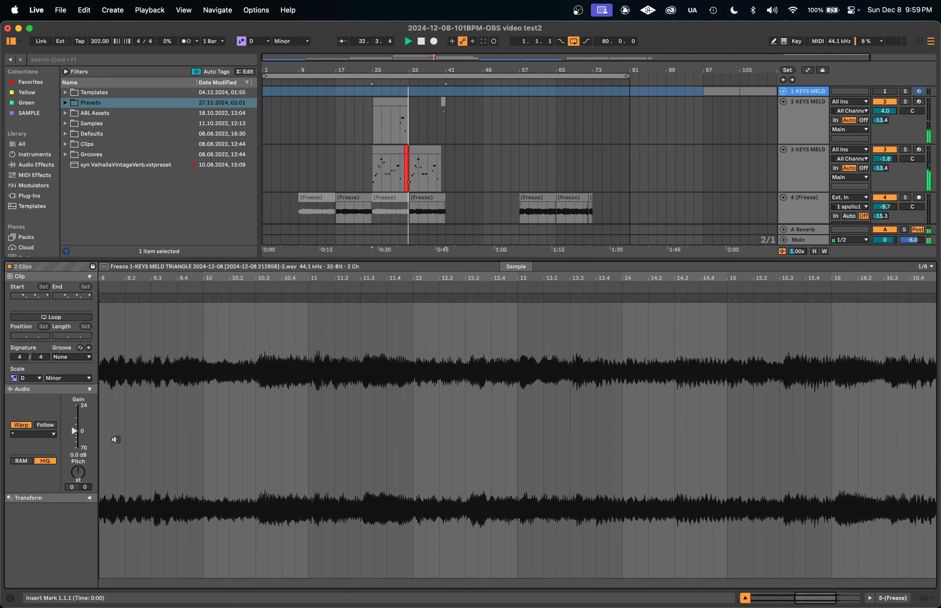
pyautogui.moveTo(74, 432); pyautogui.dragTo(75, 429)
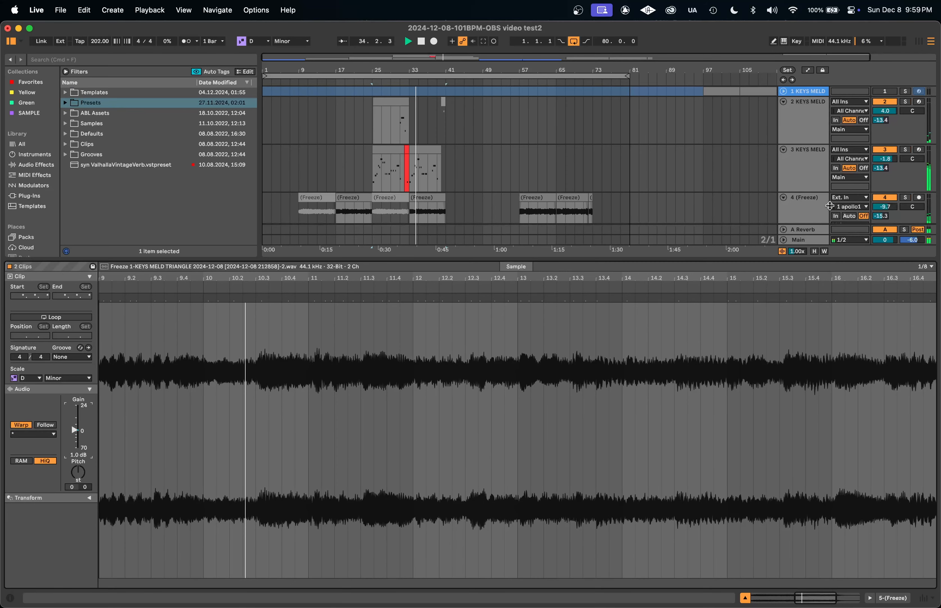
pyautogui.doubleClick(795, 179)
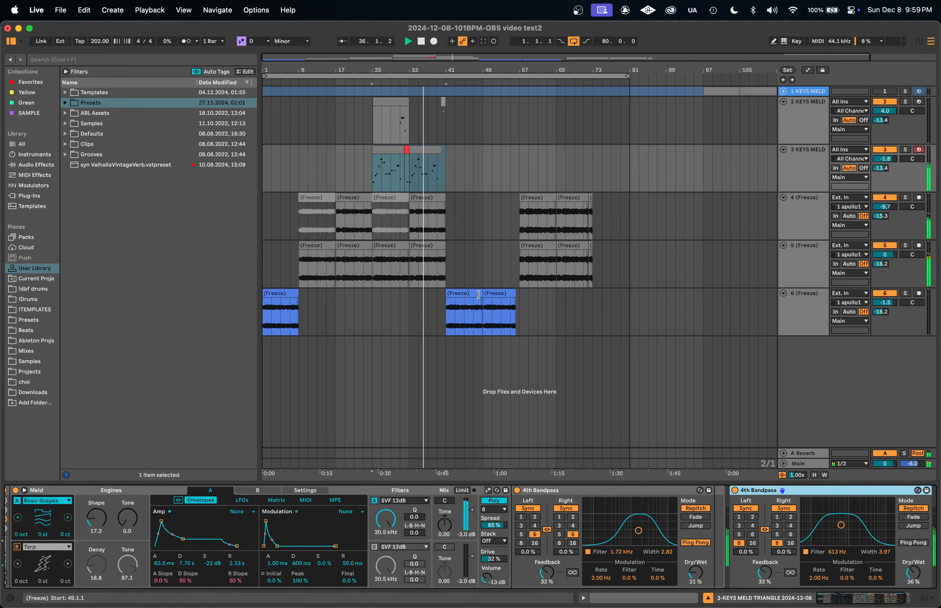
# Select track 6's clips between bars 41 and 56, set the track volume to -2.0 dB, and compare levels in the session mixer.
pyautogui.click(478, 295)
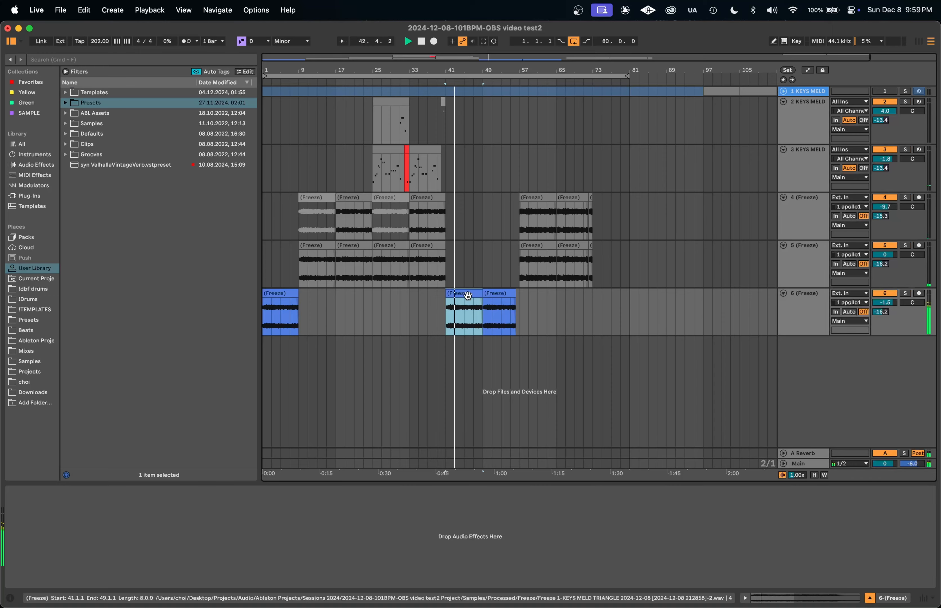
pyautogui.keyDown('shift'); pyautogui.click(499, 294); pyautogui.keyUp('shift')
pyautogui.hotkey('shift', 'Tab')
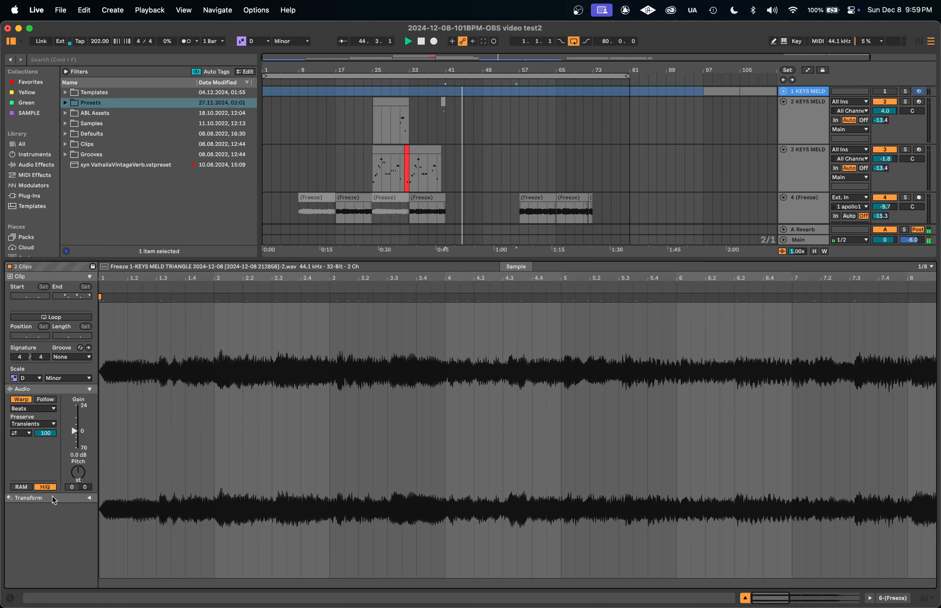
pyautogui.hotkey('shift', 'Tab')
pyautogui.click(890, 303)
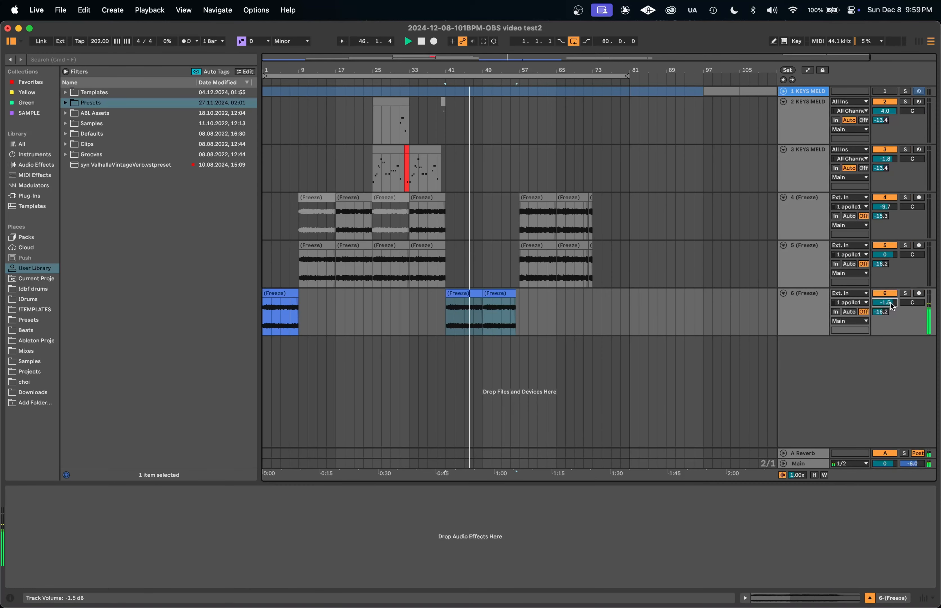
pyautogui.moveTo(892, 305); pyautogui.dragTo(891, 308)
pyautogui.click(805, 312)
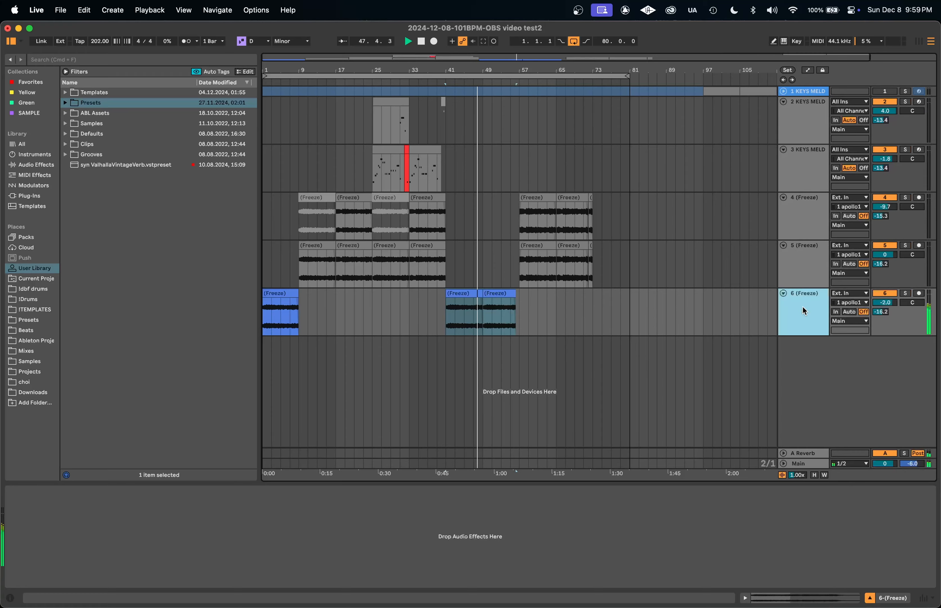
pyautogui.press('Tab')
pyautogui.press('Tab')
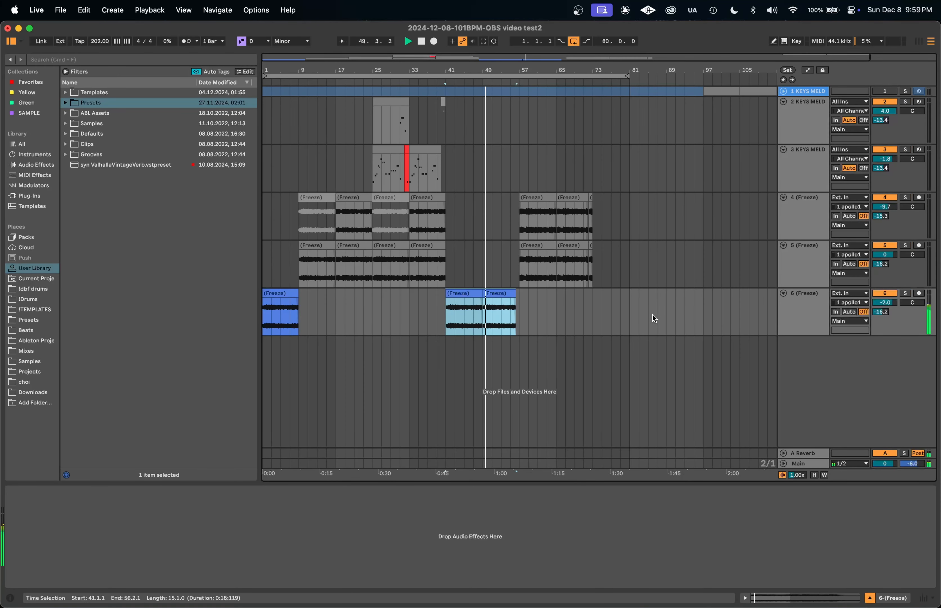
pyautogui.press('Tab')
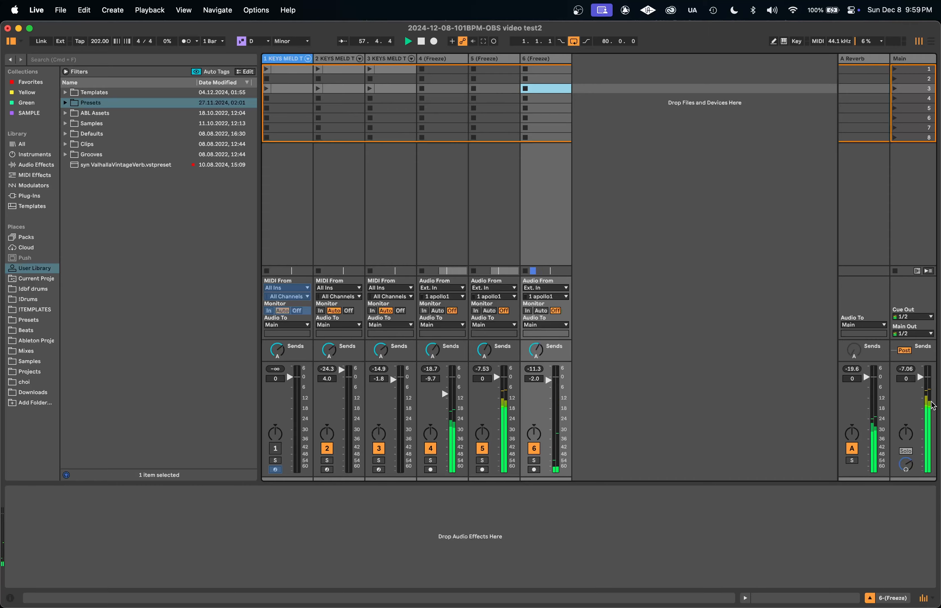
pyautogui.press('Tab')
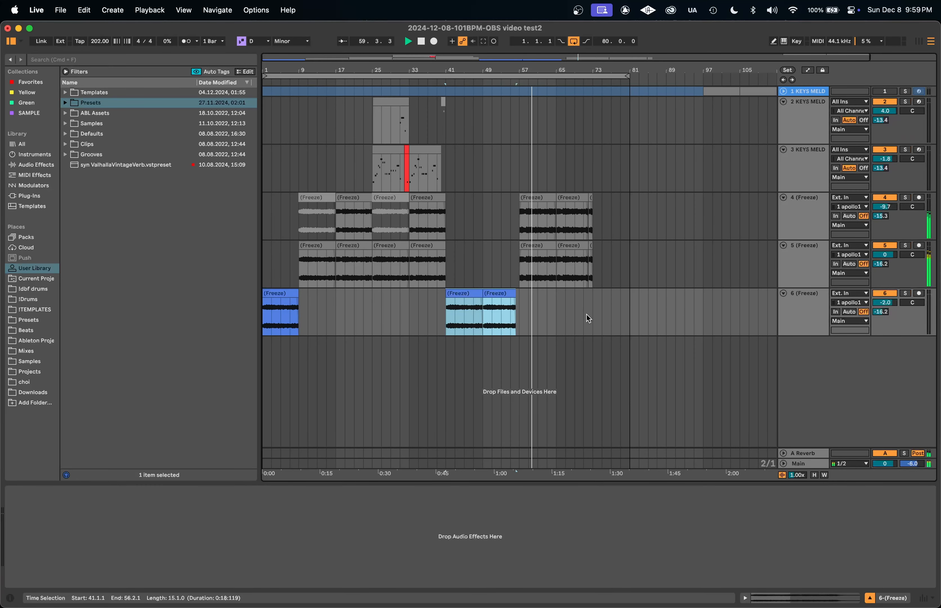
# Set the gain of track 5's three clips from bar 57 onward to 3.0 dB and check the levels in the session mixer.
pyautogui.scroll(3, 552, 274)
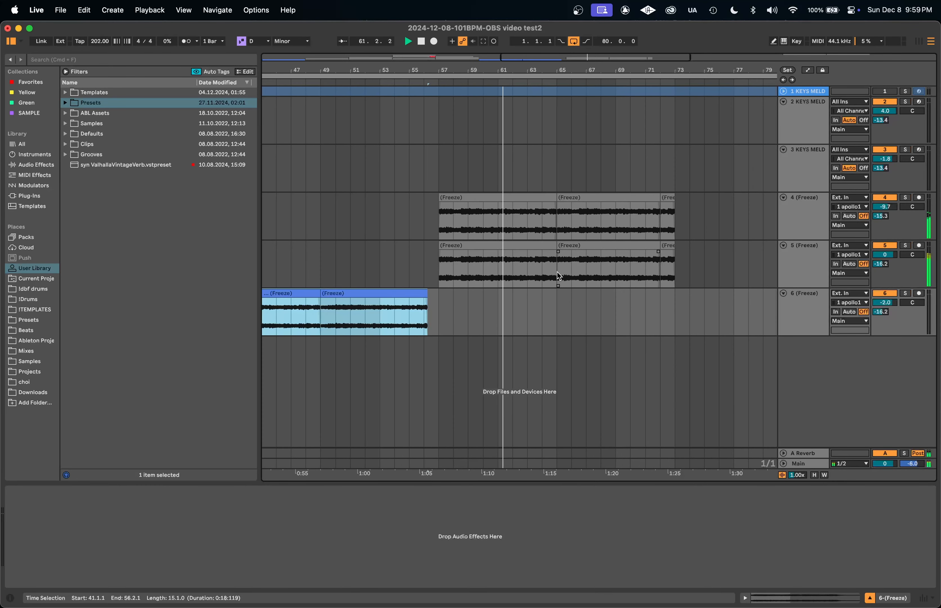
pyautogui.scroll(-3, 542, 275)
pyautogui.click(529, 261)
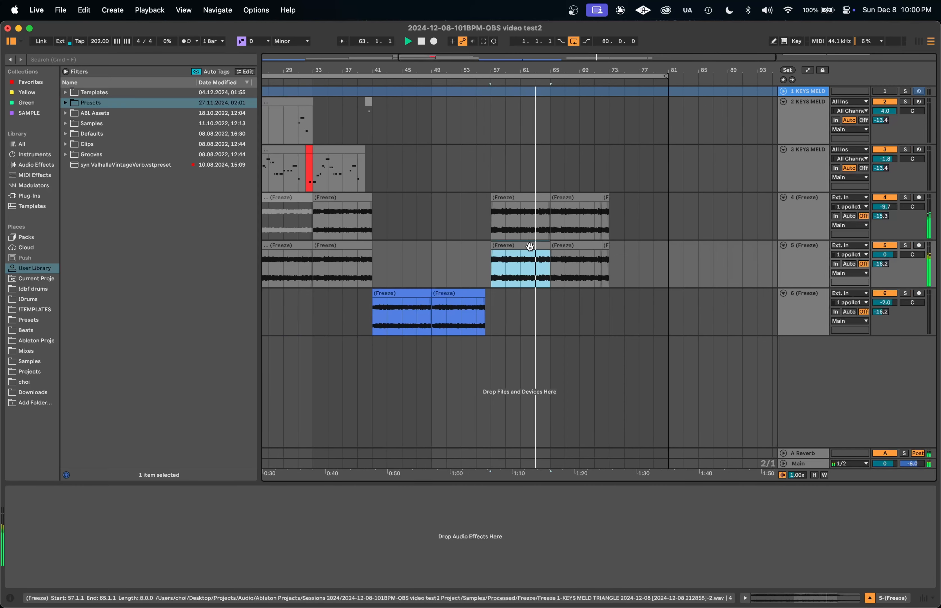
pyautogui.keyDown('shift'); pyautogui.click(625, 254); pyautogui.keyUp('shift')
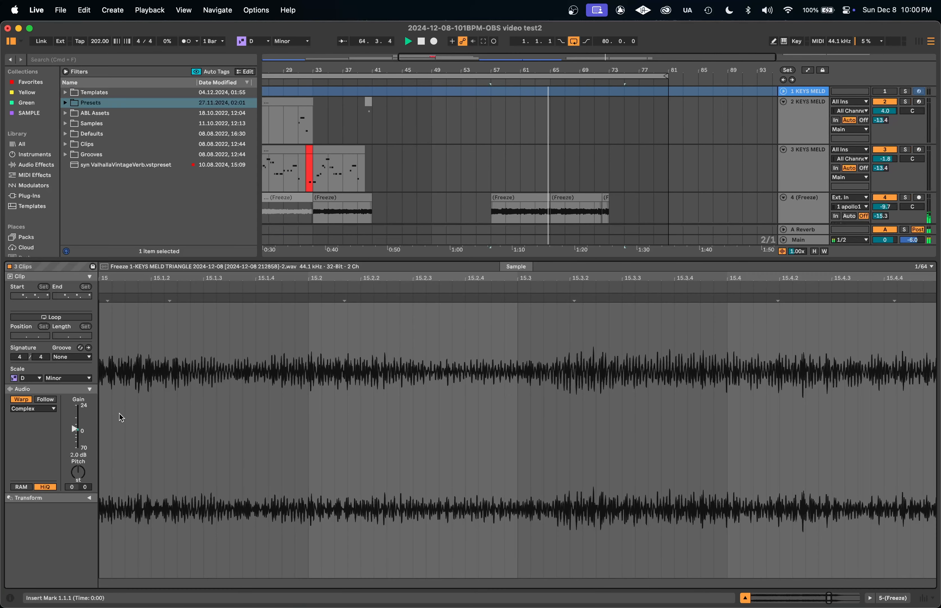
pyautogui.scroll(1, 84, 459)
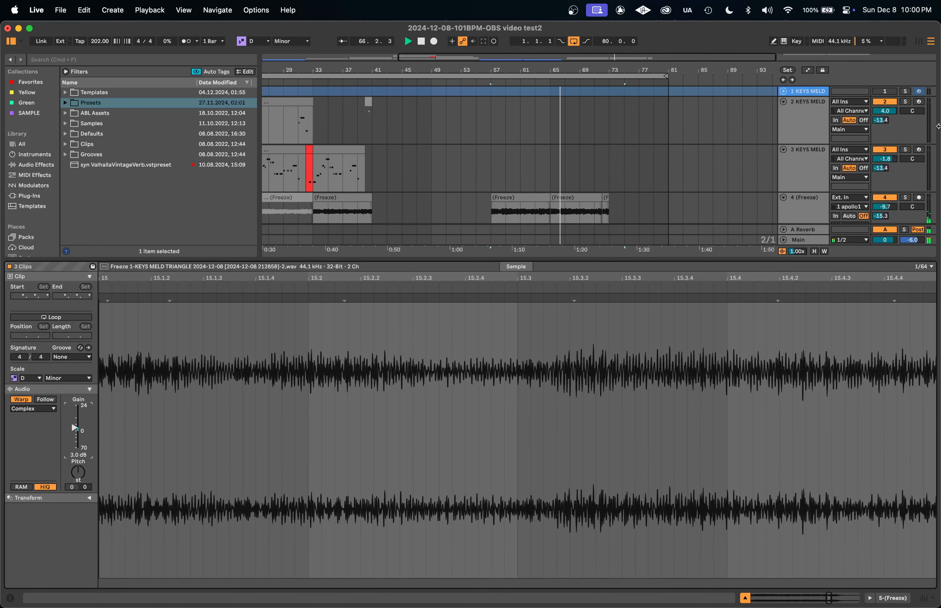
pyautogui.click(810, 147)
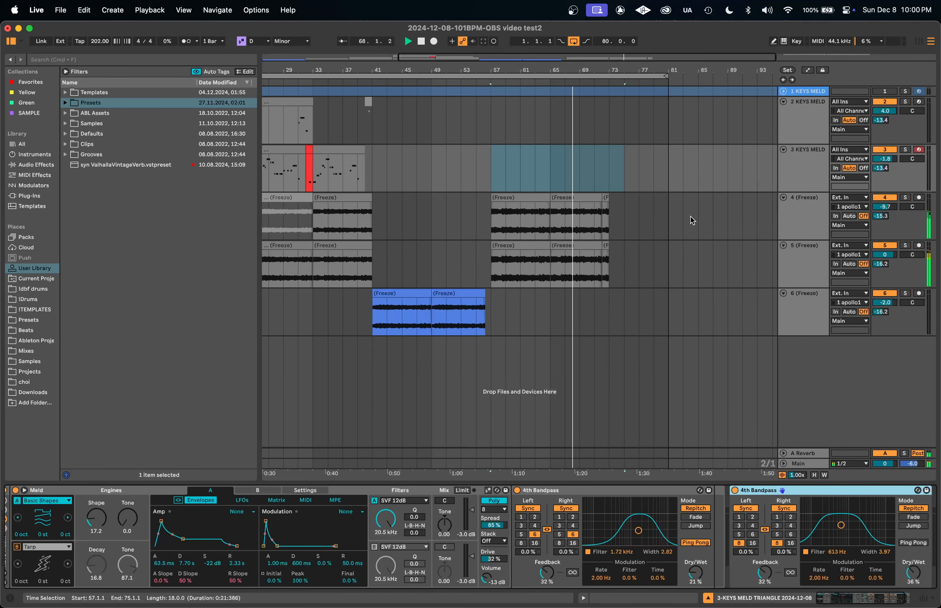
pyautogui.press('Tab')
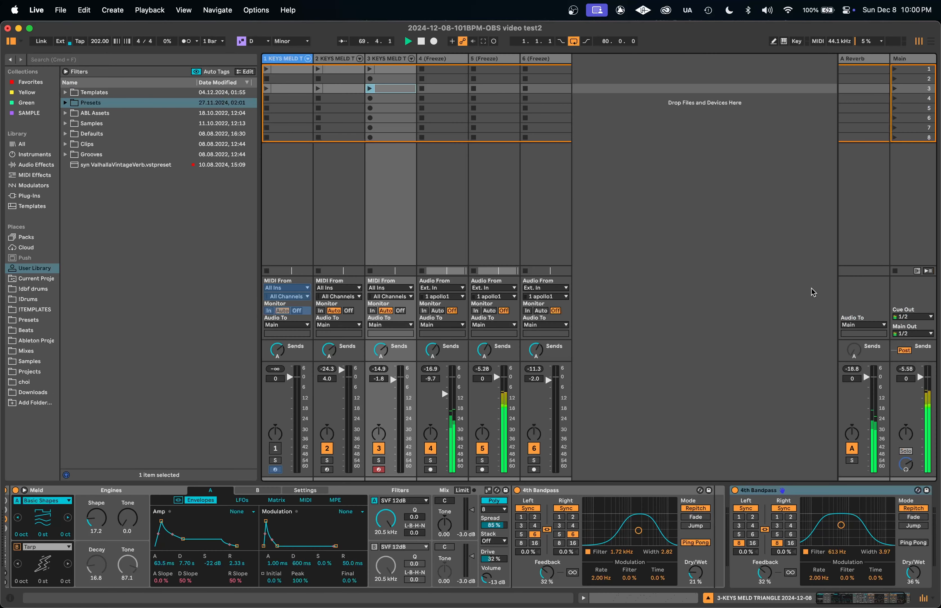
pyautogui.press('Tab')
pyautogui.press('Tab')
pyautogui.press('Tab')
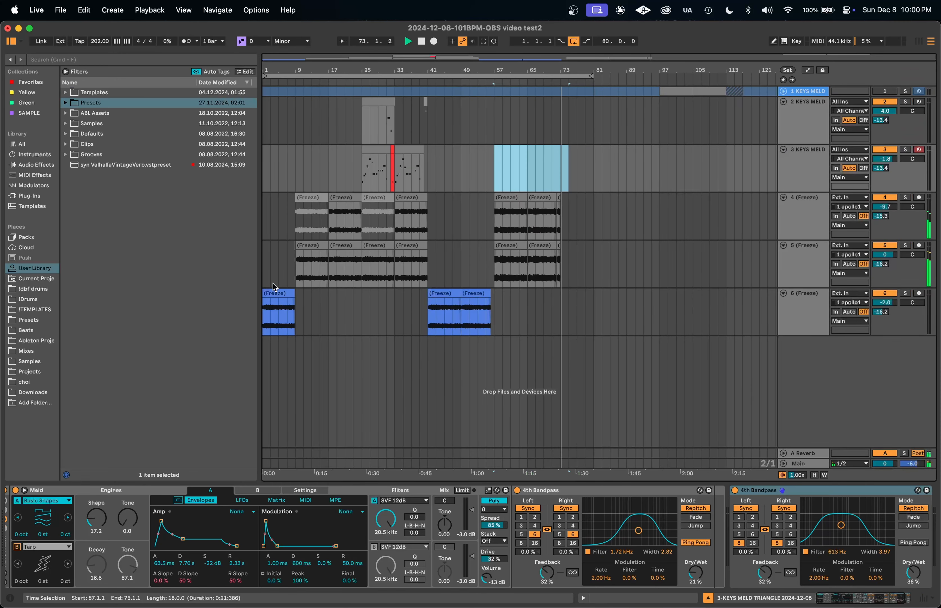
# Duplicate the frozen keys track 1 and unfreeze the copy.
pyautogui.click(800, 273)
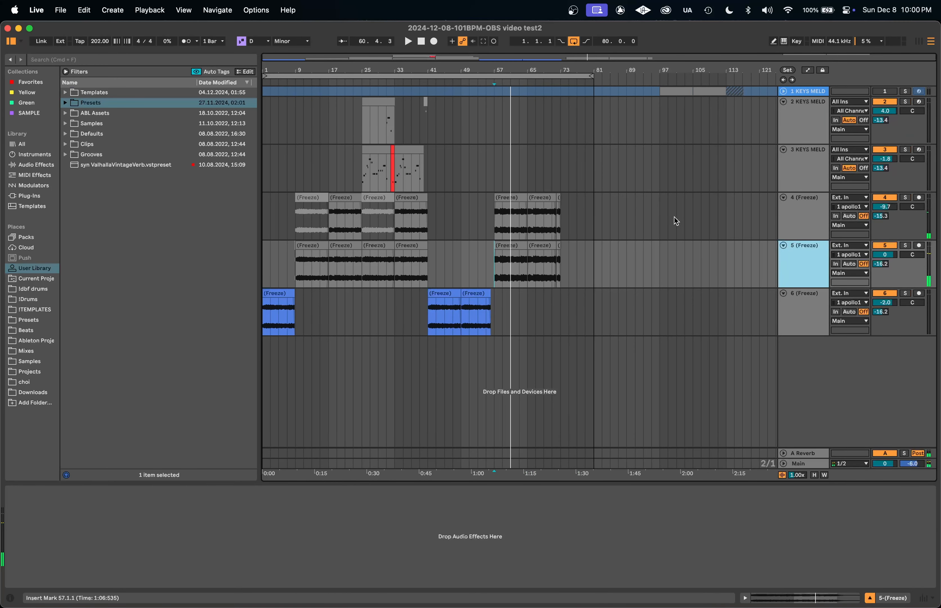
pyautogui.click(813, 138)
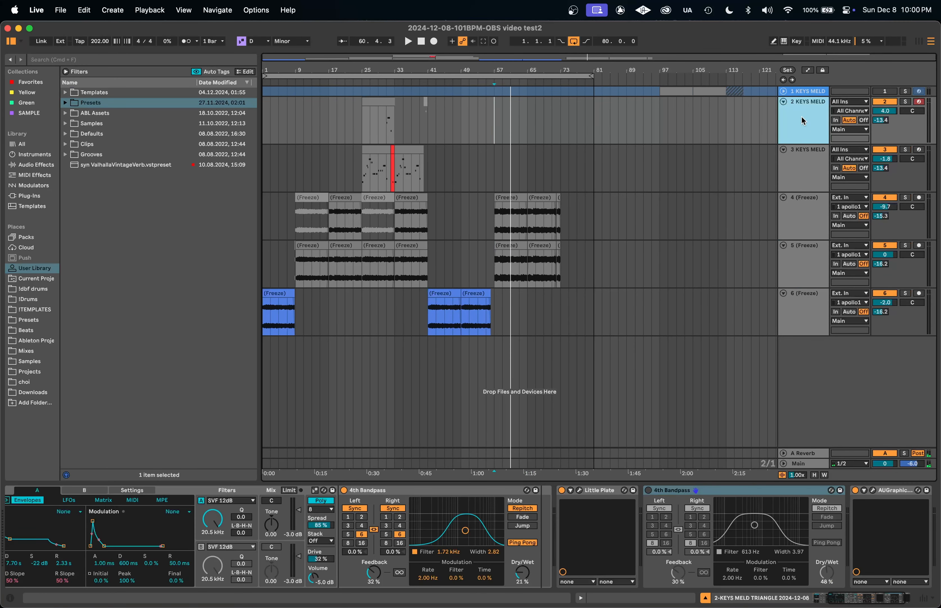
pyautogui.rightClick(798, 93)
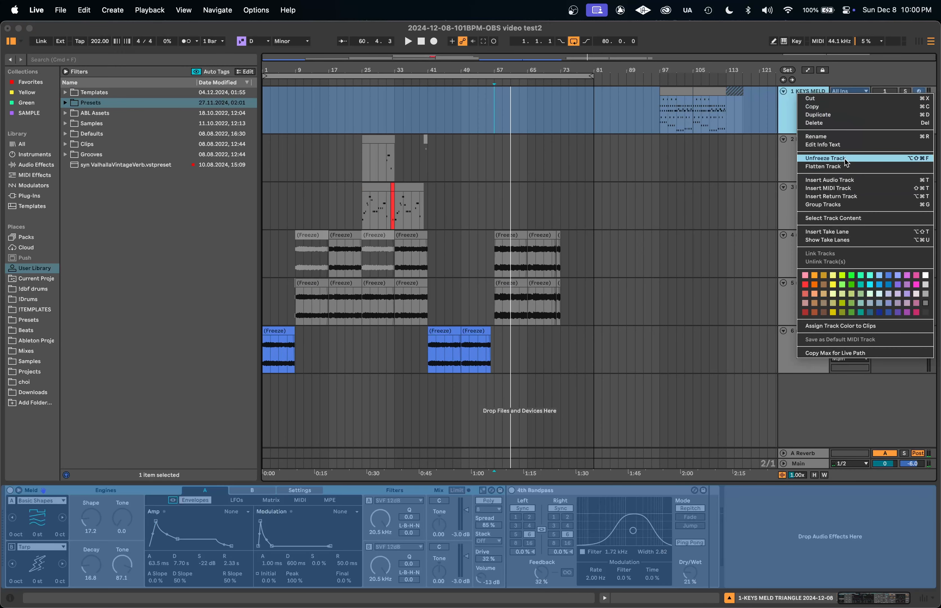
pyautogui.click(828, 157)
pyautogui.press('super+d')
pyautogui.rightClick(795, 153)
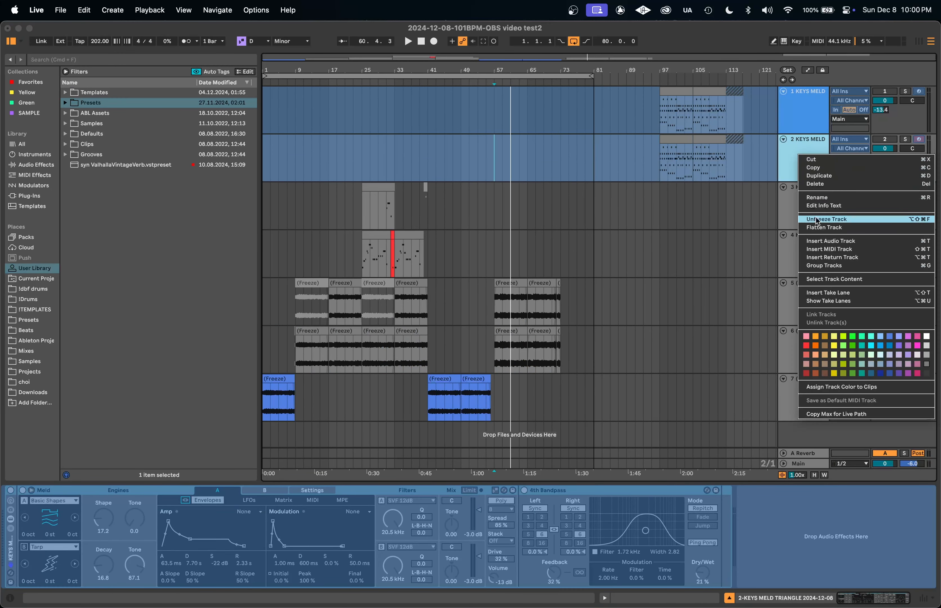
pyautogui.click(822, 221)
# Move the copied keys MIDI from bar 97 on track 2 to bar 57.
pyautogui.click(664, 157)
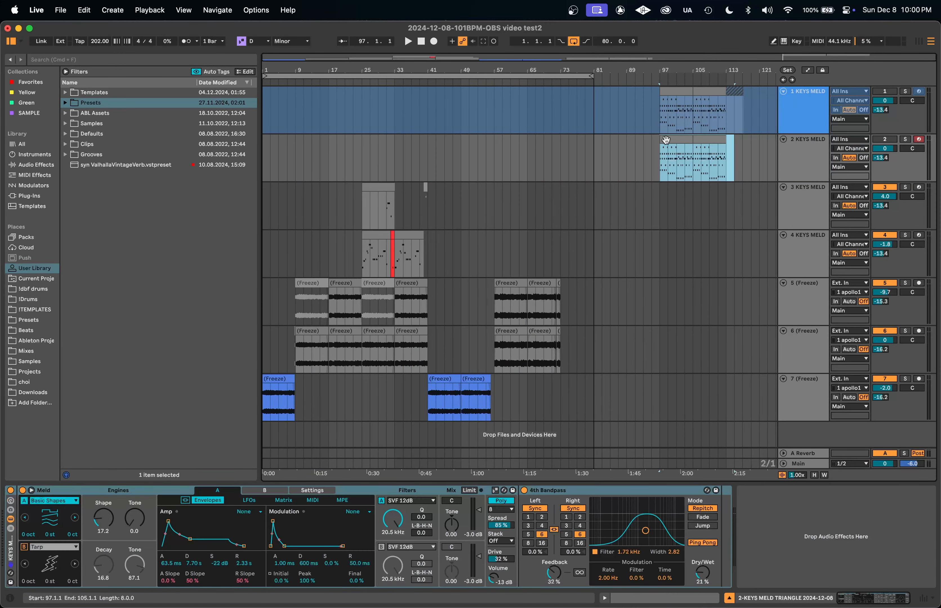
pyautogui.keyDown('shift'); pyautogui.click(744, 150); pyautogui.keyUp('shift')
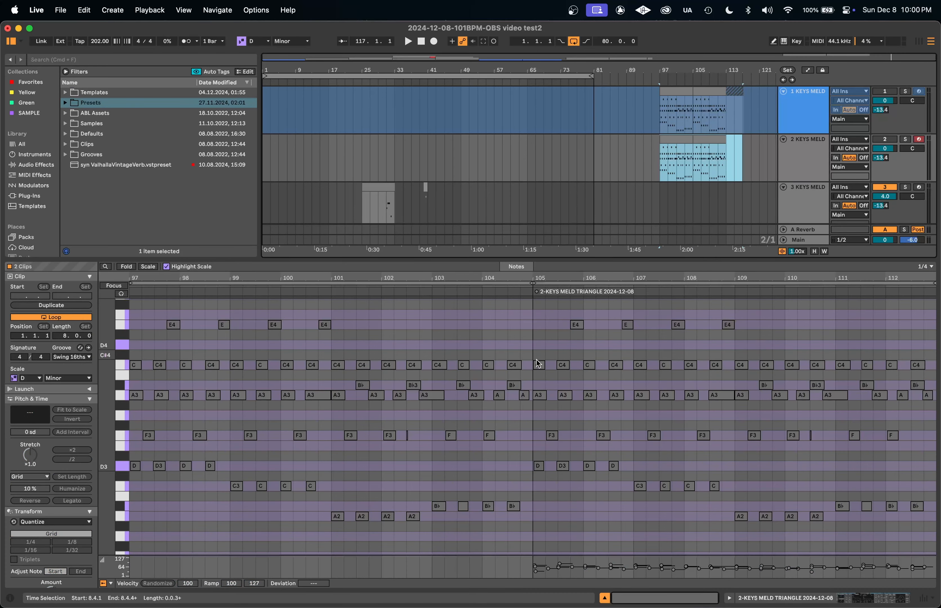
pyautogui.click(710, 175)
pyautogui.moveTo(709, 136); pyautogui.dragTo(487, 143)
# Strip the clip at bar 57 down to its lowest line, keeping only the D3, C3, A2 and B♭2 notes.
pyautogui.moveTo(914, 478); pyautogui.dragTo(109, 387)
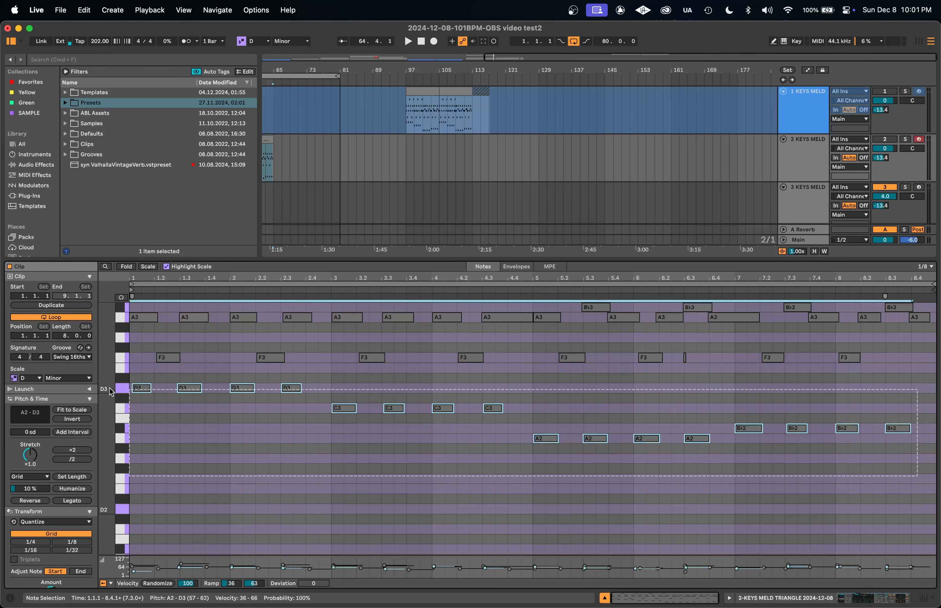
pyautogui.press('Delete')
pyautogui.press('cmd+z')
pyautogui.press('cmd+z')
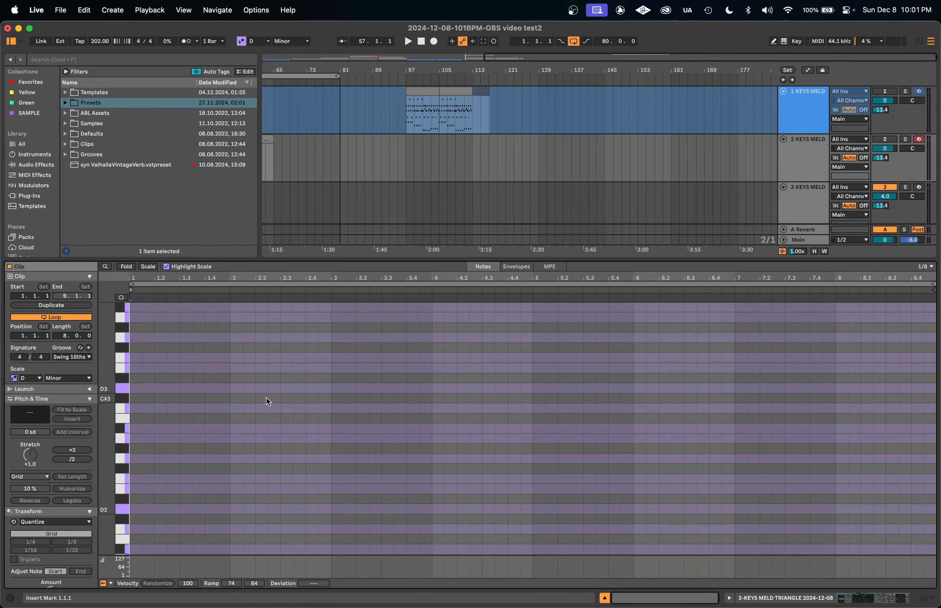
pyautogui.press('cmd+z')
pyautogui.click(268, 447)
# Delete the repeated bass notes, leaving only the first D3, C3, A2 and B♭2 at bars 1, 3, 5 and 7 of the clip.
pyautogui.moveTo(166, 368); pyautogui.dragTo(295, 413)
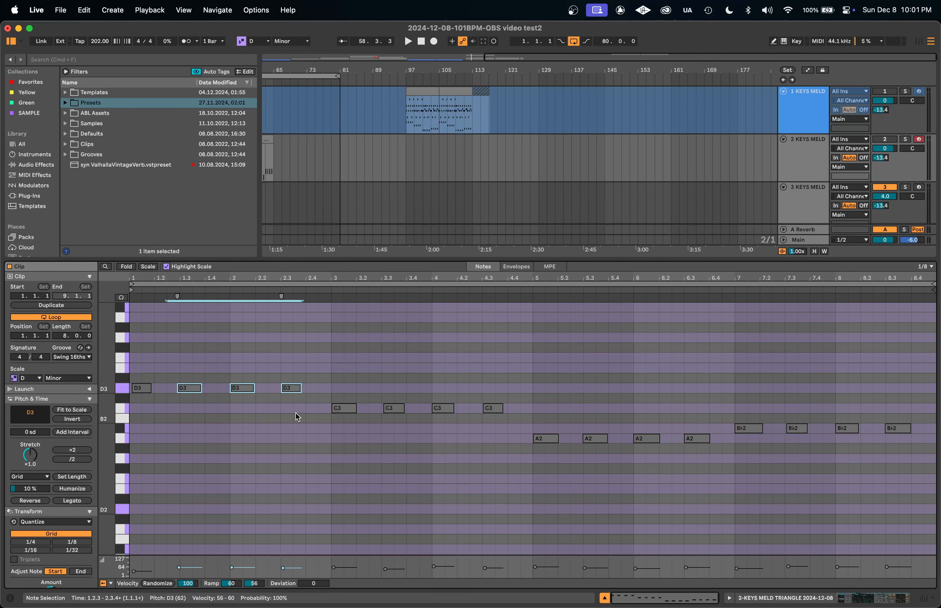
pyautogui.press('Delete')
pyautogui.moveTo(381, 373); pyautogui.dragTo(496, 441)
pyautogui.press('Delete')
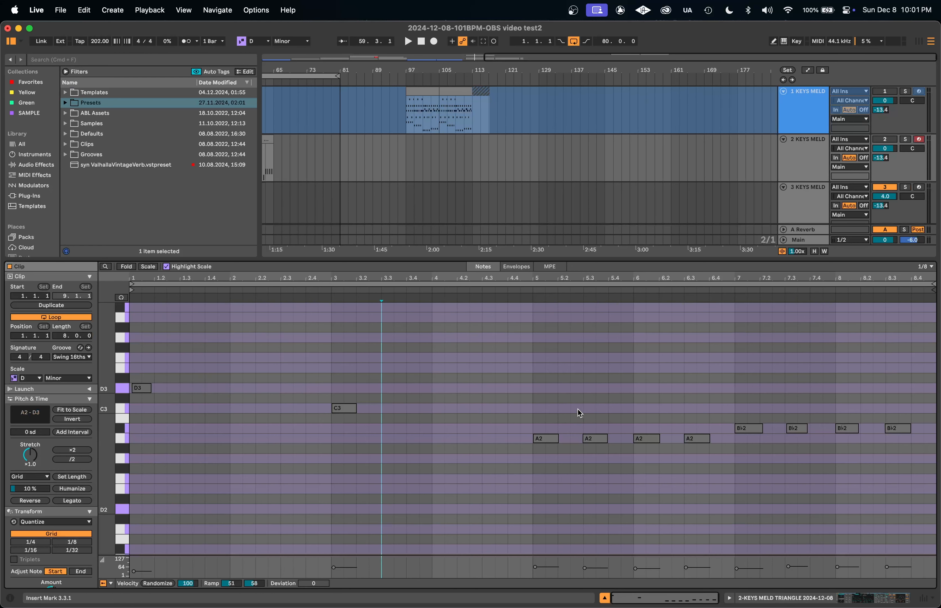
pyautogui.moveTo(579, 409); pyautogui.dragTo(728, 510)
pyautogui.press('Delete')
pyautogui.press('Delete')
pyautogui.moveTo(813, 377); pyautogui.dragTo(798, 473)
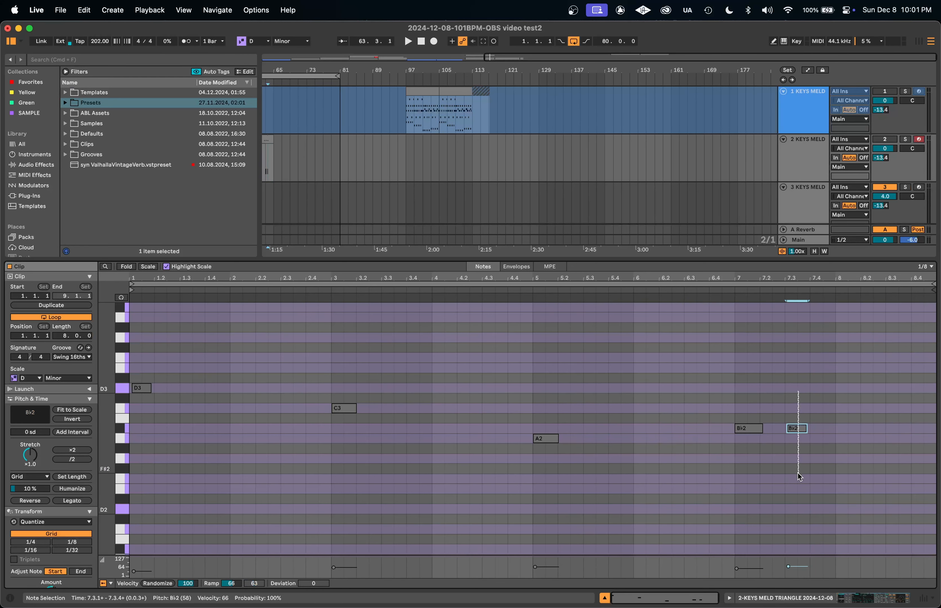
pyautogui.press('Delete')
# Transpose the four bass notes down two octaves and play the clip with track 2 activated.
pyautogui.press('super+a')
pyautogui.hotkey('shift', 'Down')
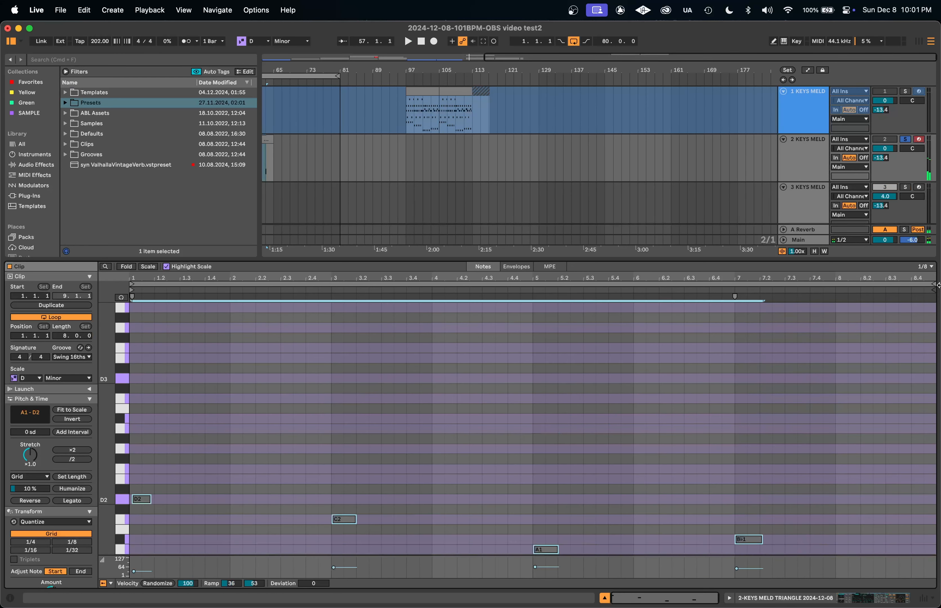
pyautogui.hotkey('shift', 'Down')
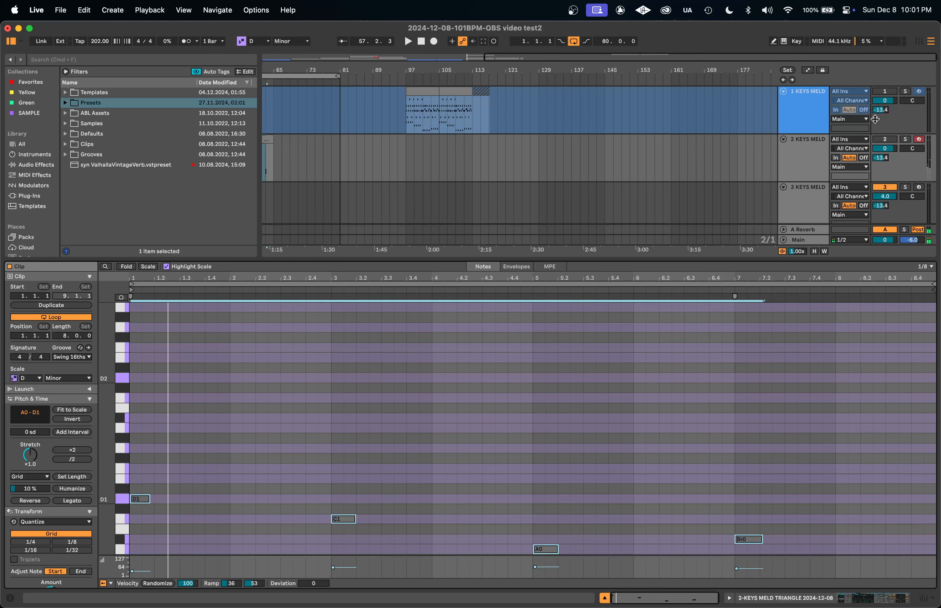
pyautogui.click(458, 403)
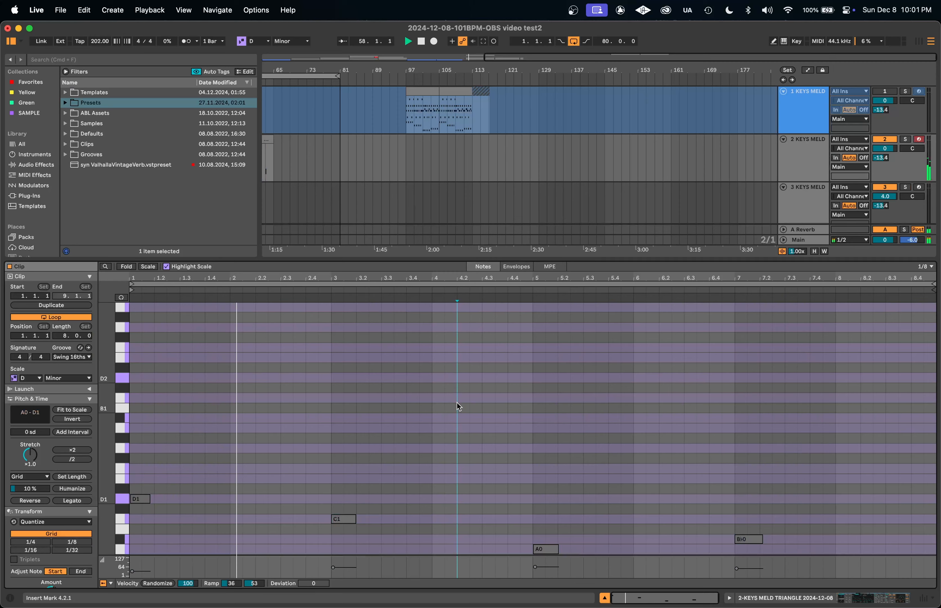
pyautogui.click(488, 418)
pyautogui.scroll(-5, 560, 476)
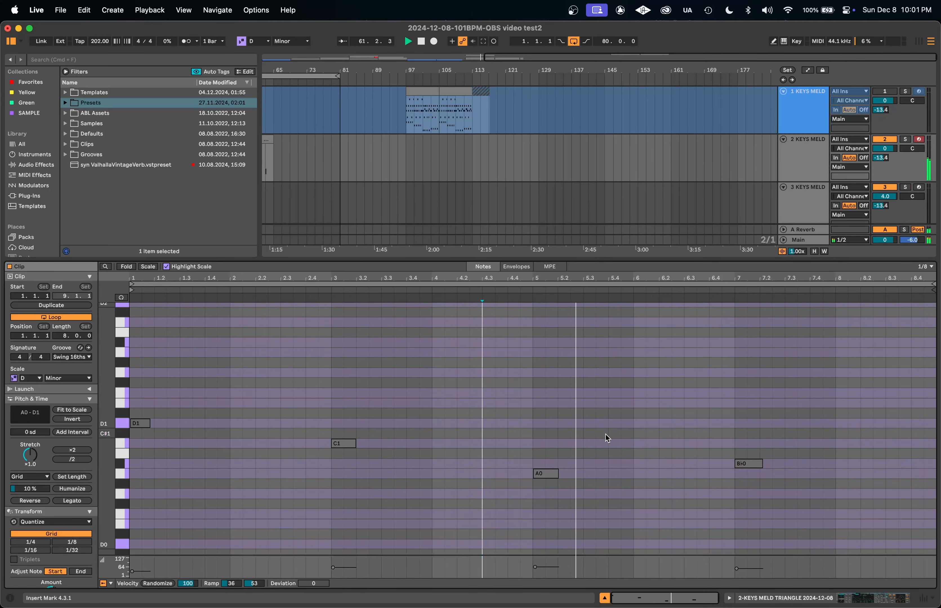
pyautogui.click(749, 463)
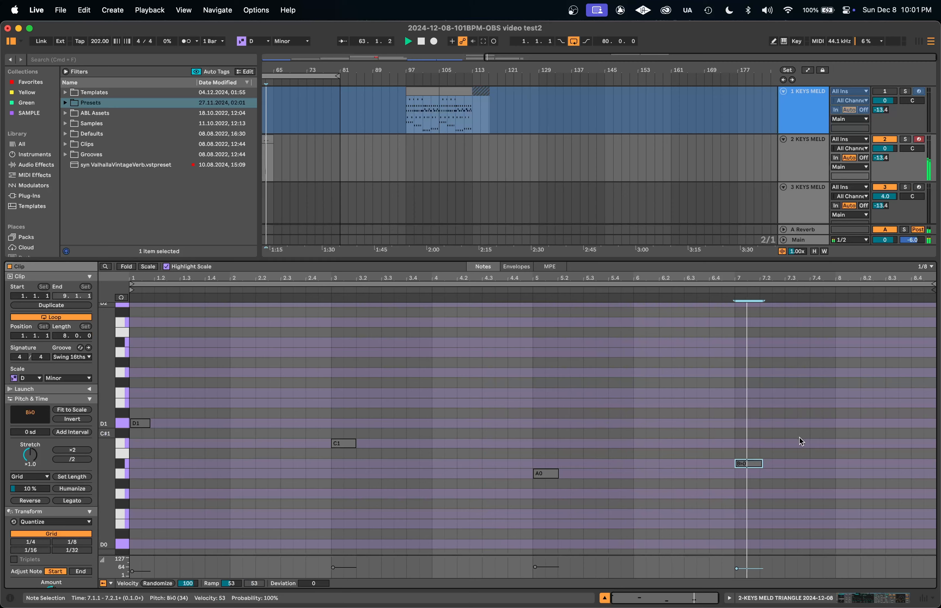
# Duplicate track 2's bass clip to bar 65 and play the section from bar 57.
pyautogui.click(809, 164)
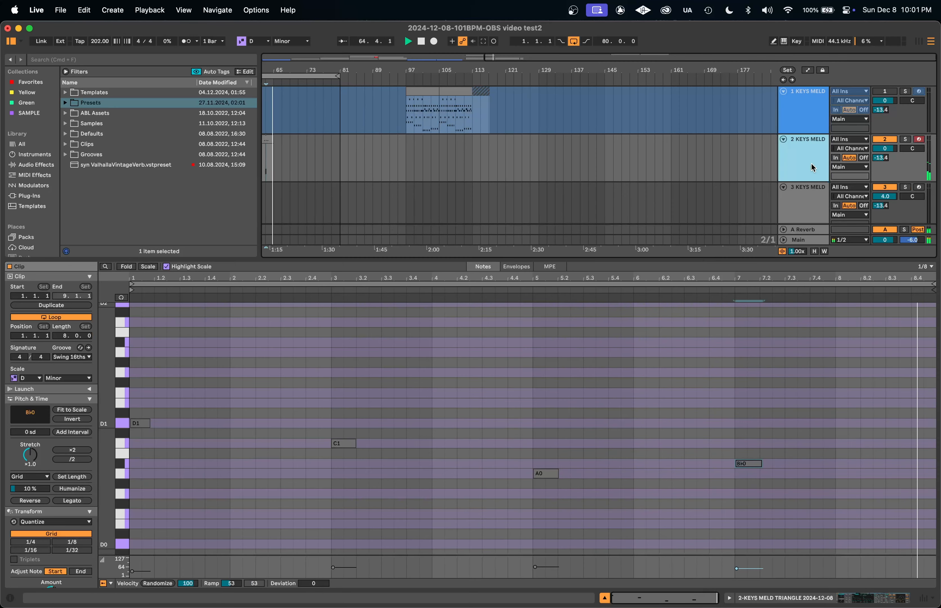
pyautogui.scroll(5, 336, 174)
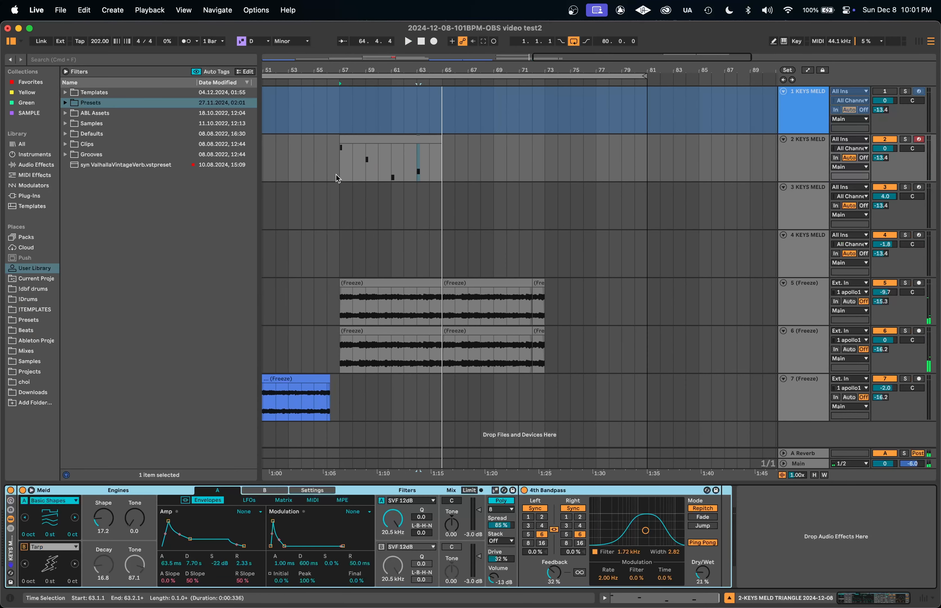
pyautogui.click(354, 139)
pyautogui.press('super+d')
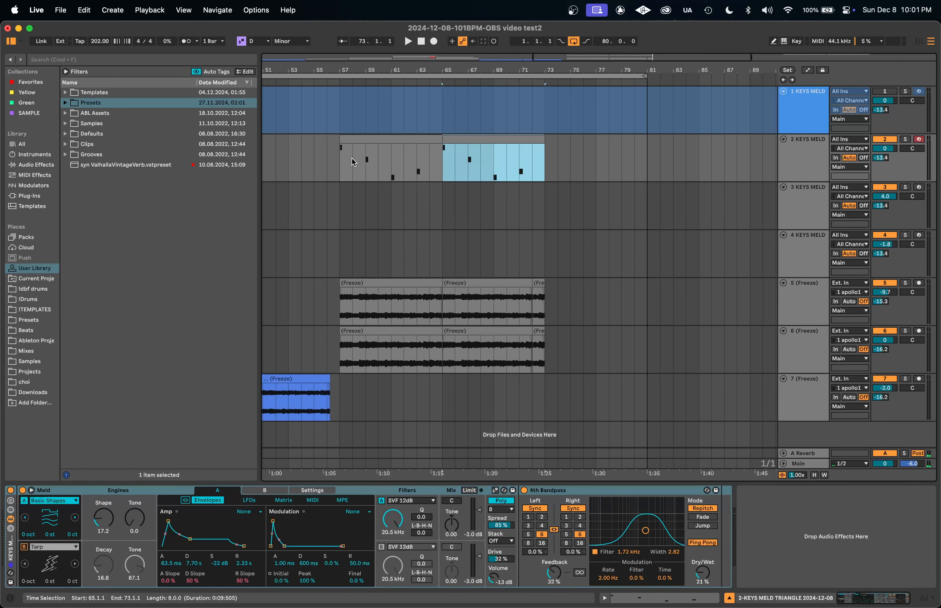
pyautogui.click(337, 157)
pyautogui.press('space')
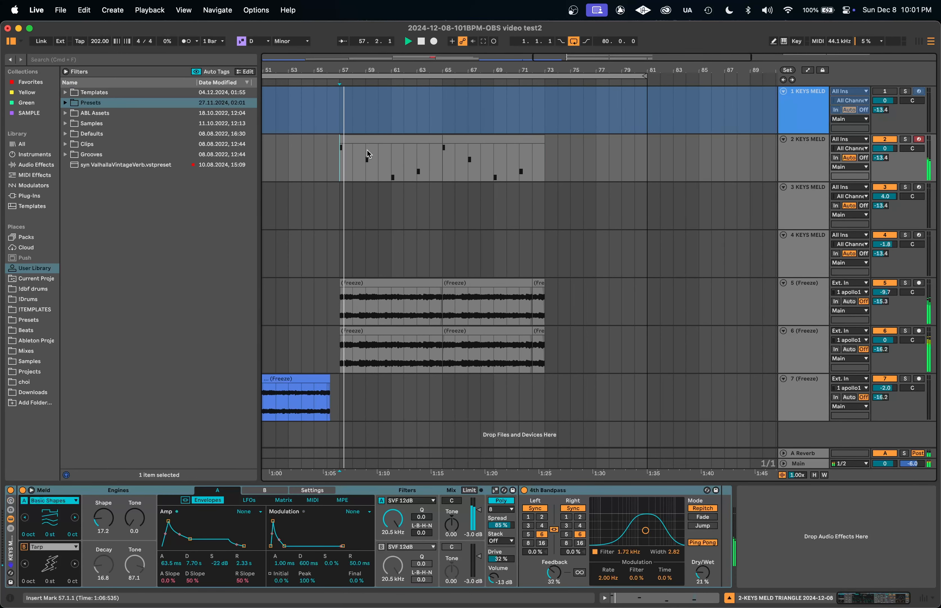
# Transpose all four notes of track 2's bass clip at bar 57 up four octaves to A4–D5 and play it.
pyautogui.doubleClick(368, 140)
pyautogui.moveTo(769, 356); pyautogui.dragTo(124, 478)
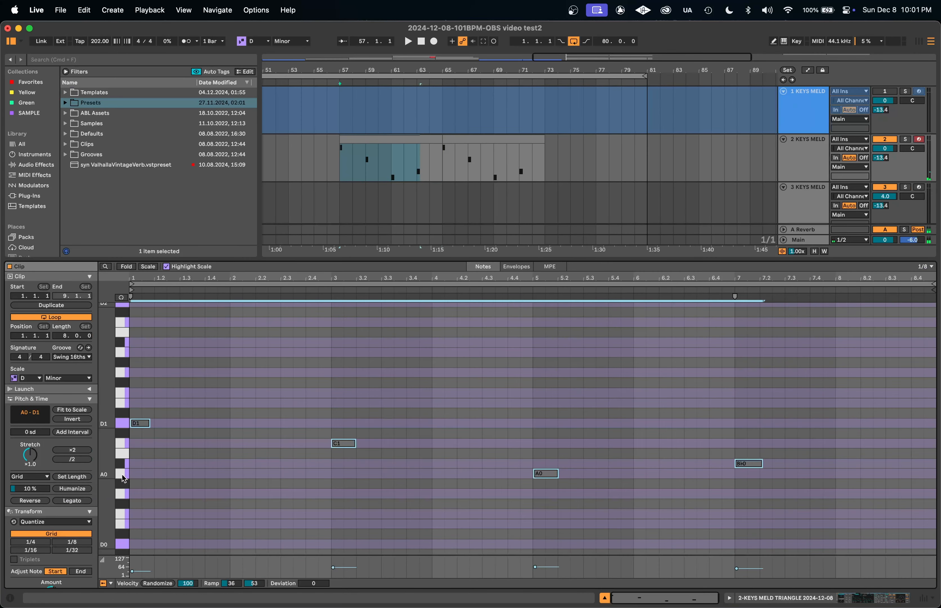
pyautogui.hotkey('shift', 'Up')
pyautogui.hotkey('shift', 'Up')
pyautogui.hotkey('shift', 'Up')
pyautogui.press('space')
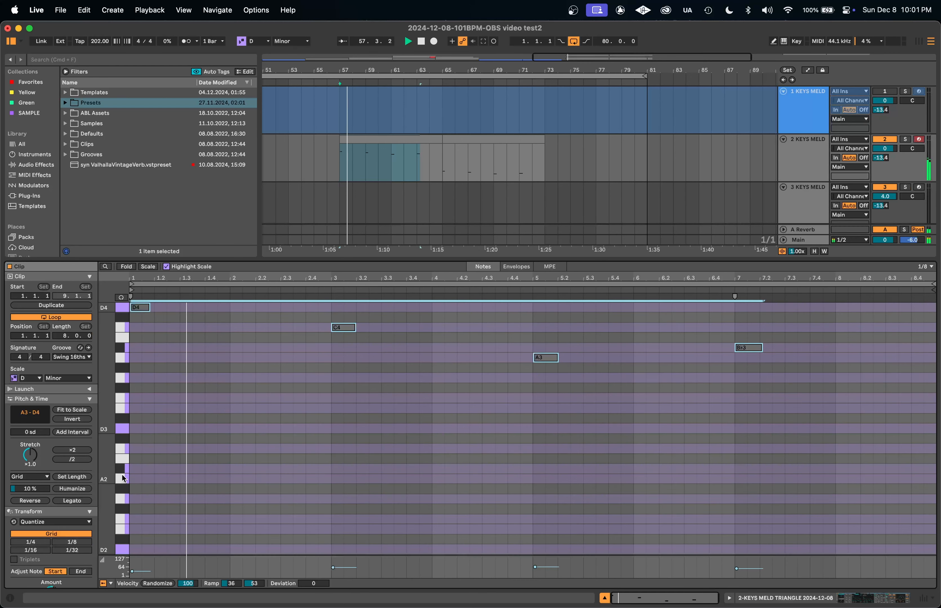
pyautogui.hotkey('shift', 'Up')
pyautogui.press('space')
pyautogui.press('space')
pyautogui.press('space')
pyautogui.press('space')
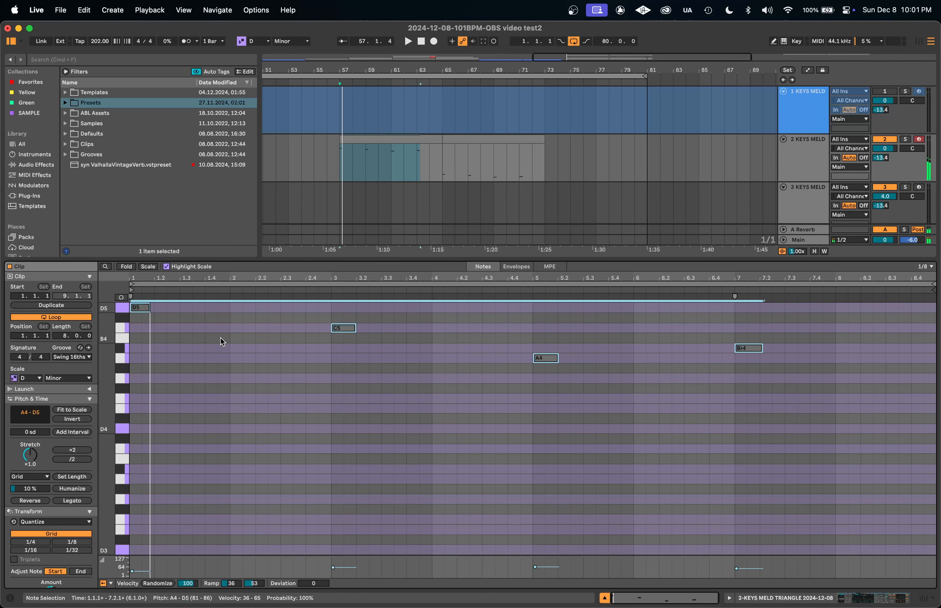
# Select the clip's first note at bar 1 and lower it to B♭0 while playing from bar 57.
pyautogui.moveTo(223, 343); pyautogui.dragTo(90, 278)
pyautogui.press('space')
pyautogui.press('Down')
pyautogui.press('Down')
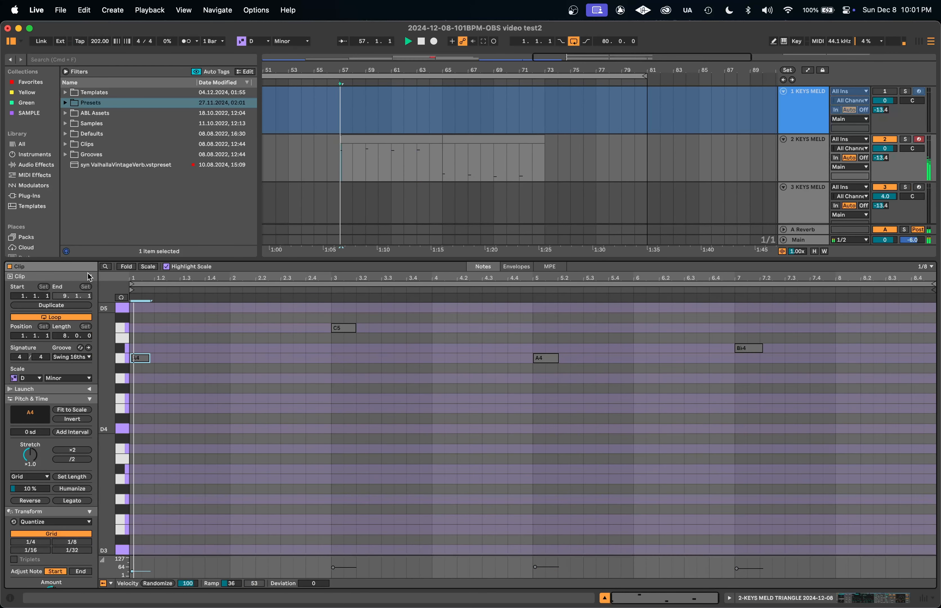
pyautogui.hotkey('shift', 'Down')
pyautogui.hotkey('shift', 'Down')
pyautogui.hotkey('shift', 'Down')
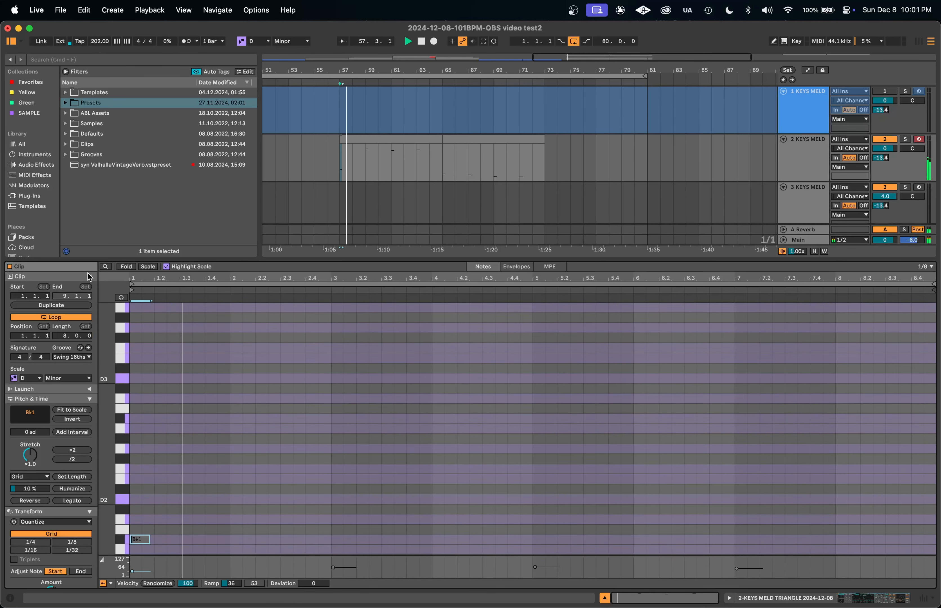
pyautogui.hotkey('shift', 'Down')
pyautogui.press('Up')
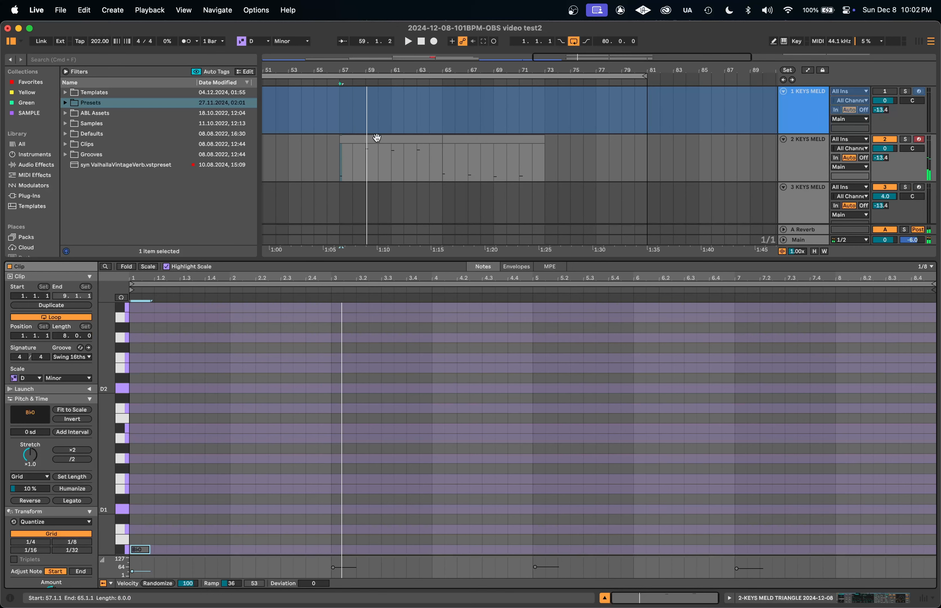
# Lower the clip's second note at bar 3 to E0 and play from bar 57.
pyautogui.click(377, 137)
pyautogui.click(330, 380)
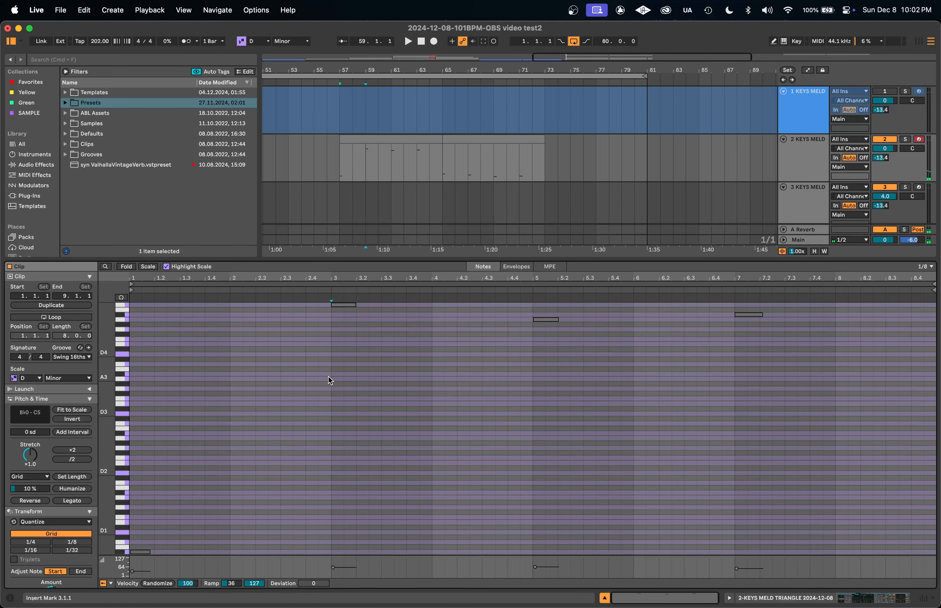
pyautogui.hotkey('shift', 'Down')
pyautogui.hotkey('shift', 'Down')
pyautogui.hotkey('shift', 'Down')
pyautogui.hotkey('shift', 'Down')
pyautogui.press('Down')
pyautogui.press('Down')
pyautogui.press('Down')
pyautogui.press('Down')
pyautogui.press('Down')
pyautogui.click(342, 254)
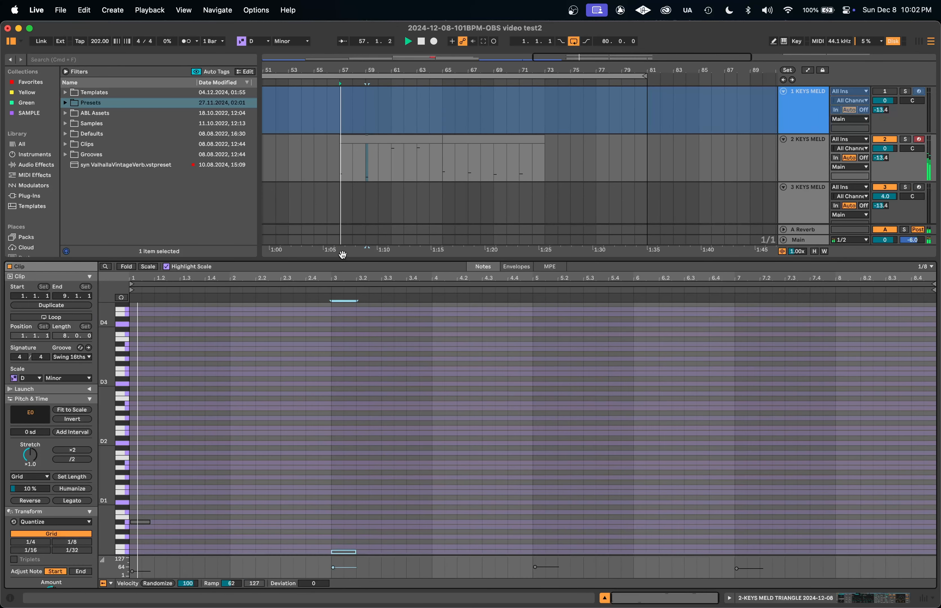
# Select all notes in the clip and transpose them up three octaves.
pyautogui.press('super+a')
pyautogui.hotkey('shift', 'Up')
pyautogui.hotkey('shift', 'Up')
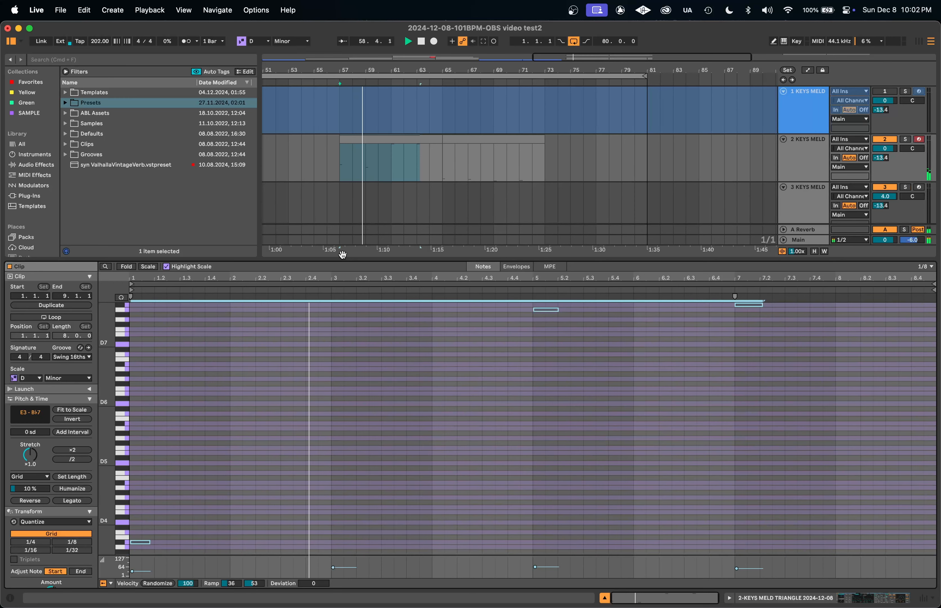
# Select the clip's third note at bar 5 and lower it to A4.
pyautogui.click(489, 321)
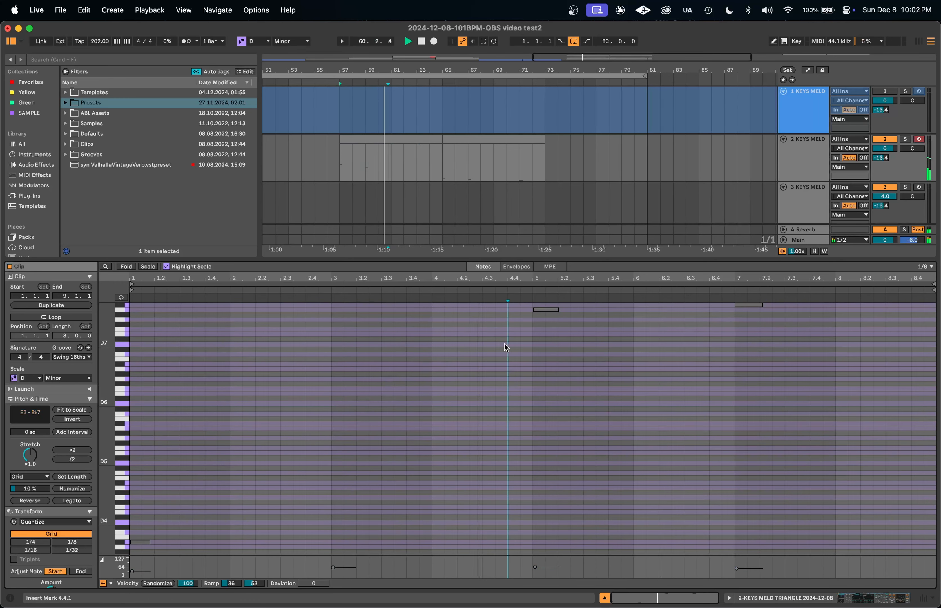
pyautogui.scroll(1, 554, 341)
pyautogui.click(547, 321)
pyautogui.hotkey('shift', 'Down')
pyautogui.hotkey('shift', 'Down')
pyautogui.hotkey('shift', 'Down')
pyautogui.hotkey('shift', 'Down')
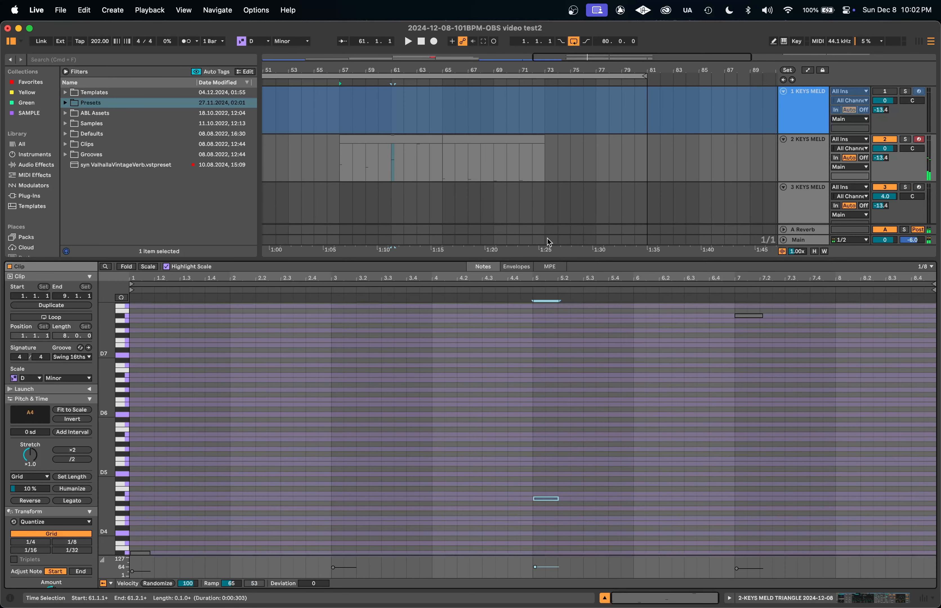
# Lower the clip's four notes to B♭1, F1, A1 and B♭0.
pyautogui.click(746, 310)
pyautogui.hotkey('shift', 'Down')
pyautogui.hotkey('shift', 'Down')
pyautogui.hotkey('shift', 'Down')
pyautogui.hotkey('shift', 'Down')
pyautogui.hotkey('shift', 'Down')
pyautogui.hotkey('shift', 'Down')
pyautogui.hotkey('shift', 'Down')
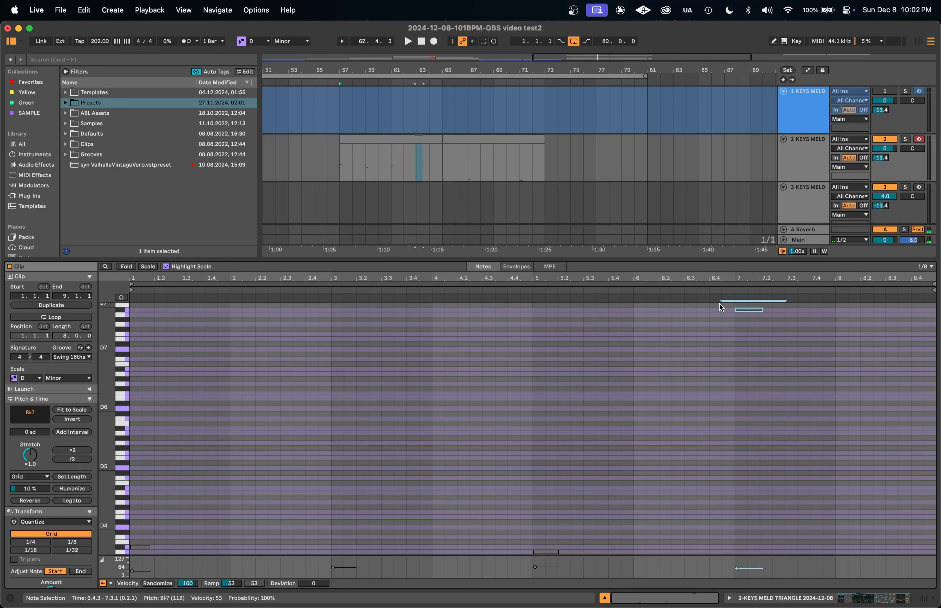
# Lower the clip's first note to B♭0 and its third note to A0, with playback running from bar 57.
pyautogui.click(387, 139)
pyautogui.moveTo(304, 431); pyautogui.dragTo(126, 514)
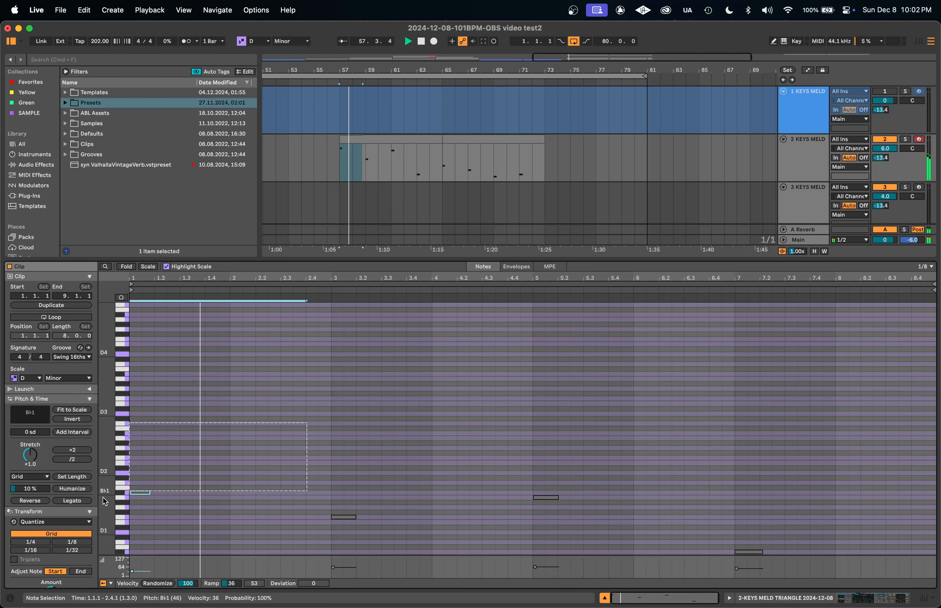
pyautogui.hotkey('shift', 'Down')
pyautogui.press('space')
pyautogui.click(379, 398)
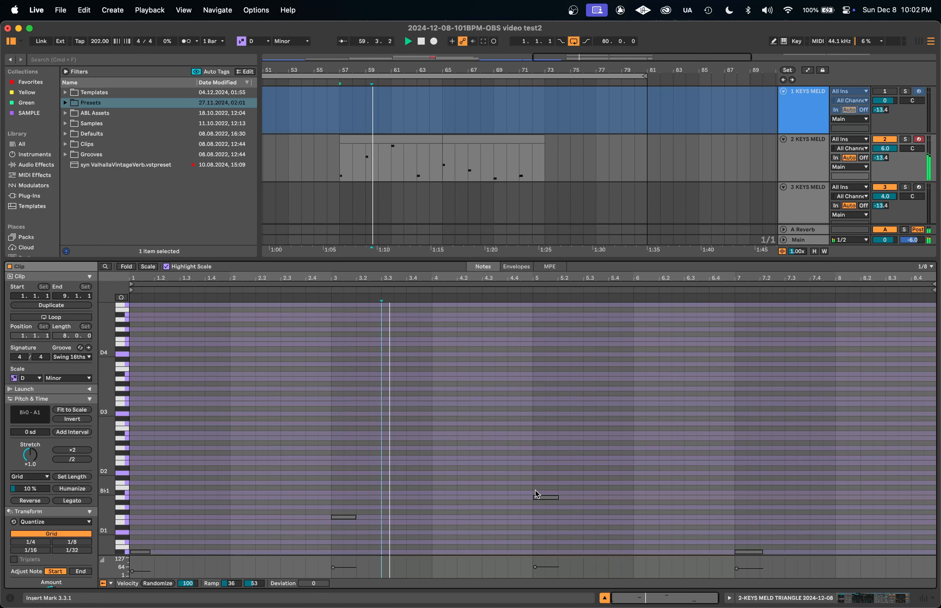
pyautogui.click(540, 498)
pyautogui.hotkey('shift', 'Down')
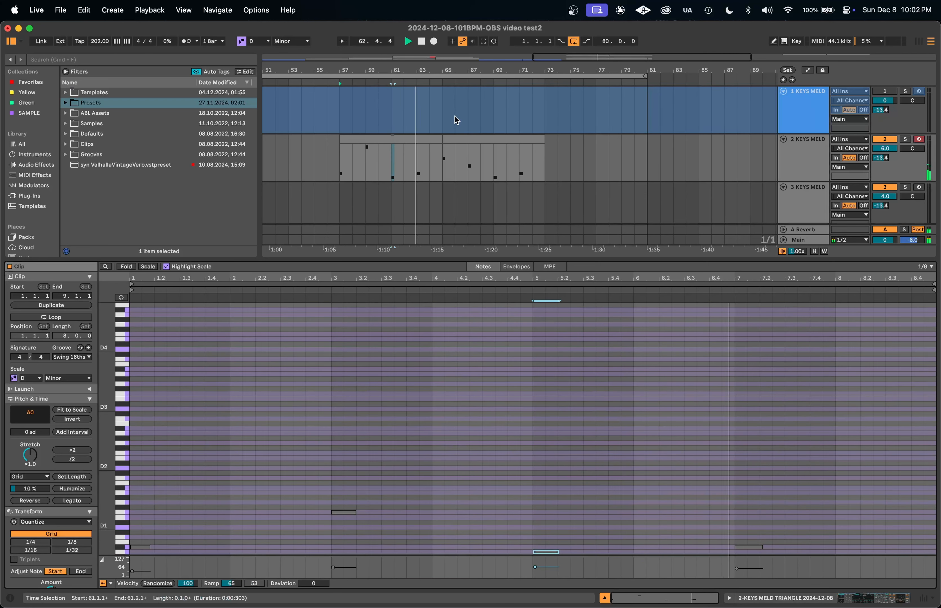
# Try the A0 note of the bar 65 clip an octave lower, returning it to A0.
pyautogui.click(424, 138)
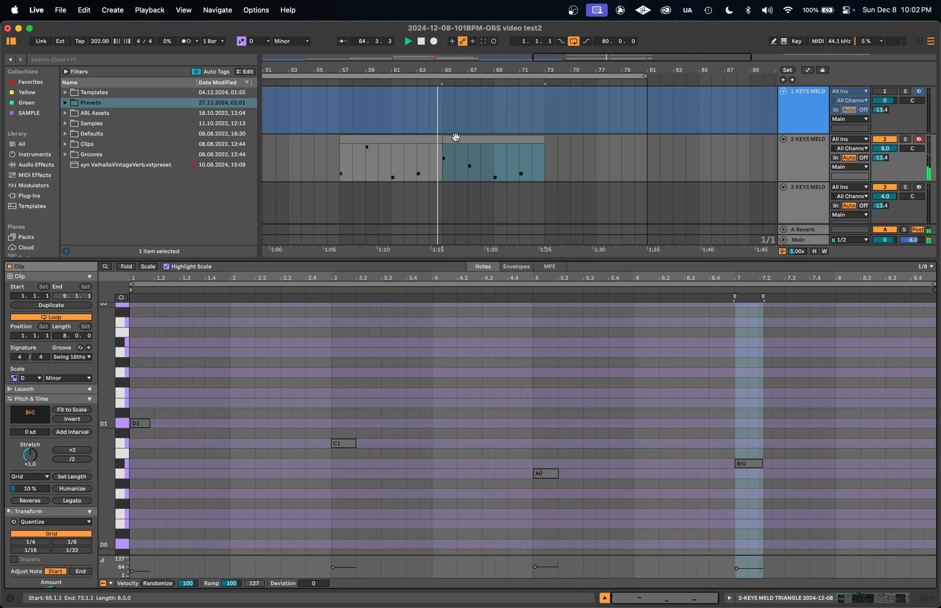
pyautogui.click(241, 413)
pyautogui.press('super+a')
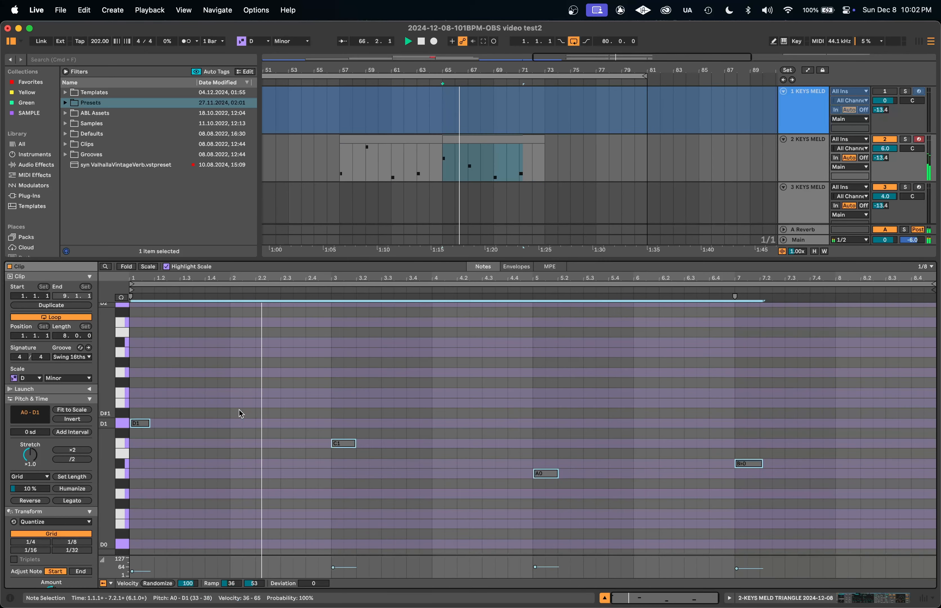
pyautogui.scroll(-5, 258, 400)
pyautogui.click(552, 357)
pyautogui.hotkey('shift', 'Down')
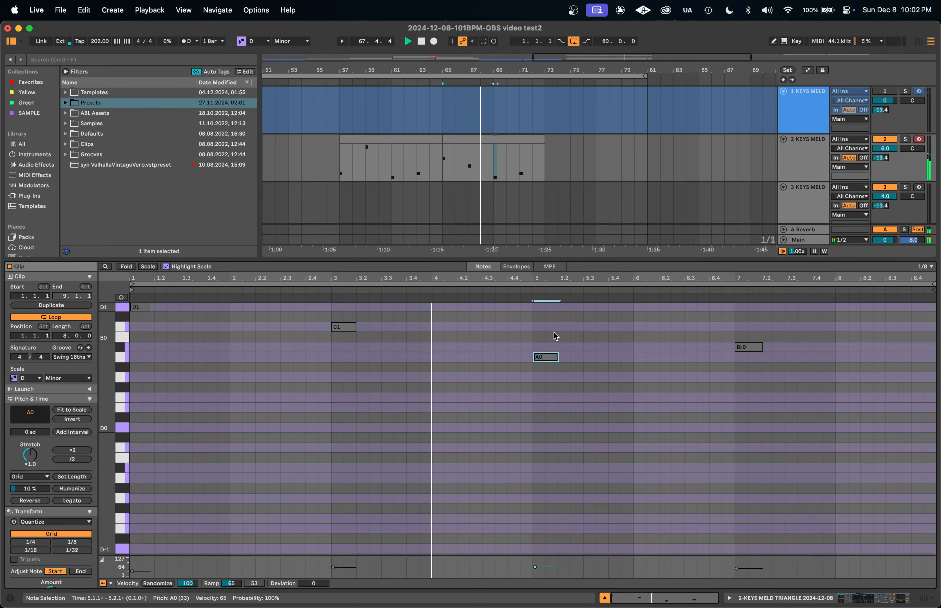
pyautogui.hotkey('shift', 'Up')
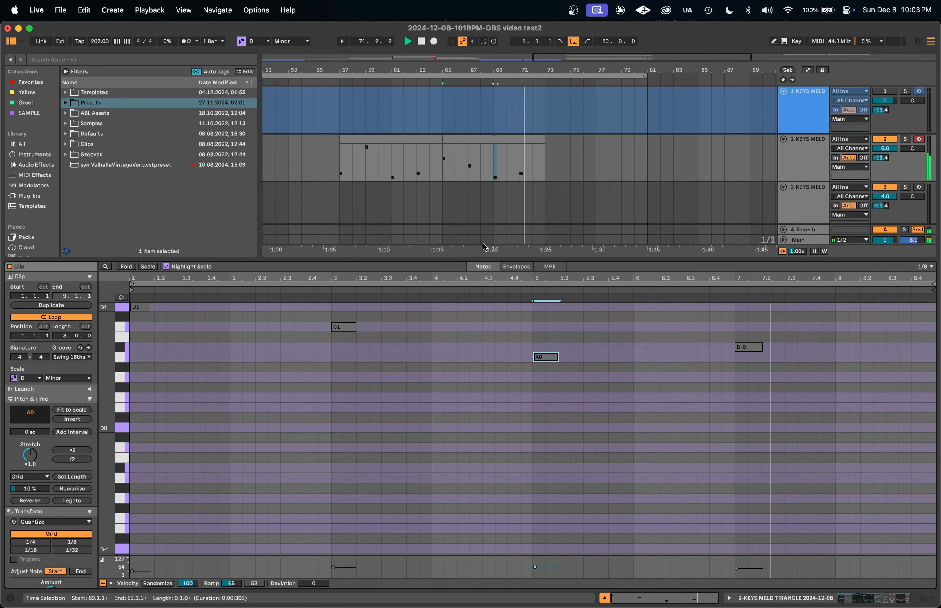
# Consolidate track 2's two bass clips from bar 57 to bar 73 into one 16-bar clip and select its F1 note.
pyautogui.hotkey('shift', 'Tab')
pyautogui.click(493, 172)
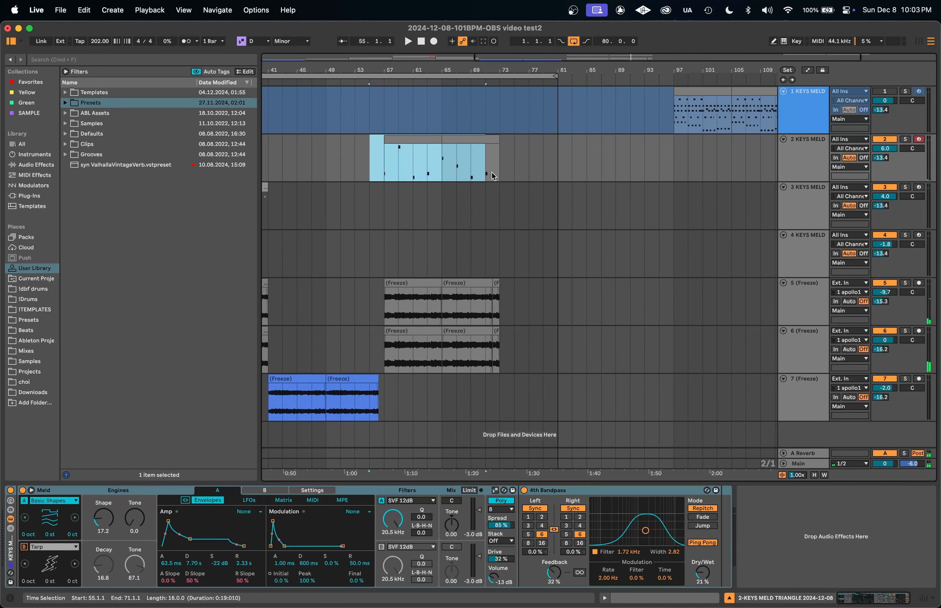
pyautogui.hotkey('shift', 'Tab')
pyautogui.moveTo(170, 416); pyautogui.dragTo(880, 440)
pyautogui.scroll(2, 880, 440)
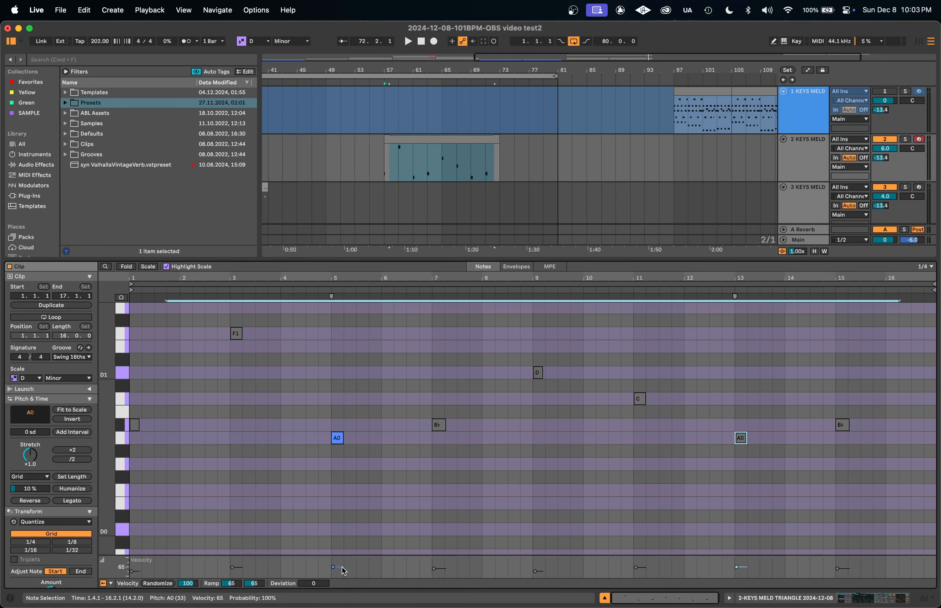
pyautogui.click(236, 333)
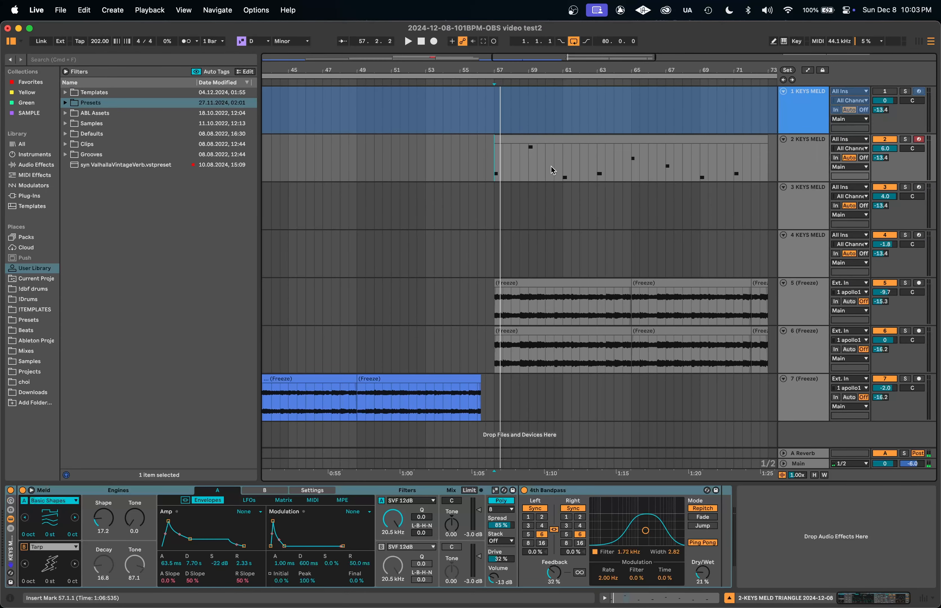
# Play the bass line from just before bar 57 and listen to the notes at bars 57, 59 and 61.
pyautogui.click(553, 170)
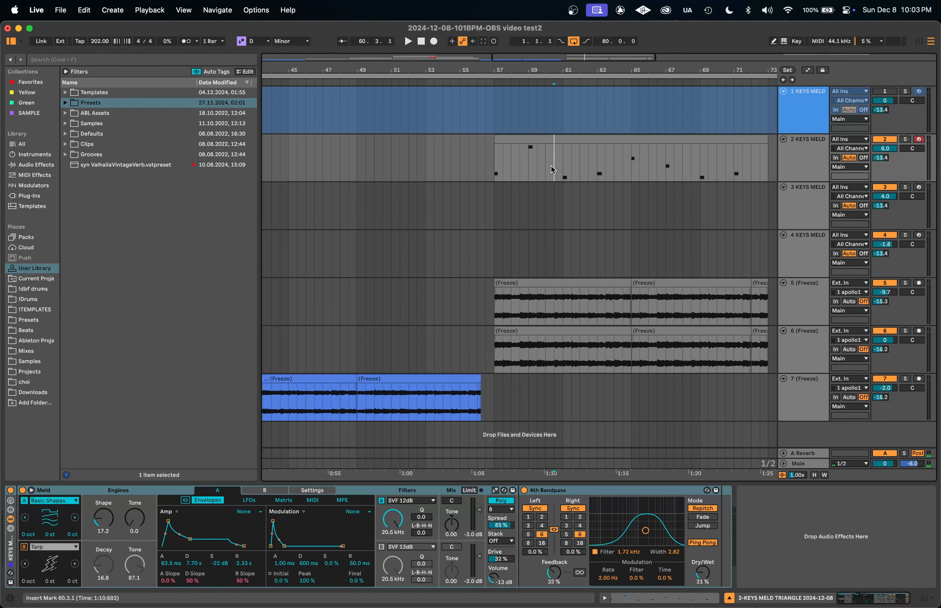
pyautogui.click(487, 167)
pyautogui.press('space')
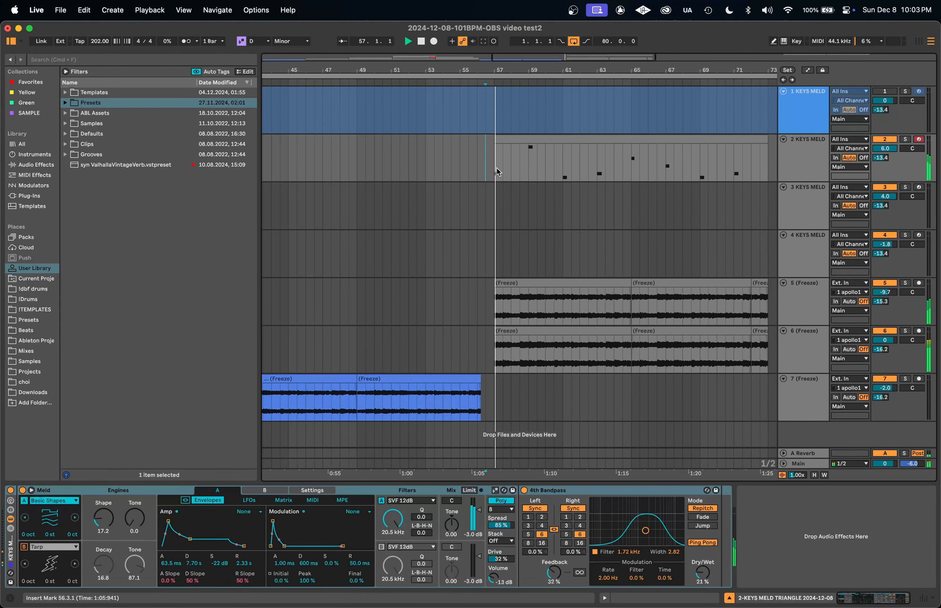
pyautogui.click(526, 164)
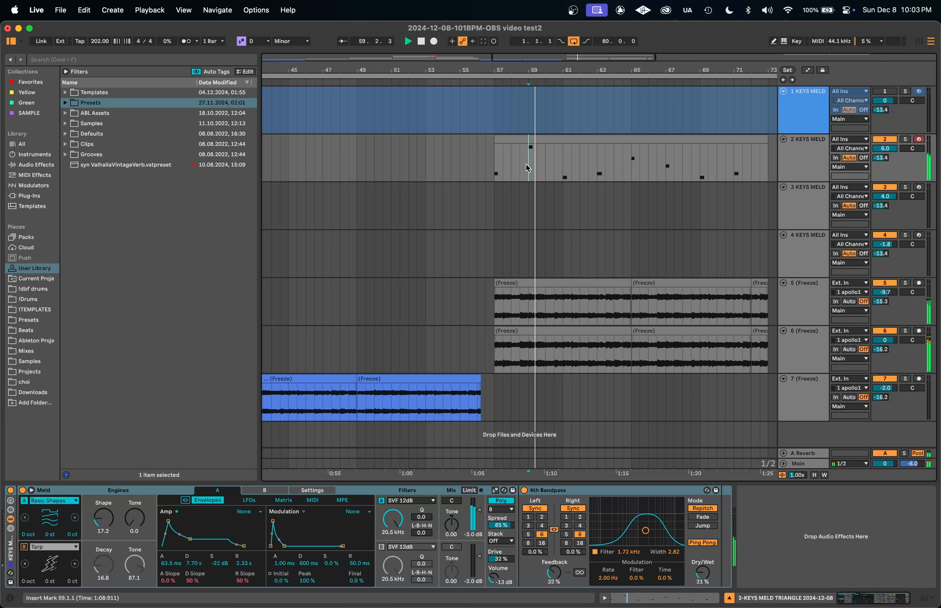
pyautogui.click(562, 171)
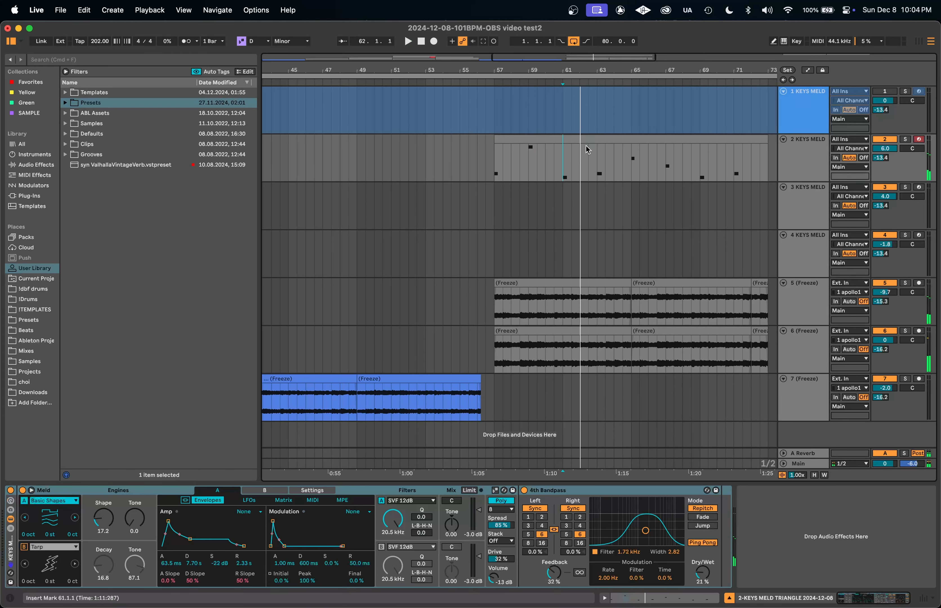
# Raise the velocity of the A0 note at bar 5 of track 2's clip to 89, auditioning it in playback.
pyautogui.doubleClick(577, 140)
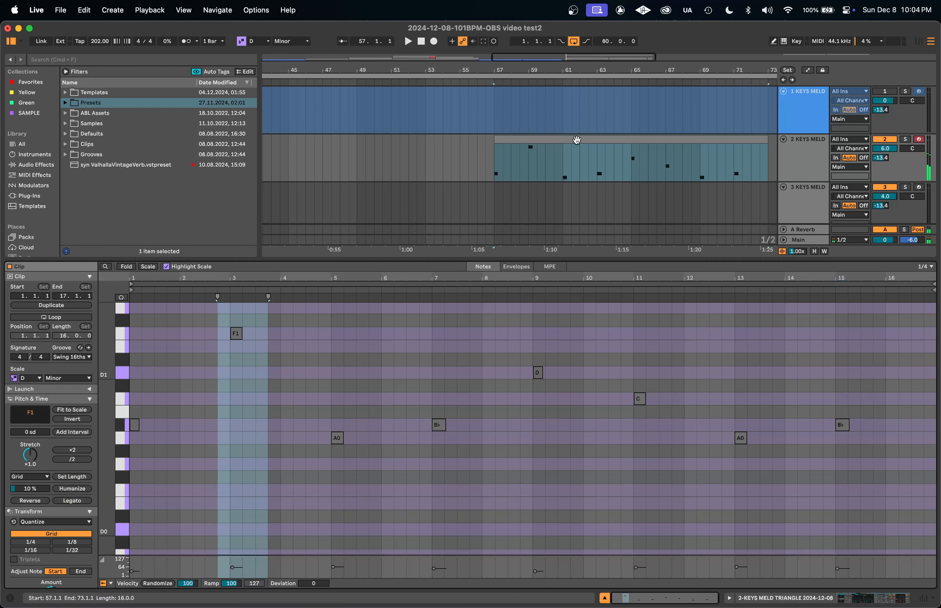
pyautogui.click(556, 170)
pyautogui.press('space')
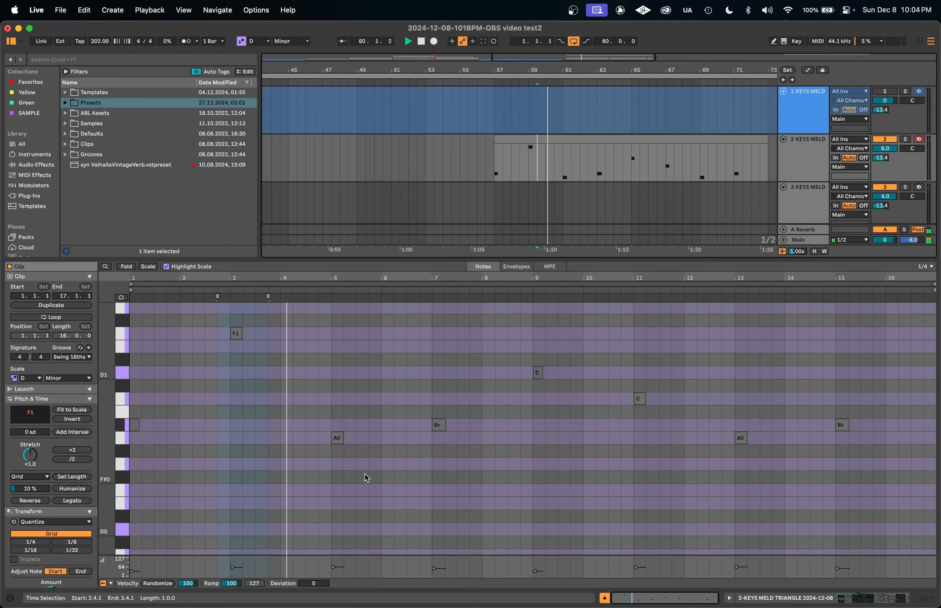
pyautogui.scroll(-2, 338, 540)
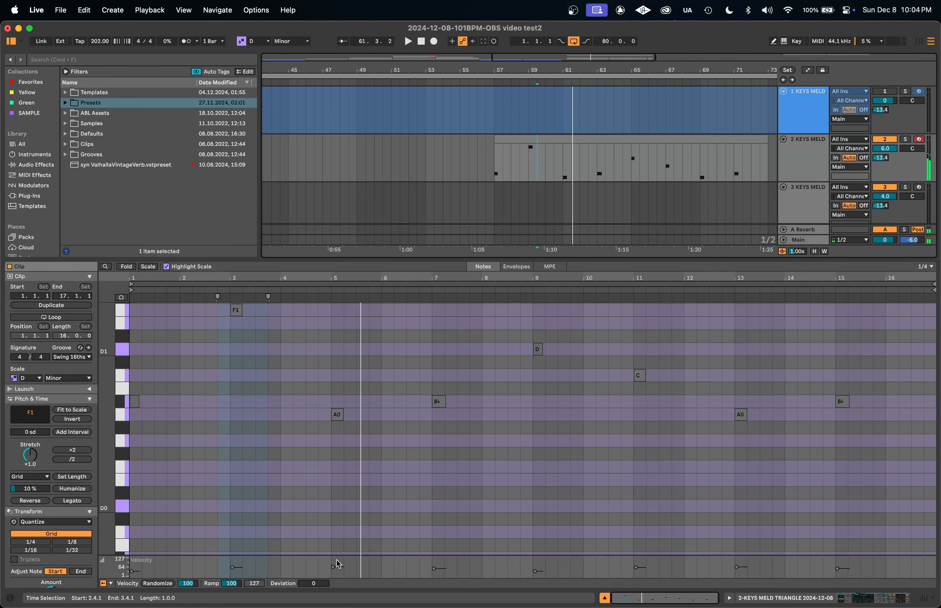
pyautogui.moveTo(337, 569); pyautogui.dragTo(337, 565)
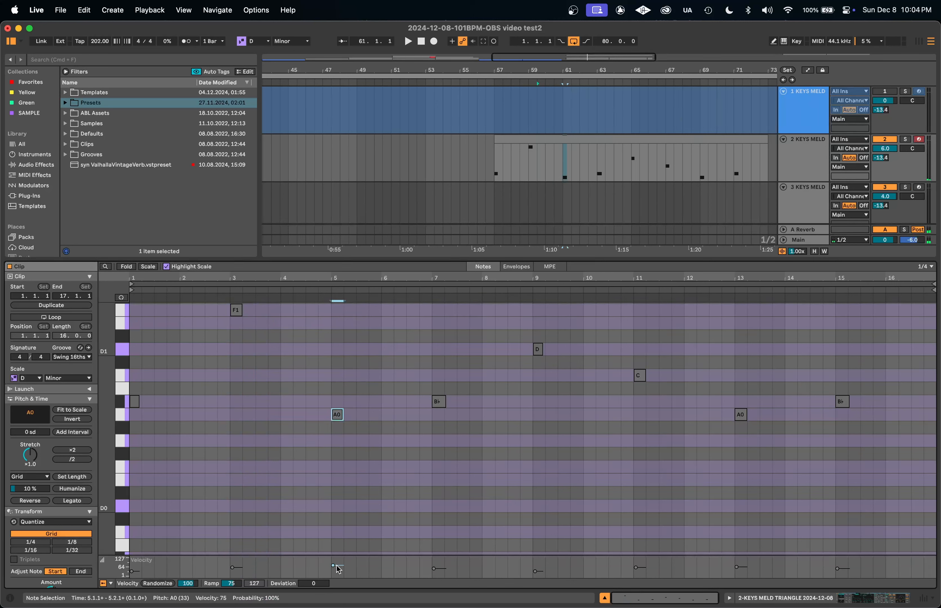
pyautogui.click(280, 503)
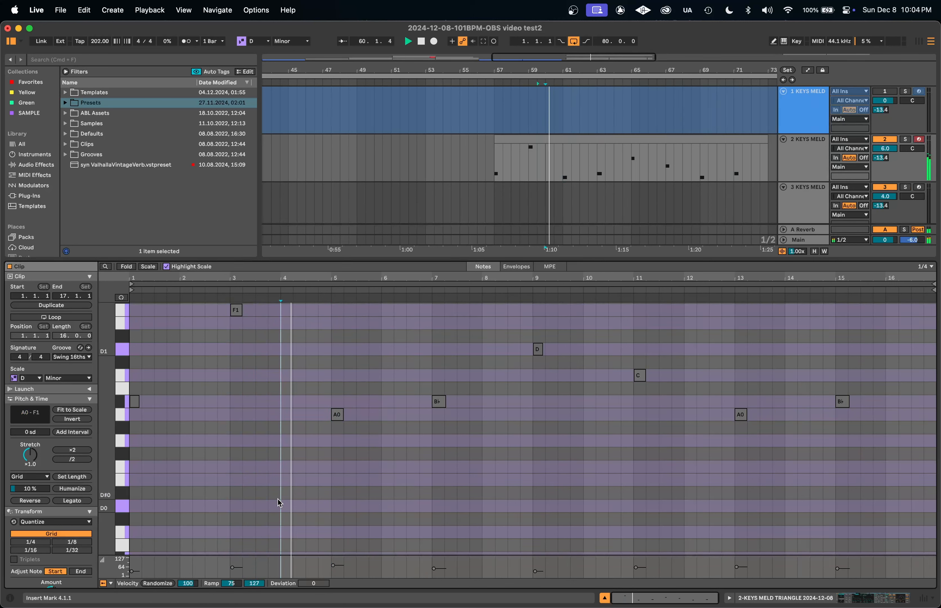
pyautogui.moveTo(337, 565); pyautogui.dragTo(330, 542)
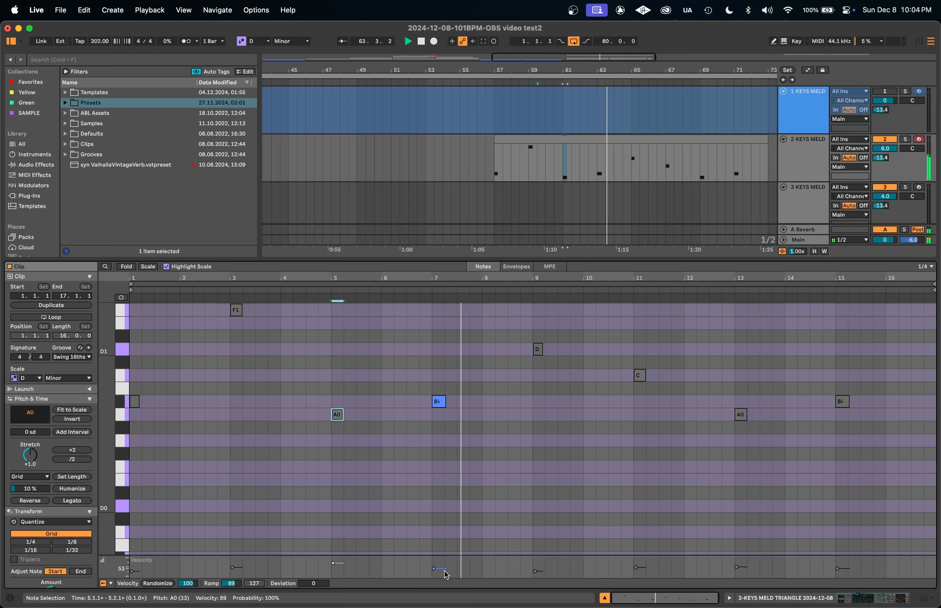
# Set the velocities of the B♭0 note at bar 7 to 69, A0 at bar 13 to 108 and B♭0 at bar 15 to 90.
pyautogui.moveTo(446, 576); pyautogui.dragTo(439, 573)
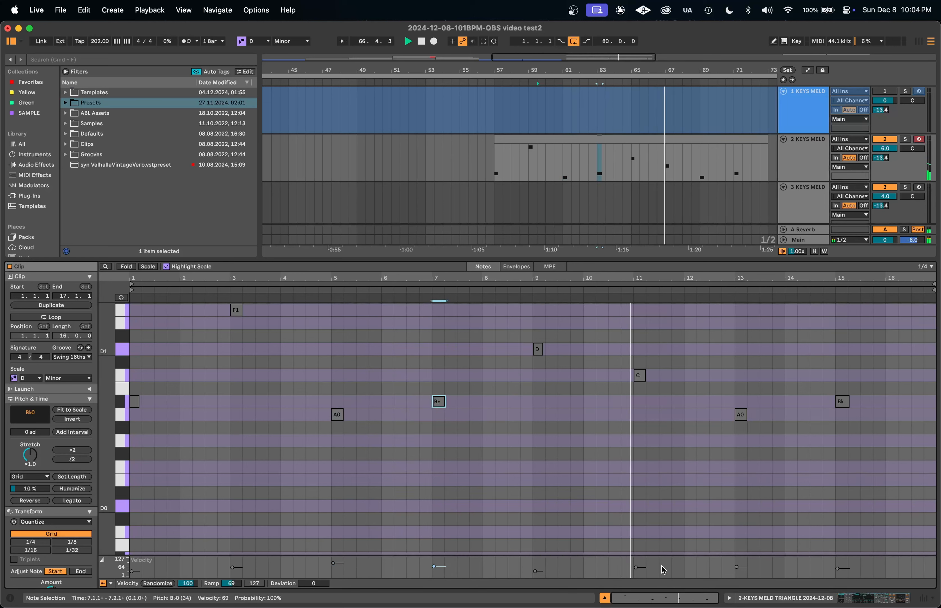
pyautogui.moveTo(736, 567); pyautogui.dragTo(737, 559)
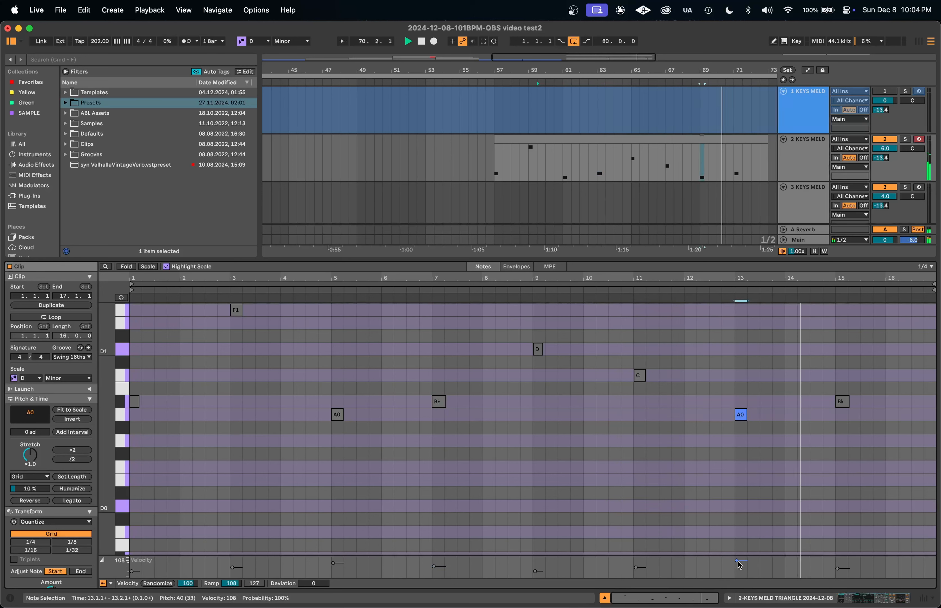
pyautogui.moveTo(843, 568); pyautogui.dragTo(842, 563)
pyautogui.click(822, 489)
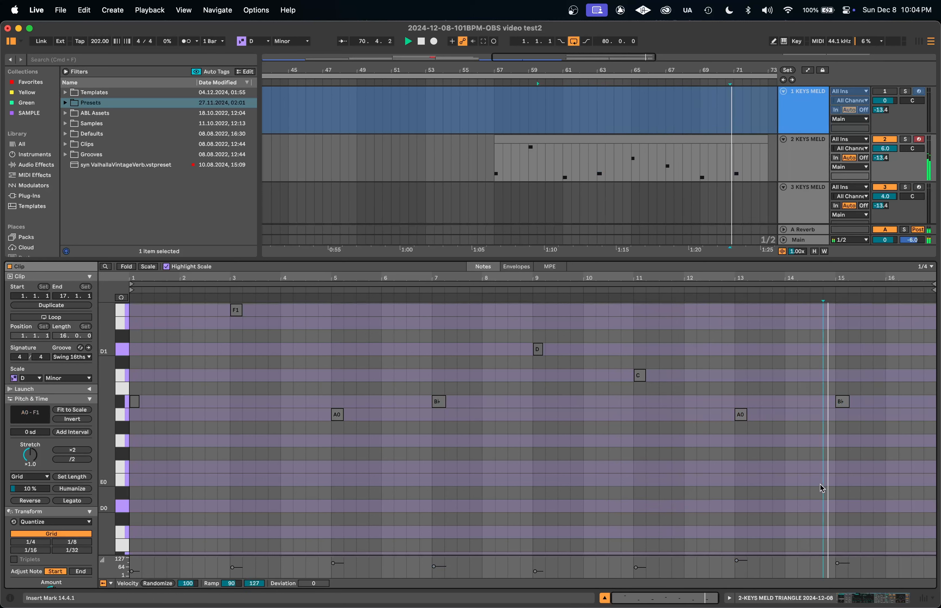
# Lower the B♭0 note at bar 15 of track 2's clip one octave to B♭-1, set its velocity to 127, and audition it.
pyautogui.click(842, 401)
pyautogui.hotkey('shift', 'Down')
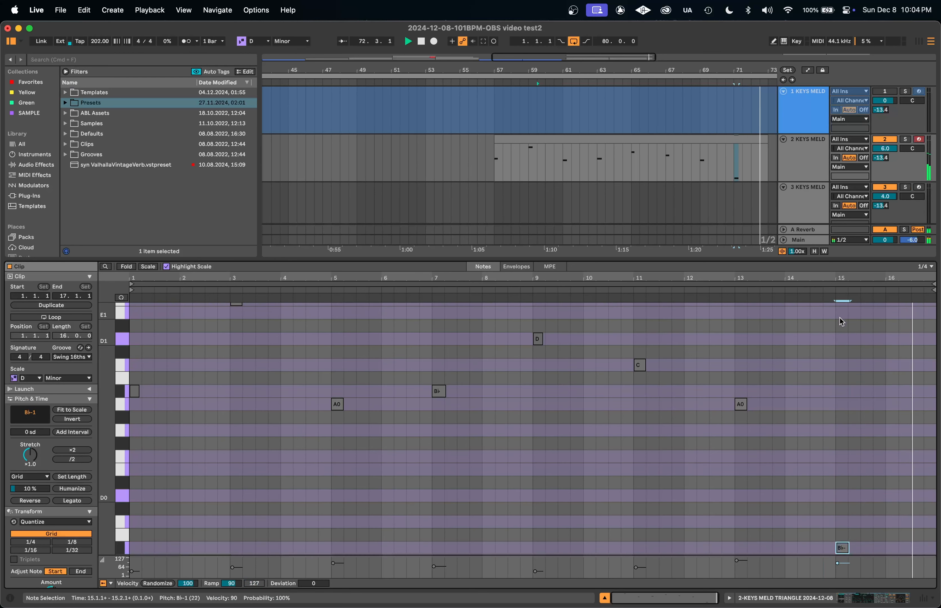
pyautogui.press('space')
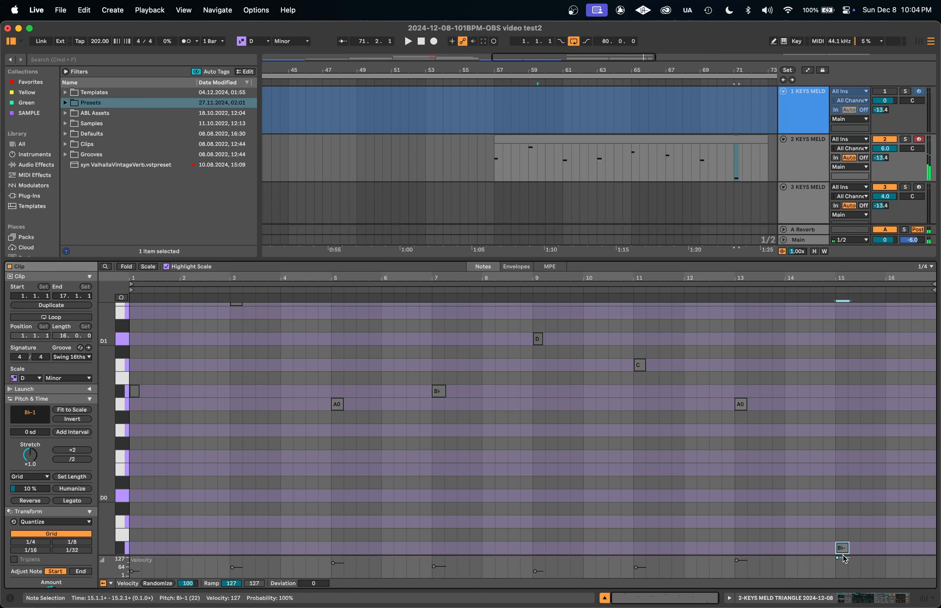
pyautogui.click(803, 524)
pyautogui.press('space')
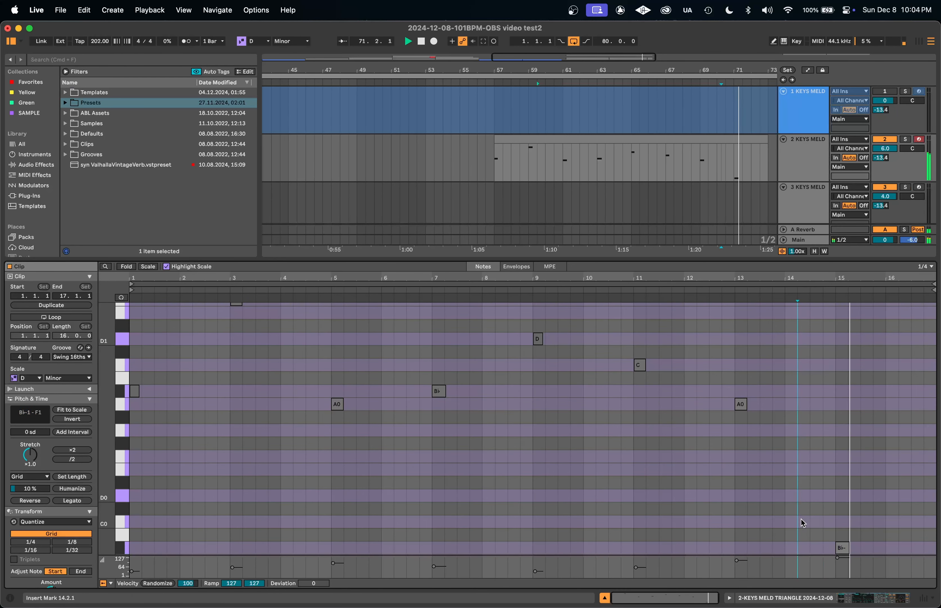
# Copy the B♭-1 note at bar 15 one octave up to B♭0 and play both notes together.
pyautogui.moveTo(843, 549); pyautogui.dragTo(843, 540)
pyautogui.press('space')
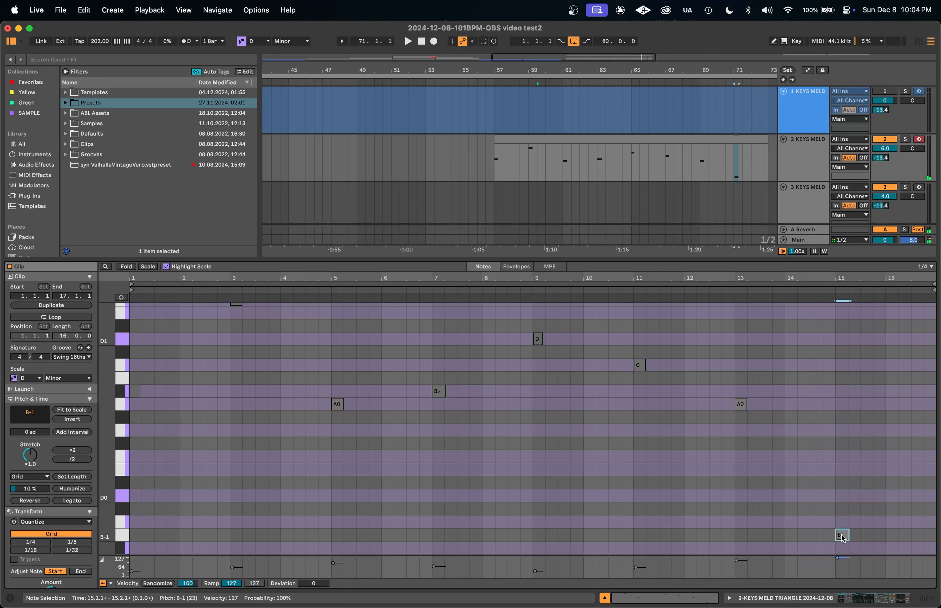
pyautogui.press('super+z')
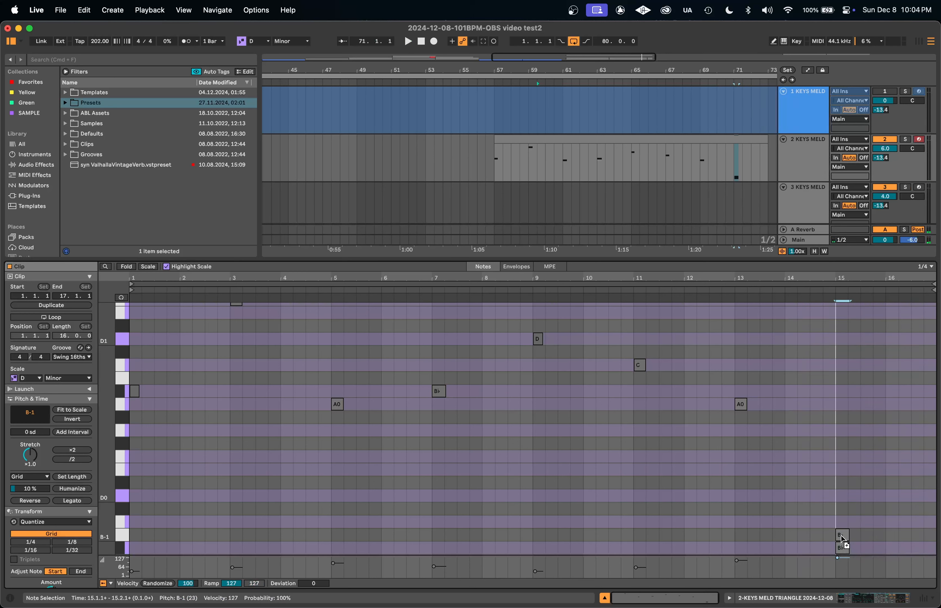
pyautogui.click(832, 513)
pyautogui.press('space')
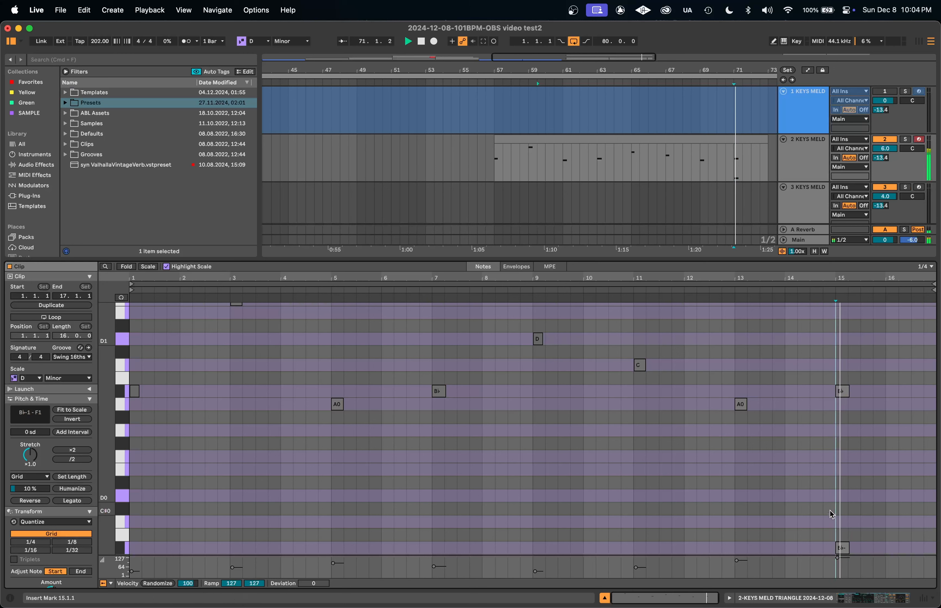
# Play from bar 13 of the clip and set the velocity of the B♭0 note at bar 15 to 93.
pyautogui.click(734, 491)
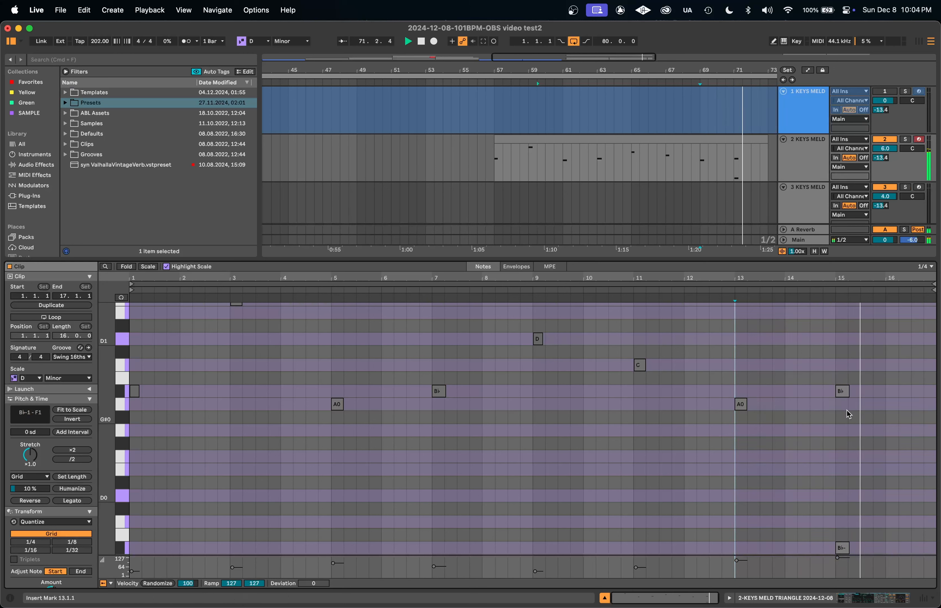
pyautogui.click(840, 394)
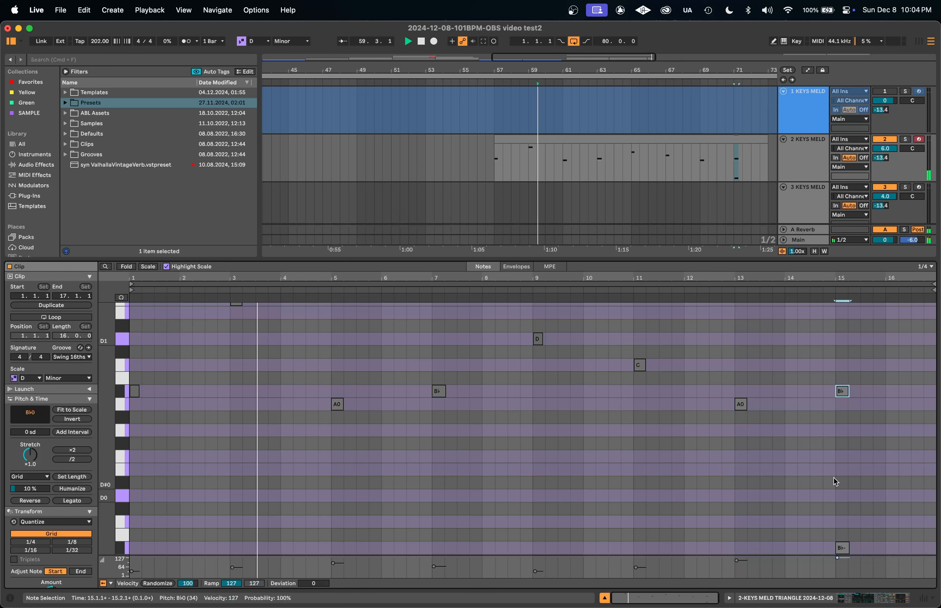
pyautogui.moveTo(837, 561); pyautogui.dragTo(837, 563)
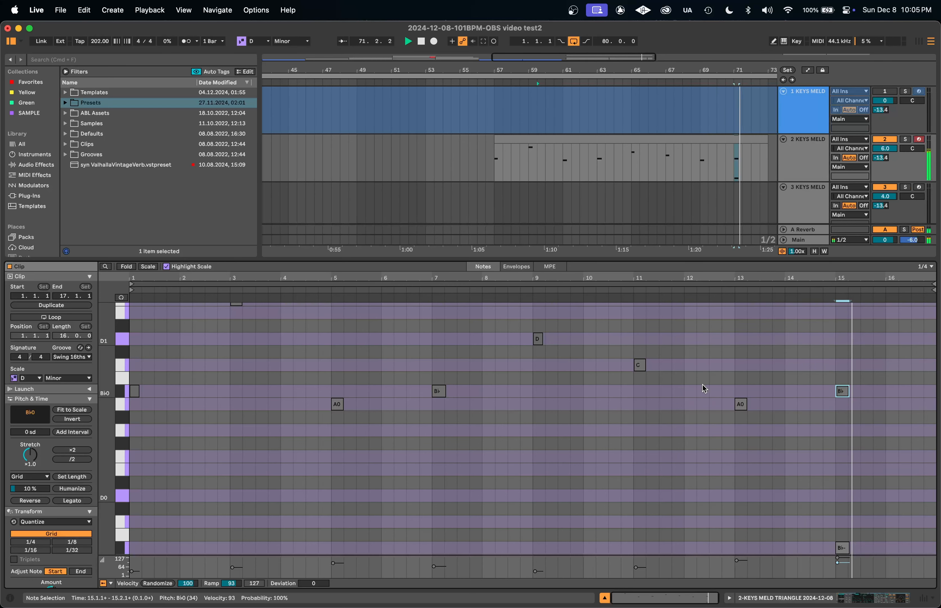
# Listen to the arrangement from bar 49 through track 2's bass clip with all tracks in view.
pyautogui.click(804, 162)
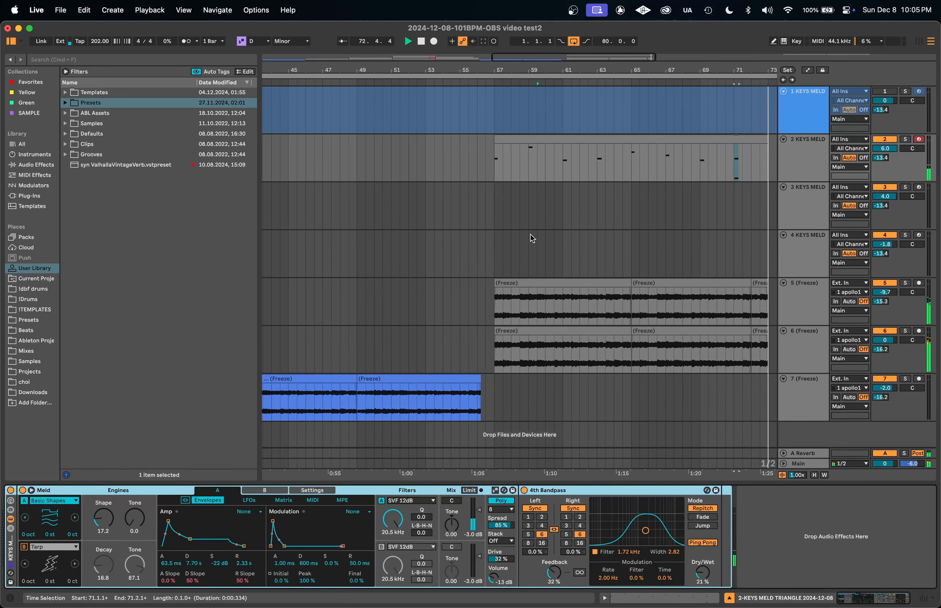
pyautogui.press('space')
pyautogui.click(558, 142)
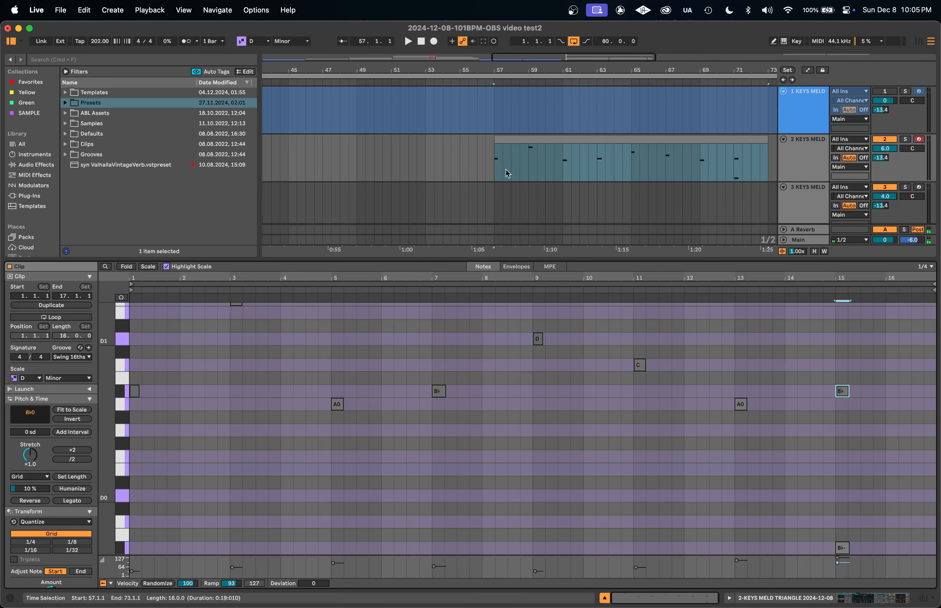
pyautogui.click(191, 415)
pyautogui.scroll(1, 191, 415)
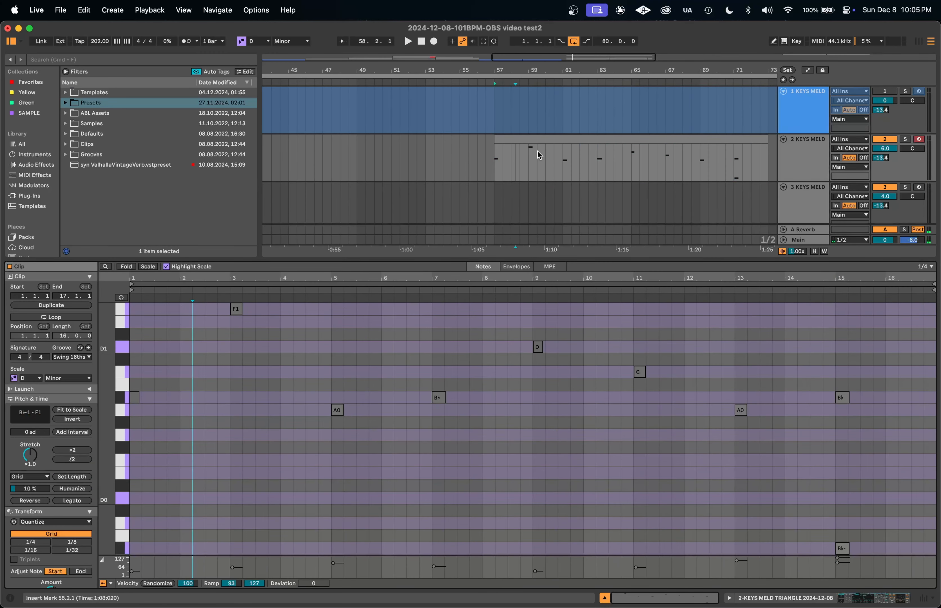
pyautogui.scroll(-5, 380, 157)
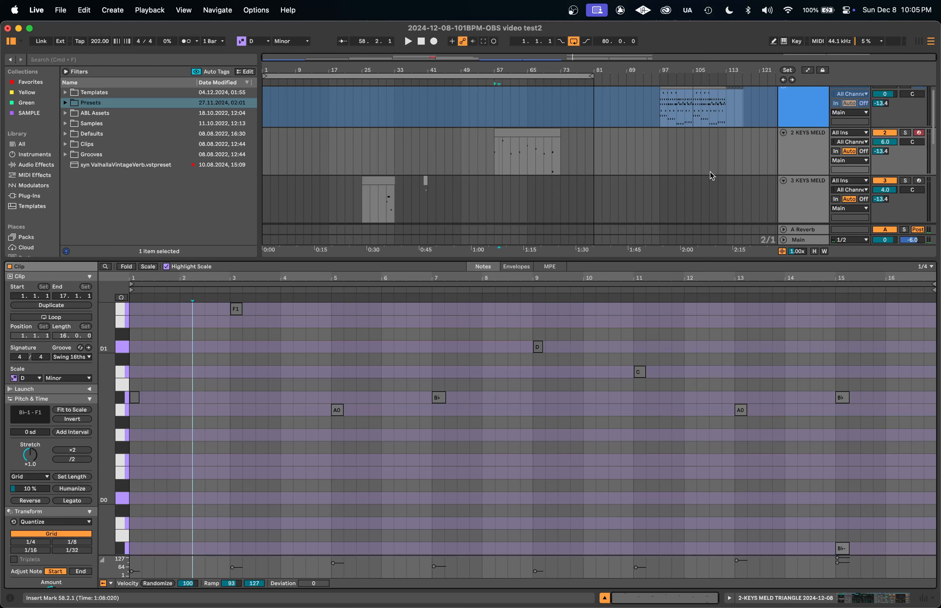
pyautogui.hotkey('shift', 'Tab')
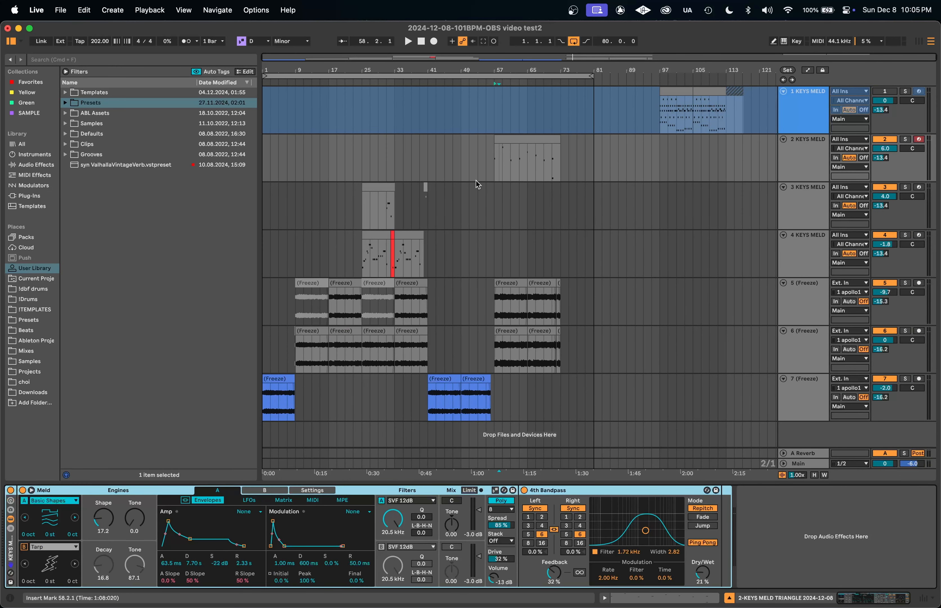
pyautogui.click(438, 172)
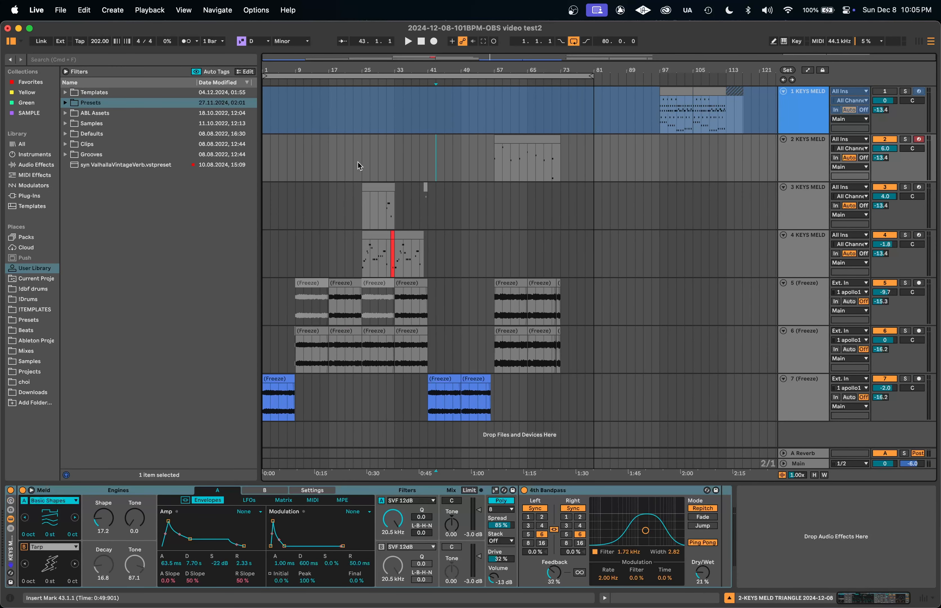
pyautogui.click(363, 146)
pyautogui.click(461, 158)
pyautogui.press('space')
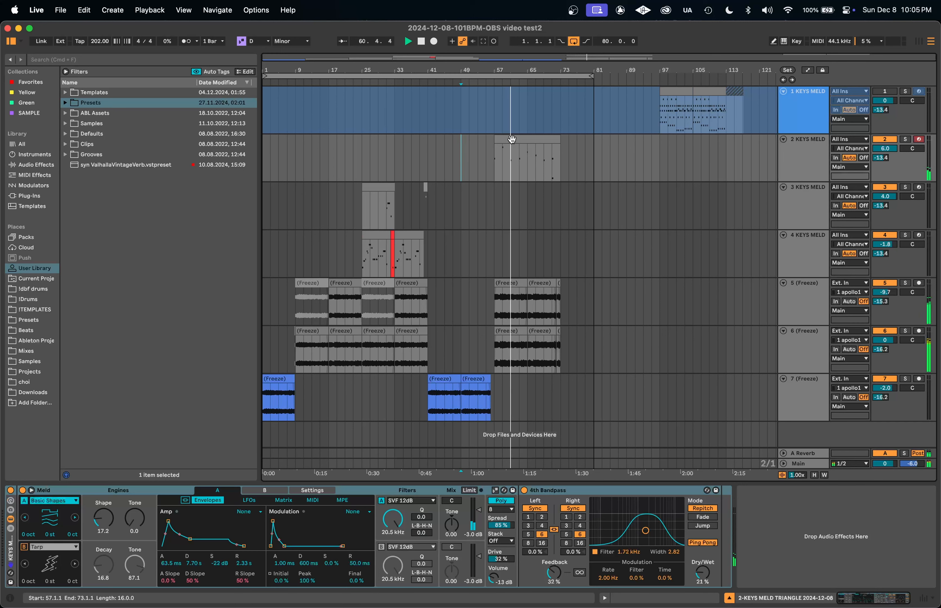
pyautogui.click(512, 146)
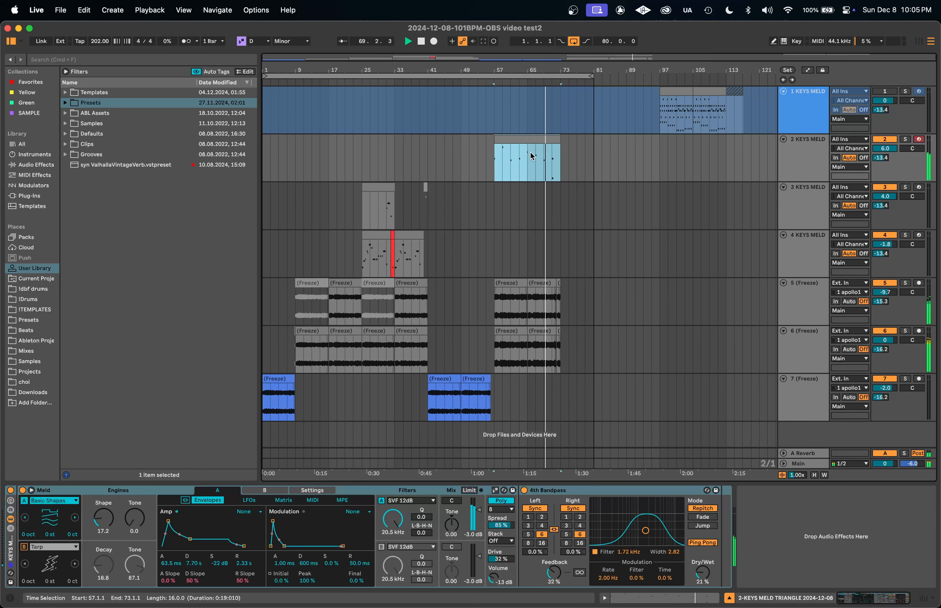
pyautogui.click(551, 165)
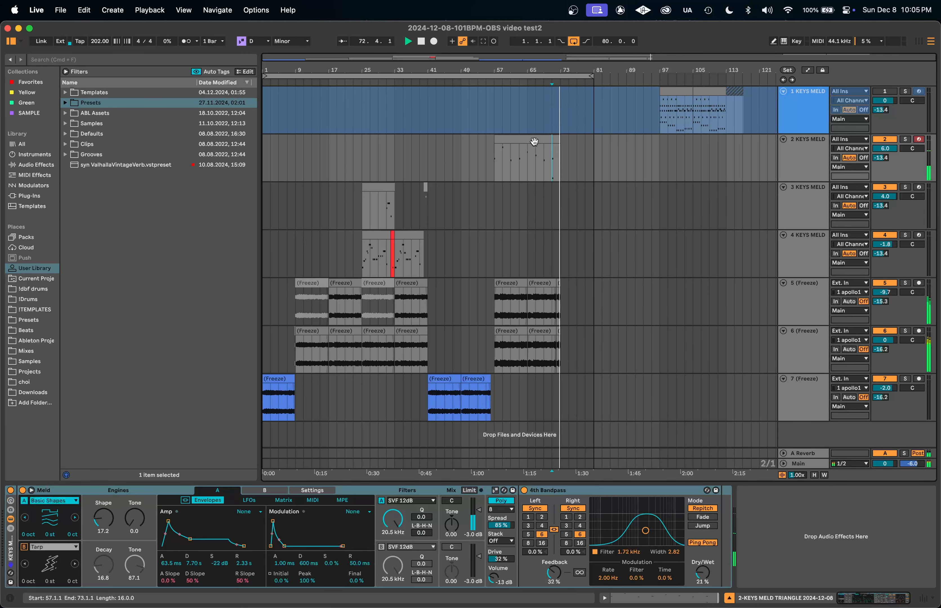
# Examine the section before bar 57 and play from bar 54 on track 2 into the bass clip.
pyautogui.click(470, 167)
pyautogui.scroll(5, 487, 179)
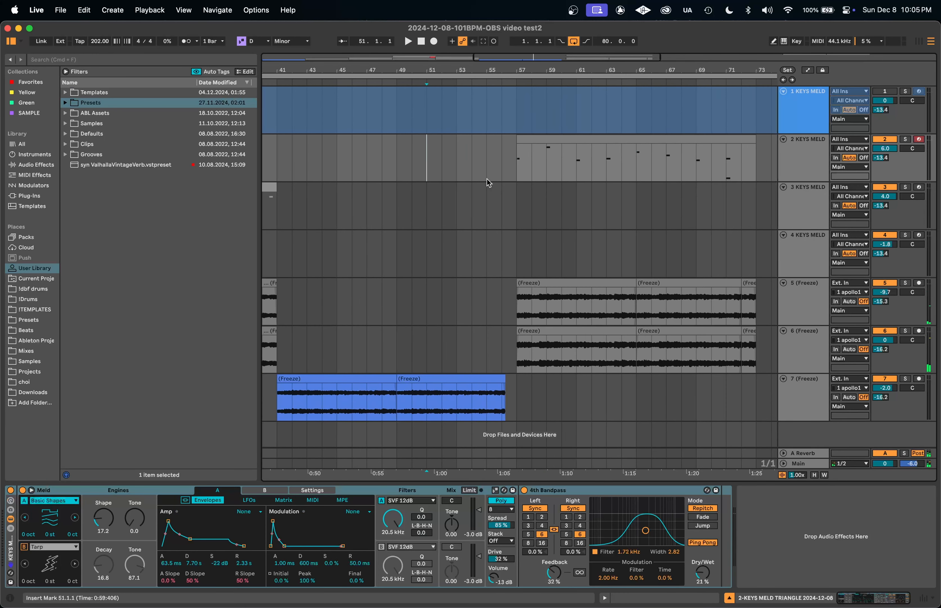
pyautogui.moveTo(426, 156); pyautogui.dragTo(499, 189)
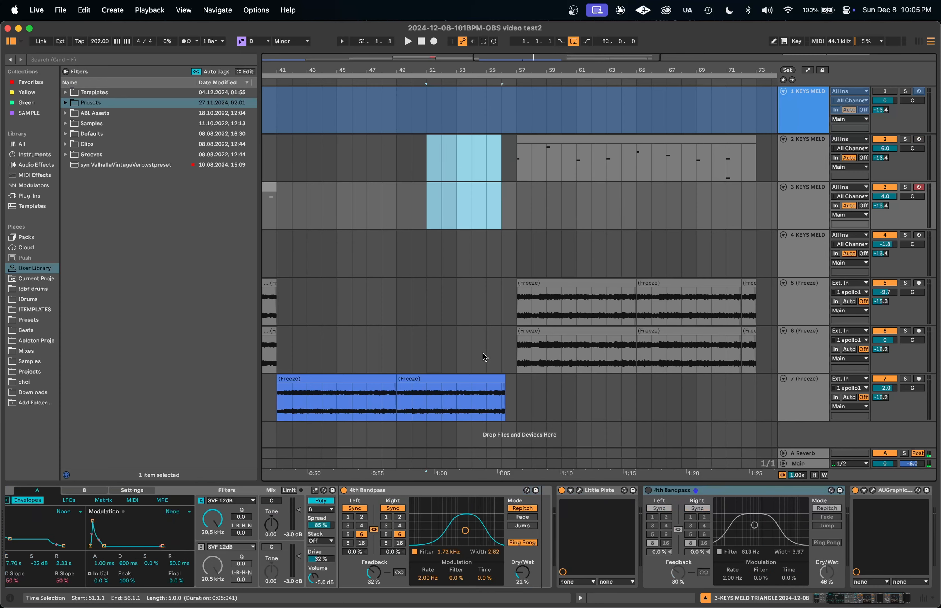
pyautogui.click(475, 380)
pyautogui.click(541, 287)
pyautogui.click(463, 162)
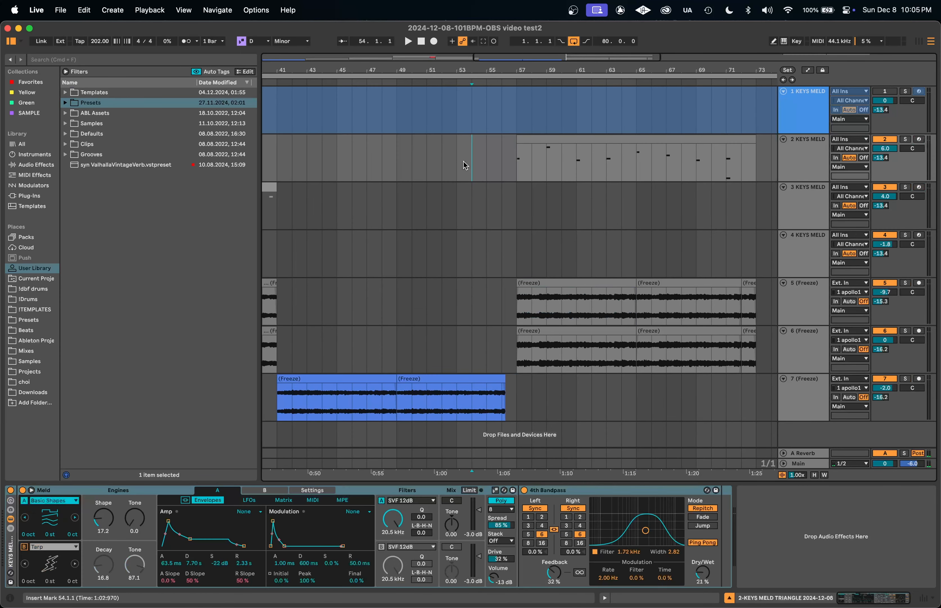
pyautogui.press('space')
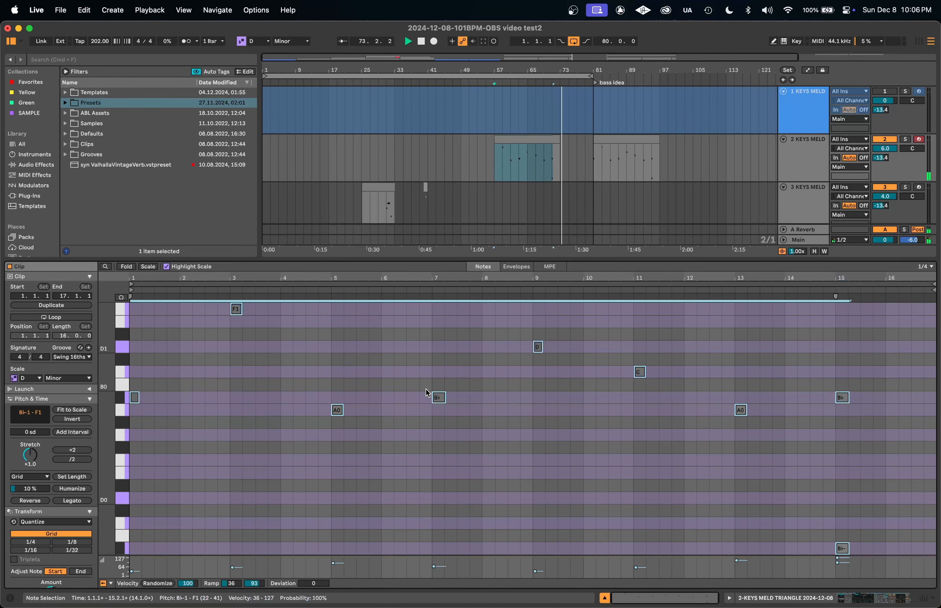
# Clear all notes from track 2's clip at bar 57 and enter two-bar notes B♭-1 at bar 1 and C0 at bar 3.
pyautogui.press('Delete')
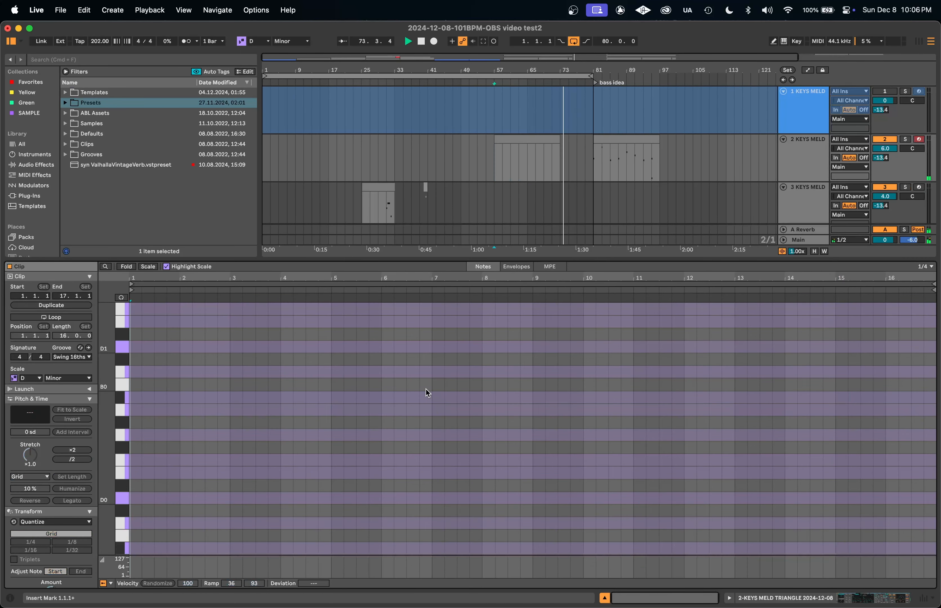
pyautogui.doubleClick(136, 398)
pyautogui.moveTo(140, 399); pyautogui.dragTo(316, 388)
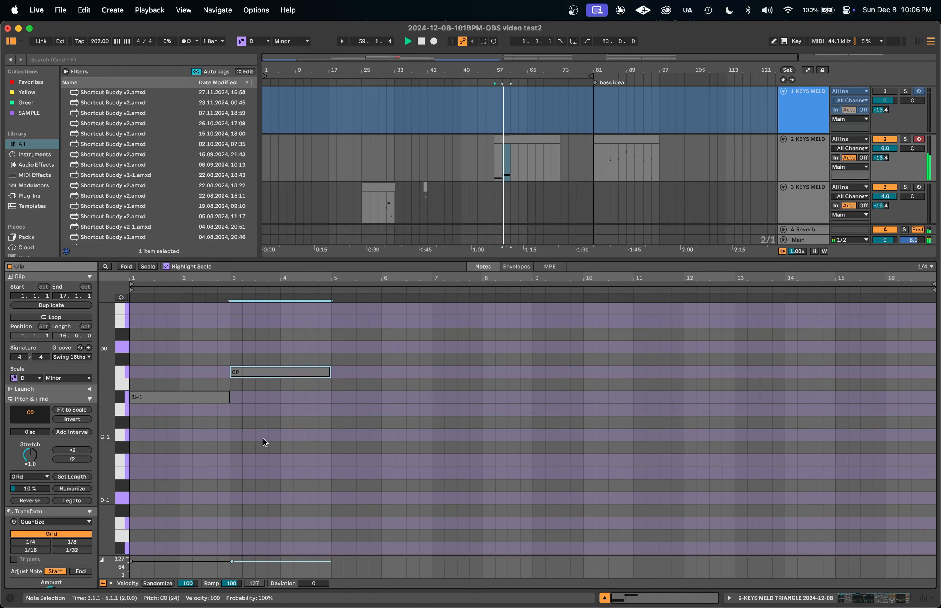
# Continue the line with duplicated two-bar notes D0 at bar 5 and E0 at bar 7 of the clip.
pyautogui.press('super+d')
pyautogui.press('Up')
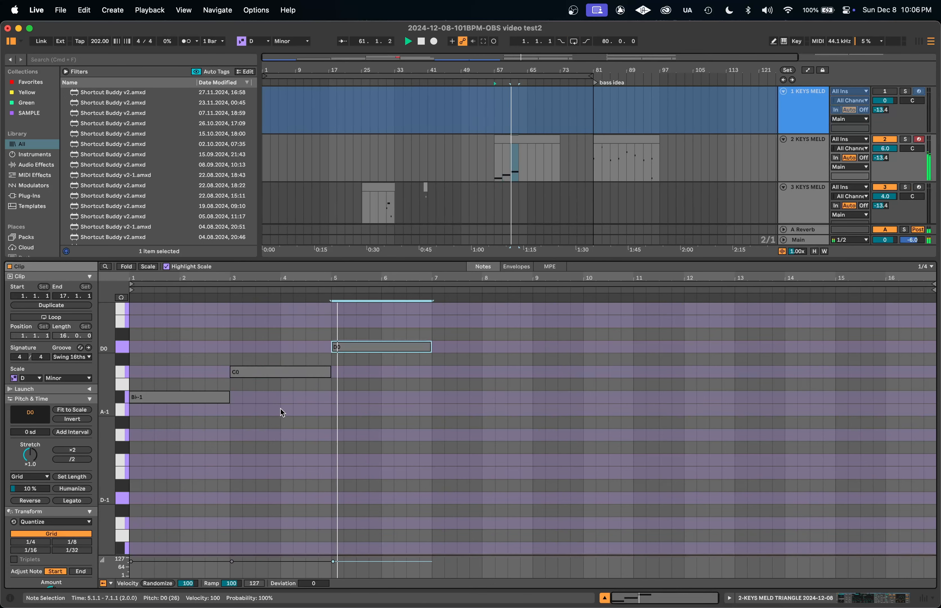
pyautogui.press('super+d')
pyautogui.press('Up')
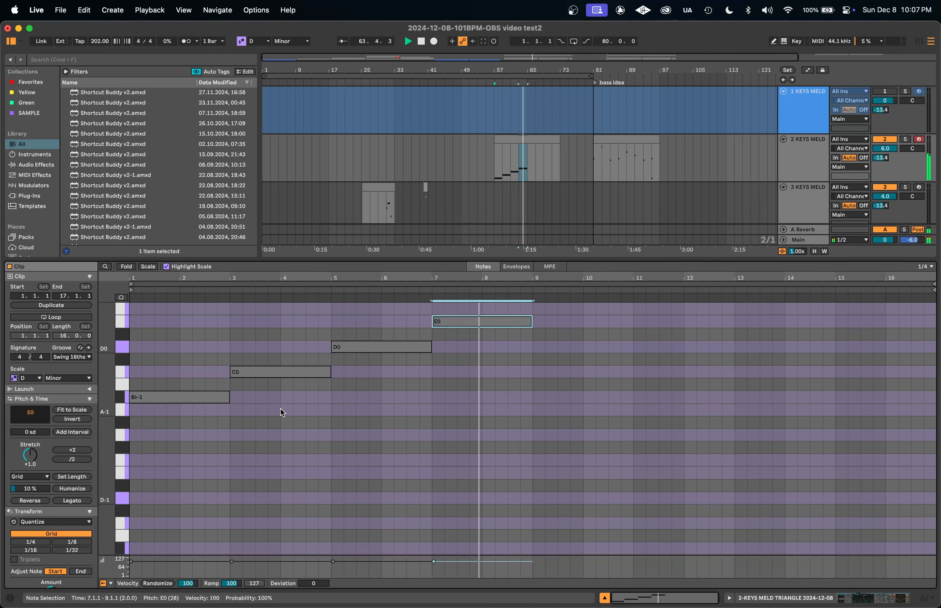
# Duplicate the four-note phrase into the clip's second half, from bar 9 to bar 17.
pyautogui.press('super+a')
pyautogui.press('super+d')
pyautogui.press('super+l')
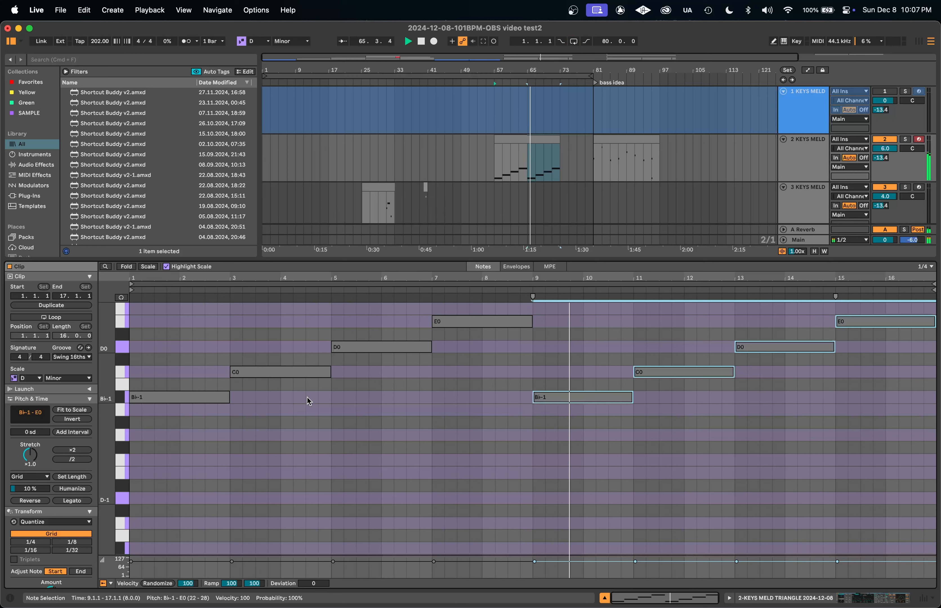
# Vary the repeated phrase by moving the note at bar 11 to A-1 and the note at bar 15 to C0.
pyautogui.moveTo(664, 372); pyautogui.dragTo(666, 414)
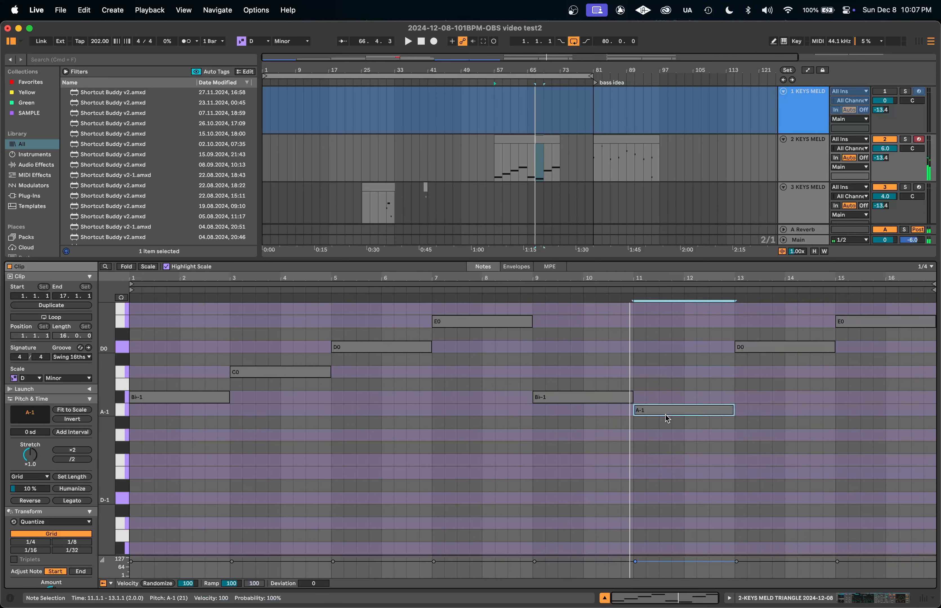
pyautogui.moveTo(767, 384); pyautogui.dragTo(762, 311)
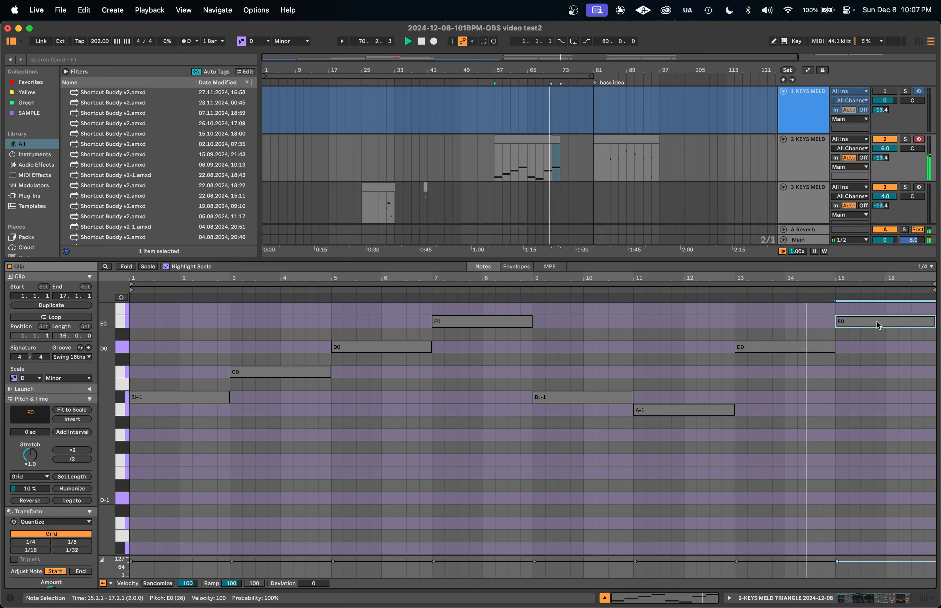
pyautogui.moveTo(877, 321); pyautogui.dragTo(878, 375)
pyautogui.press('super+l')
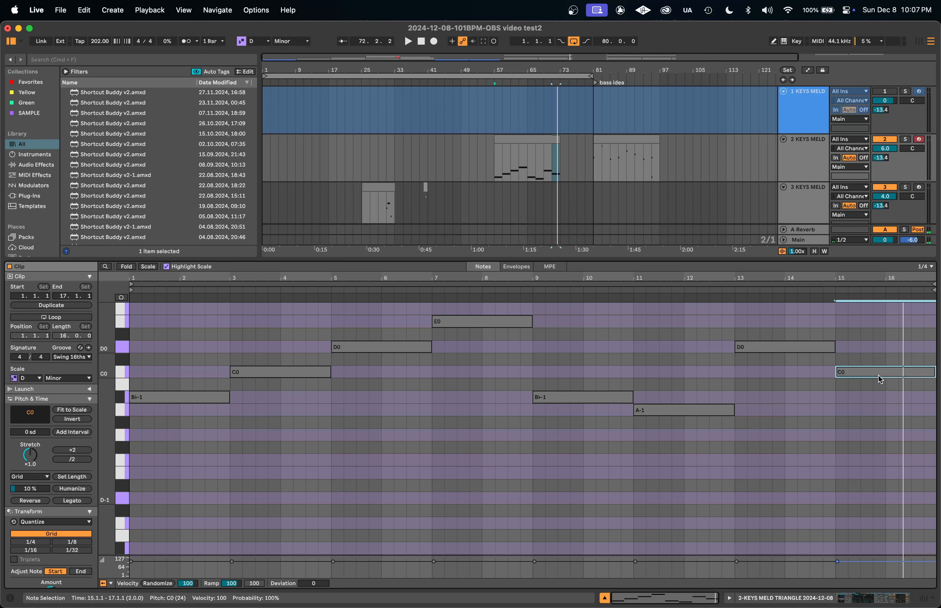
# Transpose all notes in the clip up two octaves and play the line from bar 57.
pyautogui.press('super+a')
pyautogui.hotkey('shift', 'Up')
pyautogui.hotkey('shift', 'Up')
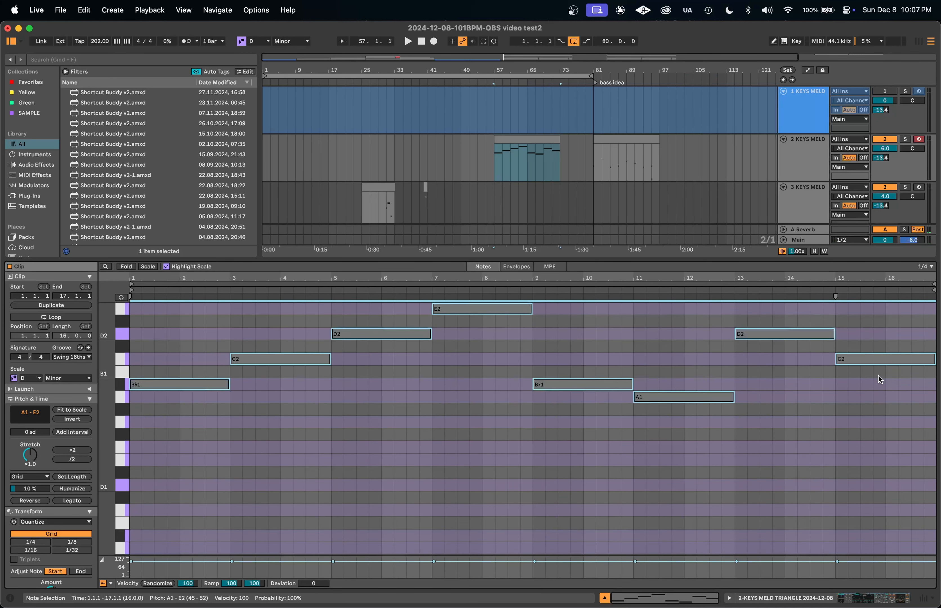
pyautogui.press('space')
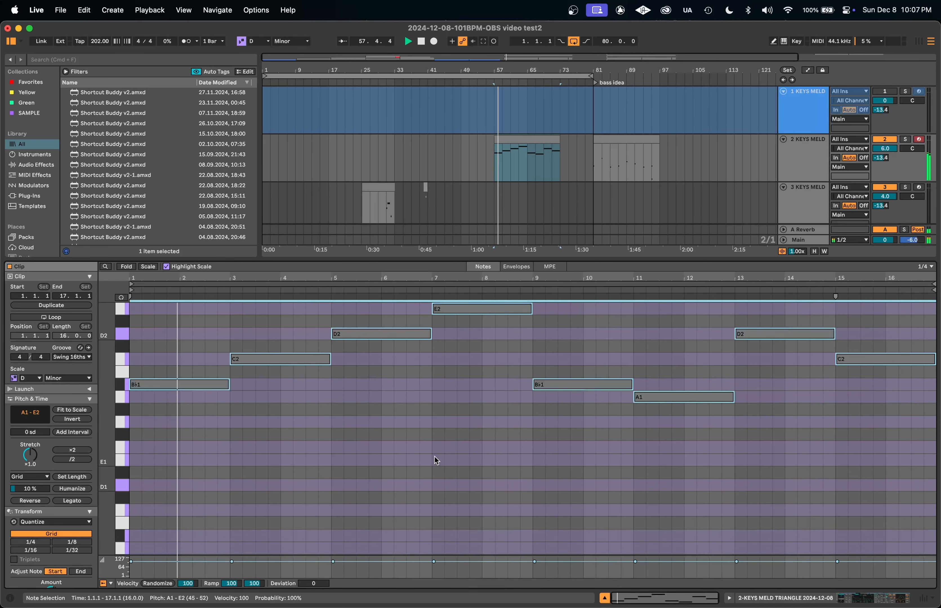
# Raise the E2 note at bar 7 of the clip to F2 during playback.
pyautogui.click(376, 382)
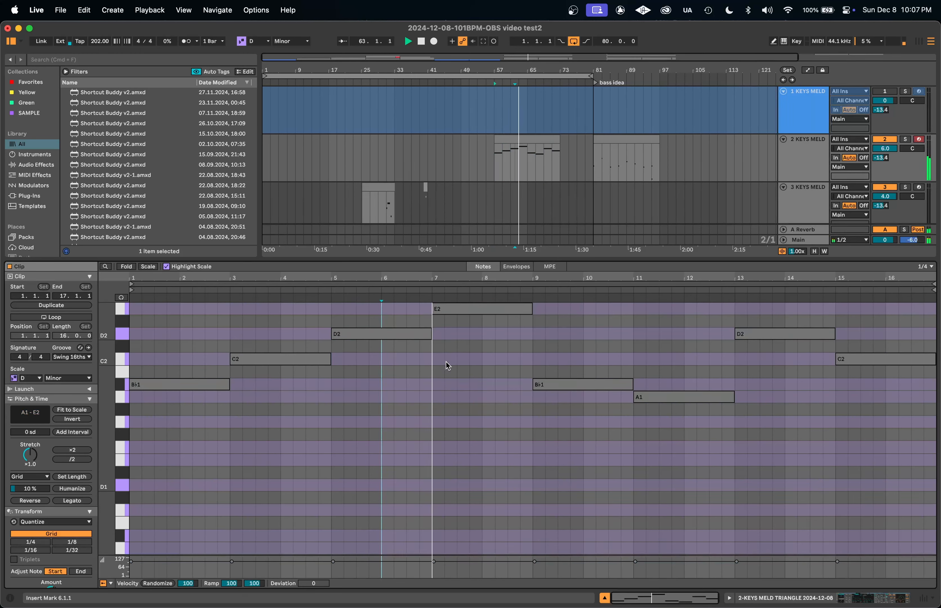
pyautogui.click(466, 310)
pyautogui.press('Up')
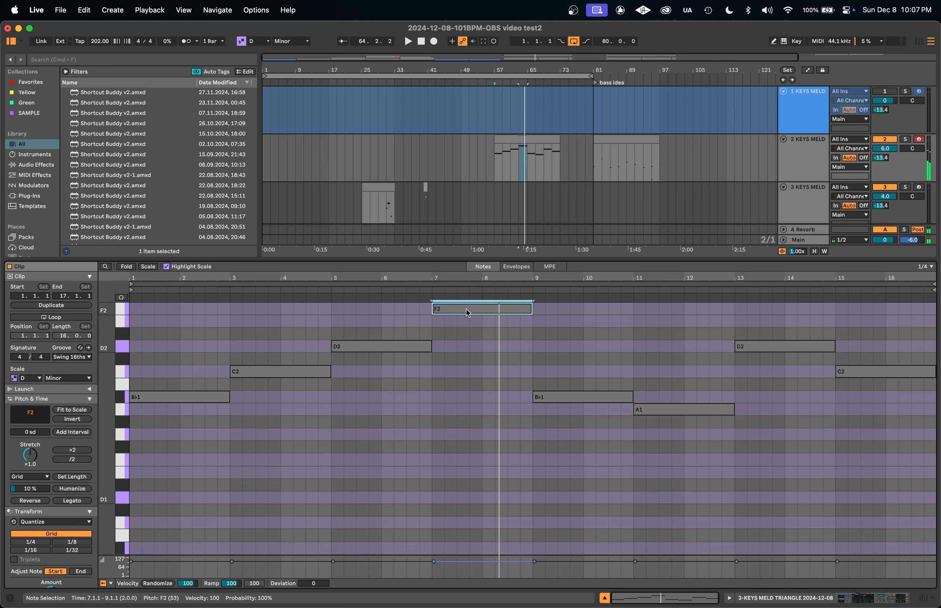
pyautogui.click(536, 378)
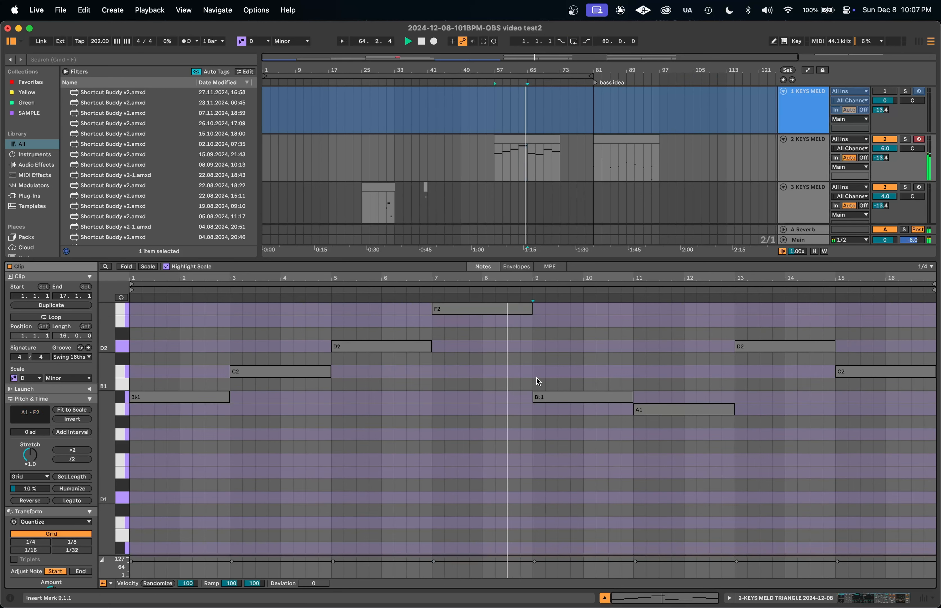
# Turn on arrangement looping and listen to the second half of the line up to the note at bar 15.
pyautogui.press('super+l')
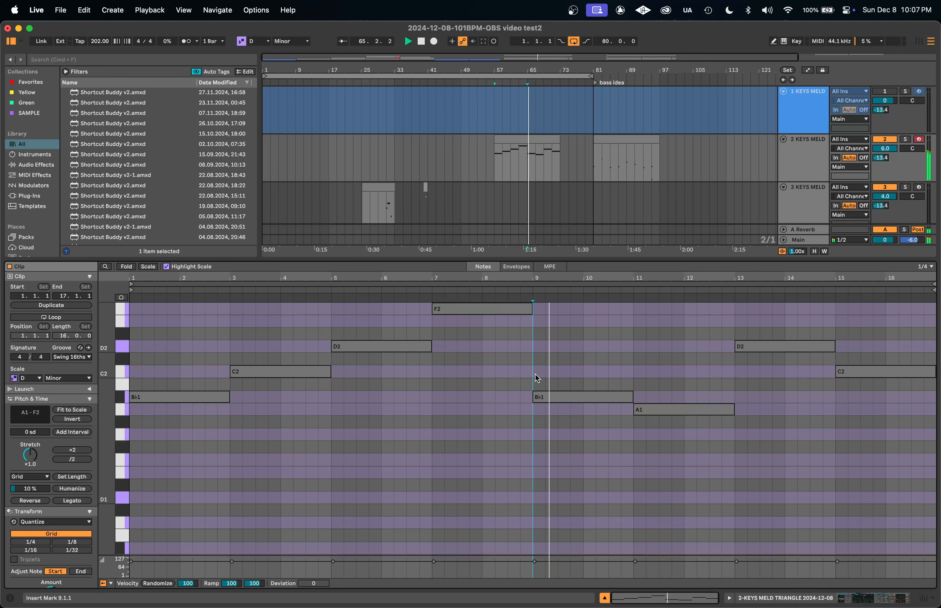
pyautogui.click(622, 484)
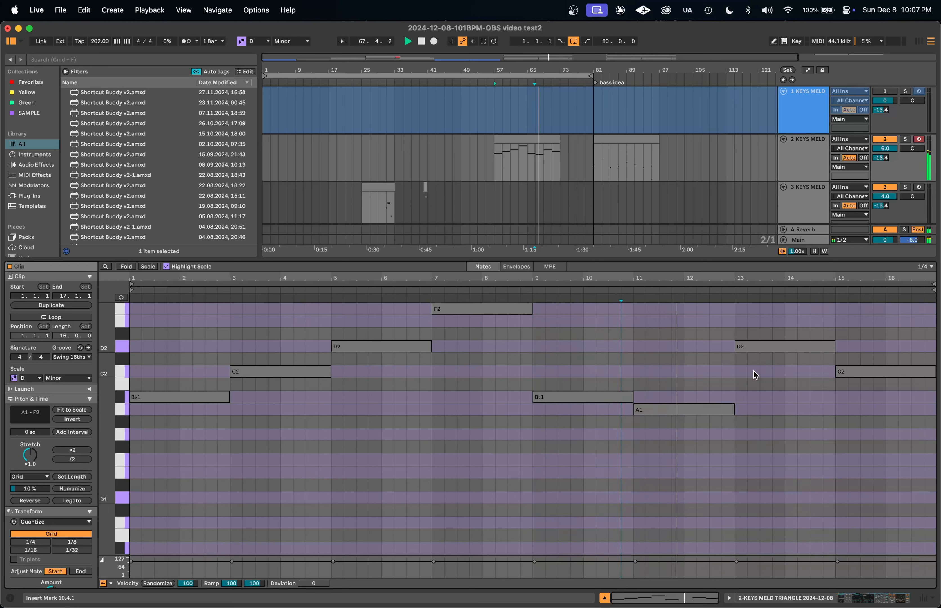
pyautogui.click(730, 374)
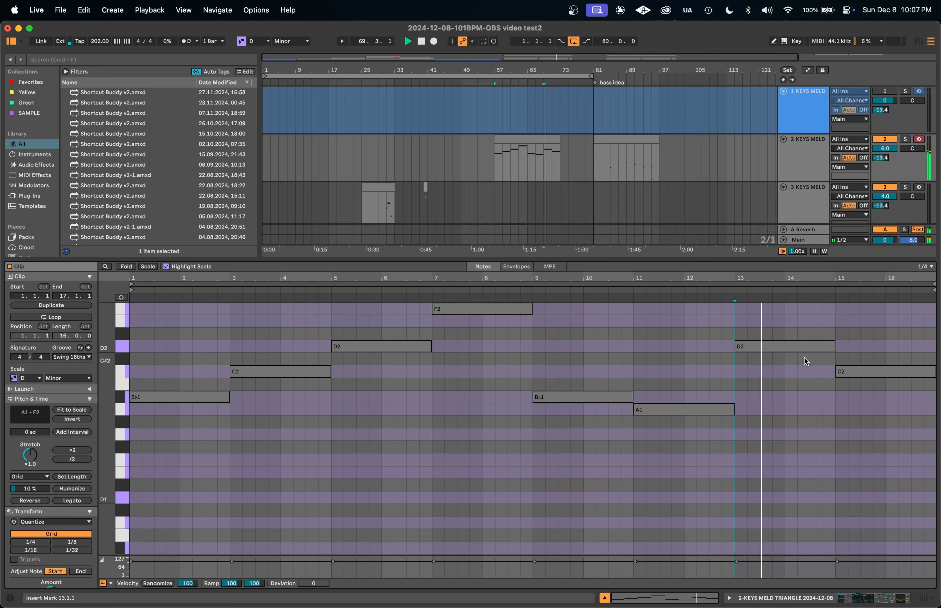
pyautogui.click(881, 372)
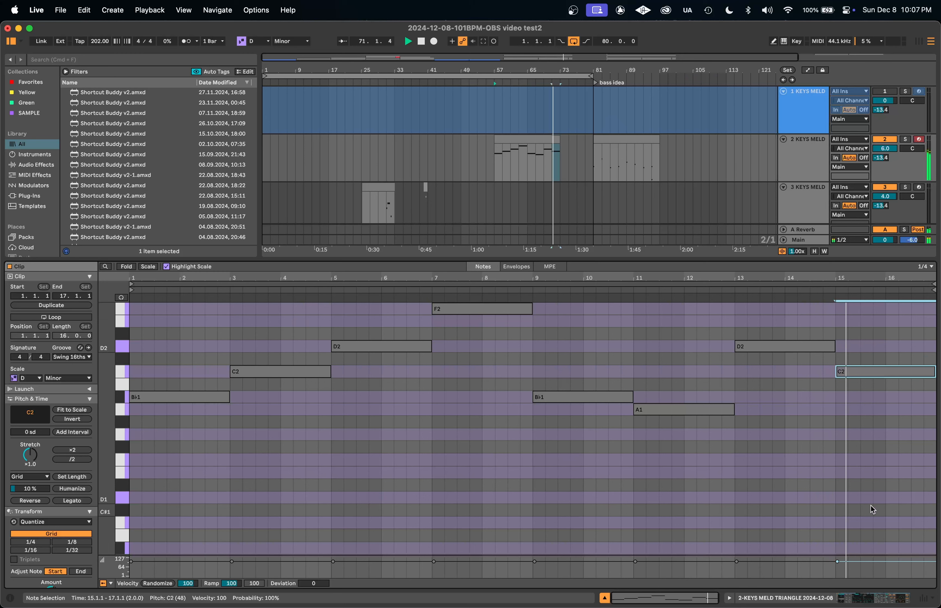
pyautogui.press('space')
# Shorten all notes in the clip by one beat and lower the line two octaves, with the note at bar 7 on B♭-1.
pyautogui.press('super+a')
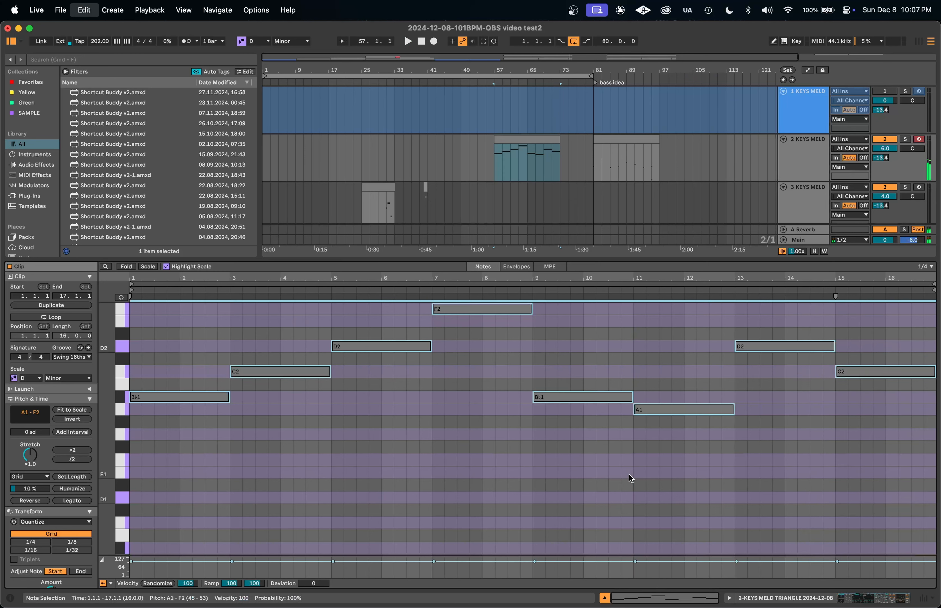
pyautogui.moveTo(531, 309); pyautogui.dragTo(518, 311)
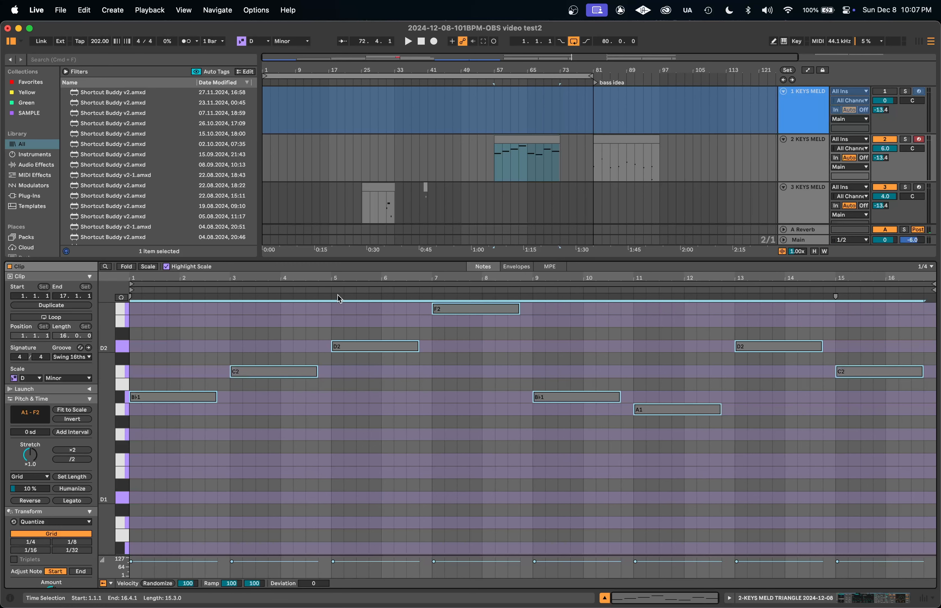
pyautogui.click(497, 159)
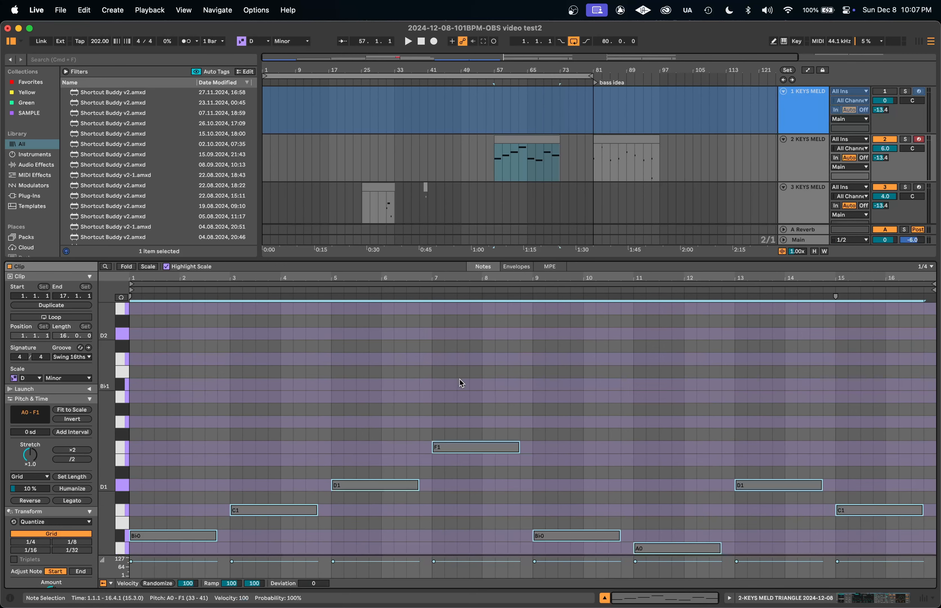
pyautogui.click(793, 157)
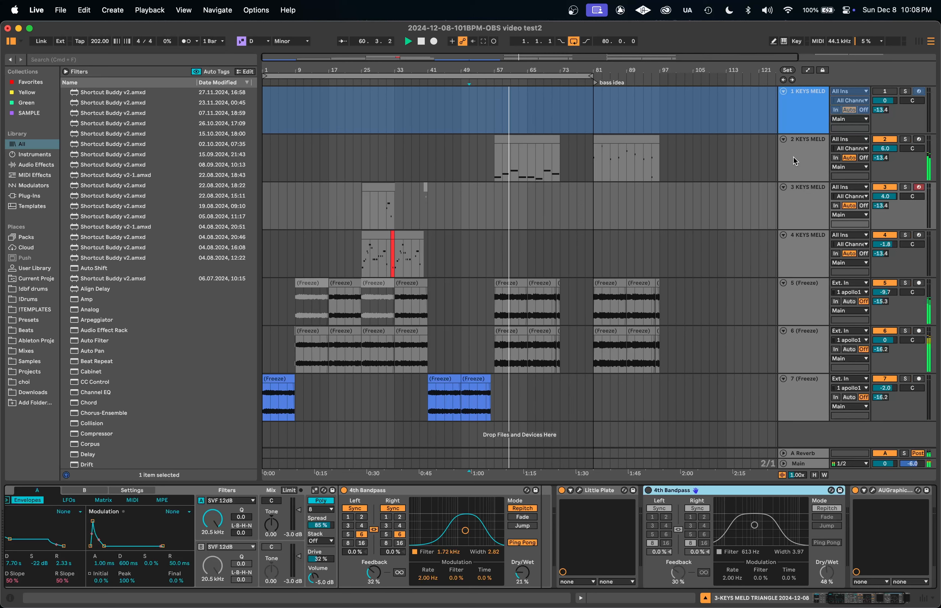
pyautogui.press('Right')
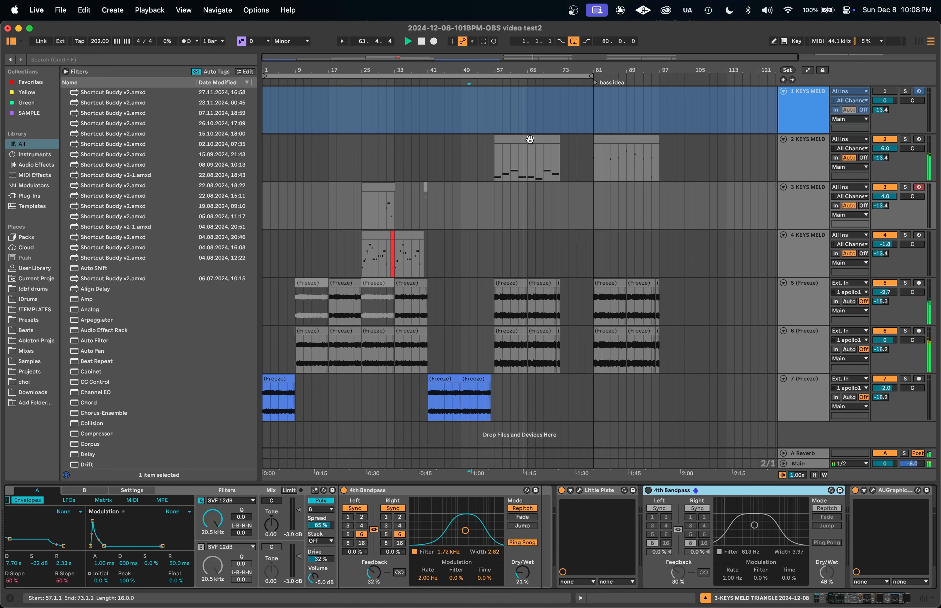
pyautogui.click(529, 155)
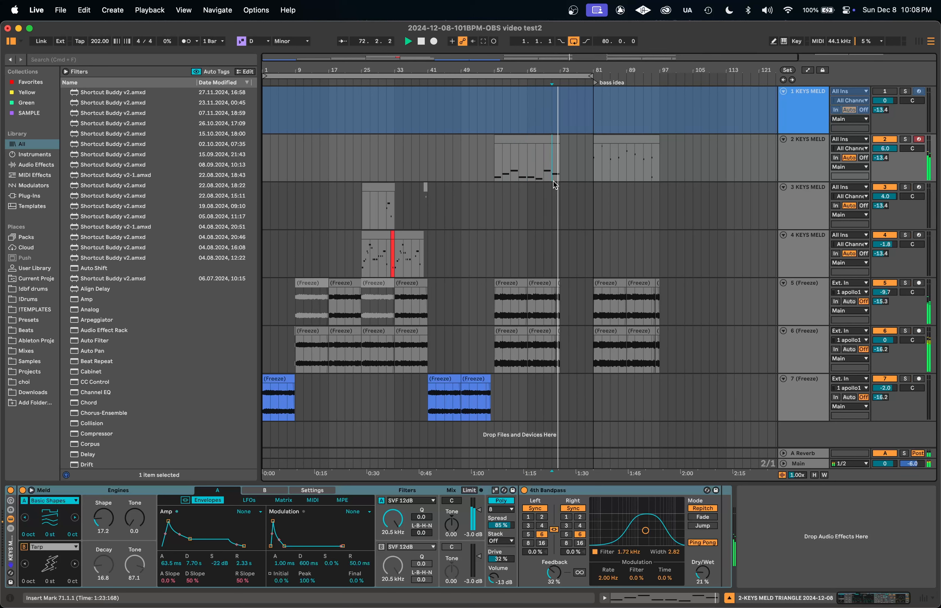
# Duplicate all notes of the bass clip one octave higher and listen to the doubled line.
pyautogui.click(498, 170)
pyautogui.doubleClick(498, 170)
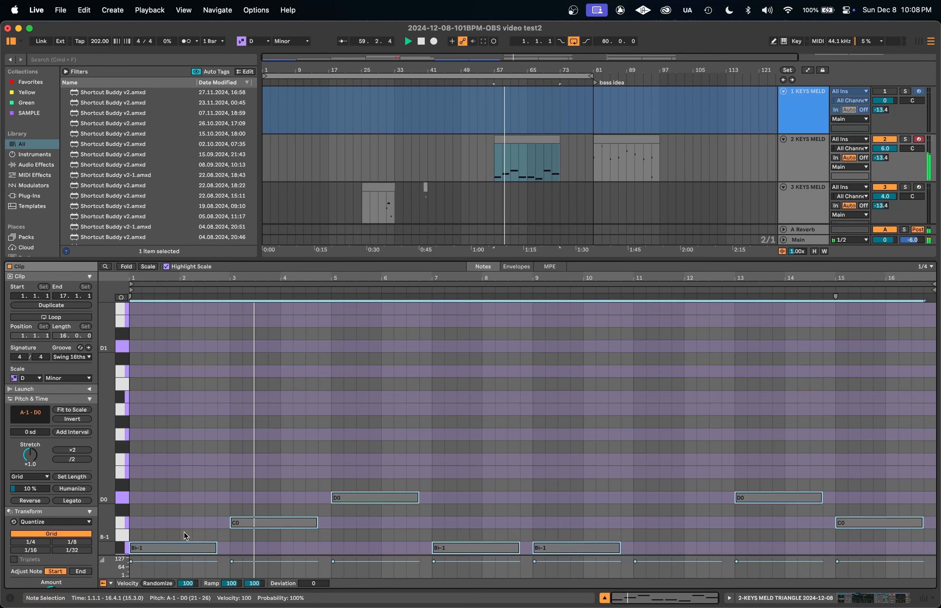
pyautogui.moveTo(176, 548); pyautogui.dragTo(176, 397)
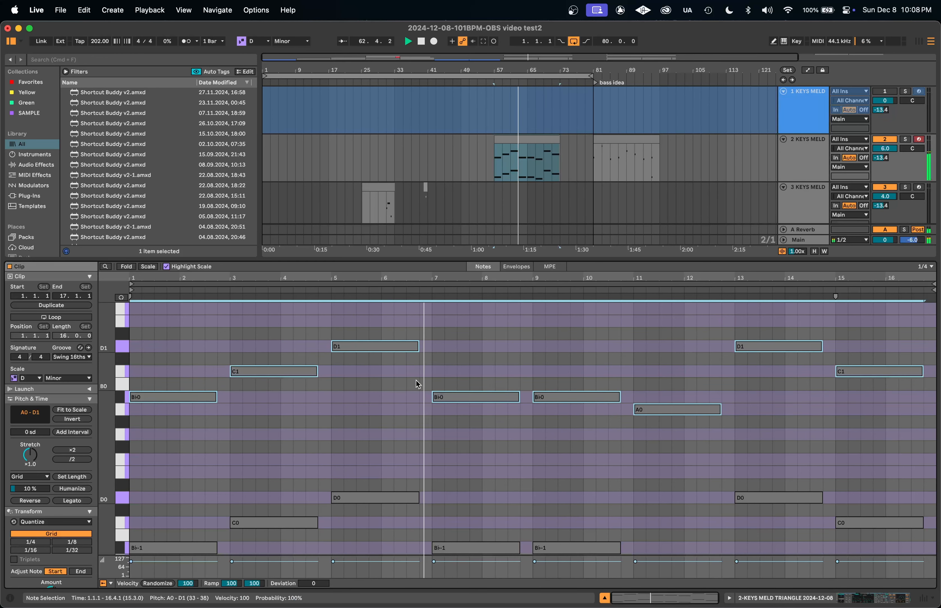
pyautogui.click(476, 344)
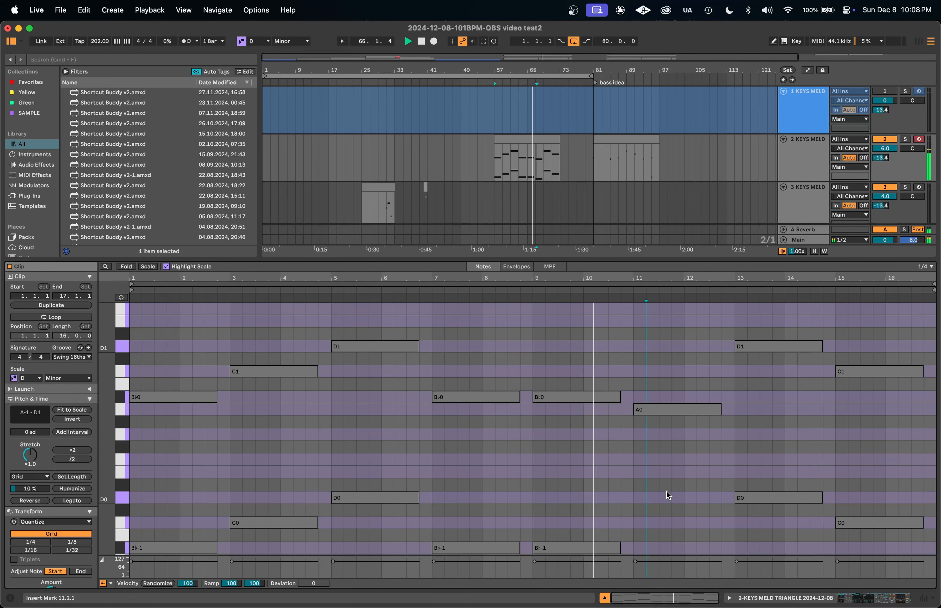
pyautogui.scroll(-3, 675, 475)
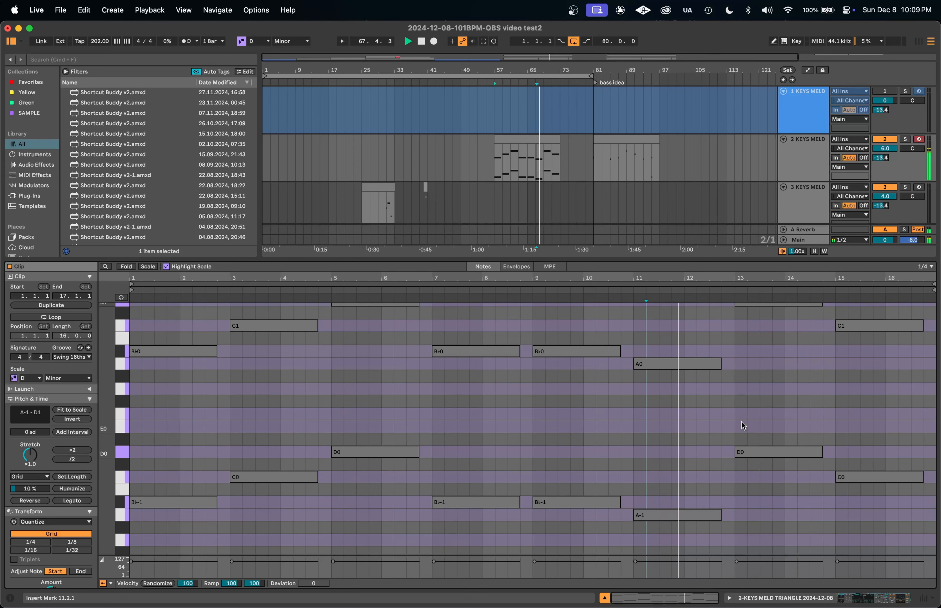
pyautogui.scroll(5, 742, 422)
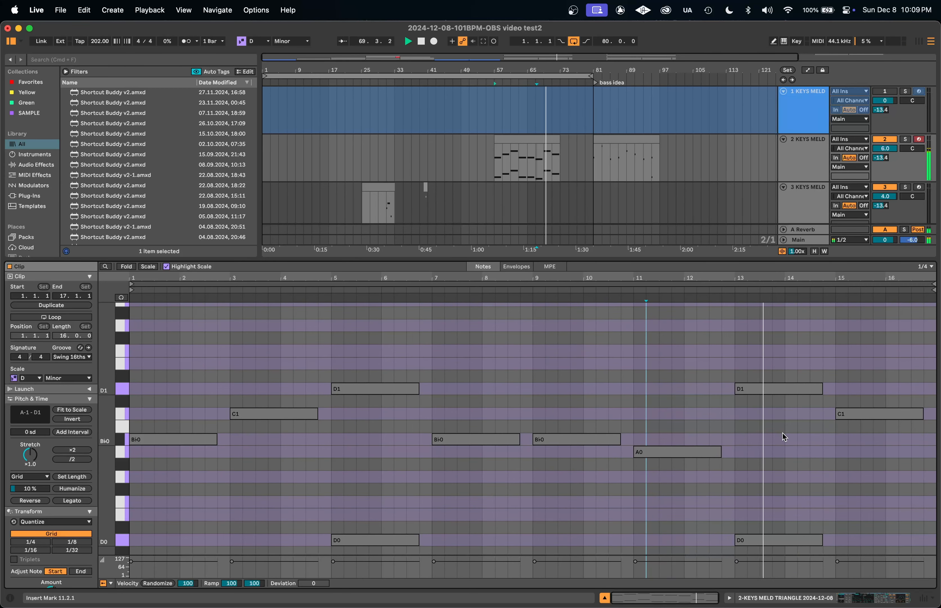
pyautogui.scroll(-3, 869, 396)
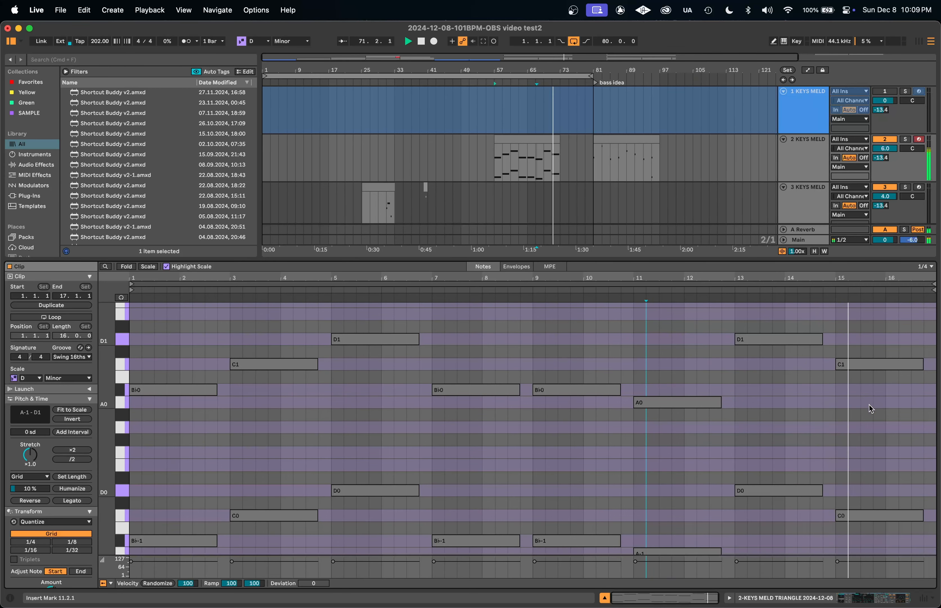
# Insert a new audio track directly below the track 4 KEYS MELD, with bars 25 to 41 of the melody clips selected.
pyautogui.click(495, 155)
pyautogui.hotkey('shift', 'Tab')
pyautogui.press('-')
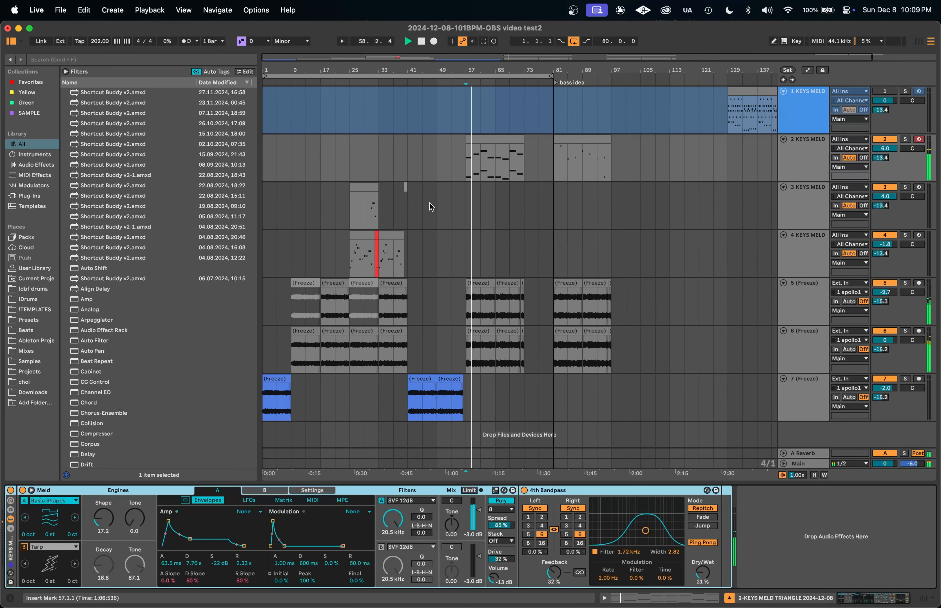
pyautogui.moveTo(407, 254); pyautogui.dragTo(347, 211)
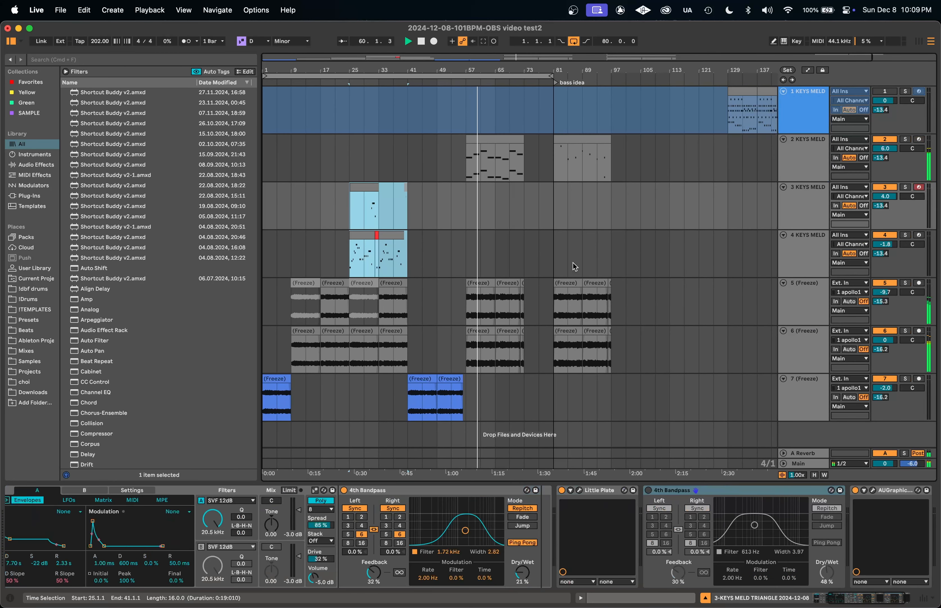
pyautogui.click(805, 261)
pyautogui.press('super+t')
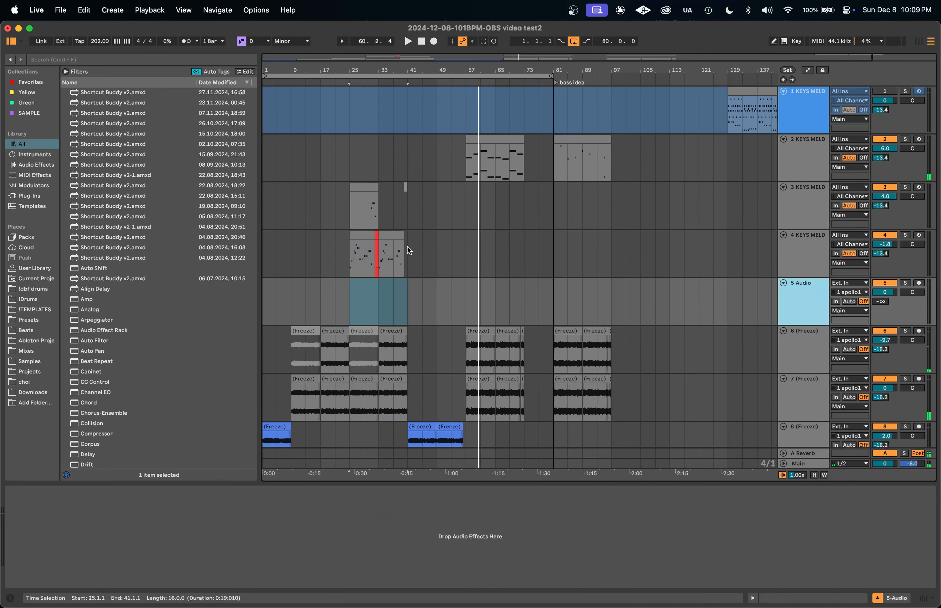
# Set the playback start to bar 25 and solo the melody tracks 3 and 4.
pyautogui.click(359, 289)
pyautogui.click(354, 281)
pyautogui.click(351, 252)
pyautogui.click(349, 190)
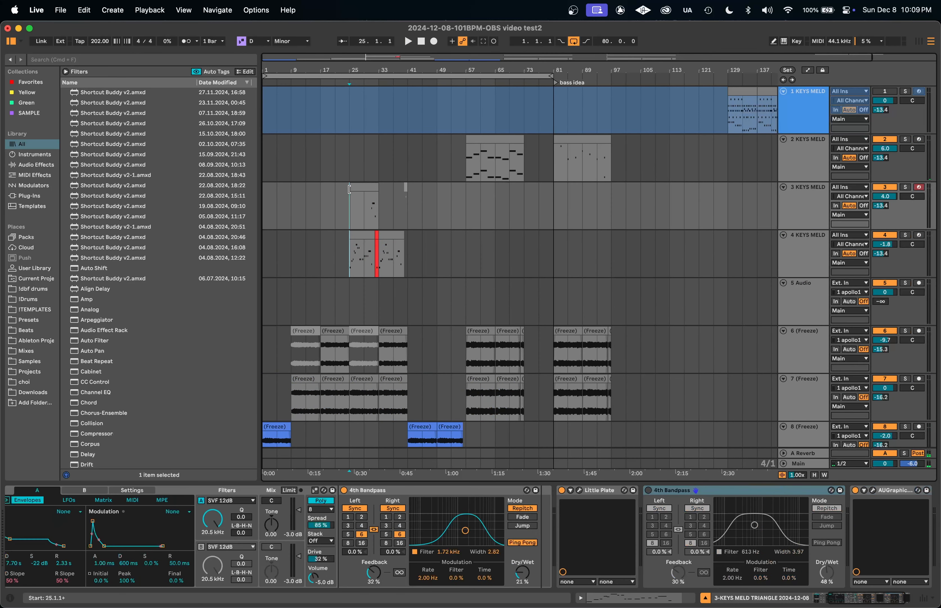
pyautogui.click(829, 256)
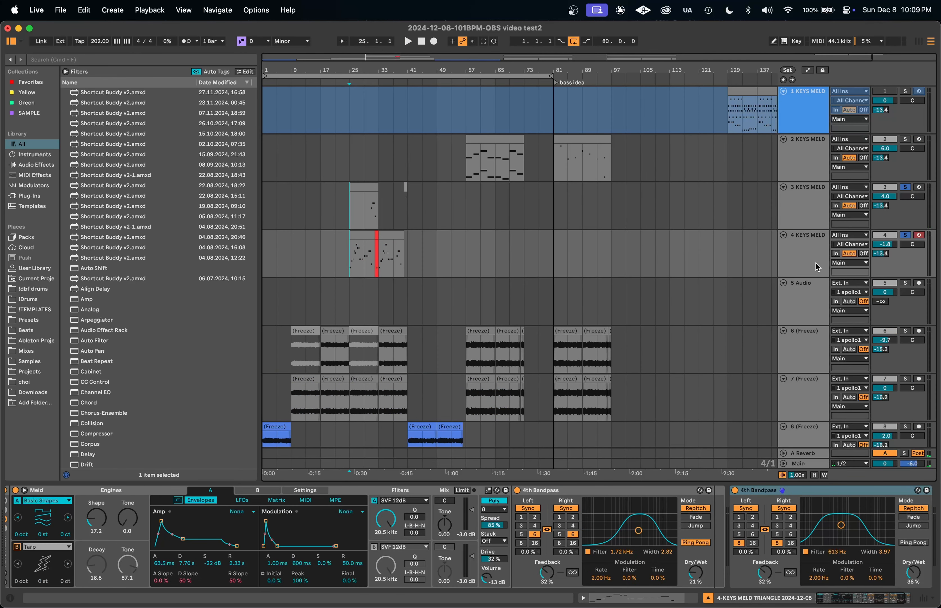
# Set the new audio track's input to Resampling and arm the track for recording.
pyautogui.click(813, 308)
pyautogui.click(855, 283)
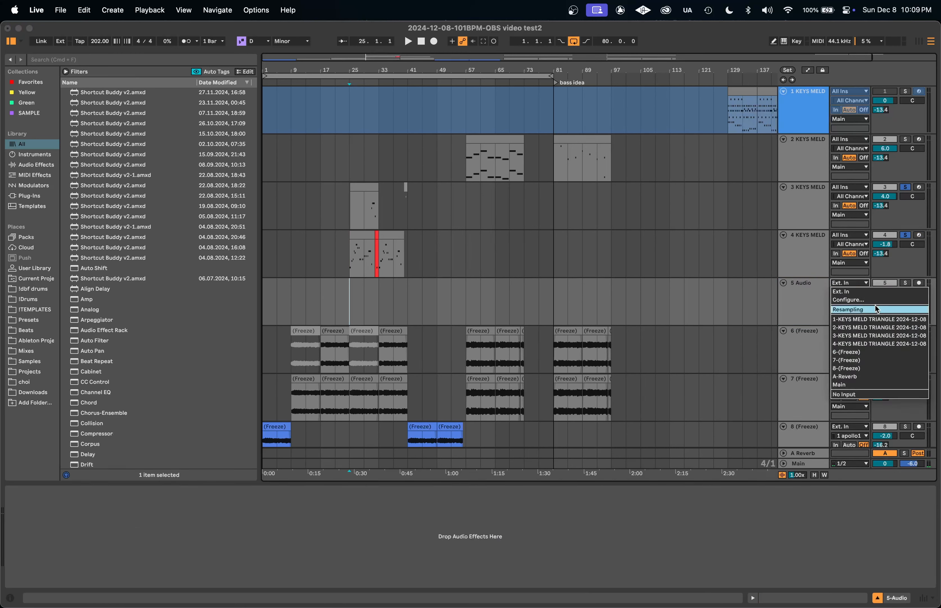
pyautogui.click(876, 309)
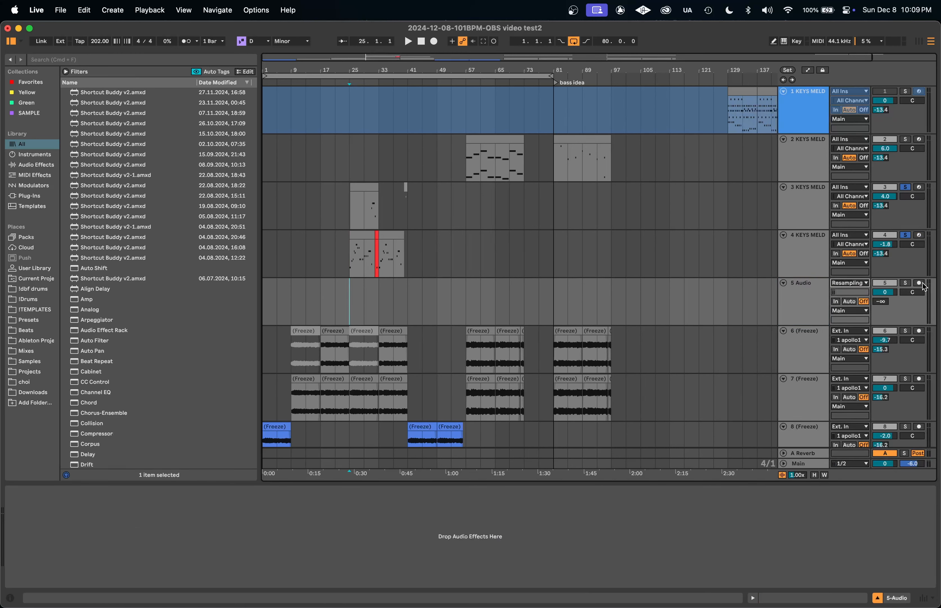
pyautogui.moveTo(380, 231); pyautogui.dragTo(363, 207)
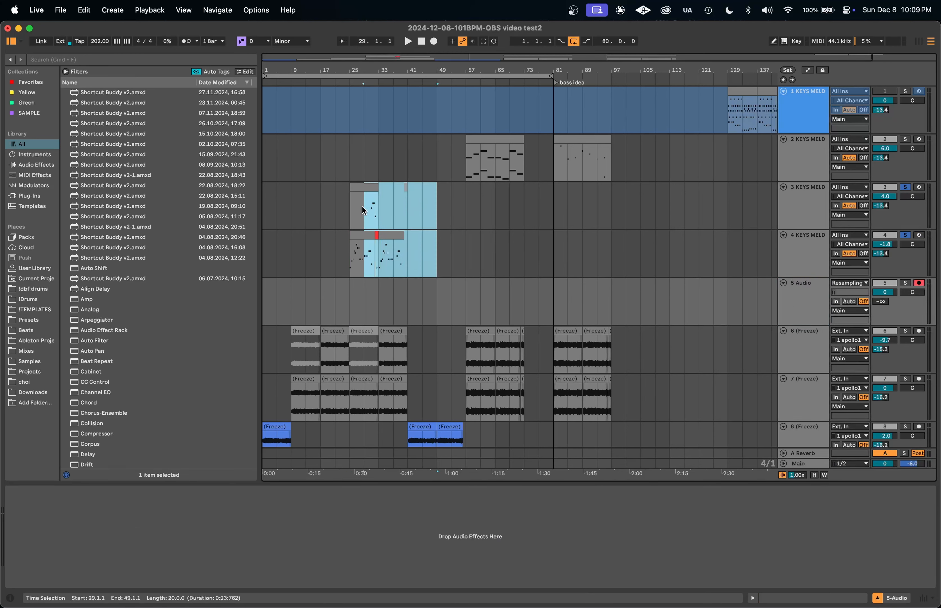
# Record the soloed melodies onto the audio track from bar 25 to about bar 45.
pyautogui.click(340, 275)
pyautogui.click(354, 303)
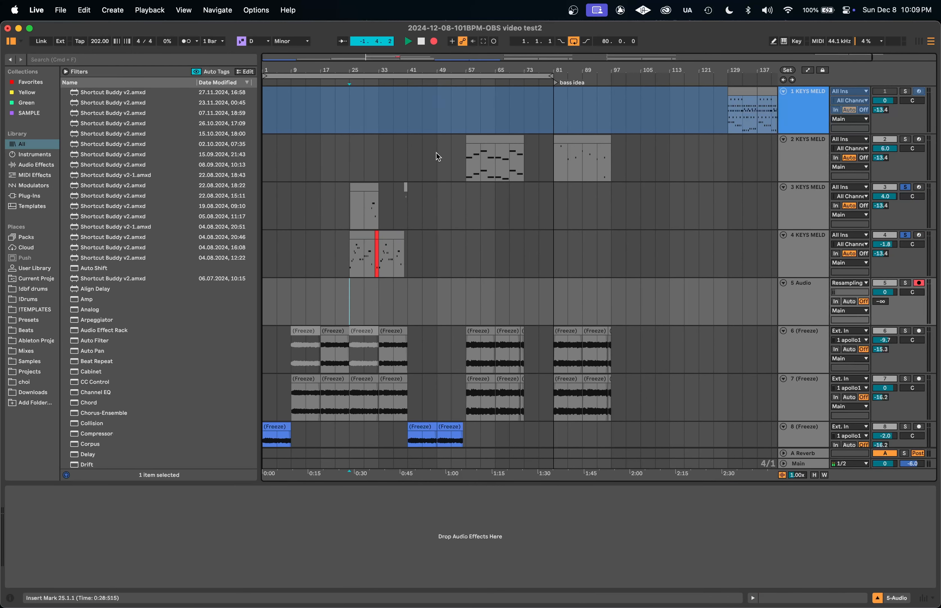
pyautogui.scroll(5, 349, 258)
pyautogui.scroll(-3, 604, 255)
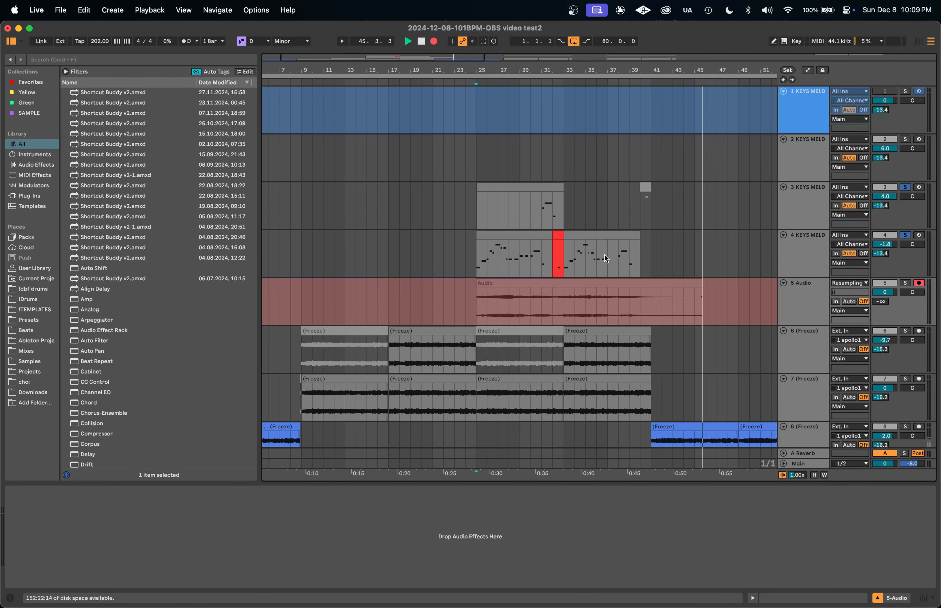
pyautogui.press('space')
# Move the recorded audio clip to bar 57 and place its track and the bass KEYS MELD track below all other tracks.
pyautogui.click(694, 308)
pyautogui.scroll(-4, 713, 292)
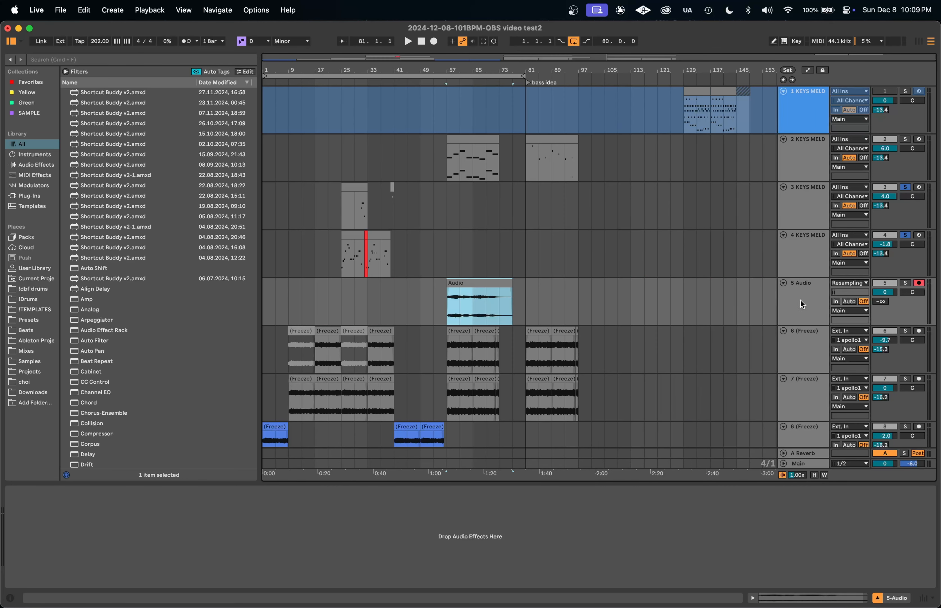
pyautogui.moveTo(801, 303); pyautogui.dragTo(813, 154)
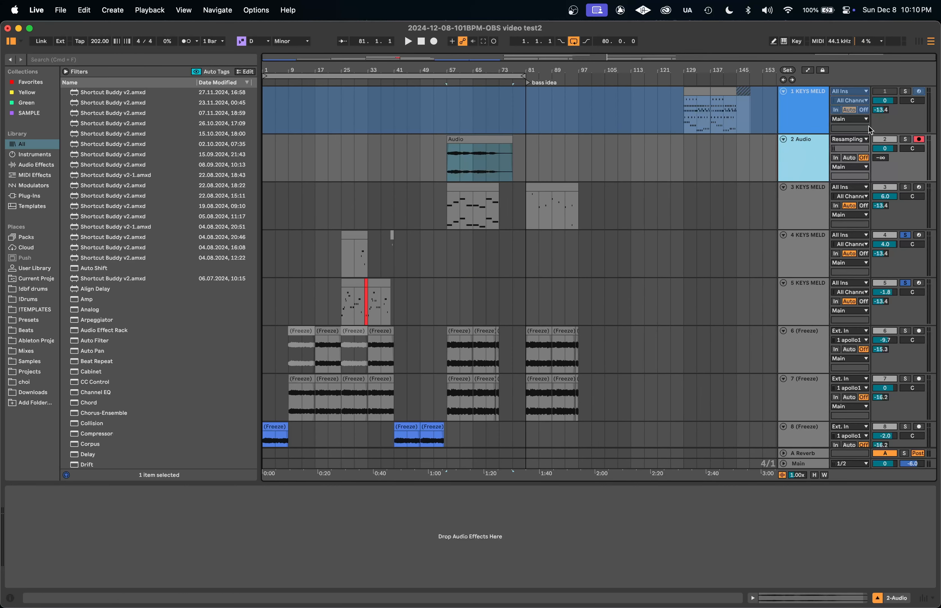
pyautogui.click(806, 203)
pyautogui.scroll(-2, 805, 204)
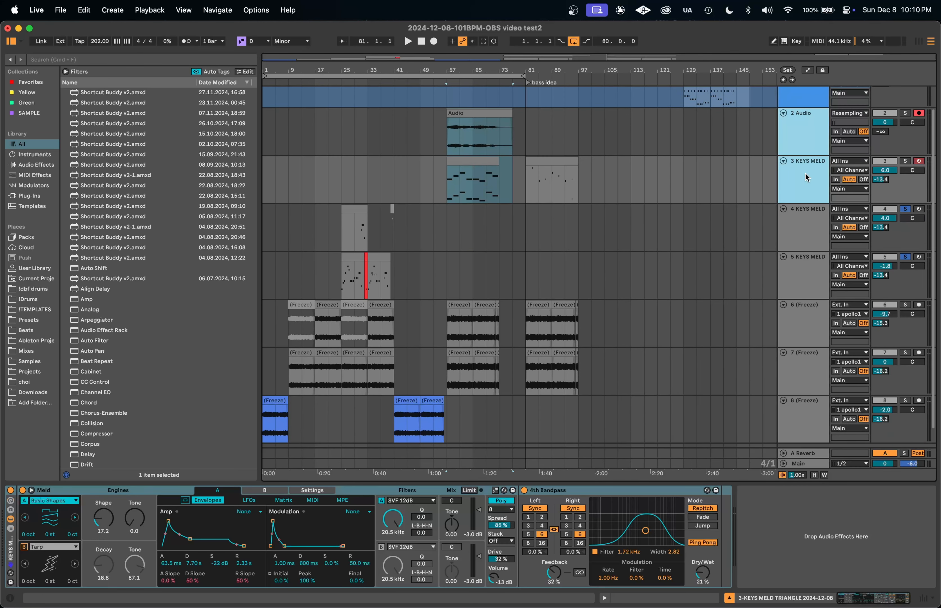
pyautogui.moveTo(792, 430); pyautogui.dragTo(792, 432)
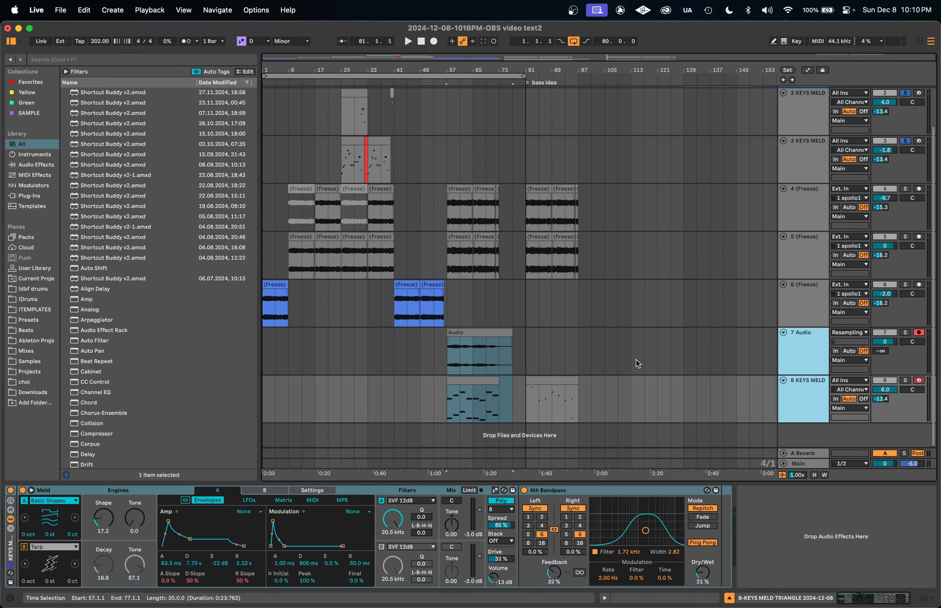
# Turn off the solos on the two melody tracks and play the arrangement from bar 57.
pyautogui.click(447, 392)
pyautogui.press('space')
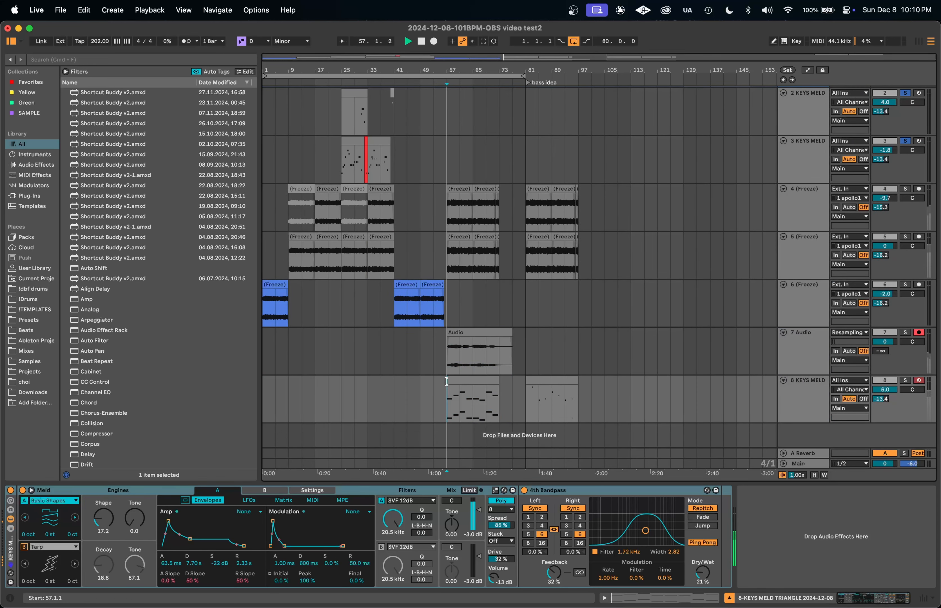
pyautogui.press('+')
pyautogui.press('+')
pyautogui.press('+')
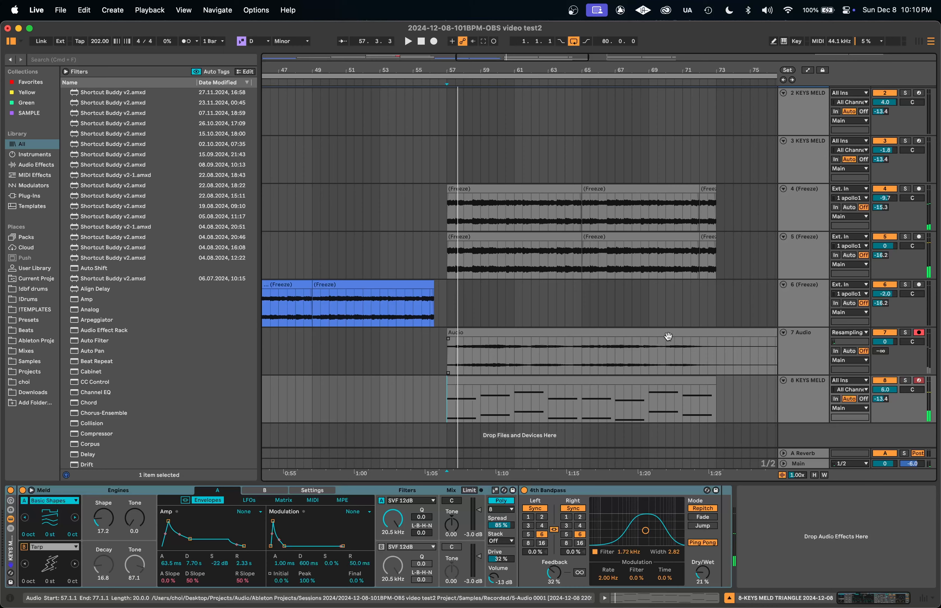
# Set the recorded audio clip's warp mode to Complex and its pitch to -12 semitones.
pyautogui.click(481, 333)
pyautogui.doubleClick(481, 333)
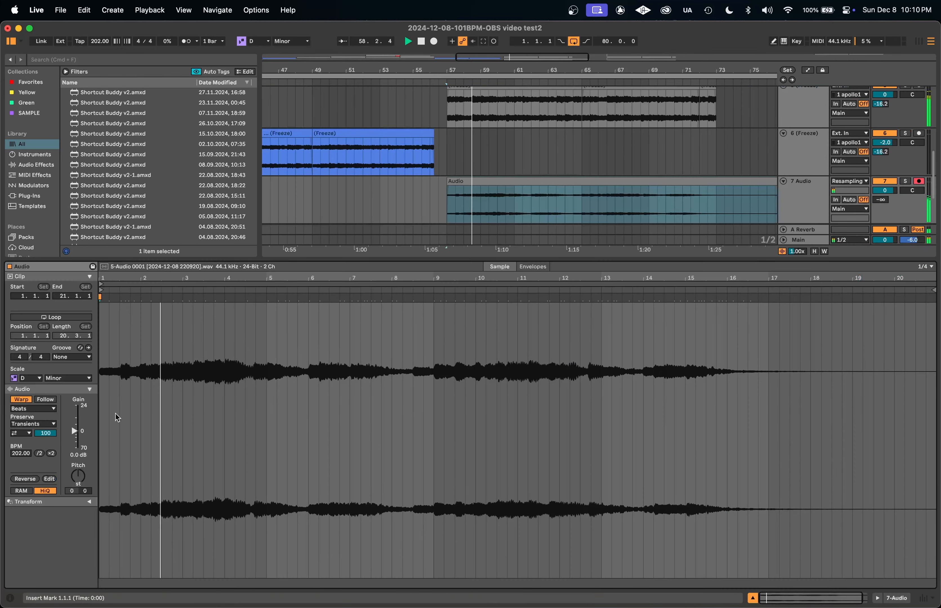
pyautogui.click(33, 408)
pyautogui.click(35, 453)
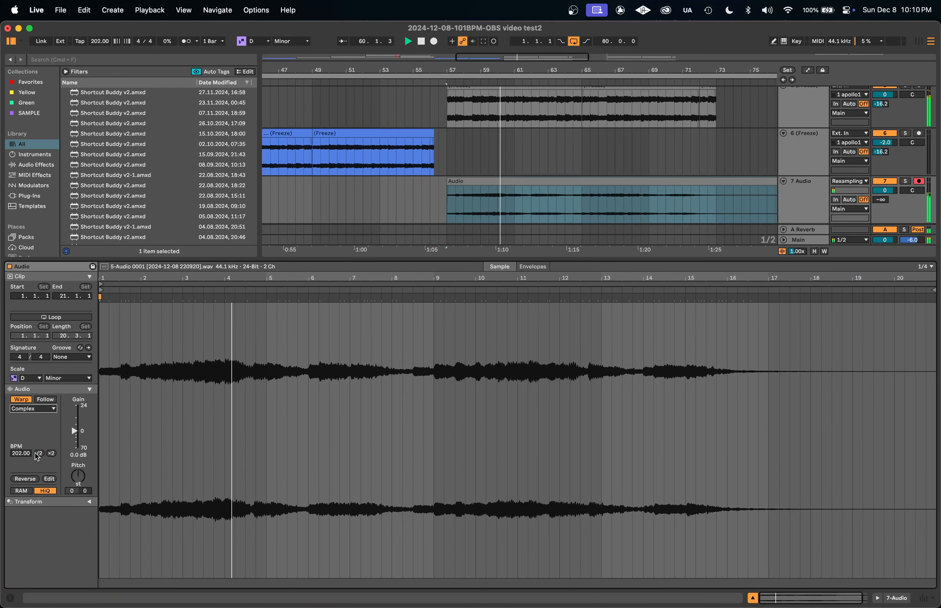
pyautogui.moveTo(83, 476); pyautogui.dragTo(84, 498)
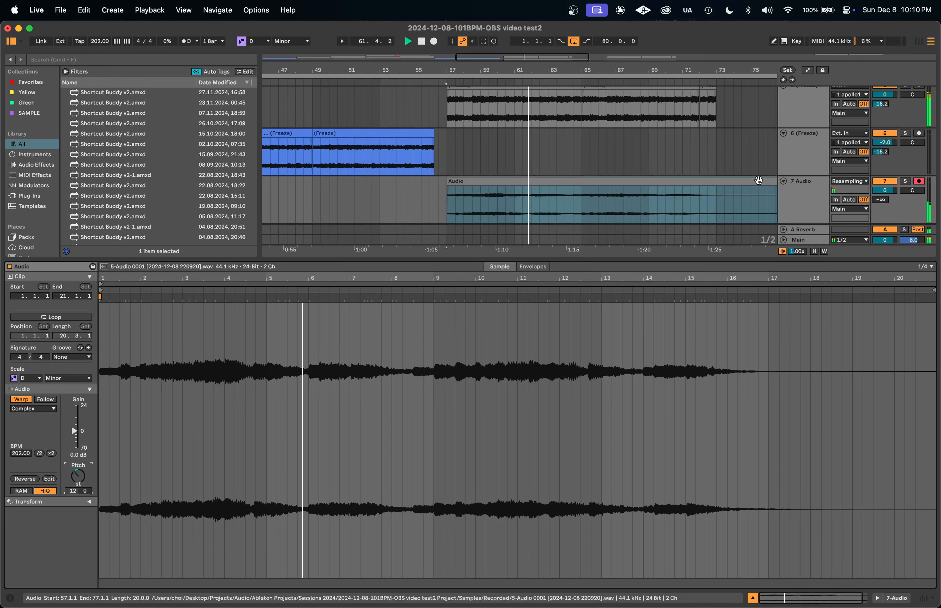
# Play back the arrangement from bar 49 and look over the sections around the bass idea marker.
pyautogui.click(814, 203)
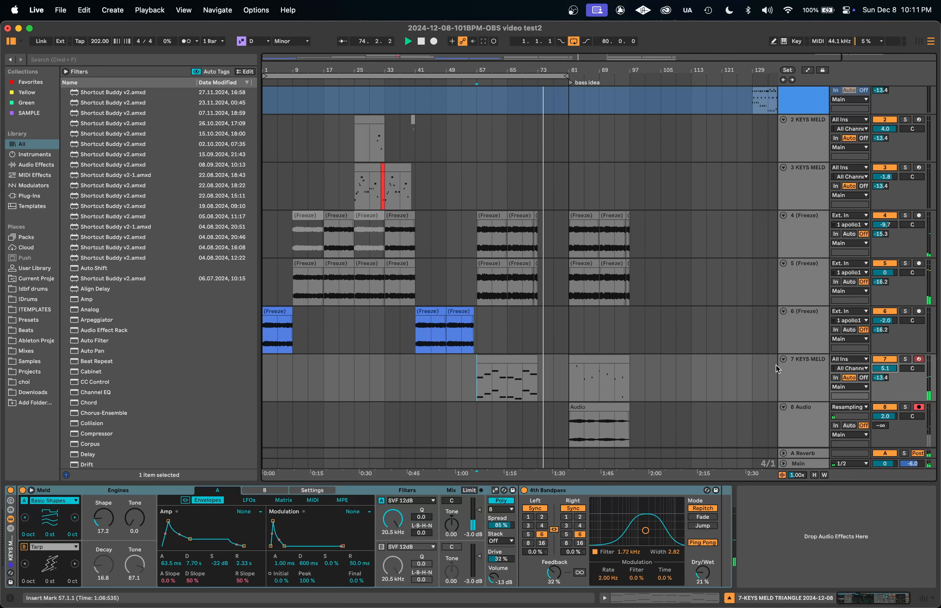
pyautogui.click(575, 426)
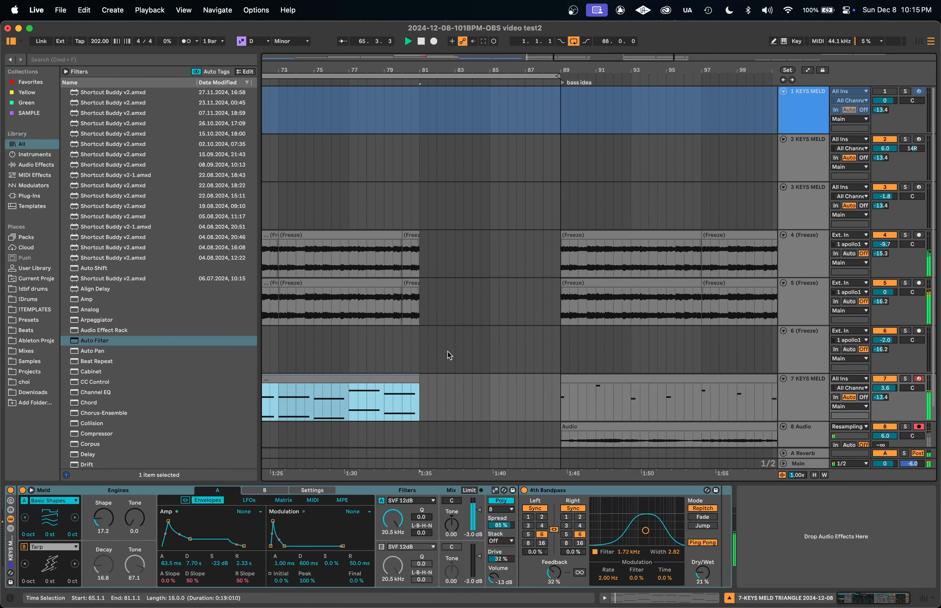
pyautogui.press('-')
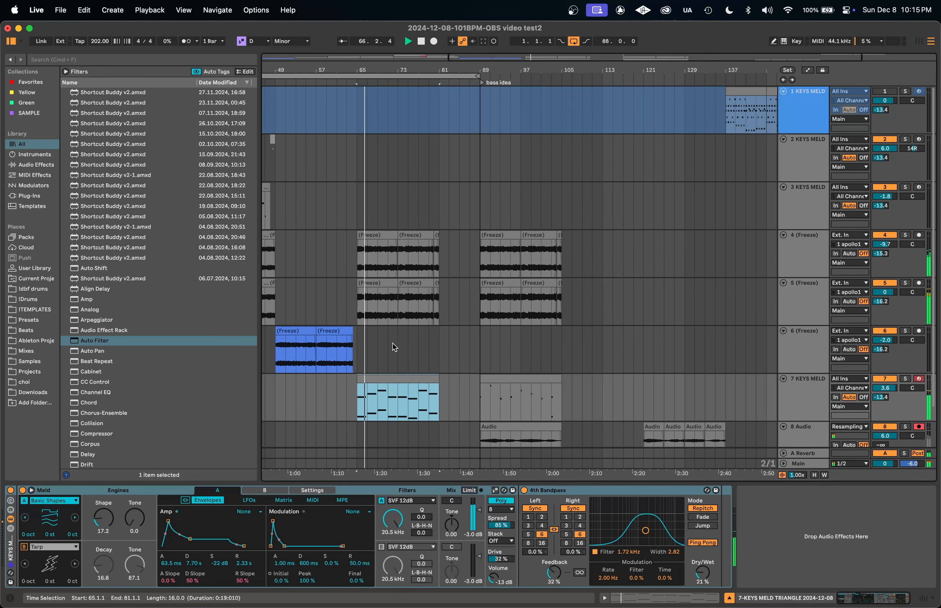
pyautogui.click(286, 356)
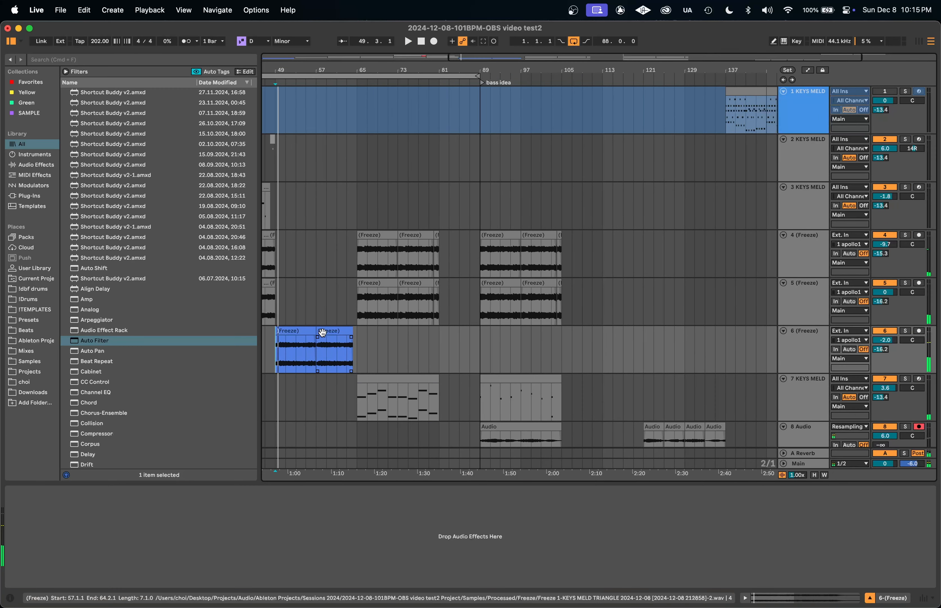
pyautogui.press('-')
pyautogui.click(530, 309)
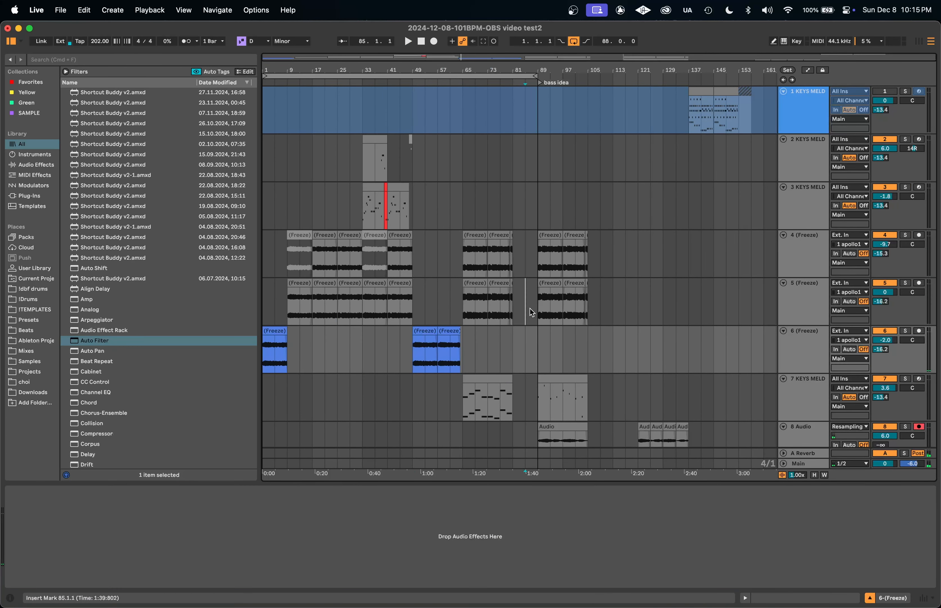
# Insert 16 bars of silence at bar 81, pushing the bass idea section to bar 105.
pyautogui.press('+')
pyautogui.press('+')
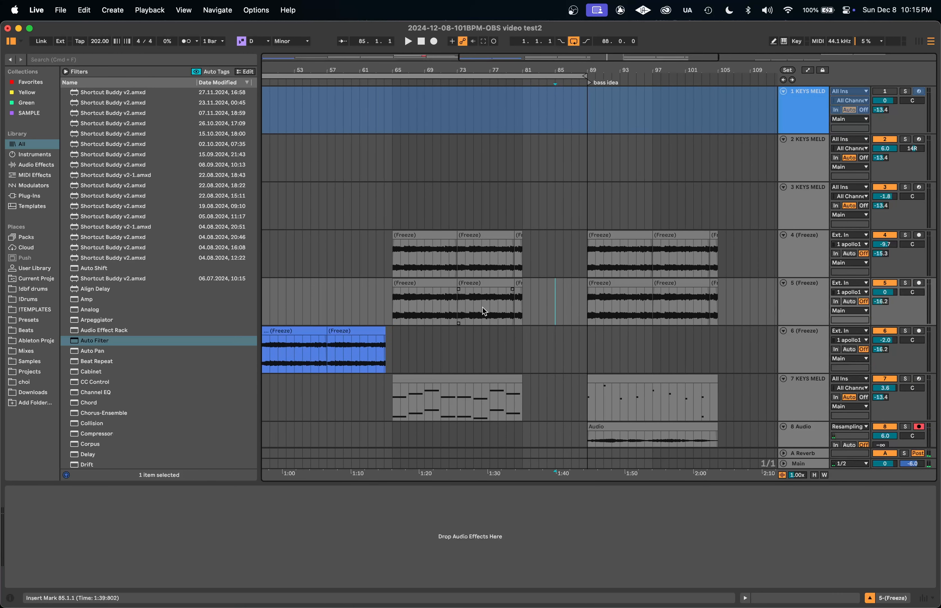
pyautogui.click(482, 309)
pyautogui.scroll(-2, 537, 319)
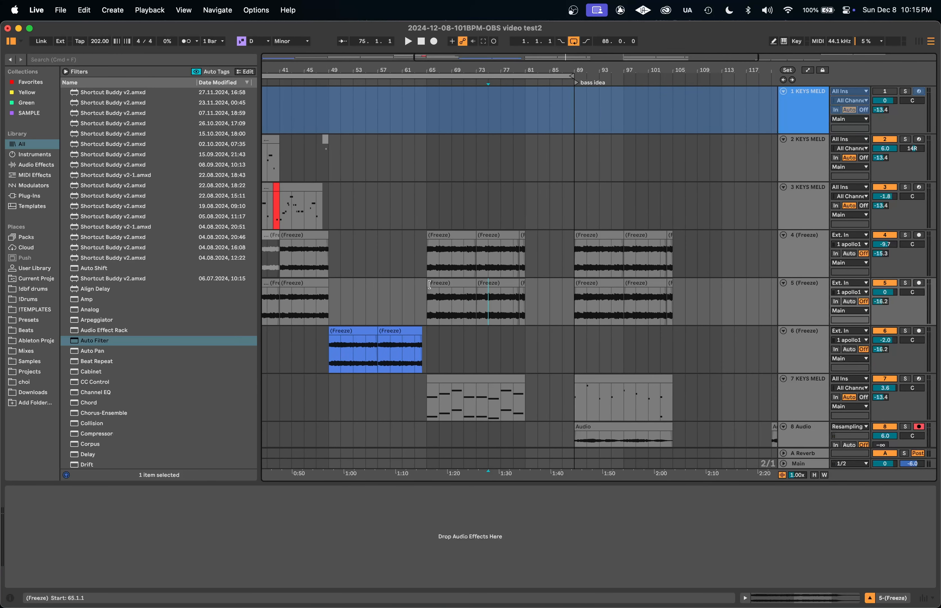
pyautogui.moveTo(428, 301); pyautogui.dragTo(531, 376)
pyautogui.moveTo(527, 356); pyautogui.dragTo(573, 359)
pyautogui.press('super+i')
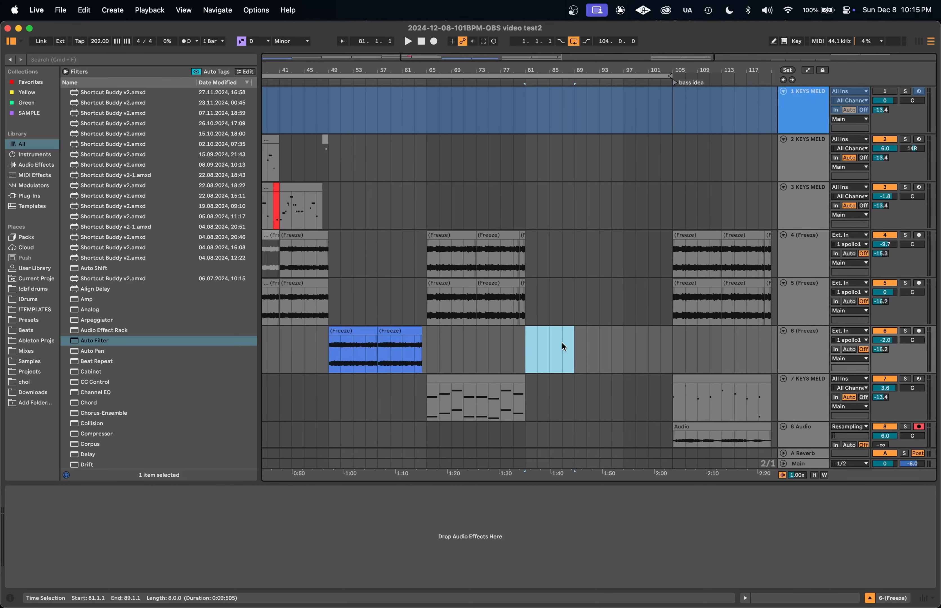
# Duplicate the clips of bars 65 to 81 on tracks 4 to 7 so they repeat from bar 81.
pyautogui.hscroll(-10, 504, 364)
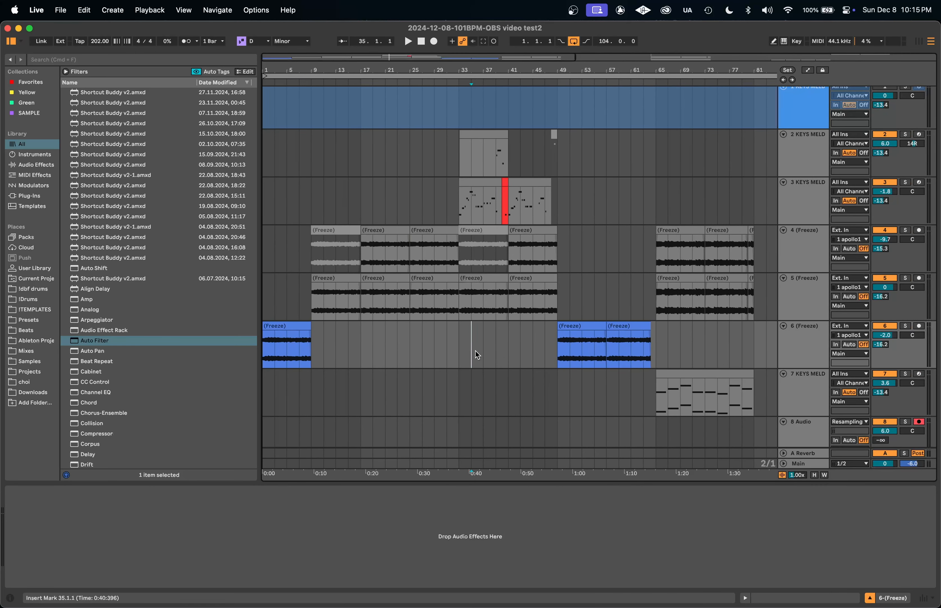
pyautogui.scroll(-5, 476, 352)
pyautogui.moveTo(490, 395); pyautogui.dragTo(443, 246)
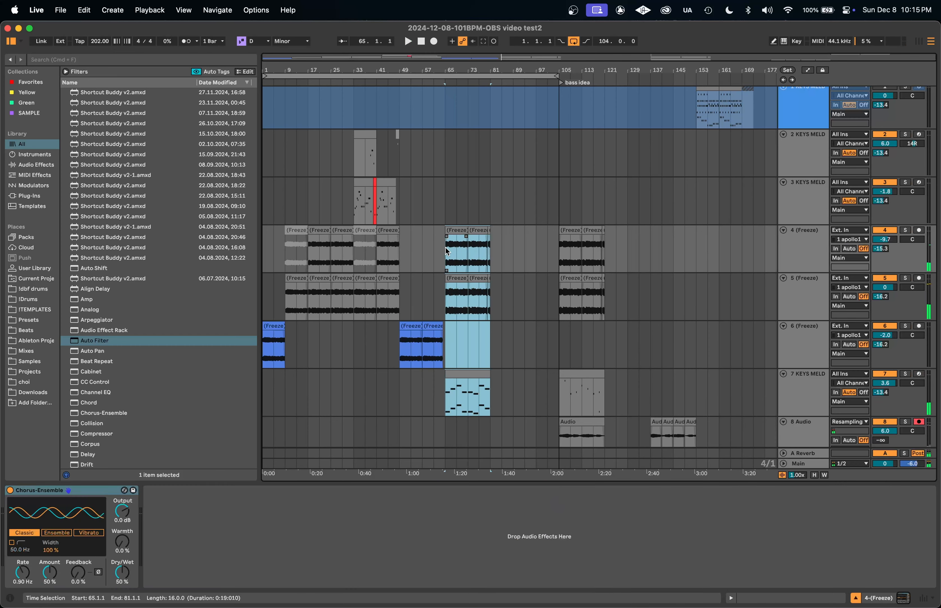
pyautogui.press('super+d')
# Play the extended section and select the melody clips in bars 33 to 49 on tracks 2 and 3.
pyautogui.click(451, 341)
pyautogui.click(482, 341)
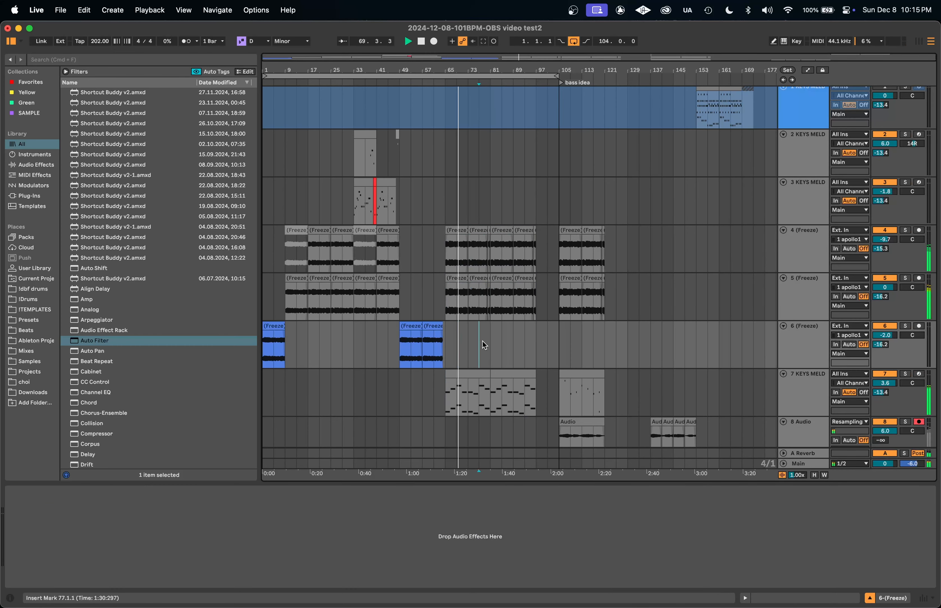
pyautogui.scroll(5, 483, 341)
pyautogui.scroll(-2, 554, 344)
pyautogui.scroll(-4, 367, 297)
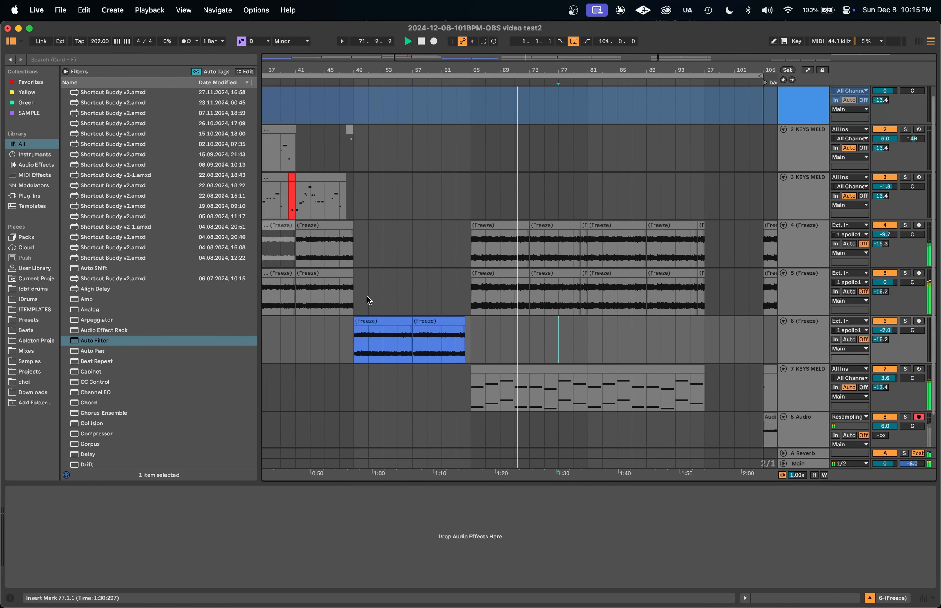
pyautogui.moveTo(405, 200); pyautogui.dragTo(356, 151)
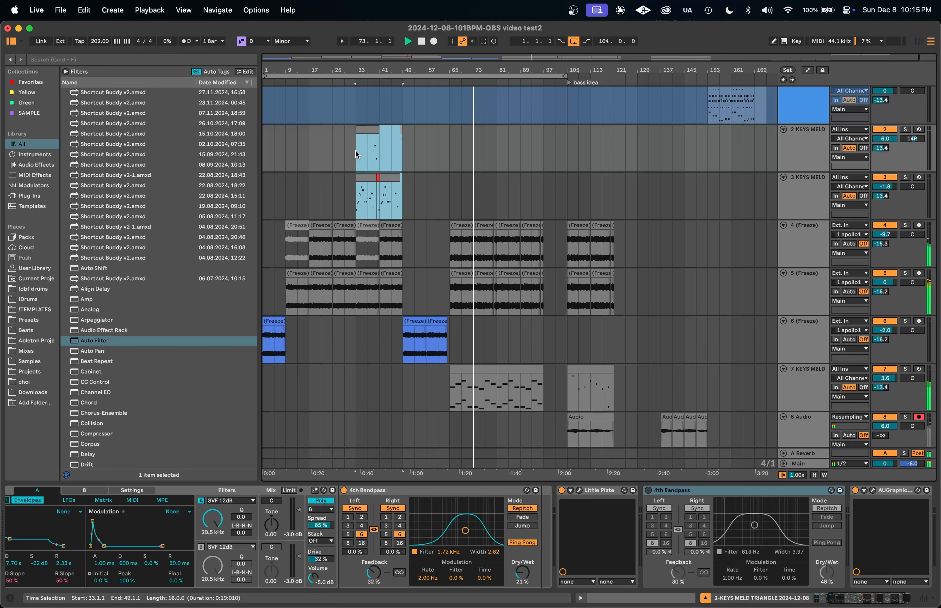
pyautogui.scroll(-2, 562, 332)
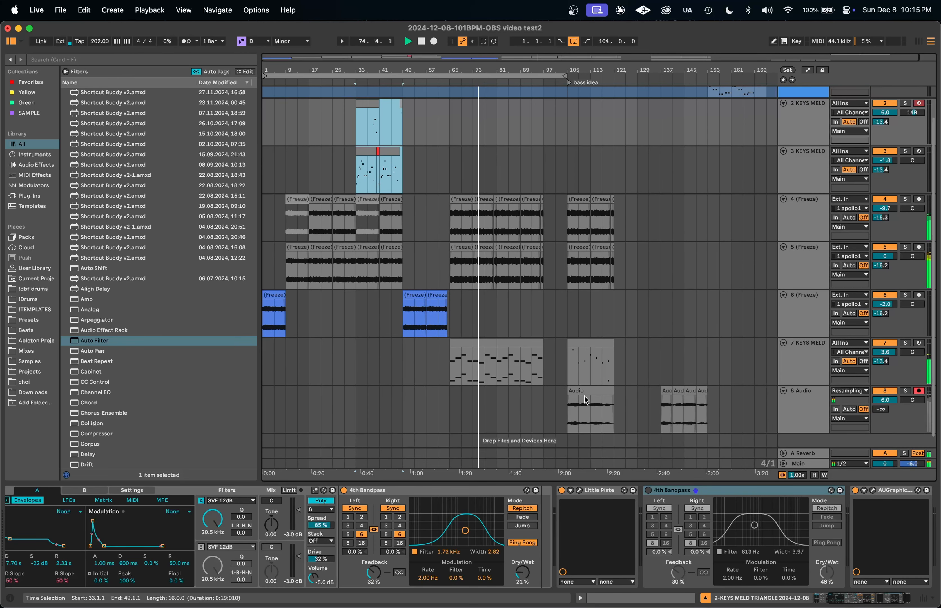
# Copy the audio clip from bar 105 to bar 81 on track 8 and set its pitch to -24 semitones.
pyautogui.click(591, 394)
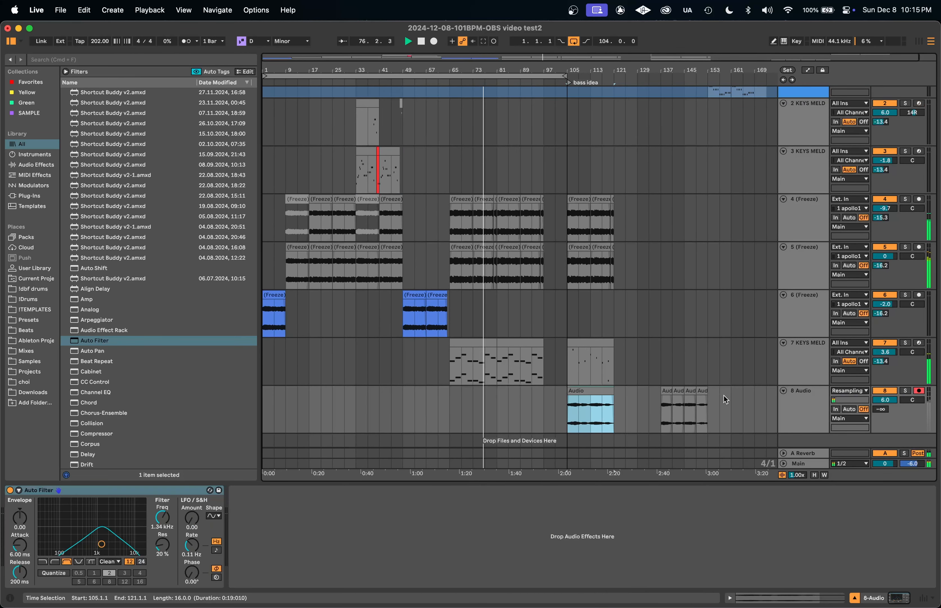
pyautogui.moveTo(590, 393); pyautogui.dragTo(521, 393)
pyautogui.doubleClick(520, 394)
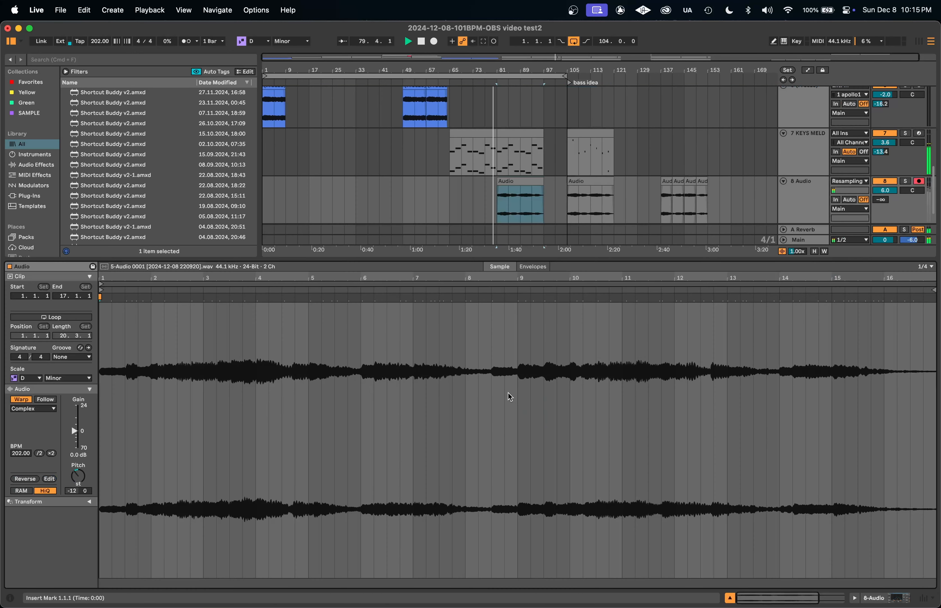
pyautogui.moveTo(79, 480); pyautogui.dragTo(78, 463)
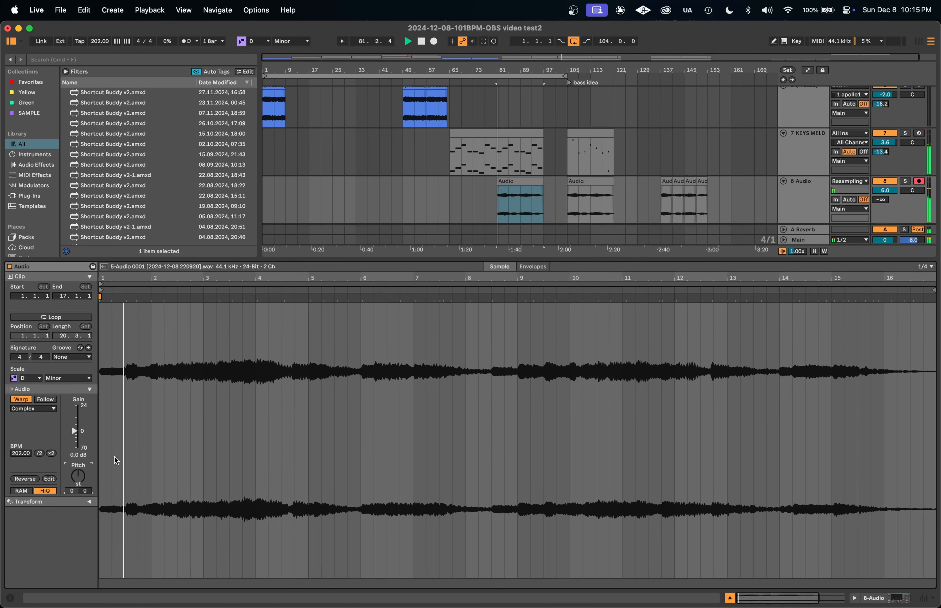
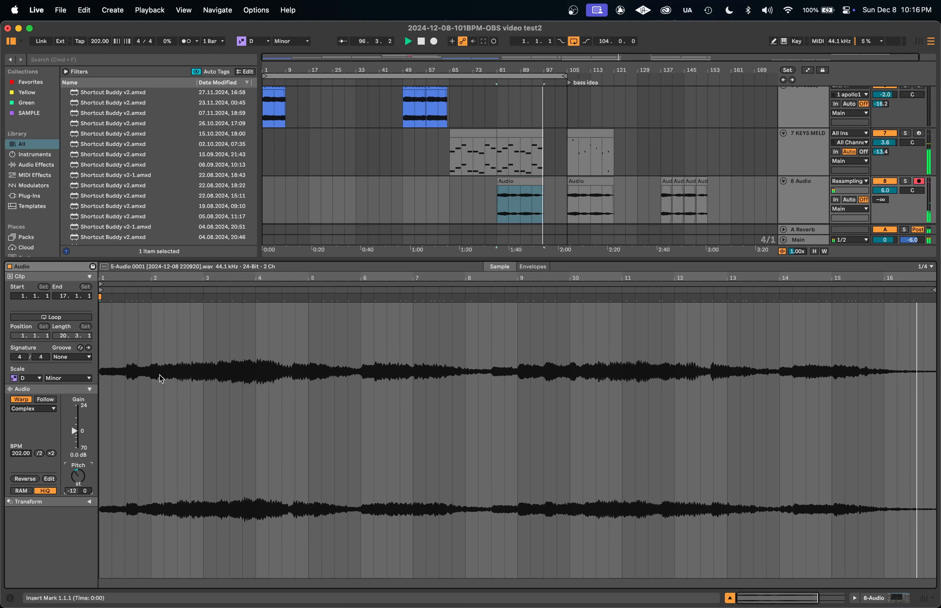
pyautogui.click(531, 199)
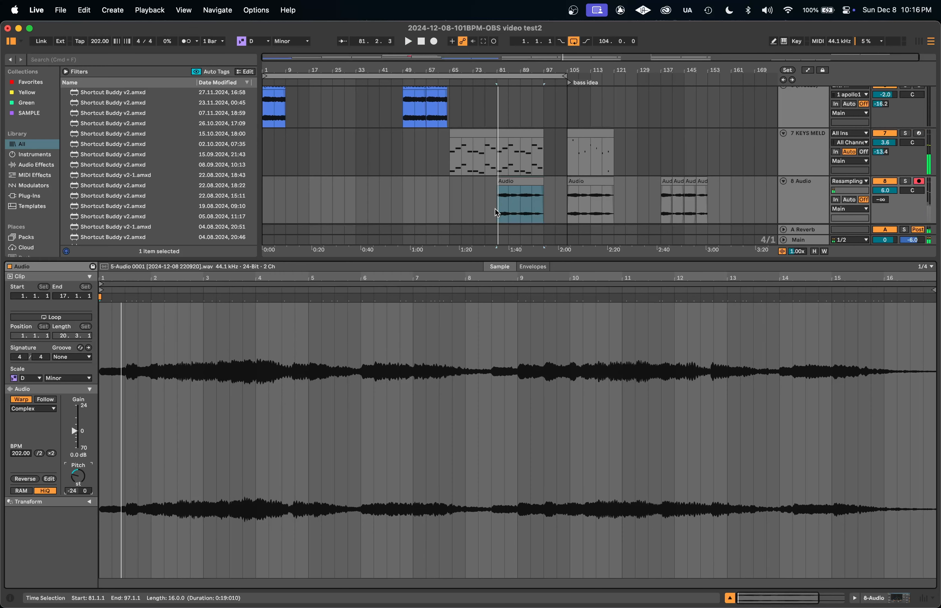
# Try splitting the track 8 audio clip into half-bar slices between bars 81 and 83.
pyautogui.scroll(5, 501, 208)
pyautogui.scroll(3, 500, 206)
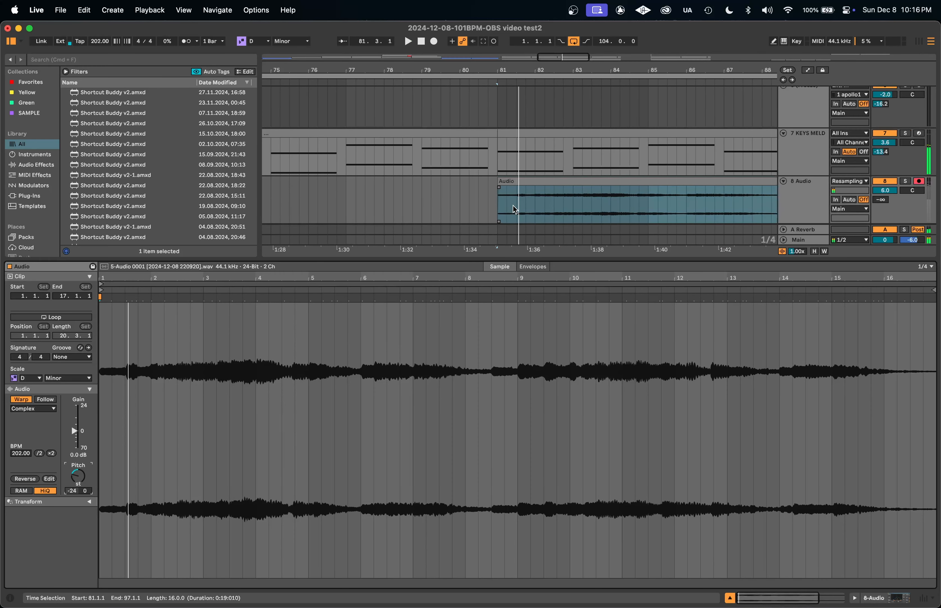
pyautogui.click(513, 206)
pyautogui.press('super+e')
pyautogui.click(529, 206)
pyautogui.press('super+e')
pyautogui.click(542, 208)
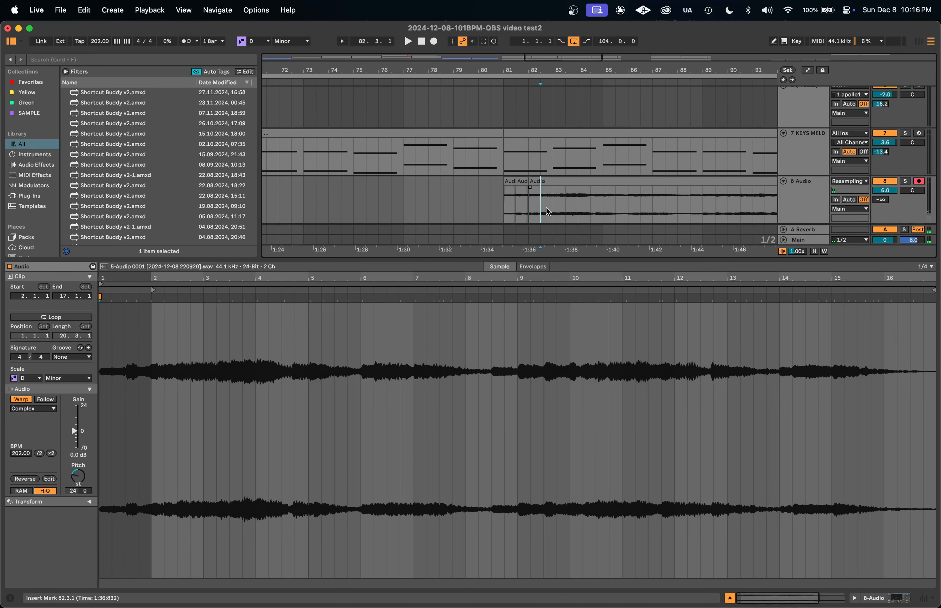
pyautogui.press('super+e')
pyautogui.click(553, 208)
pyautogui.press('super+e')
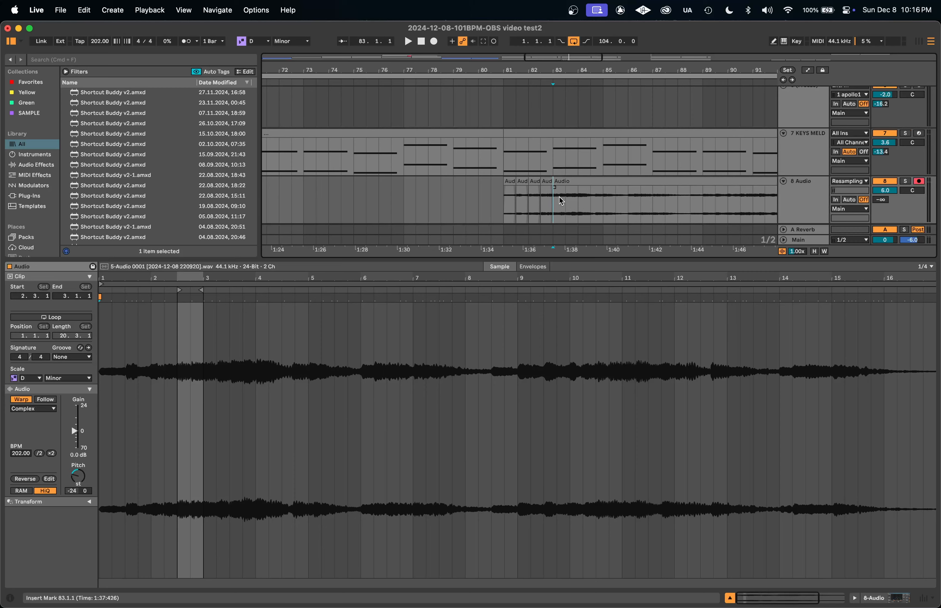
pyautogui.press('Delete')
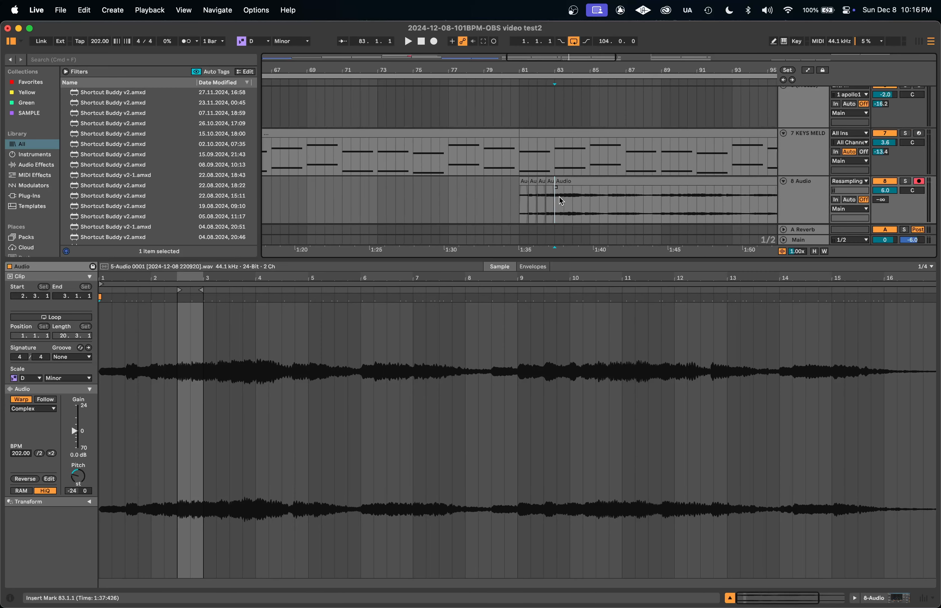
pyautogui.press('-')
pyautogui.press('-')
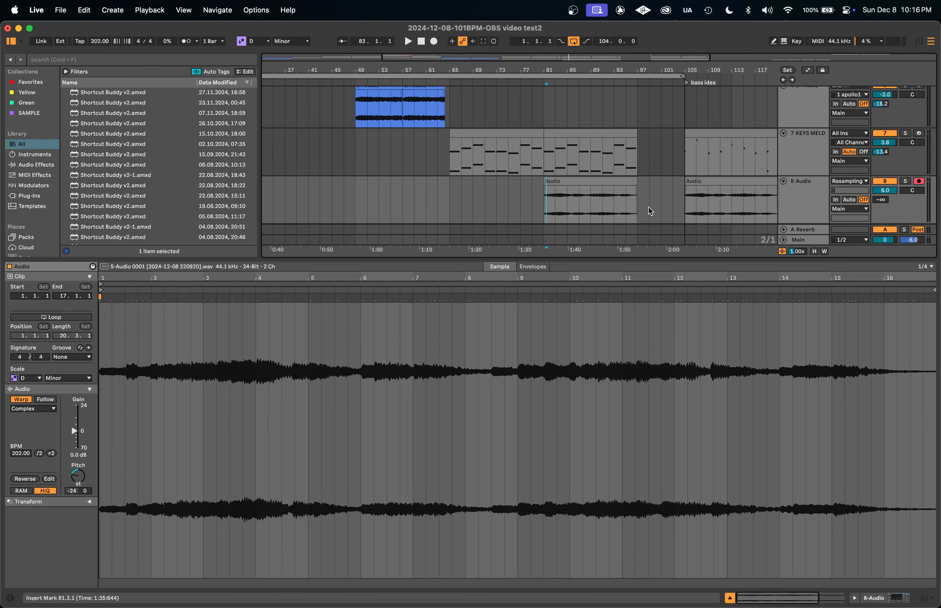
# Duplicate audio track 8 and place a copy of its bar 81 clip on the new track 9.
pyautogui.click(799, 208)
pyautogui.click(806, 429)
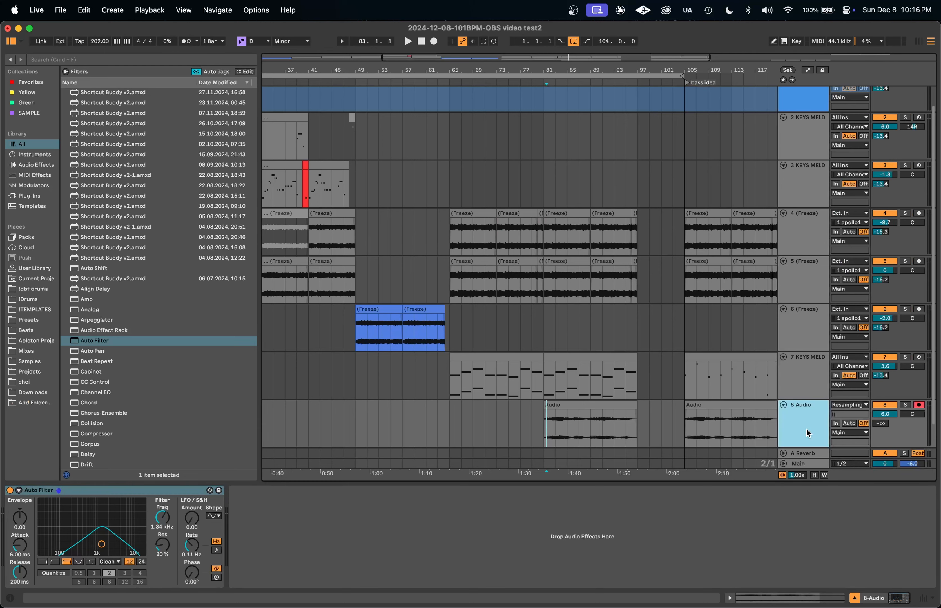
pyautogui.press('super+d')
pyautogui.press('-')
pyautogui.press('-')
pyautogui.moveTo(491, 424); pyautogui.dragTo(715, 423)
pyautogui.moveTo(513, 376); pyautogui.dragTo(514, 421)
# Open the track 9 audio clip, solo its track and listen to it from bar 81.
pyautogui.press('+')
pyautogui.press('+')
pyautogui.press('+')
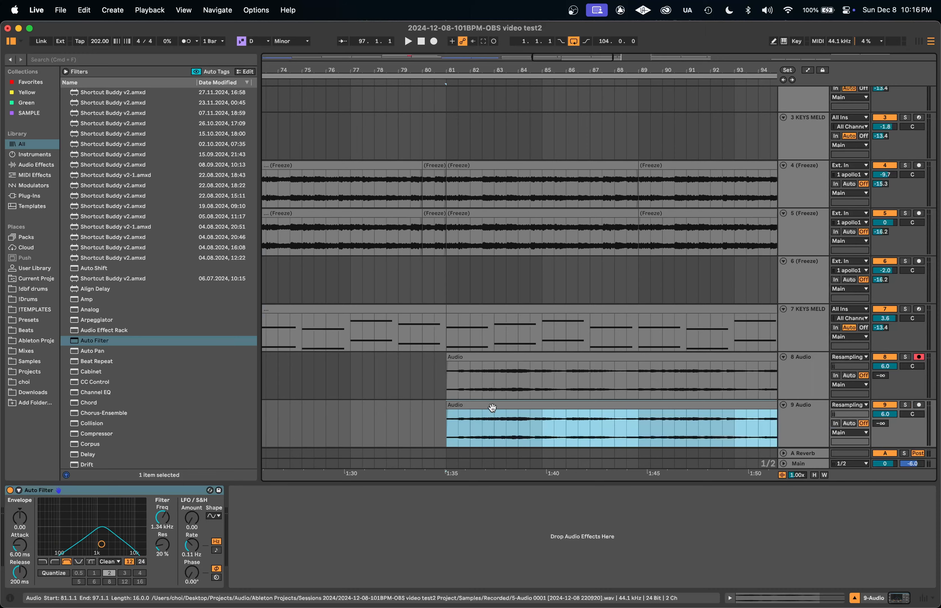
pyautogui.doubleClick(492, 411)
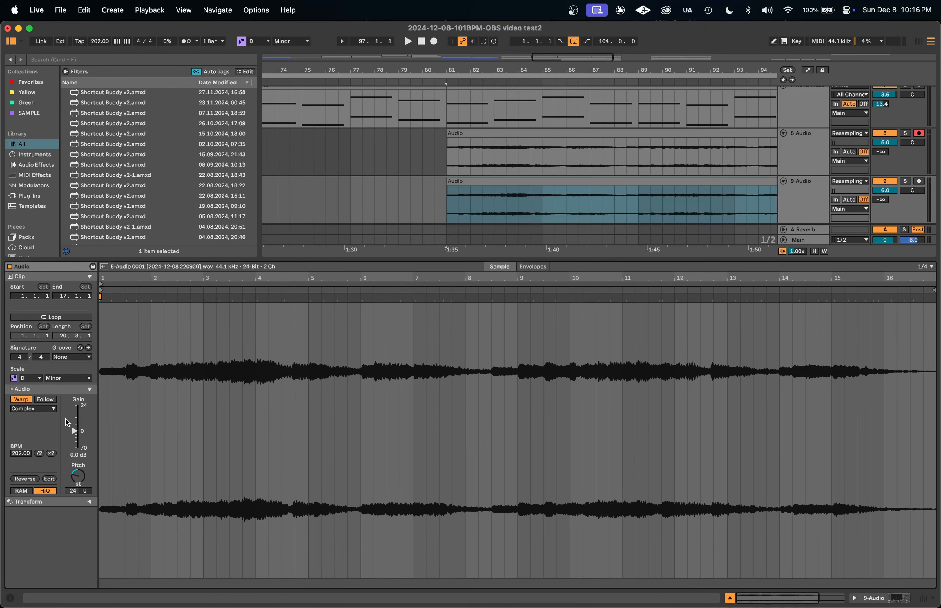
pyautogui.press('s')
pyautogui.press('space')
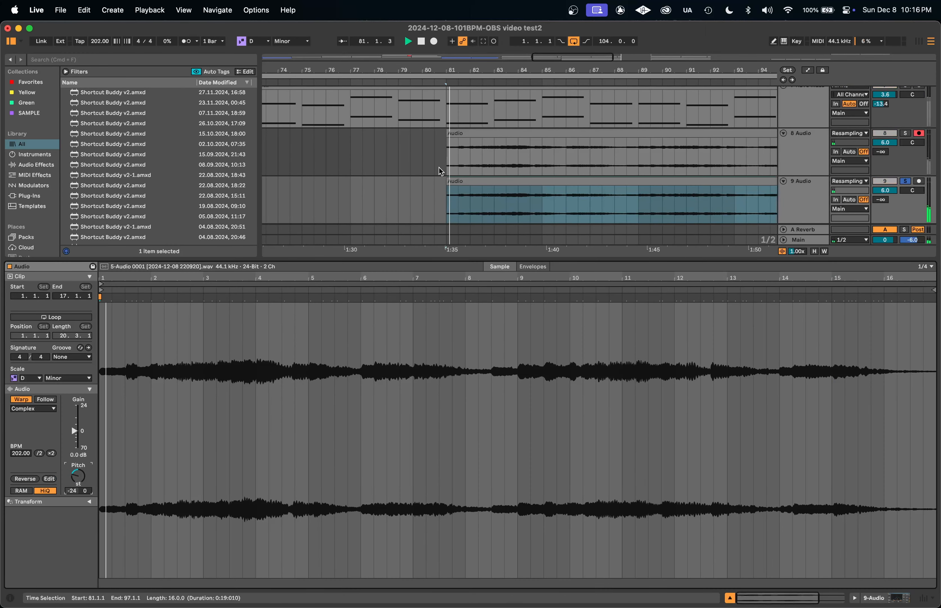
pyautogui.press('space')
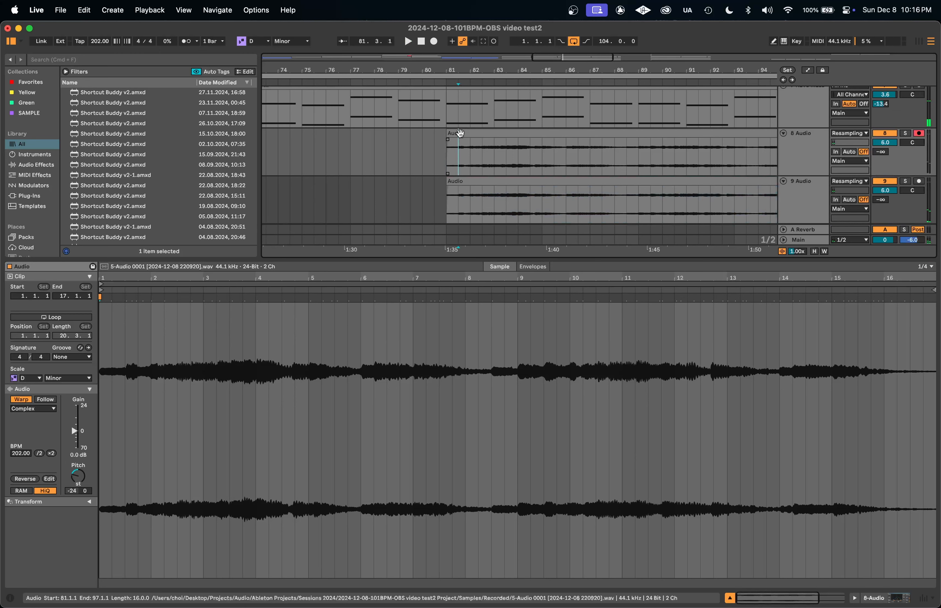
# Set the pitch of the bar 81 clip on track 8 to -12 semitones and audition it with the track soloed.
pyautogui.click(455, 135)
pyautogui.click(83, 473)
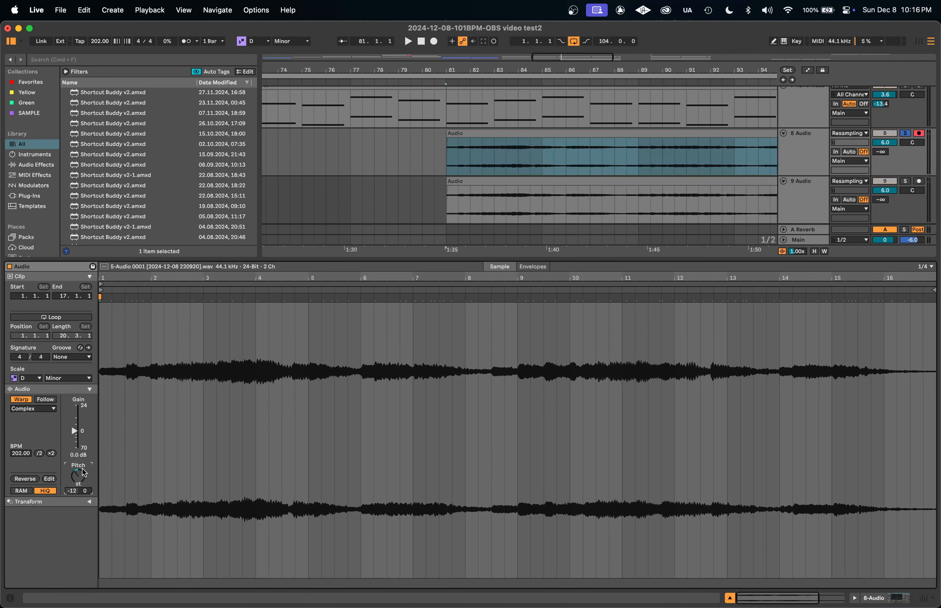
pyautogui.press('space')
pyautogui.click(575, 160)
pyautogui.press('space')
# Delete the first half bar of track 8's bar 81 clip and split the rest every half bar up to bar 85.
pyautogui.moveTo(453, 166); pyautogui.dragTo(447, 161)
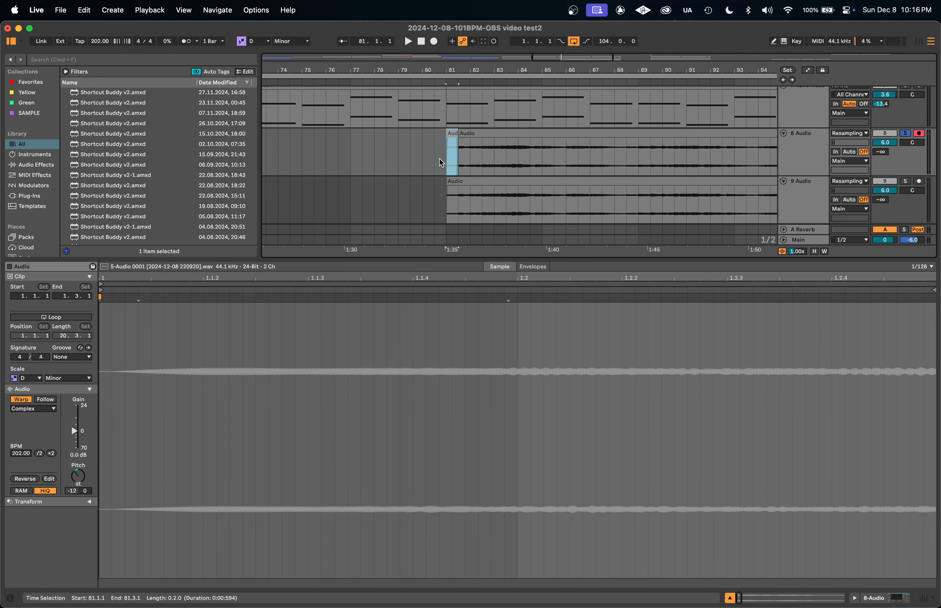
pyautogui.press('Delete')
pyautogui.click(471, 147)
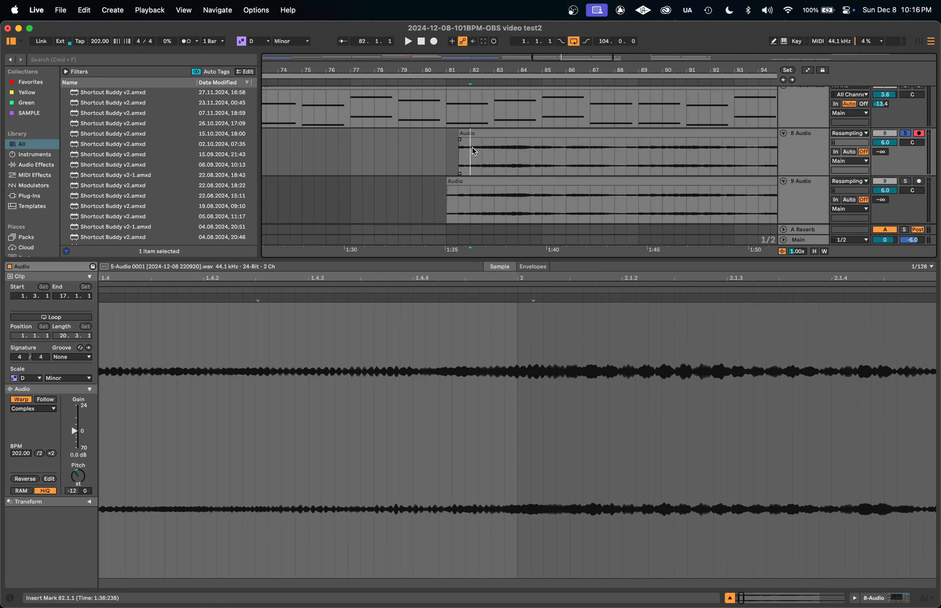
pyautogui.press('super+e')
pyautogui.click(481, 154)
pyautogui.press('super+e')
pyautogui.click(503, 150)
pyautogui.press('super+e')
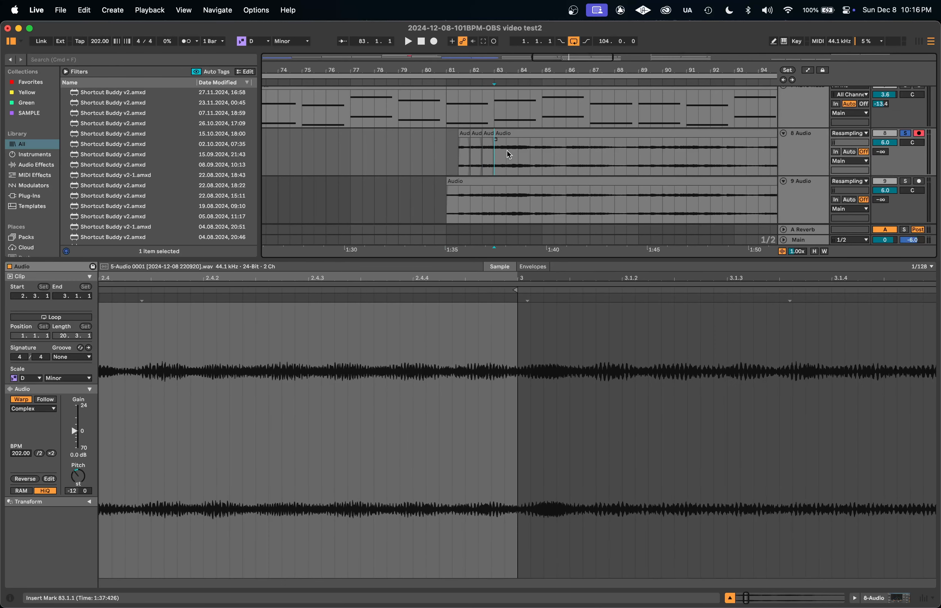
pyautogui.click(515, 150)
pyautogui.press('super+e')
pyautogui.click(526, 150)
pyautogui.press('super+e')
pyautogui.click(538, 151)
pyautogui.press('super+e')
pyautogui.click(543, 152)
pyautogui.press('super+e')
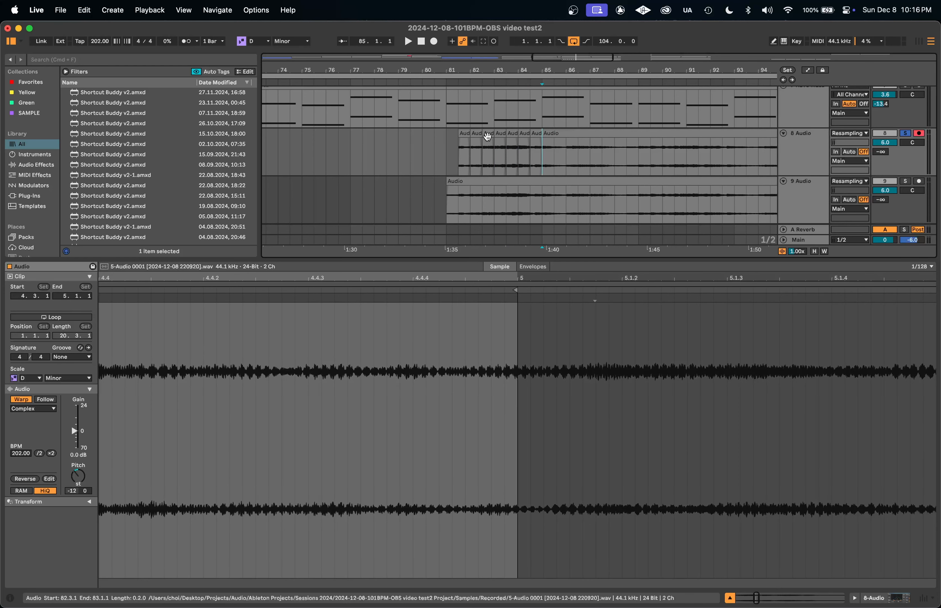
pyautogui.click(450, 151)
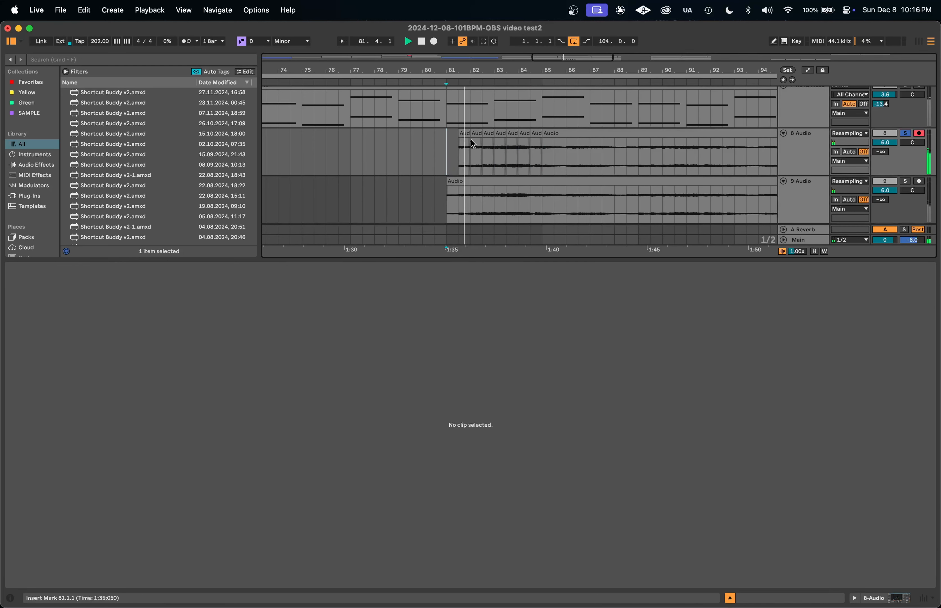
# Delete every other half-bar slice on track 8 between bars 81 and 85, keeping the second half of each bar.
pyautogui.click(476, 133)
pyautogui.moveTo(476, 133); pyautogui.dragTo(525, 138)
pyautogui.click(539, 139)
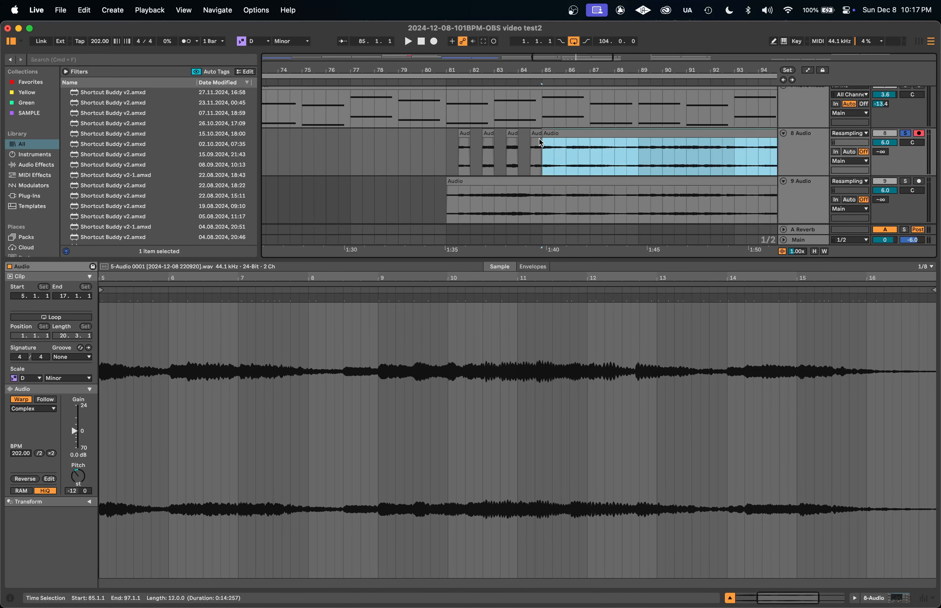
# Try moving track 8's half-bar slices from bars 81 to 85 onto the track 9 clip, audition from bar 81, and undo the move.
pyautogui.click(439, 146)
pyautogui.keyDown('shift'); pyautogui.click(535, 145); pyautogui.keyUp('shift')
pyautogui.keyDown('shift'); pyautogui.click(543, 150); pyautogui.keyUp('shift')
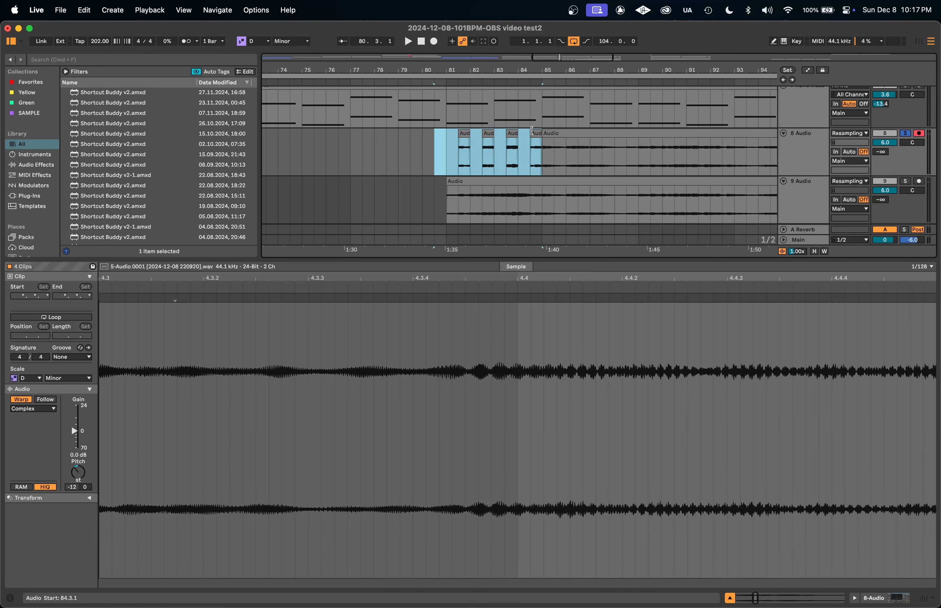
pyautogui.moveTo(533, 131); pyautogui.dragTo(535, 180)
pyautogui.click(447, 210)
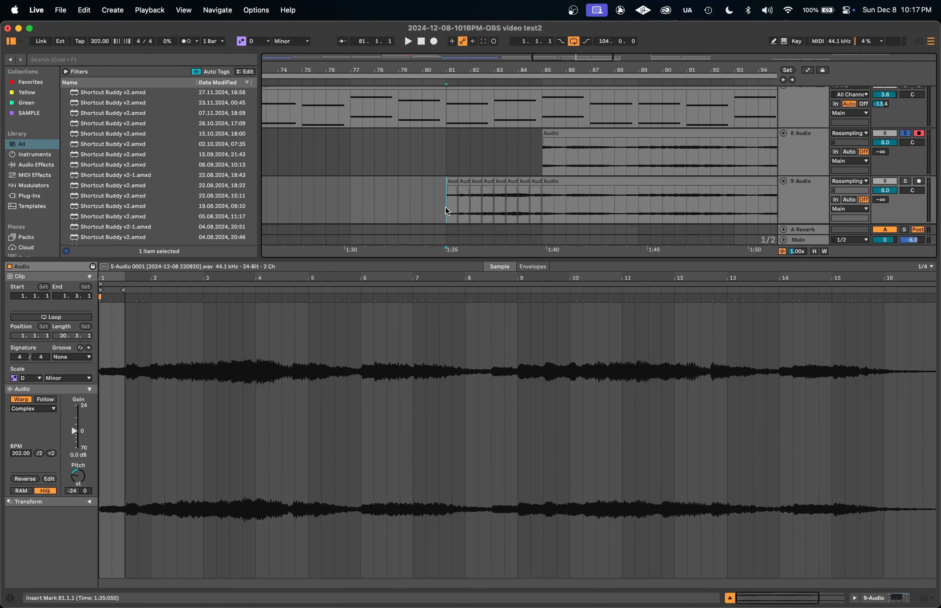
pyautogui.press('space')
pyautogui.press('super+z')
pyautogui.press('super+z')
pyautogui.press('super+z')
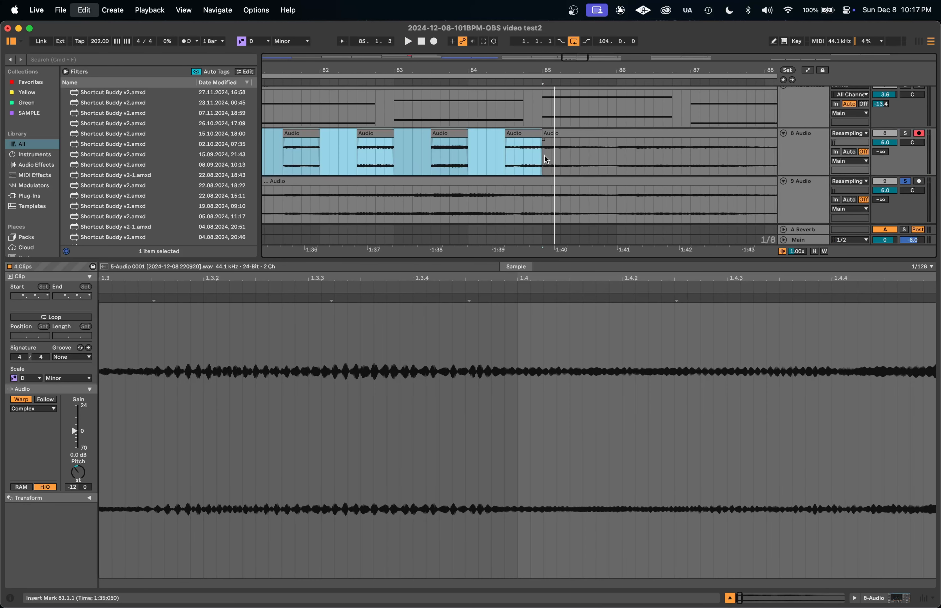
# Delete the first half of every bar in track 8's clip from bar 85 to bar 97.
pyautogui.moveTo(545, 155); pyautogui.dragTo(560, 155)
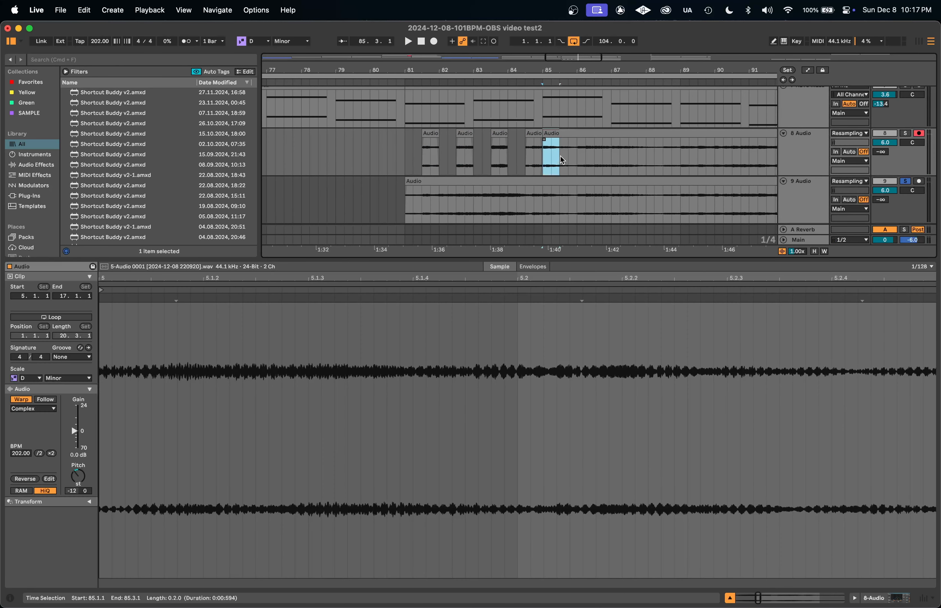
pyautogui.press('super+d')
pyautogui.press('super+d')
pyautogui.press('super+d')
pyautogui.press('super+d')
pyautogui.press('super+d')
pyautogui.press('super+d')
pyautogui.press('super+d')
pyautogui.press('super+d')
pyautogui.press('super+d')
pyautogui.press('super+d')
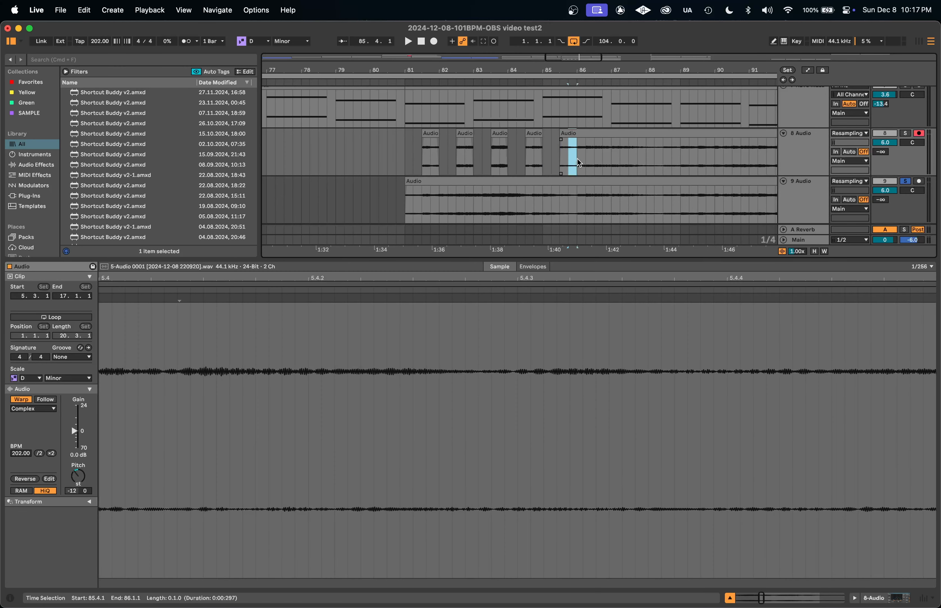
pyautogui.press('super+d')
pyautogui.press('super+d')
pyautogui.press('super+d')
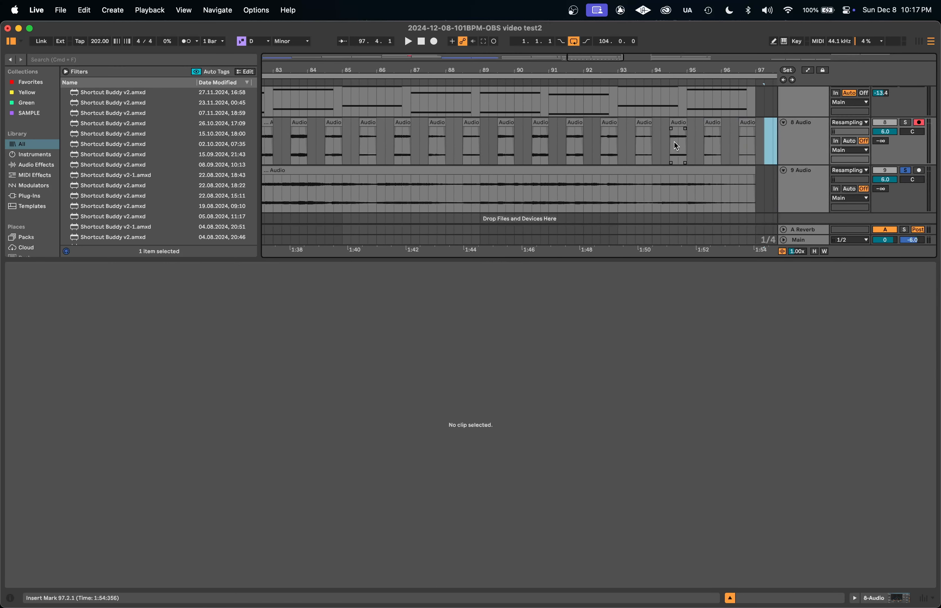
# Move all of track 8's half-bar slices from bars 81 to 97 onto the track 9 clip and play the interleaved result.
pyautogui.press('-')
pyautogui.press('-')
pyautogui.keyDown('shift'); pyautogui.click(463, 135); pyautogui.keyUp('shift')
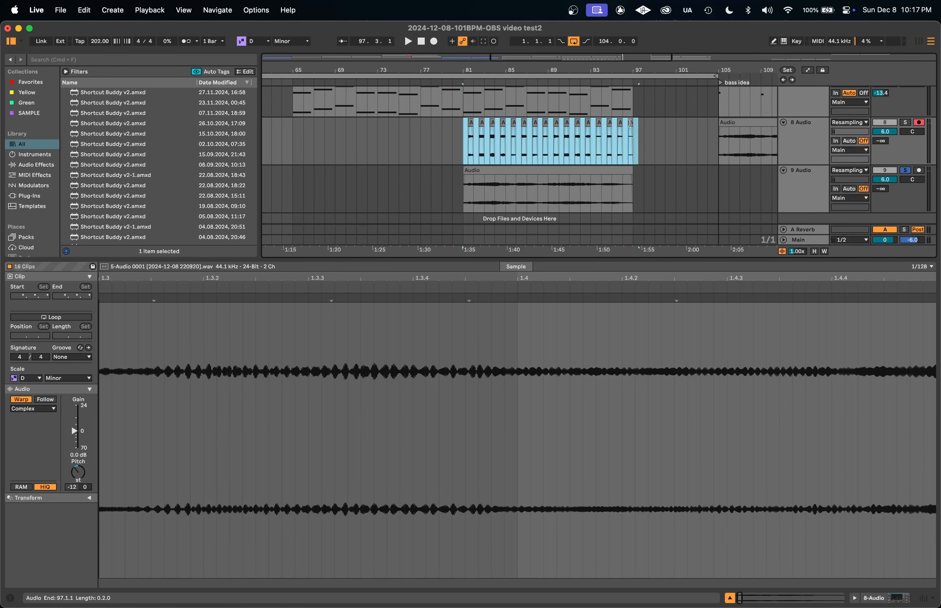
pyautogui.moveTo(631, 124); pyautogui.dragTo(608, 183)
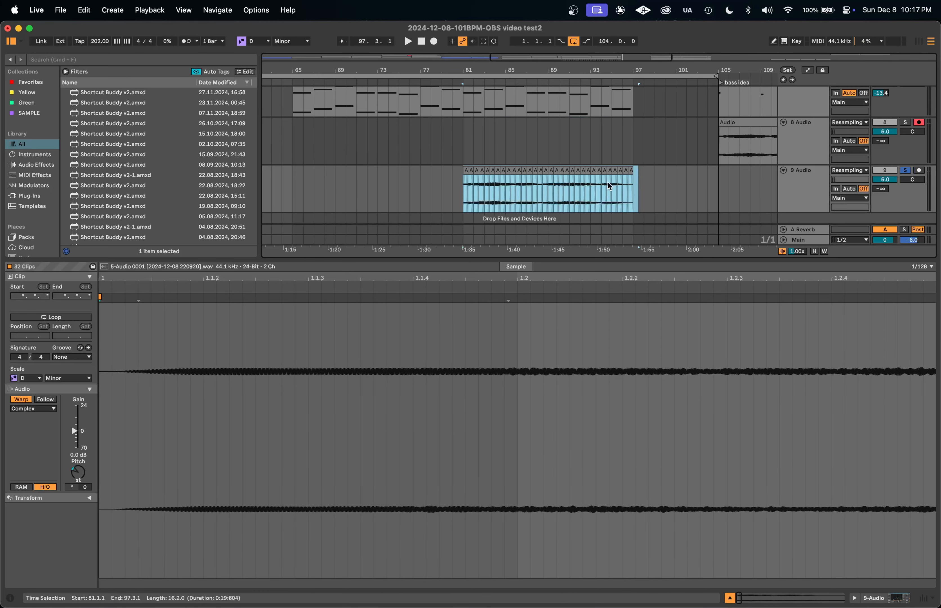
pyautogui.press('space')
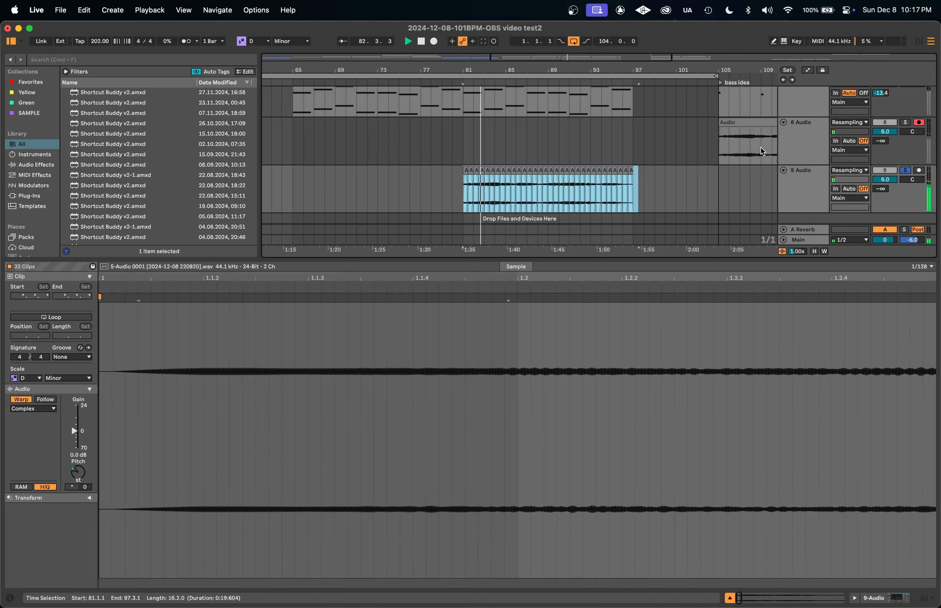
# Move the interleaved slices from track 9 back to track 8 at bar 81 and listen to them in the full mix.
pyautogui.press('-')
pyautogui.press('-')
pyautogui.click(585, 196)
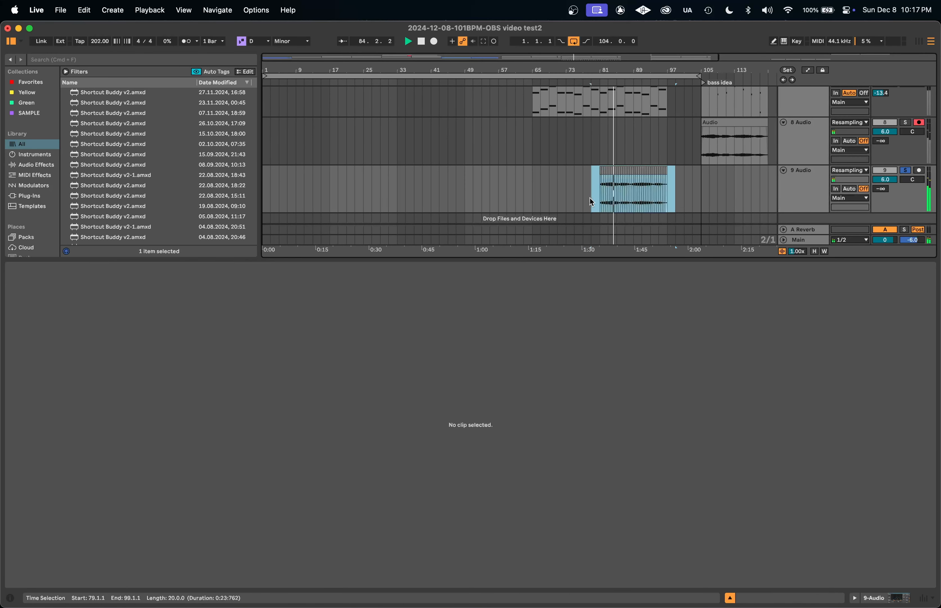
pyautogui.press('super+z')
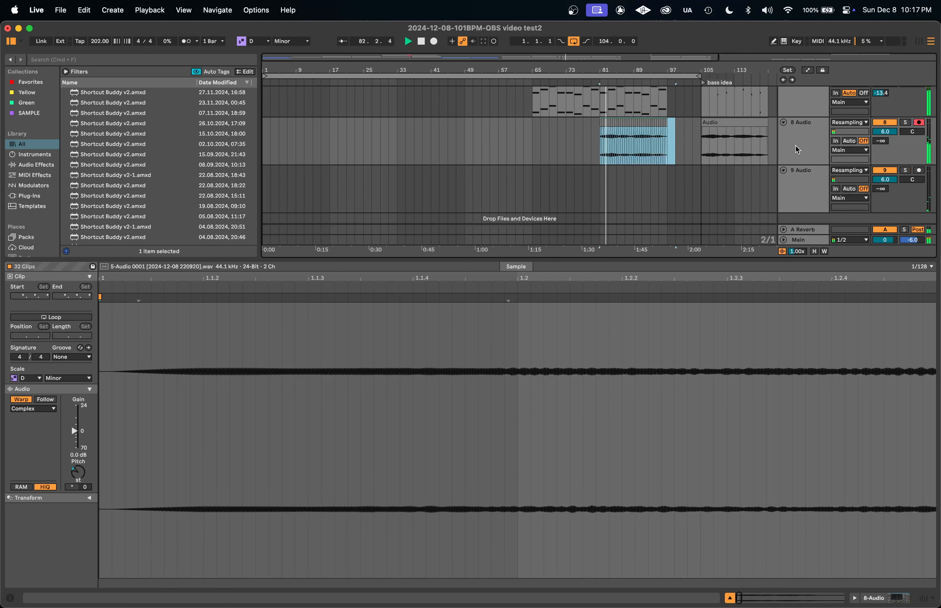
pyautogui.press('super+z')
pyautogui.scroll(-4, 607, 372)
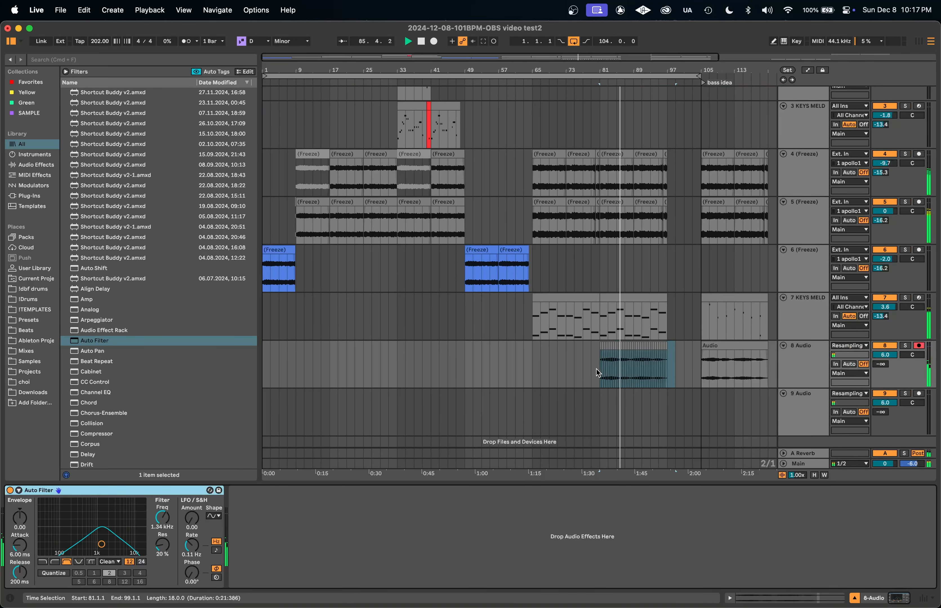
pyautogui.click(597, 370)
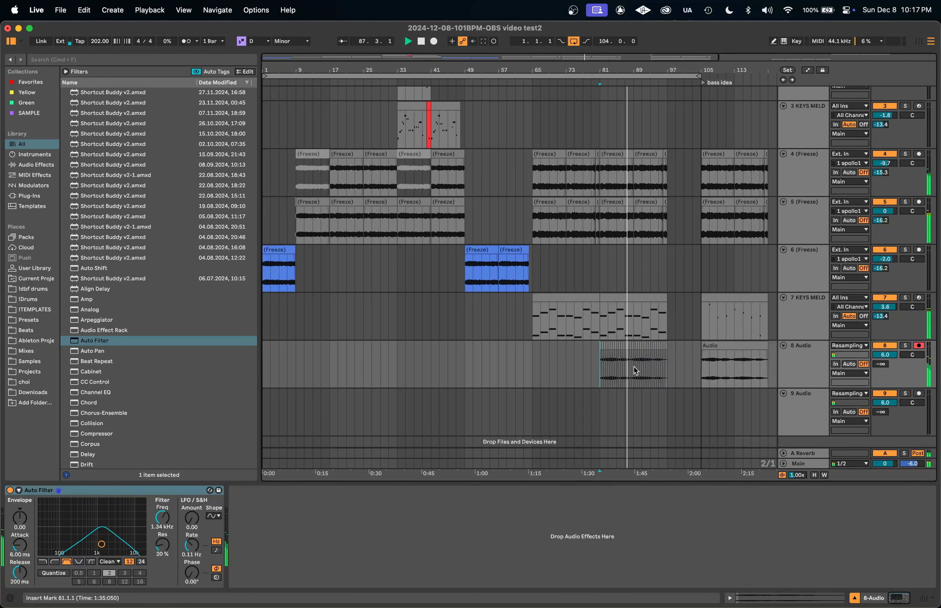
pyautogui.scroll(5, 634, 367)
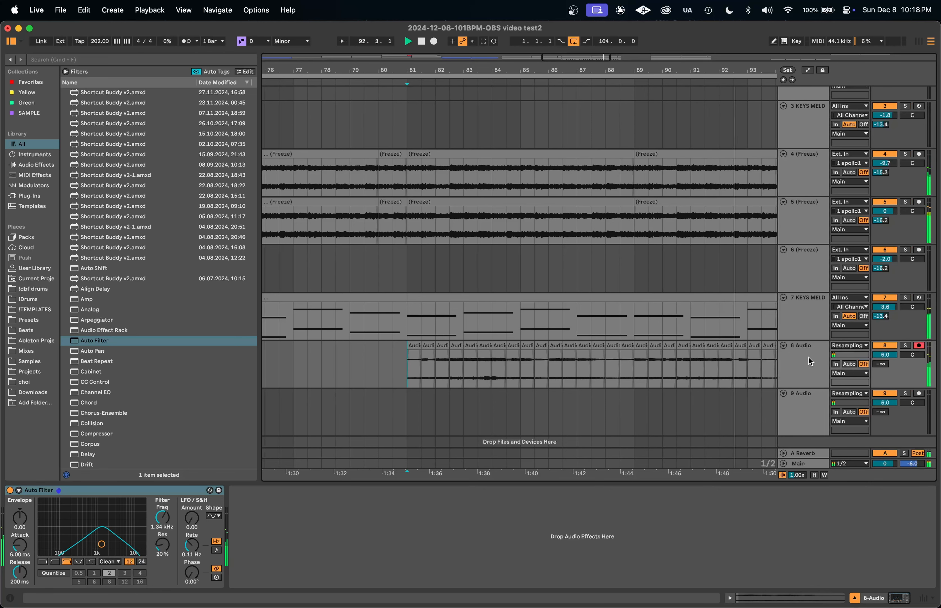
pyautogui.click(542, 366)
pyautogui.scroll(-2, 541, 368)
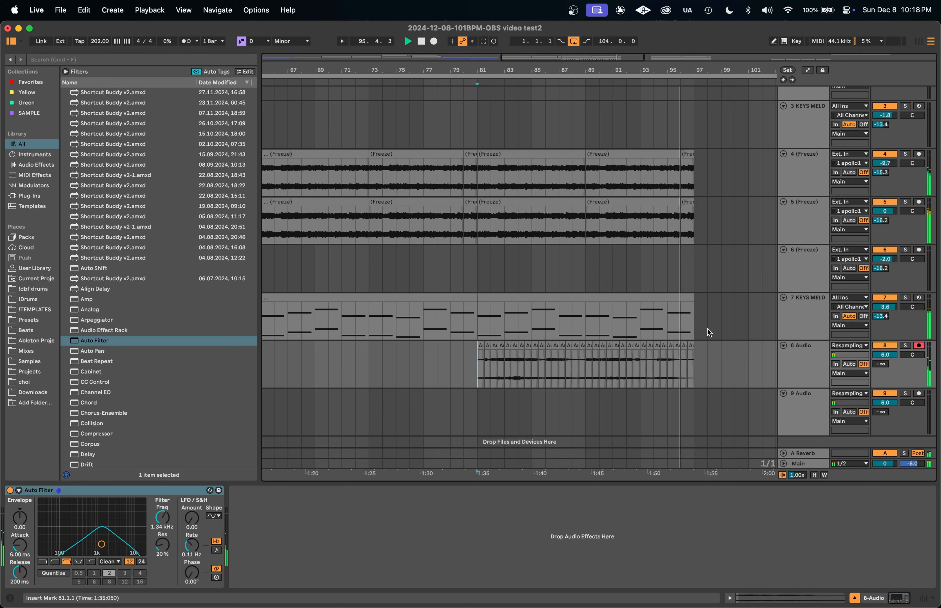
# Search the browser for "auto", add Auto Pan to track 8 and switch its rate to tempo-synced note values.
pyautogui.press('super+f')
pyautogui.write('auto')
pyautogui.press('Down')
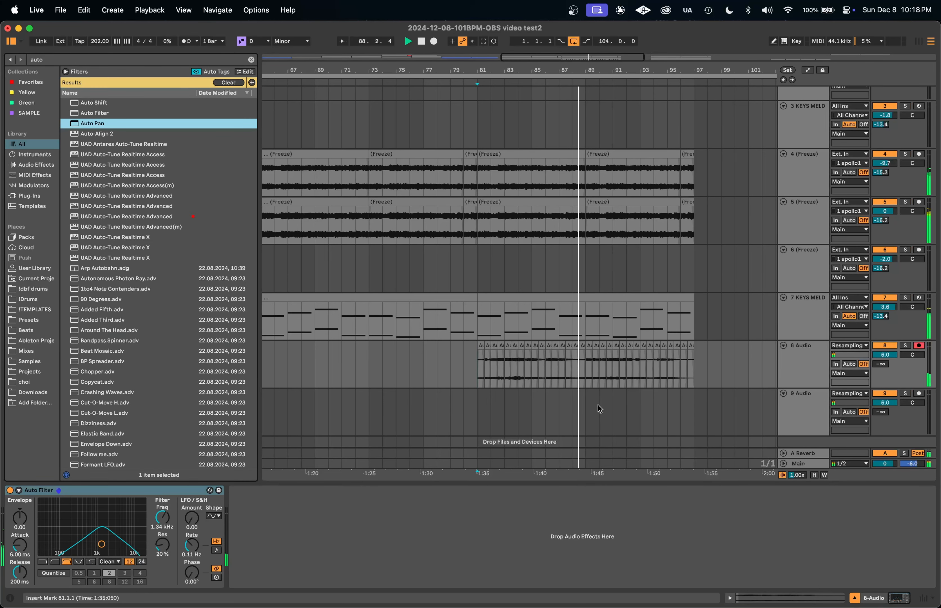
pyautogui.press('Return')
pyautogui.click(270, 578)
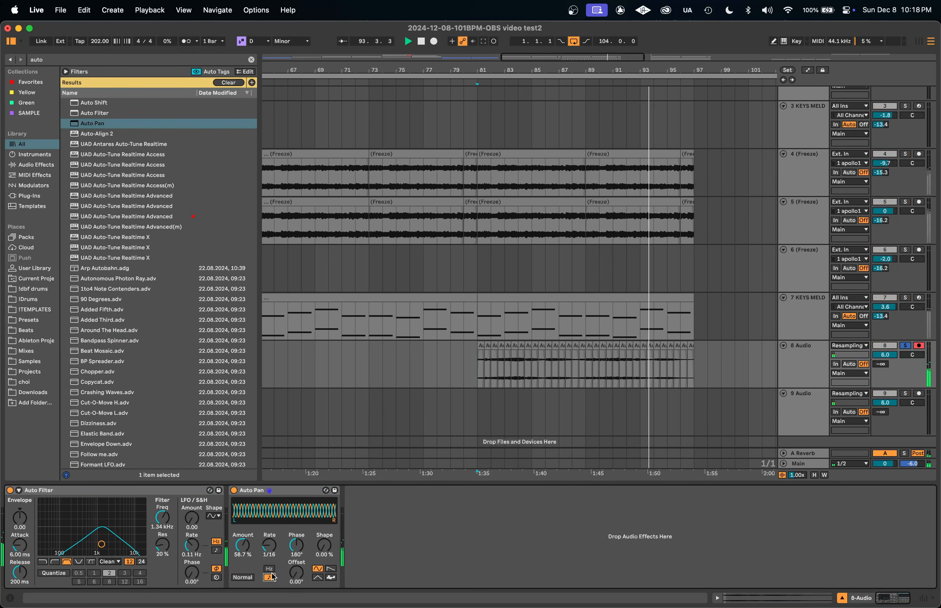
# Set Auto Pan's rate to 1/2 and its phase to 0° while auditioning track 8 soloed.
pyautogui.scroll(1, 274, 544)
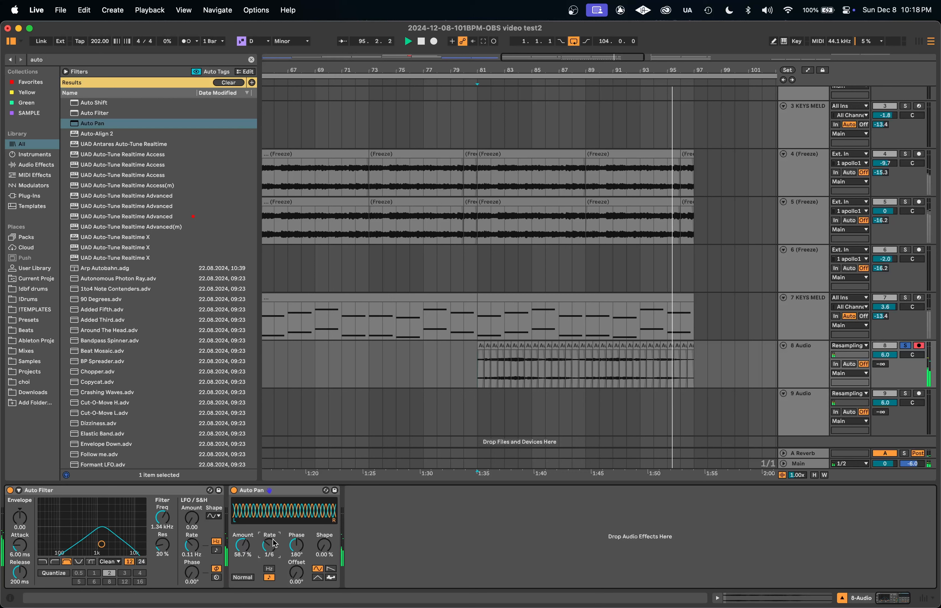
pyautogui.scroll(5, 275, 544)
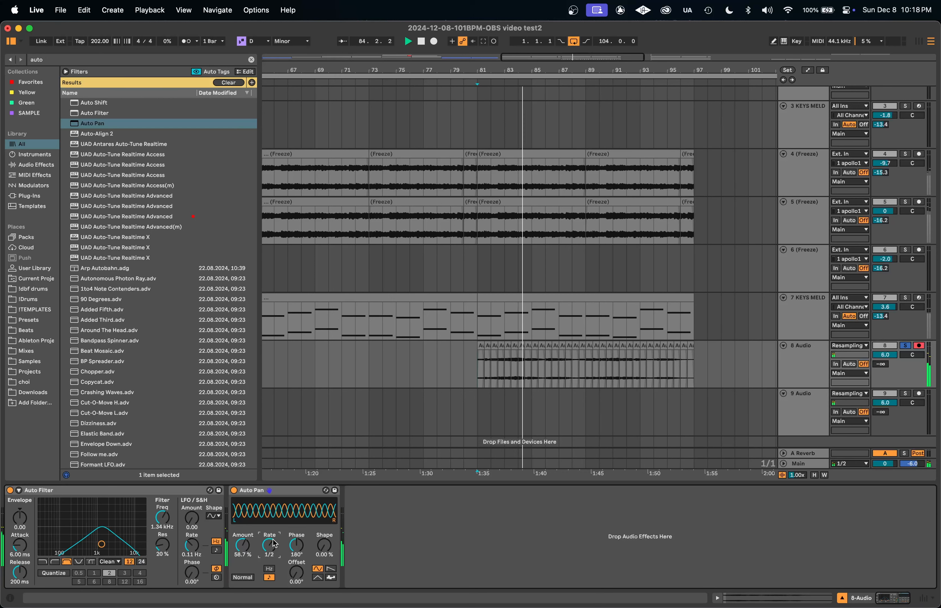
pyautogui.scroll(-10, 296, 551)
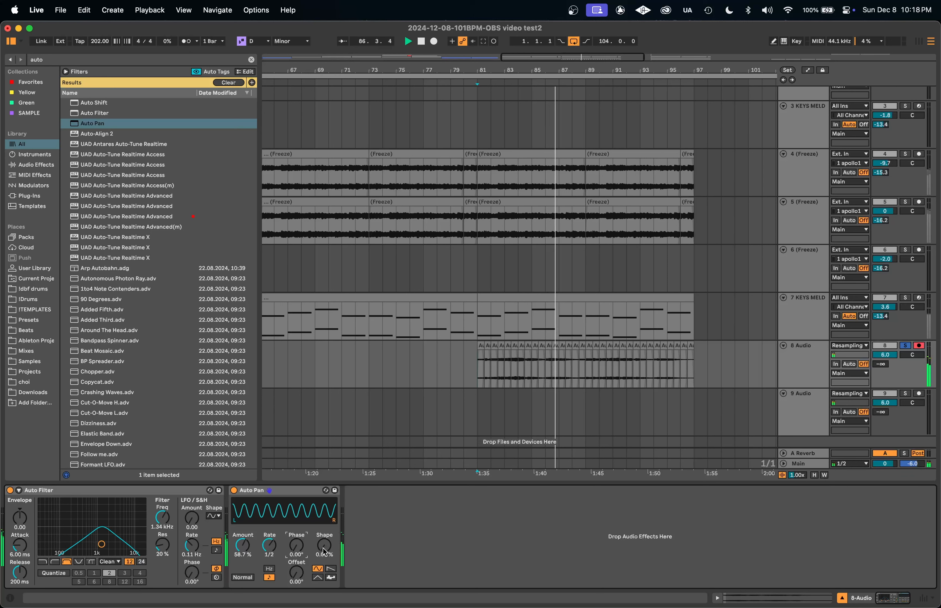
pyautogui.press('s')
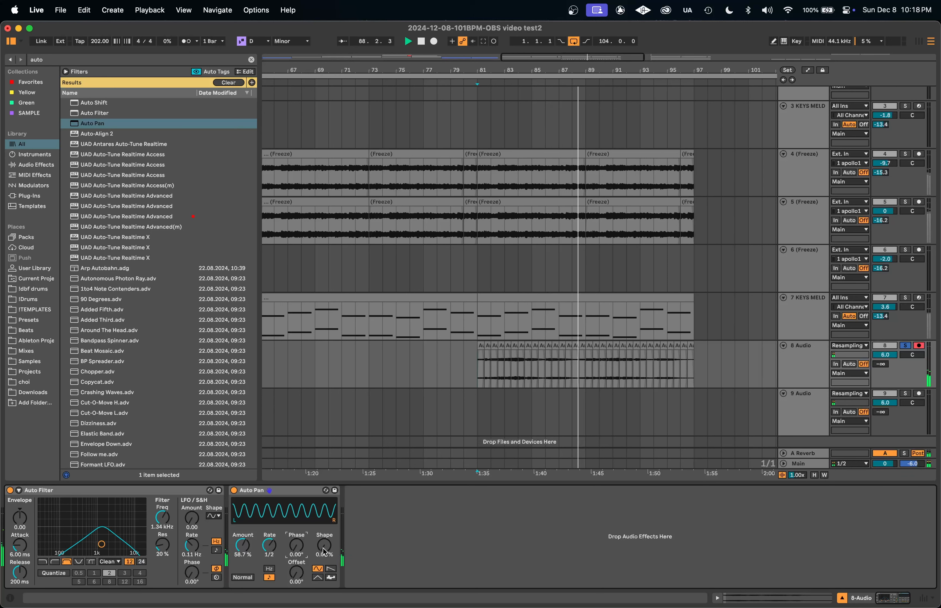
# Unsolo track 8, set Auto Pan's amount to 40.5% and offset to 137° while listening in the mix, and save the project.
pyautogui.press('s')
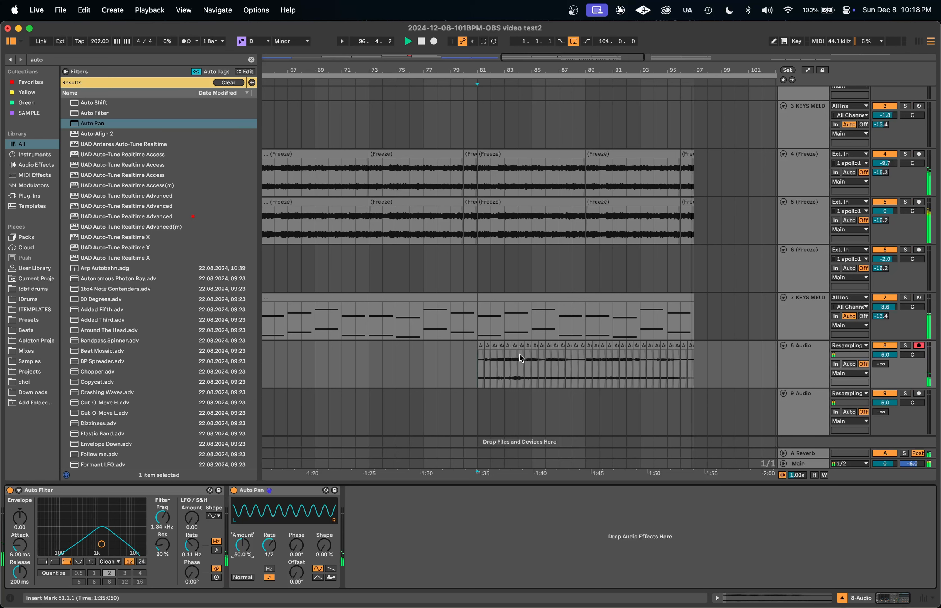
pyautogui.press('space')
pyautogui.press('space')
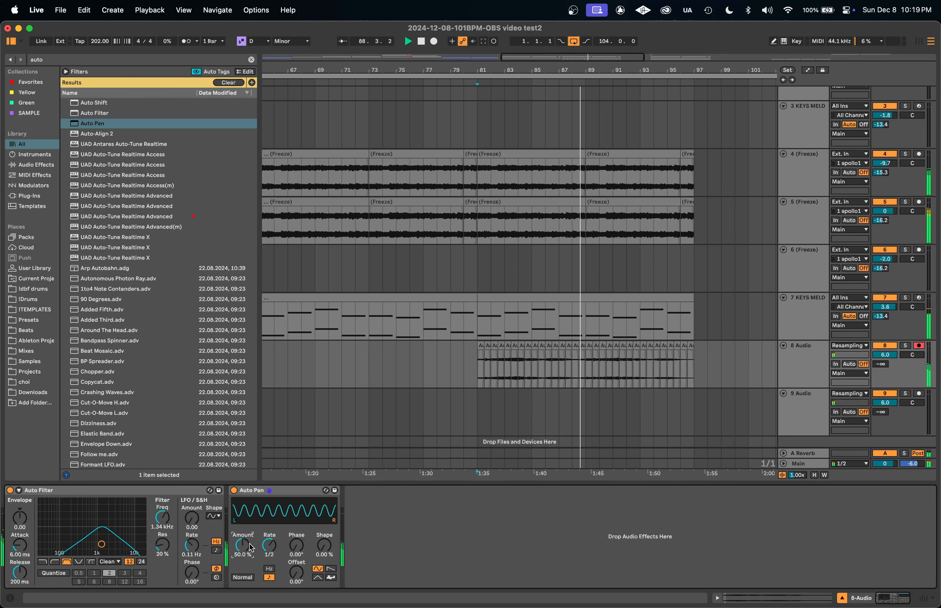
pyautogui.moveTo(251, 548); pyautogui.dragTo(251, 545)
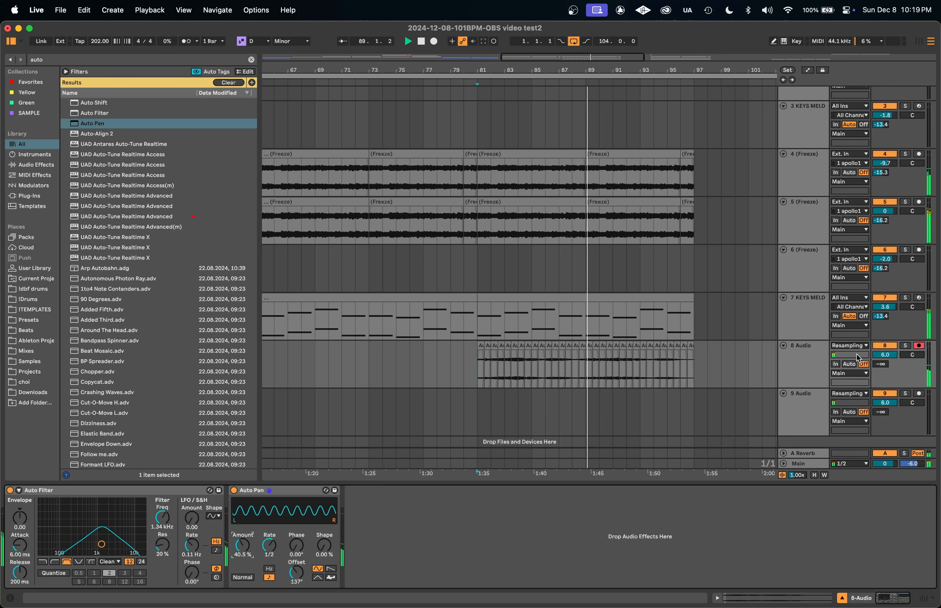
pyautogui.press('super+s')
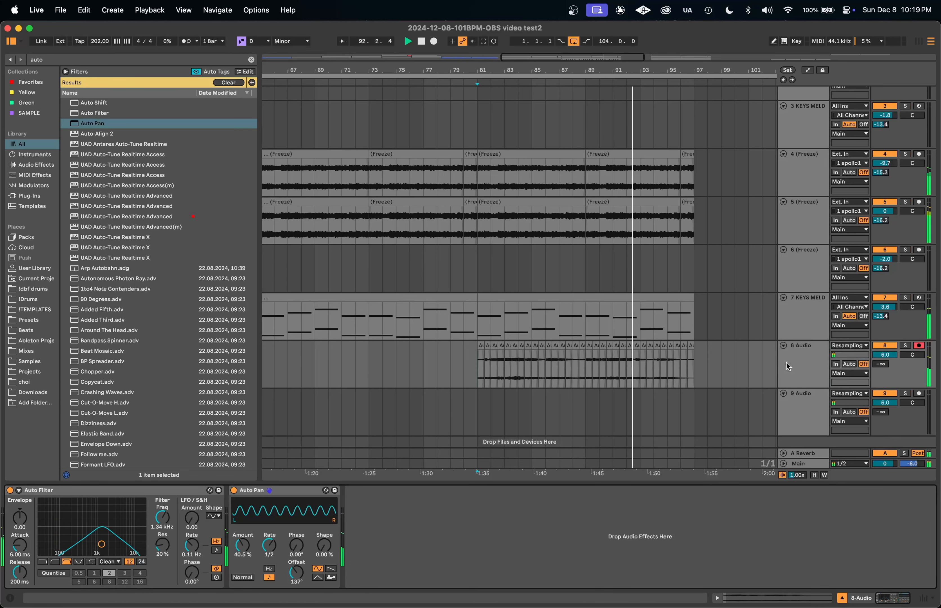
# Listen to the section's ending at bar 97, then set the arrangement loop to span bar 1 to bar 101.
pyautogui.scroll(-5, 486, 299)
pyautogui.click(526, 321)
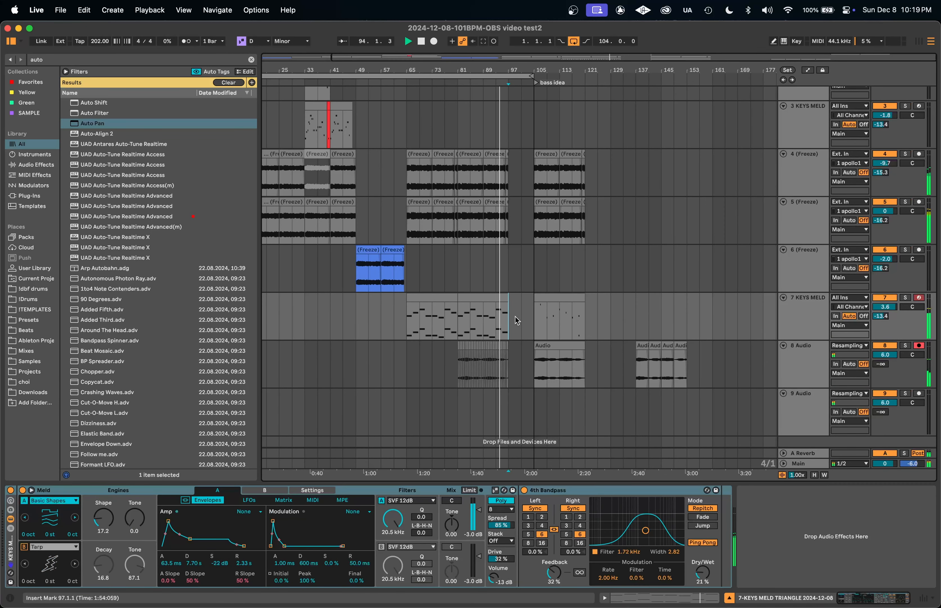
pyautogui.scroll(5, 522, 318)
pyautogui.scroll(4, 426, 315)
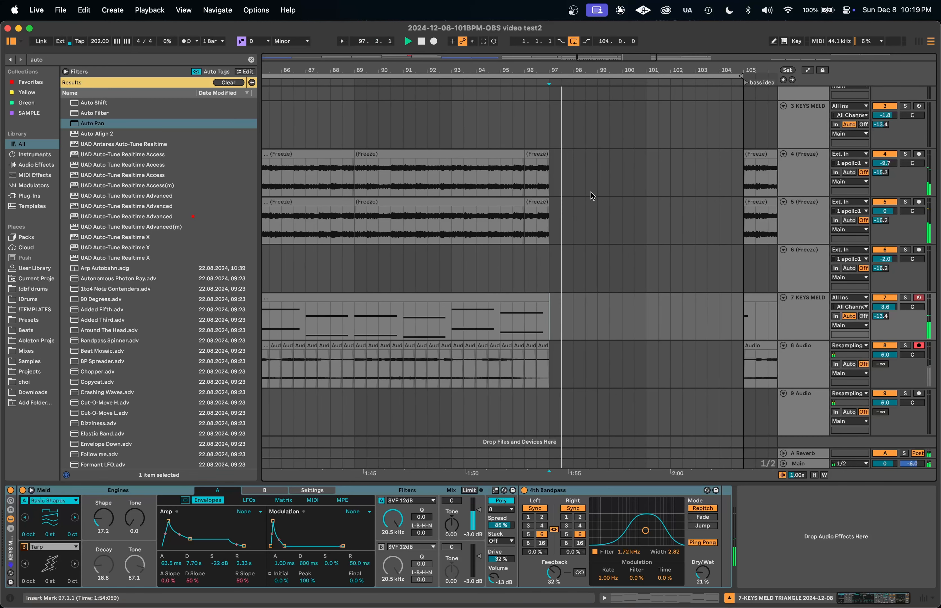
pyautogui.click(597, 187)
pyautogui.scroll(-7, 598, 186)
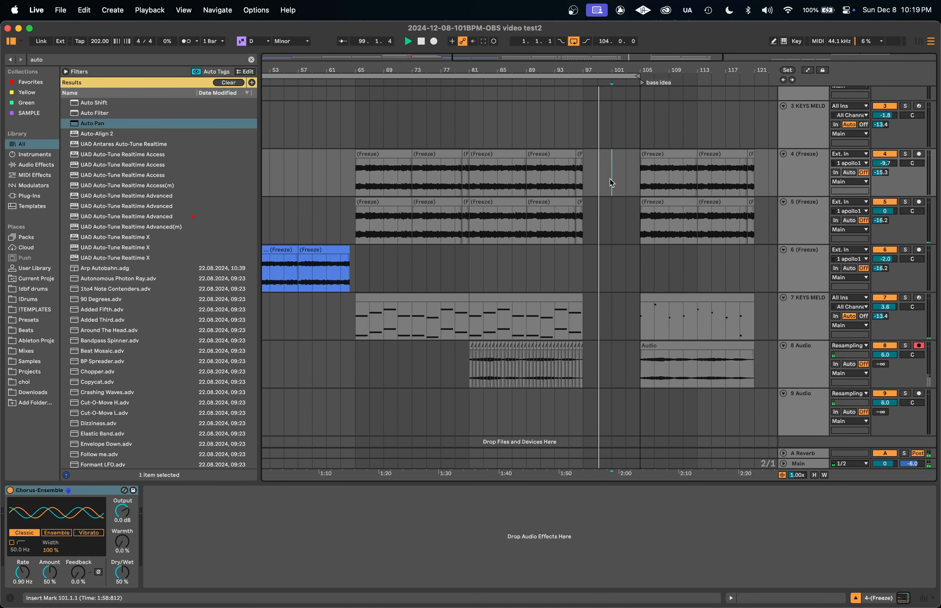
pyautogui.moveTo(607, 179); pyautogui.dragTo(261, 171)
pyautogui.press('super+l')
# Play the arrangement from several points and check the track and main levels in the Session view mixer.
pyautogui.press('Tab')
pyautogui.press('Tab')
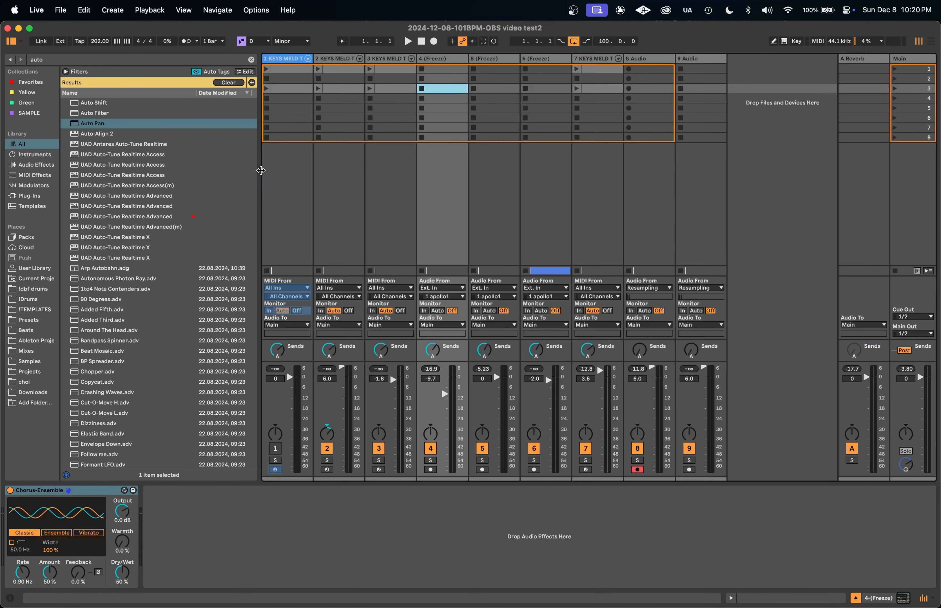
pyautogui.click(471, 233)
pyautogui.press('Tab')
pyautogui.press('Tab')
pyautogui.press('Tab')
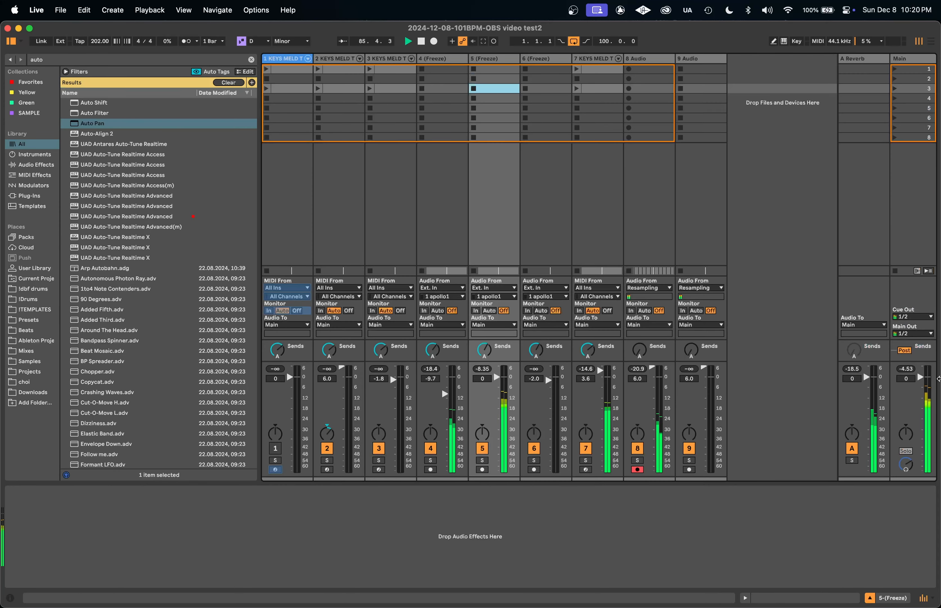
pyautogui.press('Tab')
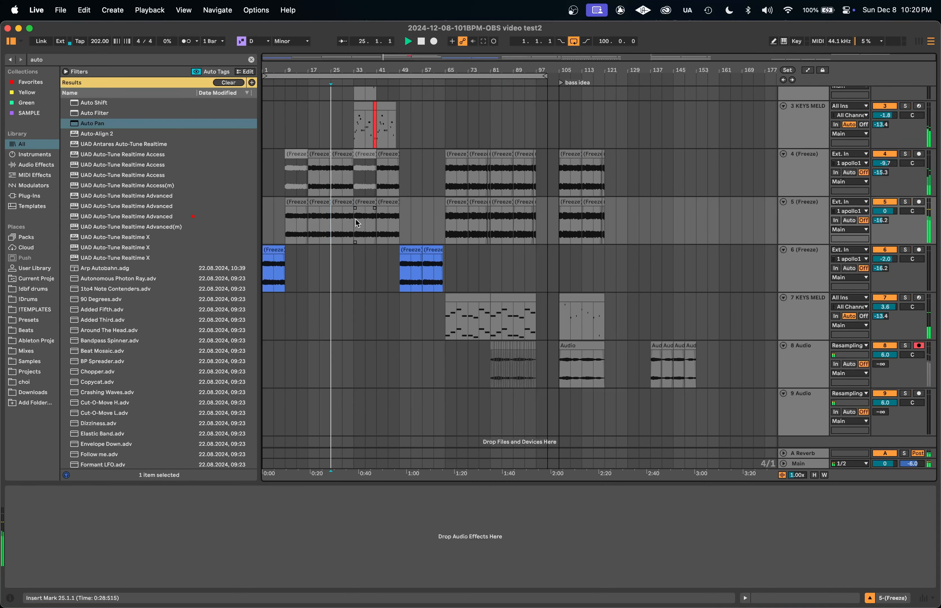
pyautogui.press('Tab')
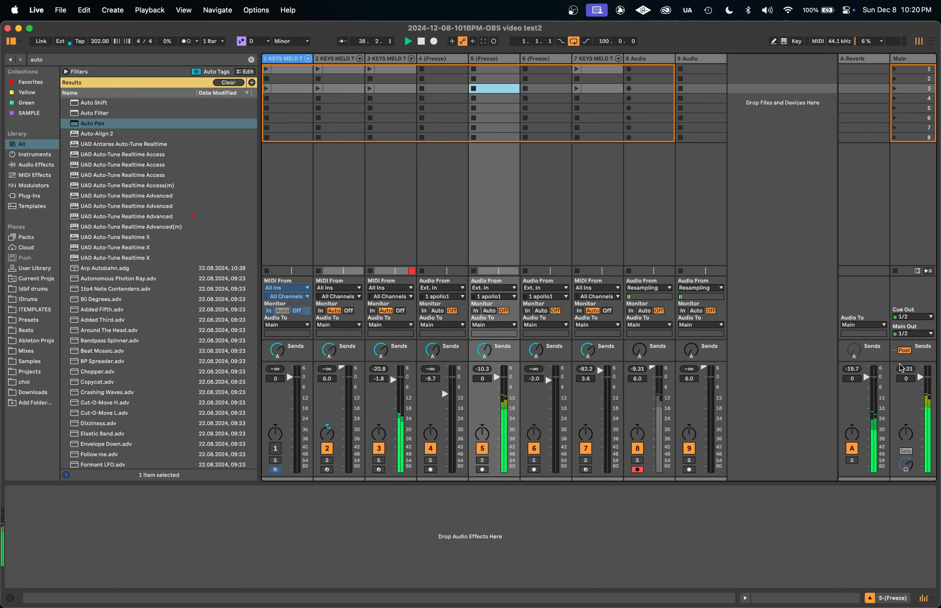
pyautogui.press('Tab')
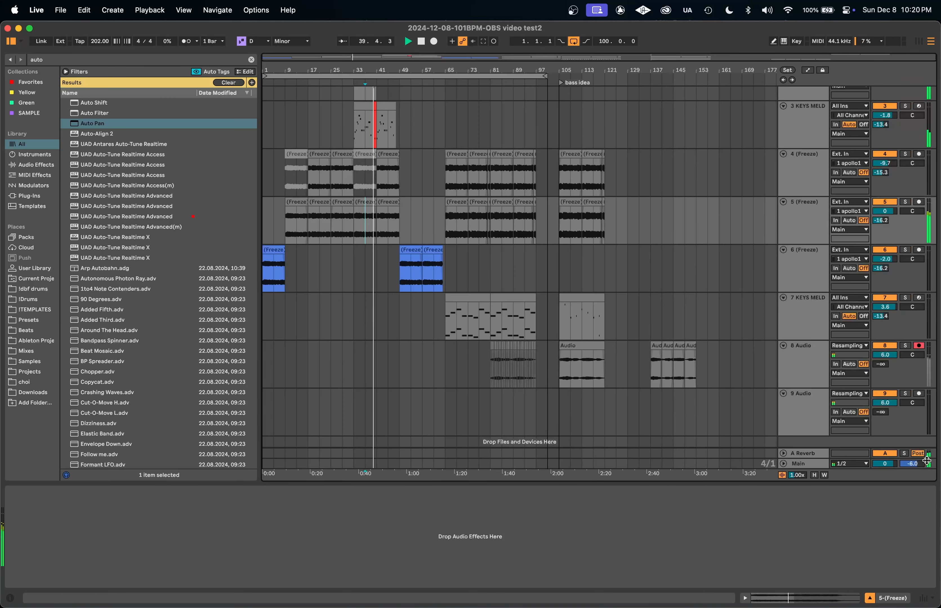
# Select the whole looped range from bar 1 to bar 101 and stop playback.
pyautogui.click(481, 73)
pyautogui.press('space')
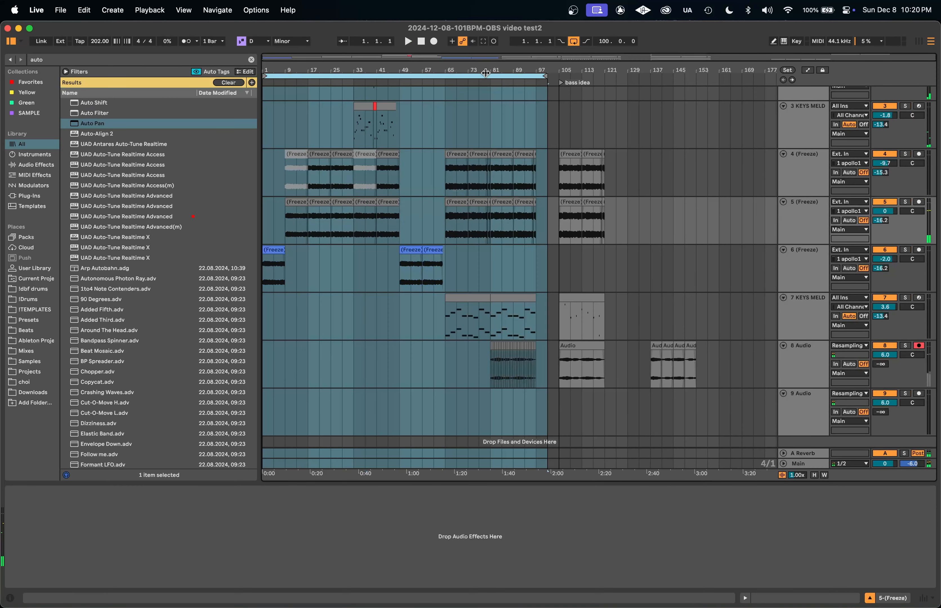
pyautogui.press('super+shift+r')
pyautogui.press('Return')
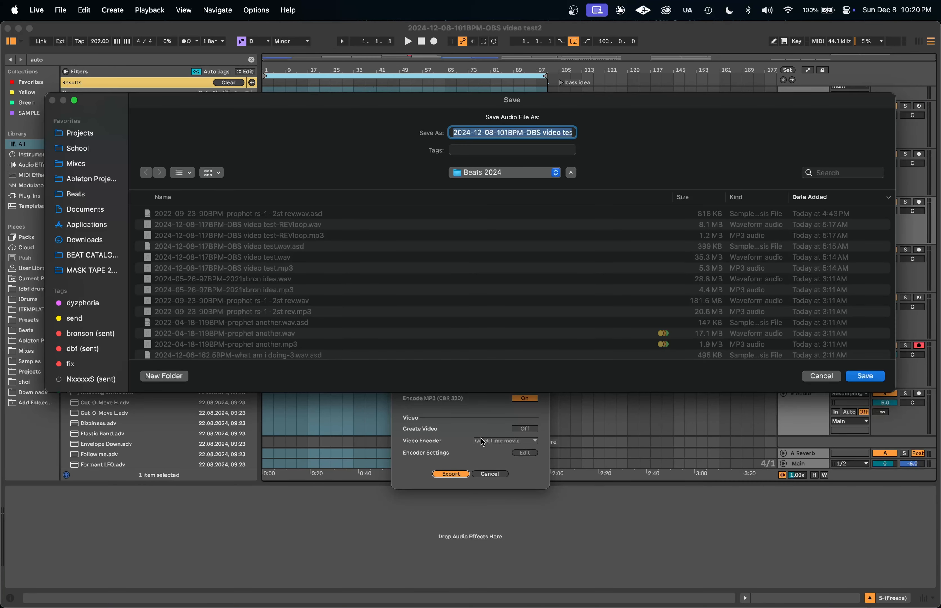
pyautogui.press('Return')
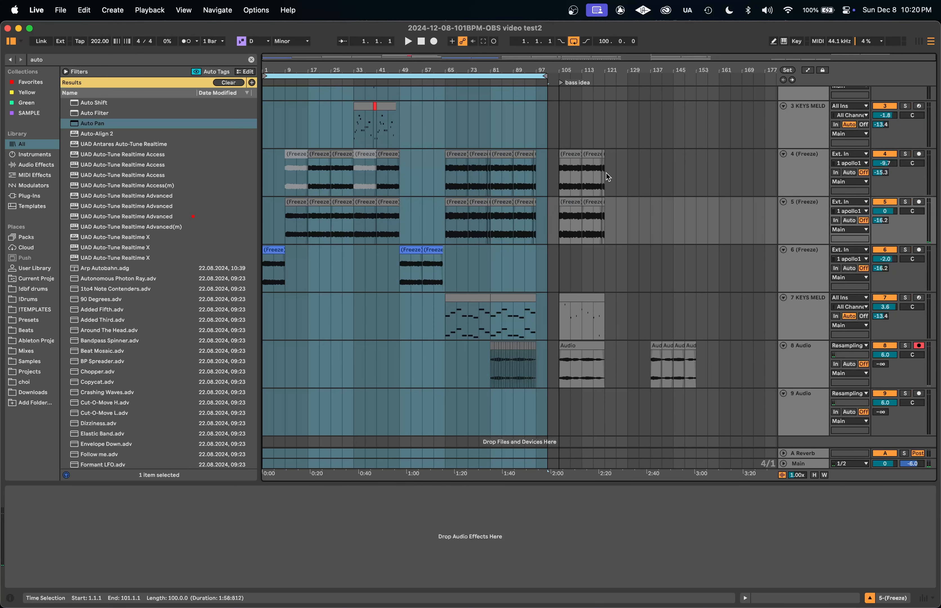
pyautogui.click(560, 276)
pyautogui.click(537, 258)
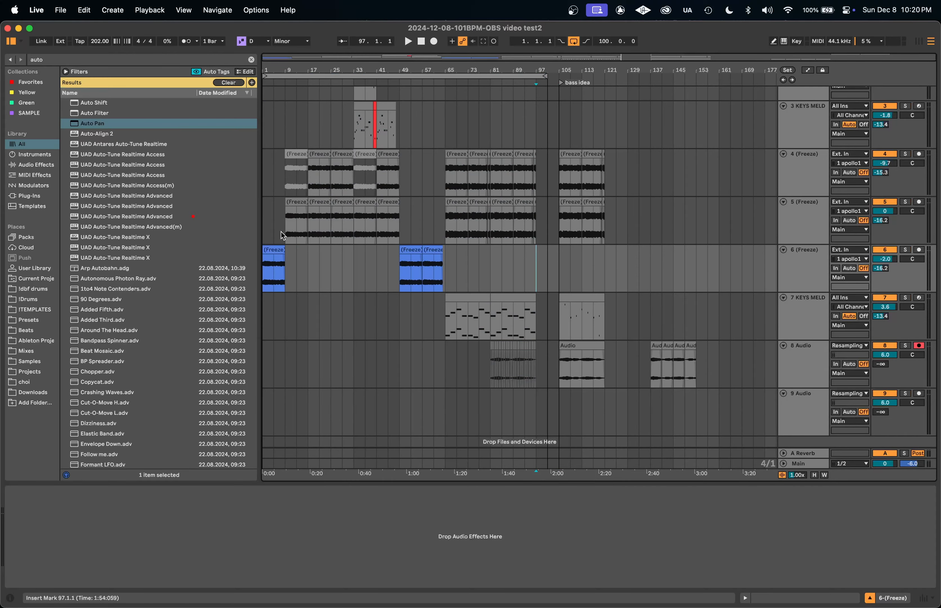
pyautogui.keyDown('shift'); pyautogui.click(265, 228); pyautogui.keyUp('shift')
# Switch to Finder and open the Beats 2024 folder inside Beats in a new window.
pyautogui.hotkey('ctrl', 'Up')
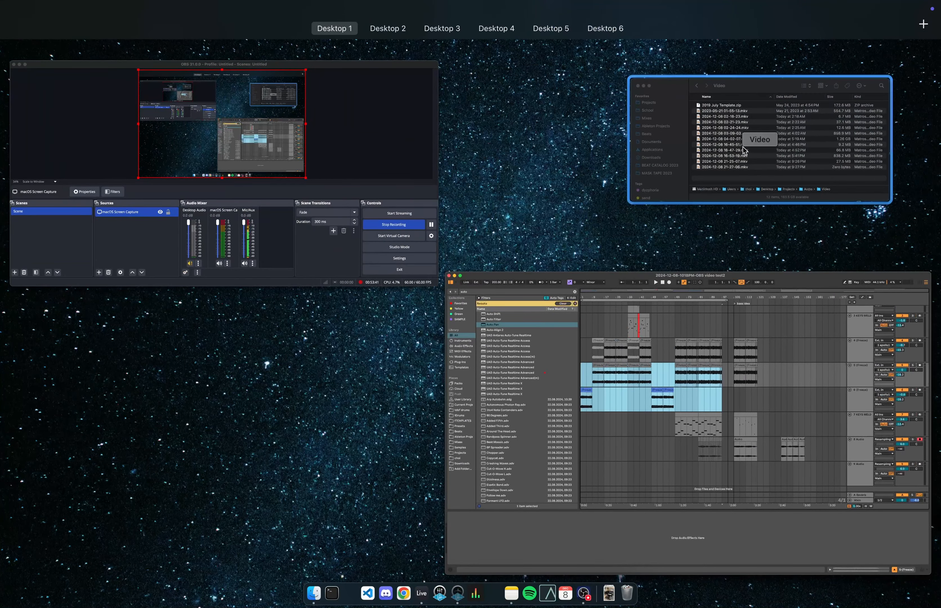
pyautogui.click(745, 149)
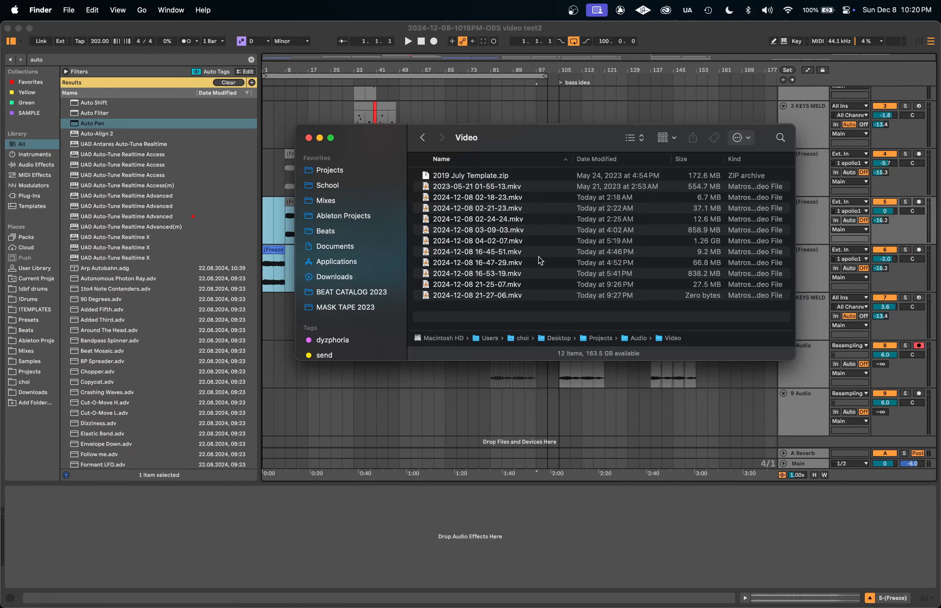
pyautogui.press('super+n')
pyautogui.click(351, 247)
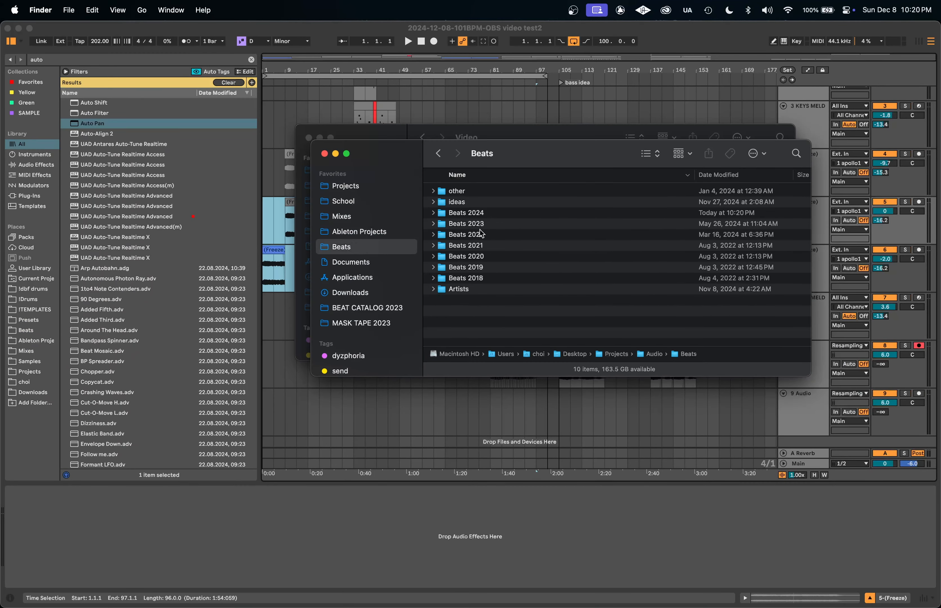
pyautogui.click(471, 213)
pyautogui.doubleClick(473, 217)
pyautogui.scroll(-3, 474, 191)
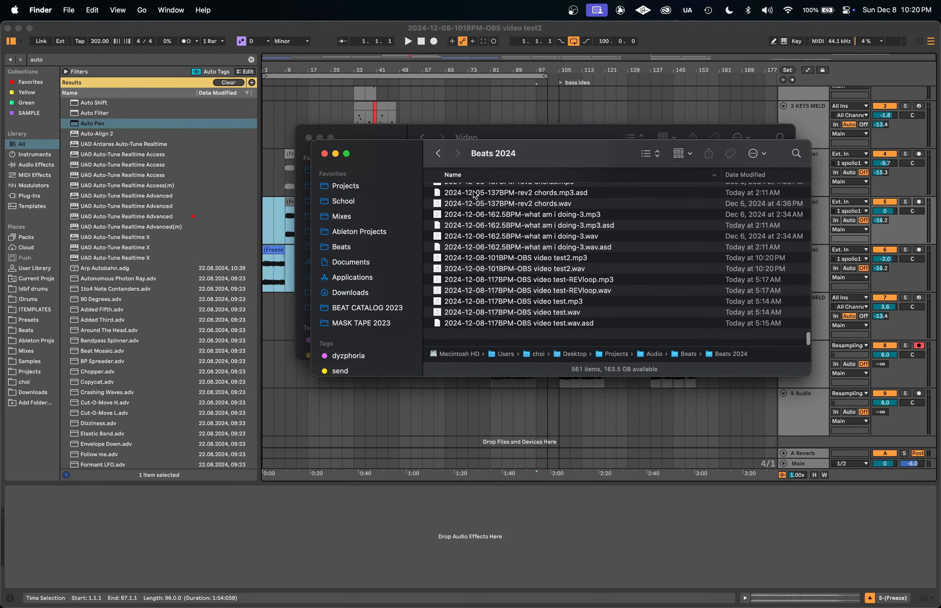
pyautogui.click(545, 325)
pyautogui.click(542, 332)
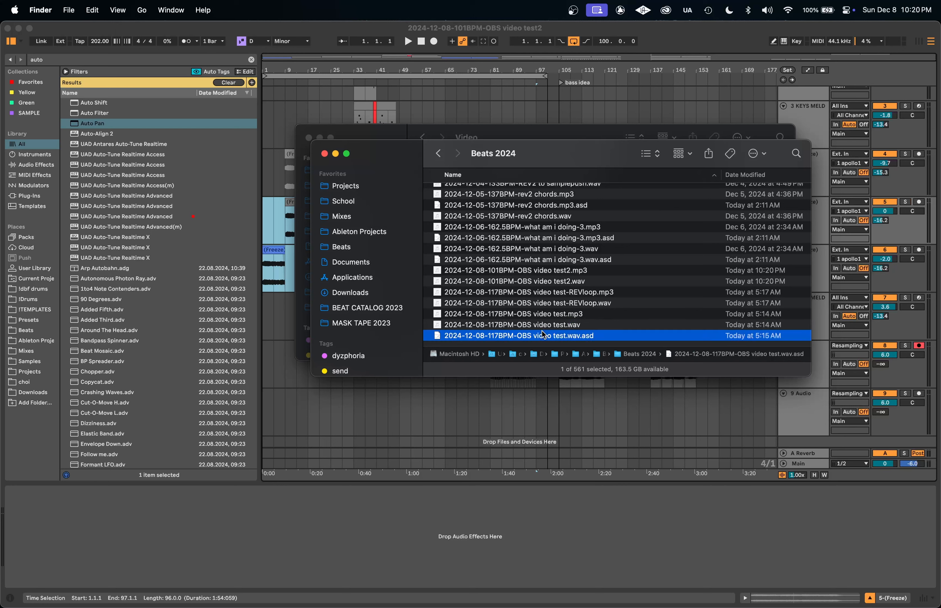
pyautogui.click(542, 307)
pyautogui.click(540, 293)
pyautogui.press('Down')
pyautogui.press('Down')
pyautogui.press('Down')
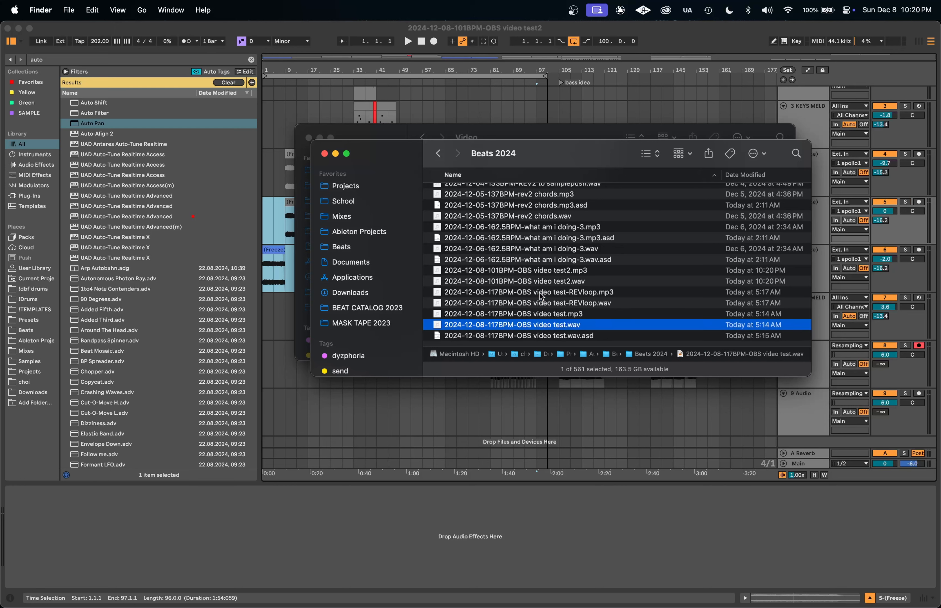
pyautogui.press('Up')
pyautogui.press('Up')
pyautogui.press('Up')
pyautogui.press('Up')
pyautogui.press('space')
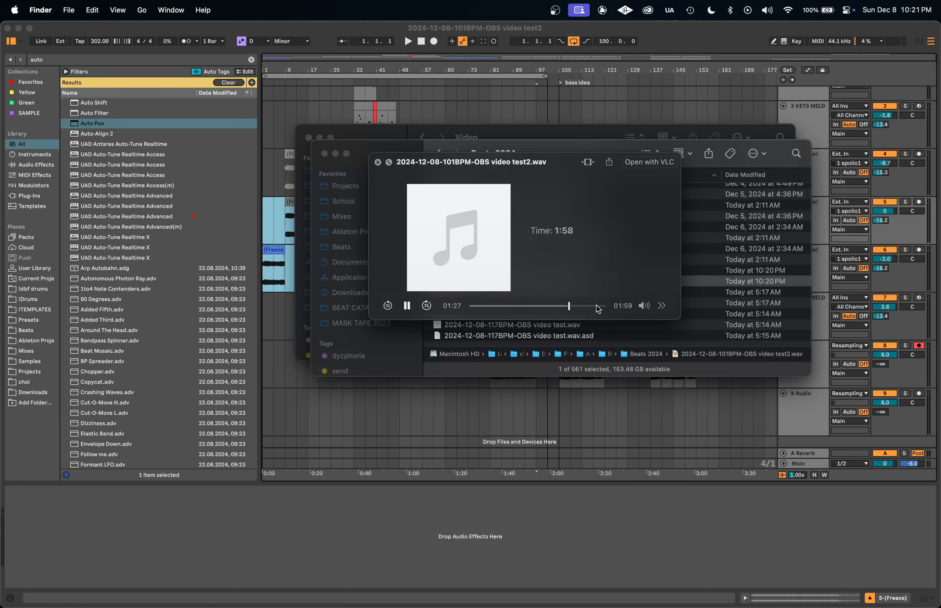
pyautogui.press('space')
# Return to Ableton Live and collapse all the tracks in the arrangement to show the full song layout.
pyautogui.click(508, 83)
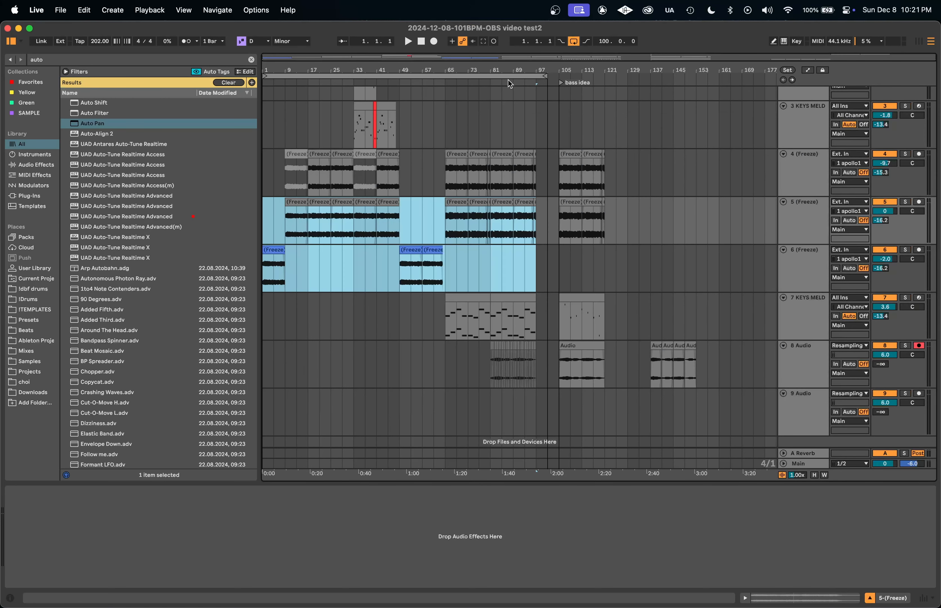
pyautogui.click(501, 103)
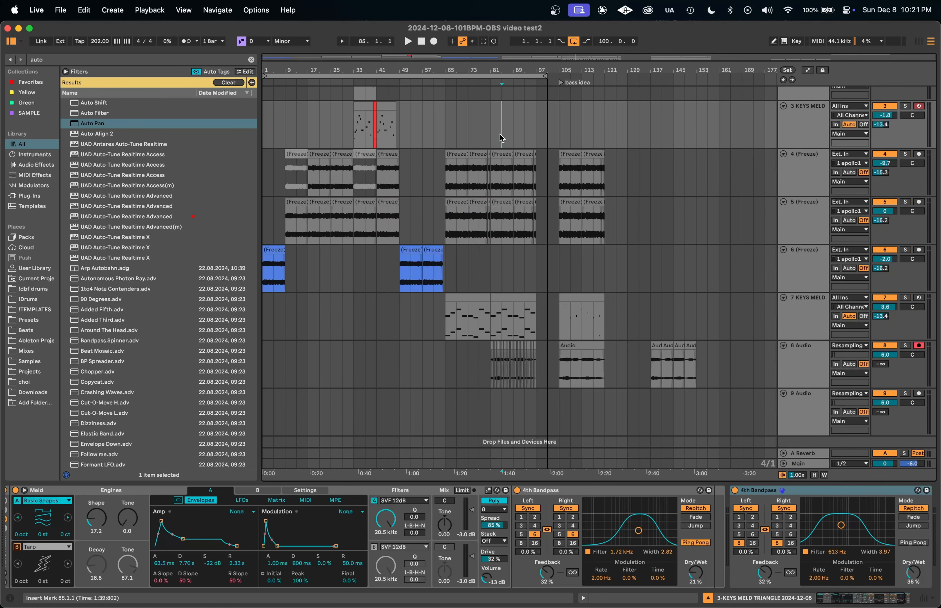
pyautogui.click(539, 142)
pyautogui.press('super+a')
pyautogui.hotkey('alt', 'u')
pyautogui.click(466, 278)
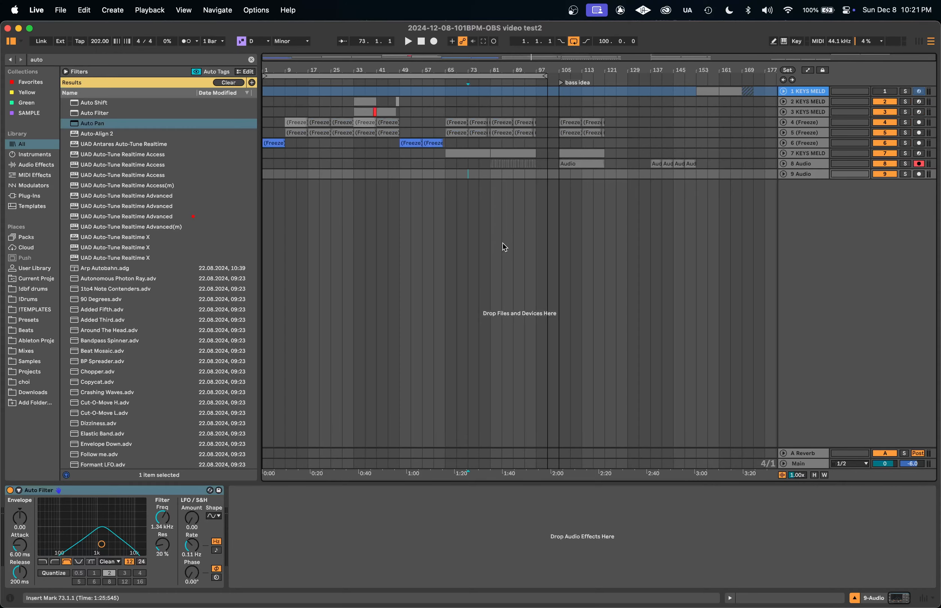
# Switch to OBS and bring up its window with the recording controls.
pyautogui.hotkey('ctrl', 'Up')
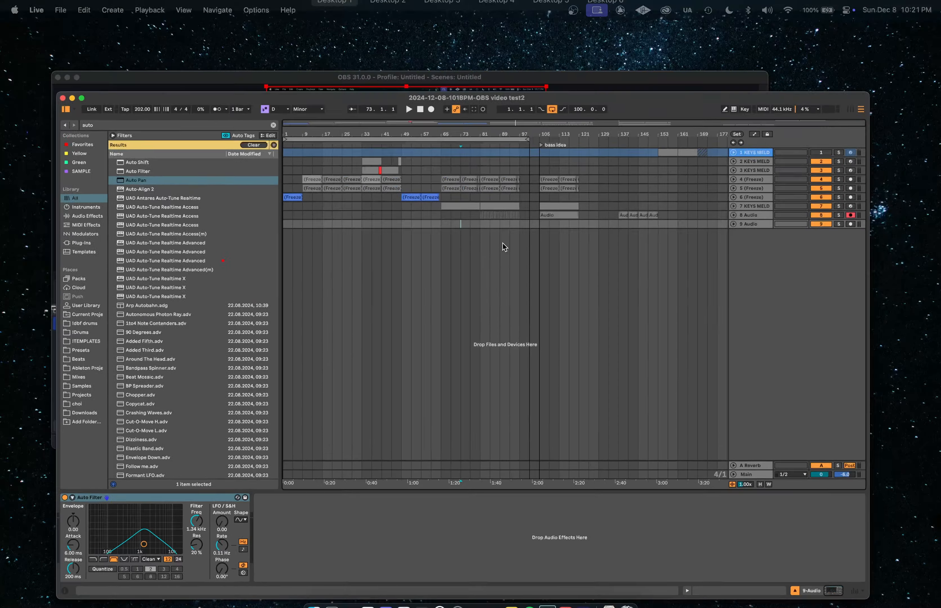
pyautogui.click(178, 145)
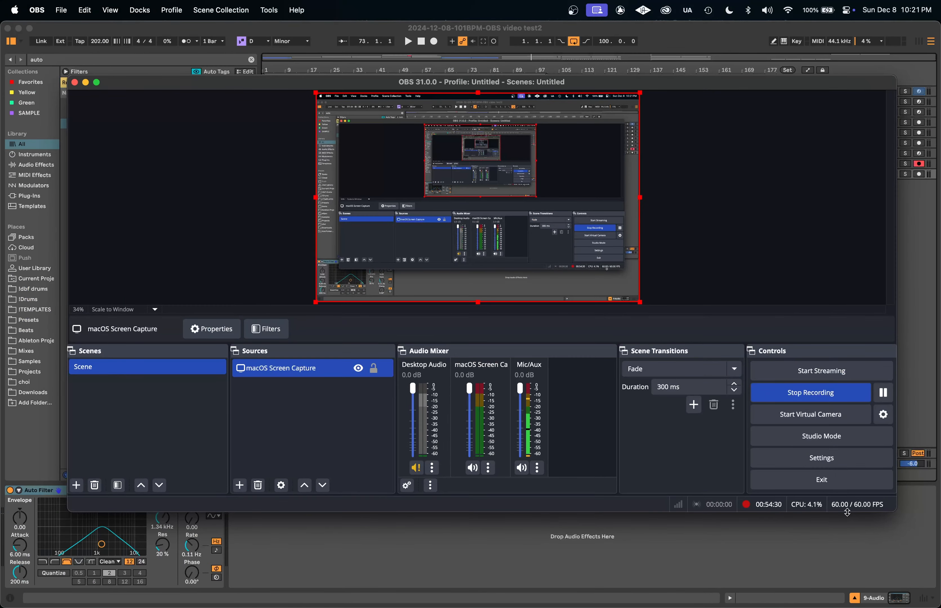